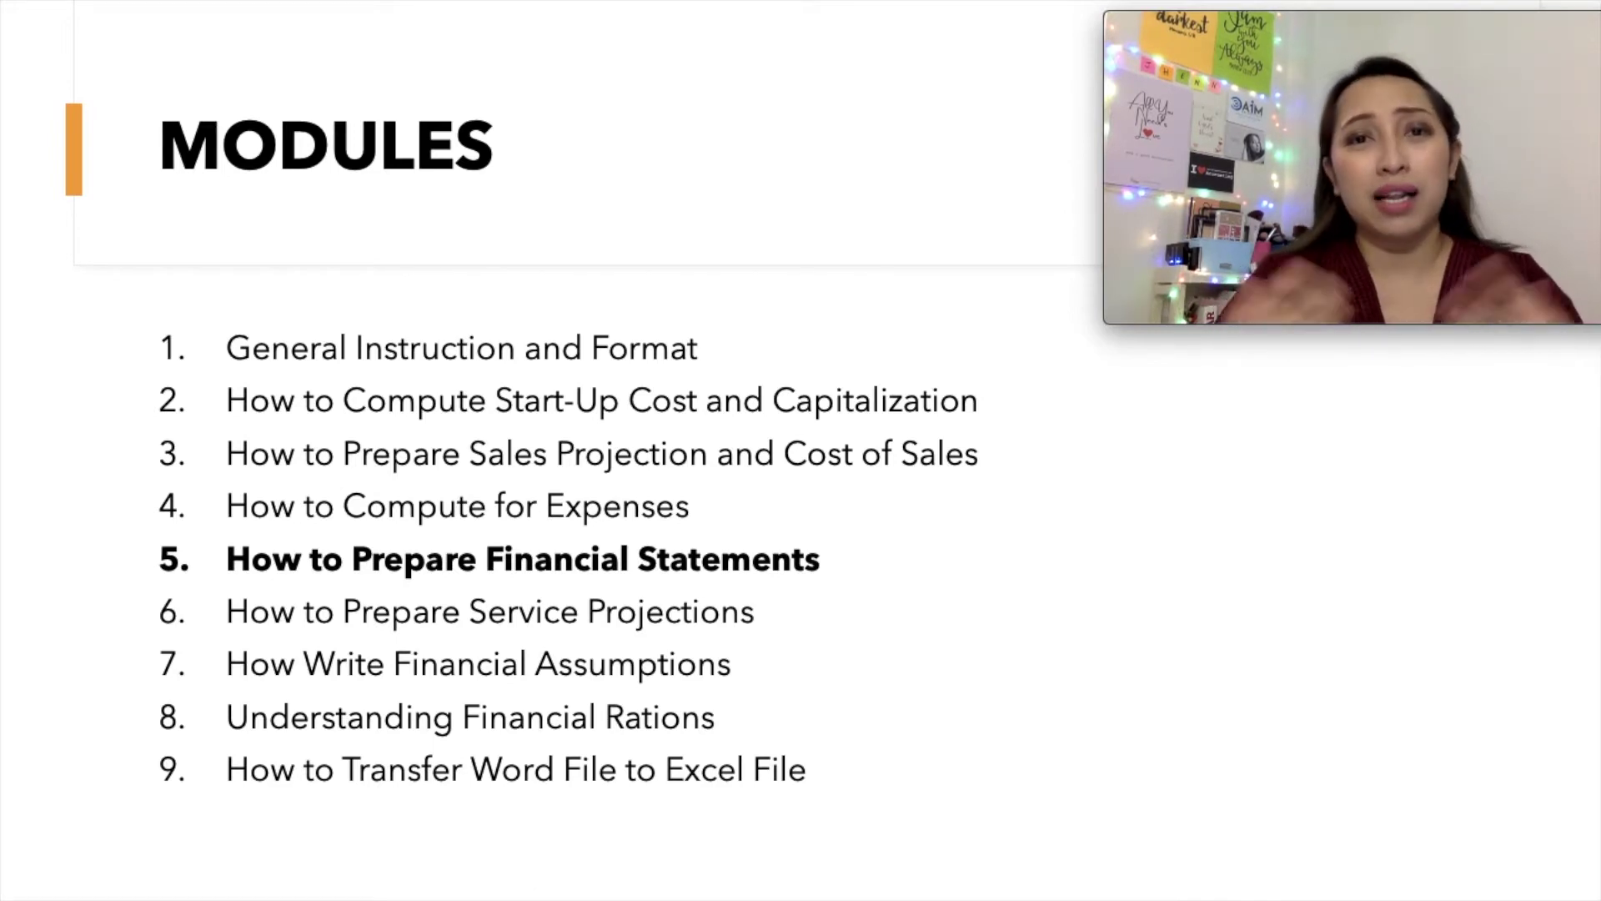
- Advance the slideshow from the MODULES slide, which shows module 5 in bold
key(Right)
- Step back to the Modules slide, then forward to the Financial Plan slide
key(Left)
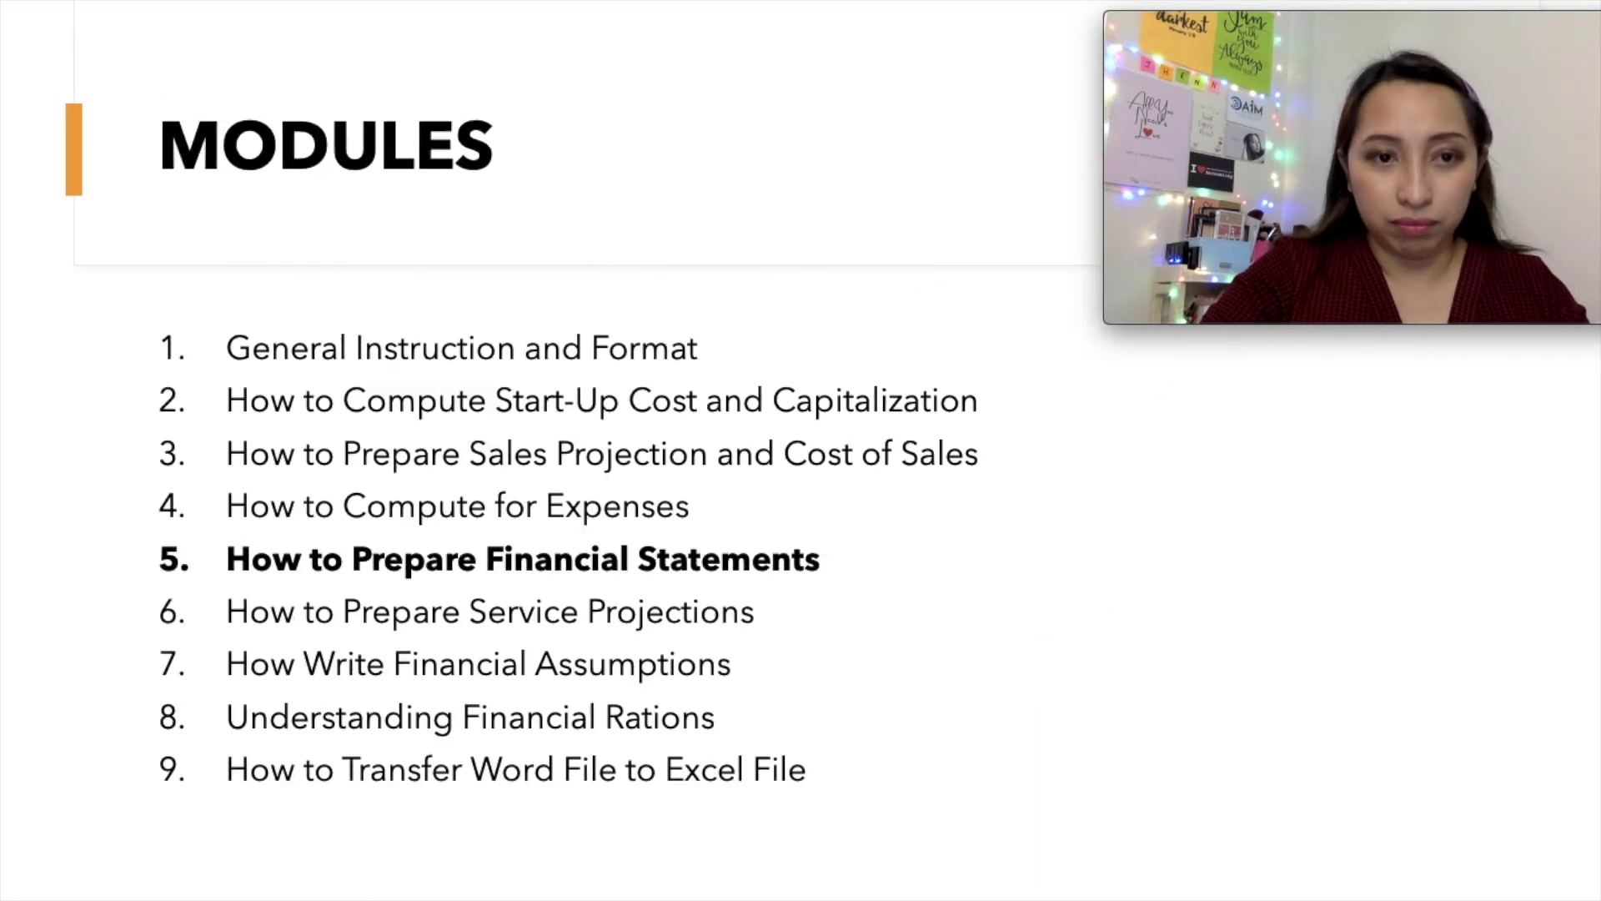
key(Right)
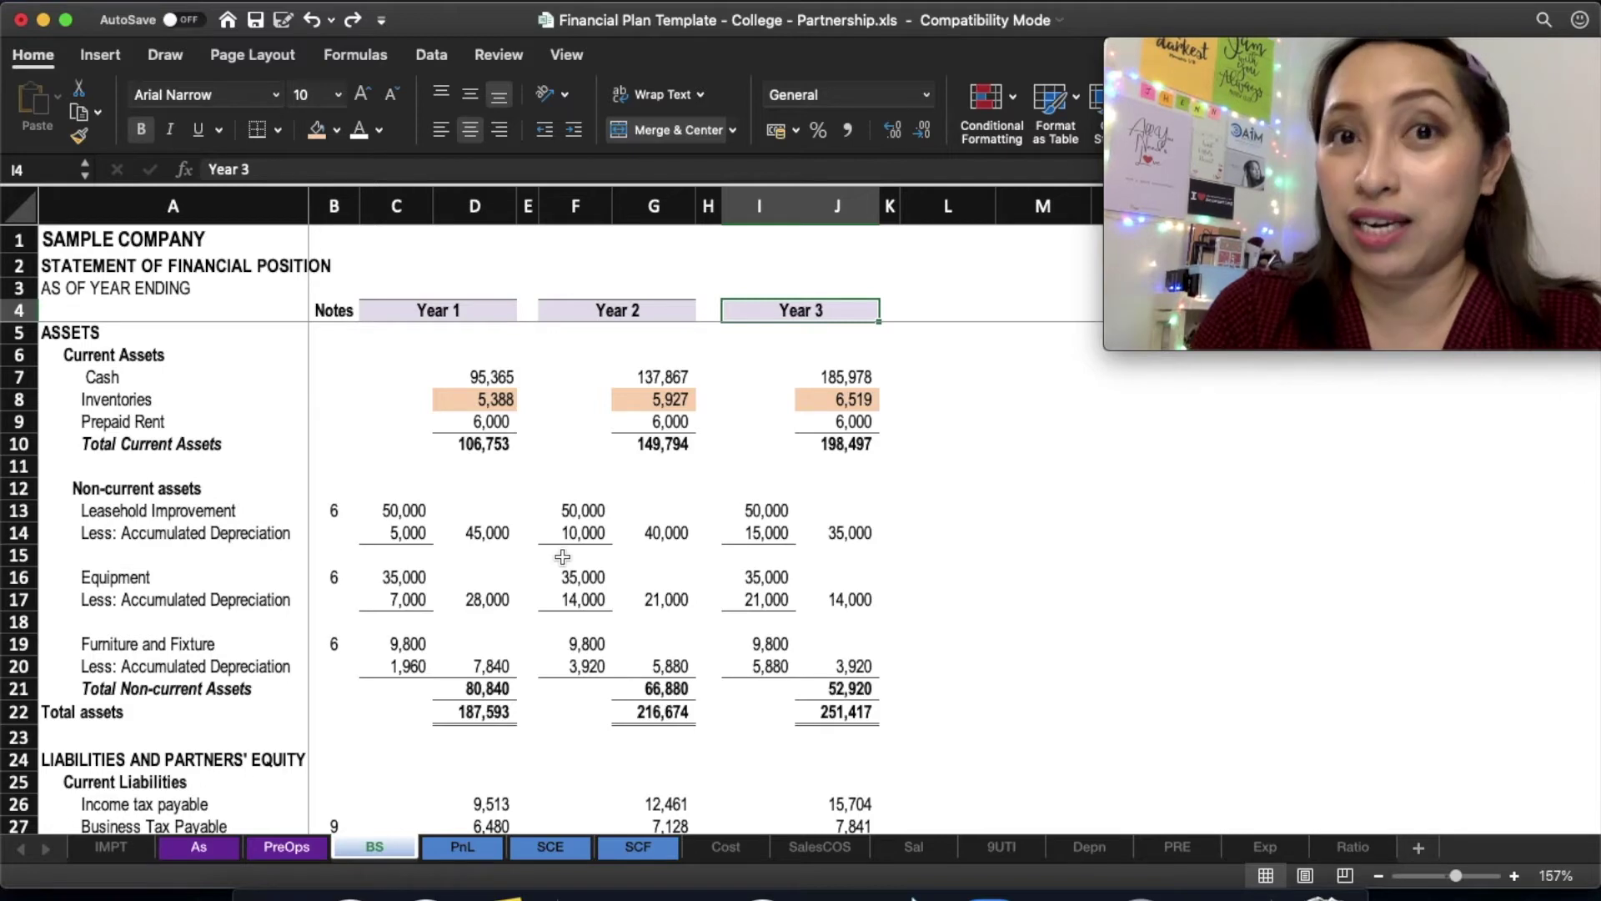
- Inspect the BS sheet's Year 3 equipment cell J16 and glance at the PnL sheet
click(537, 606)
click(803, 579)
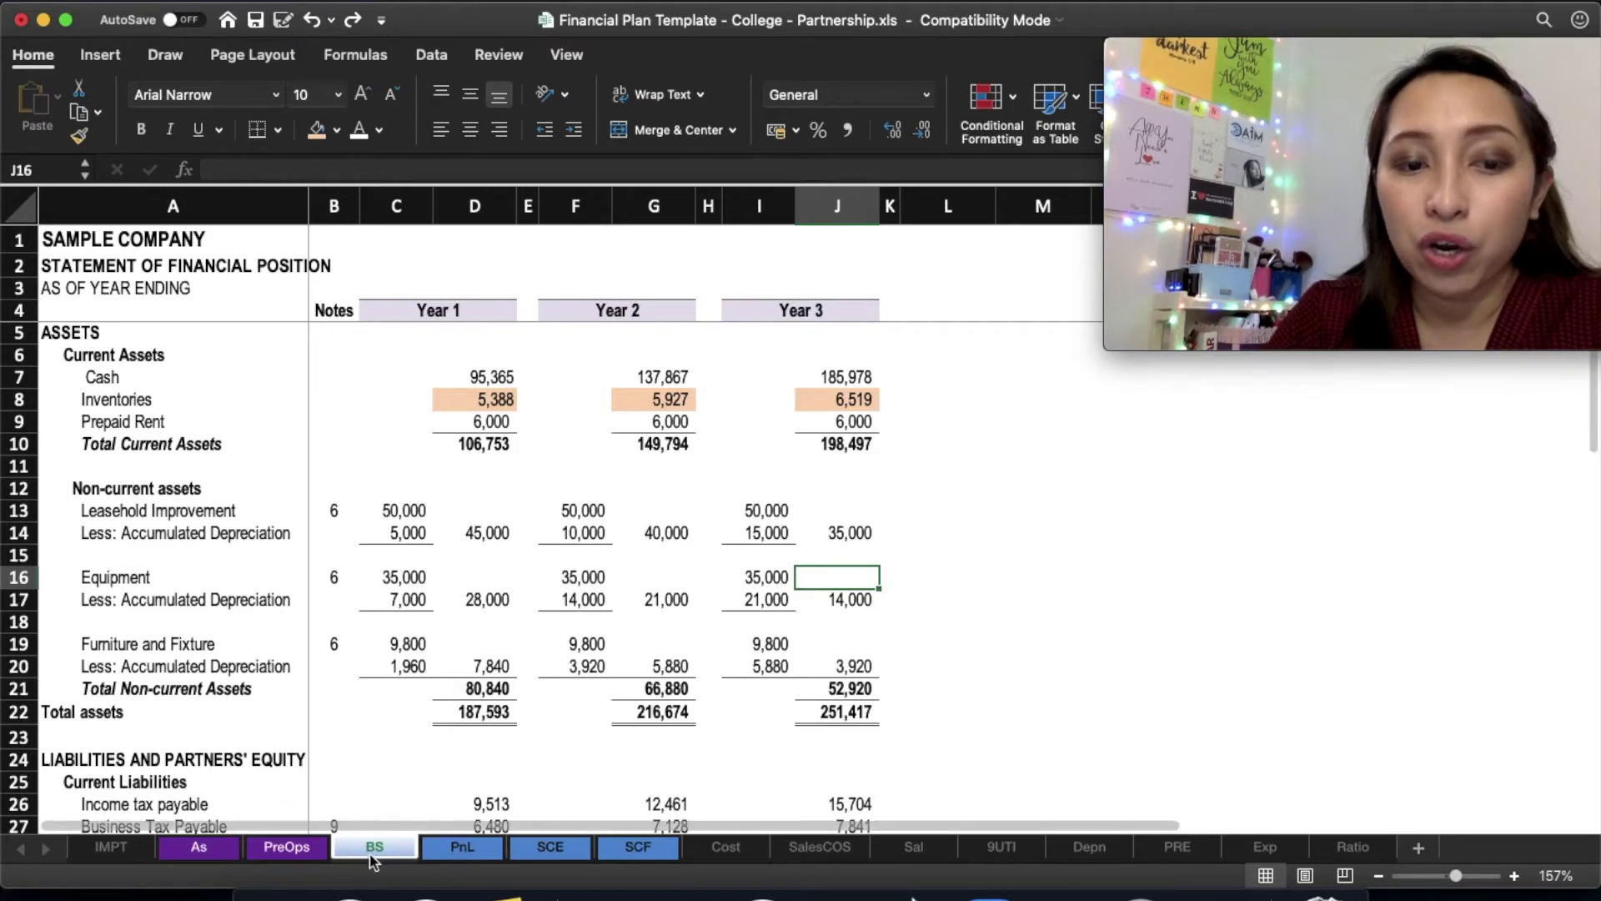
click(429, 847)
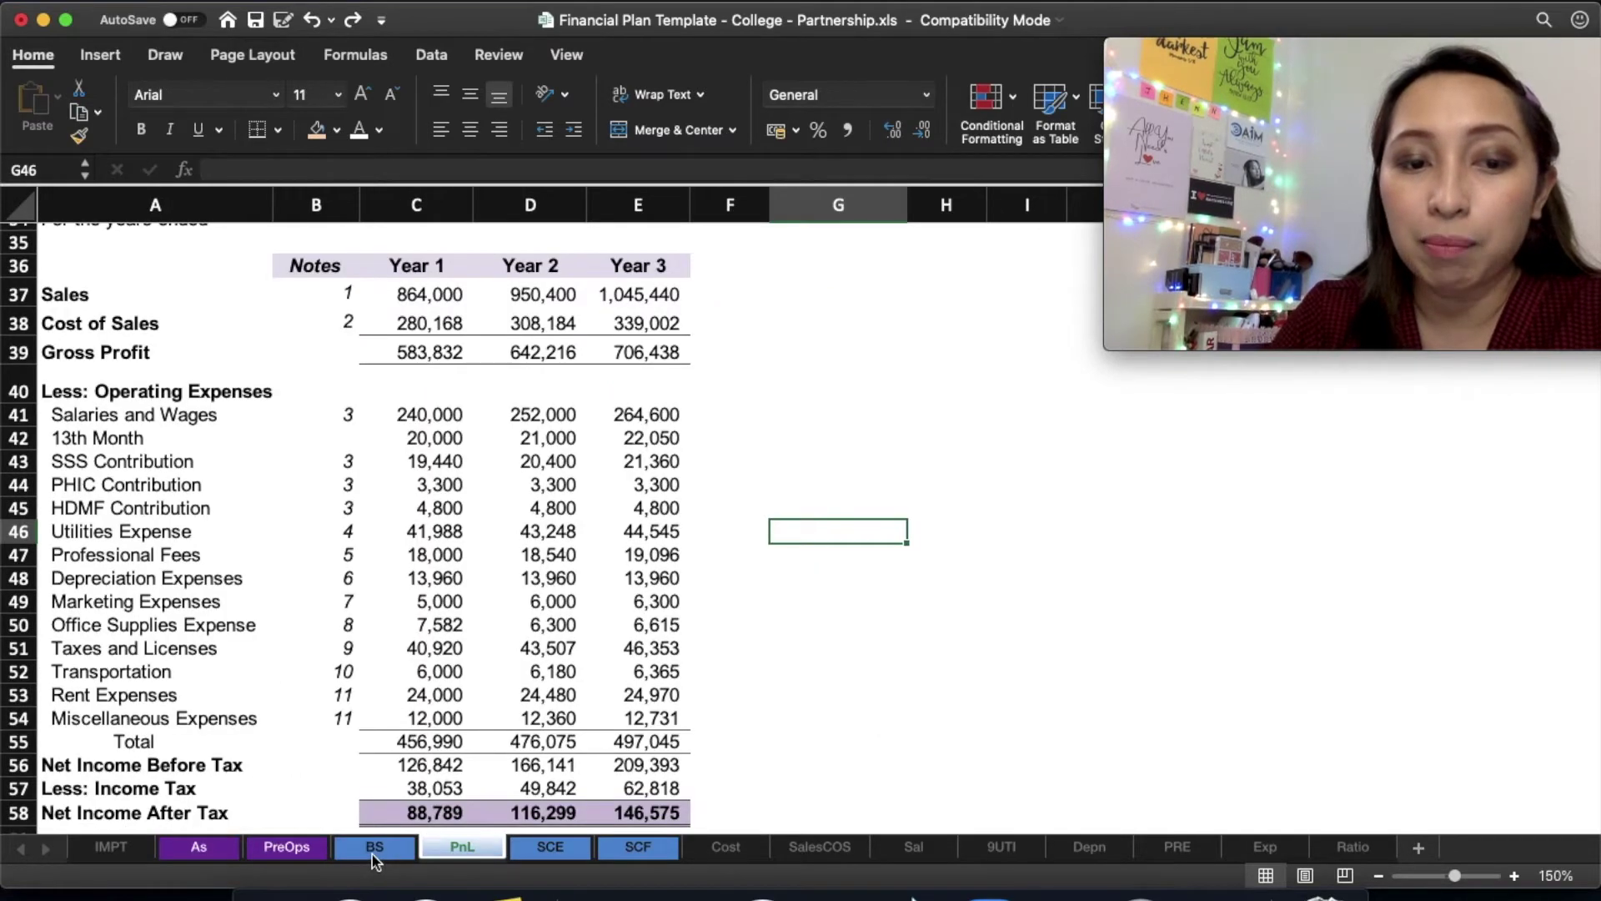
click(371, 847)
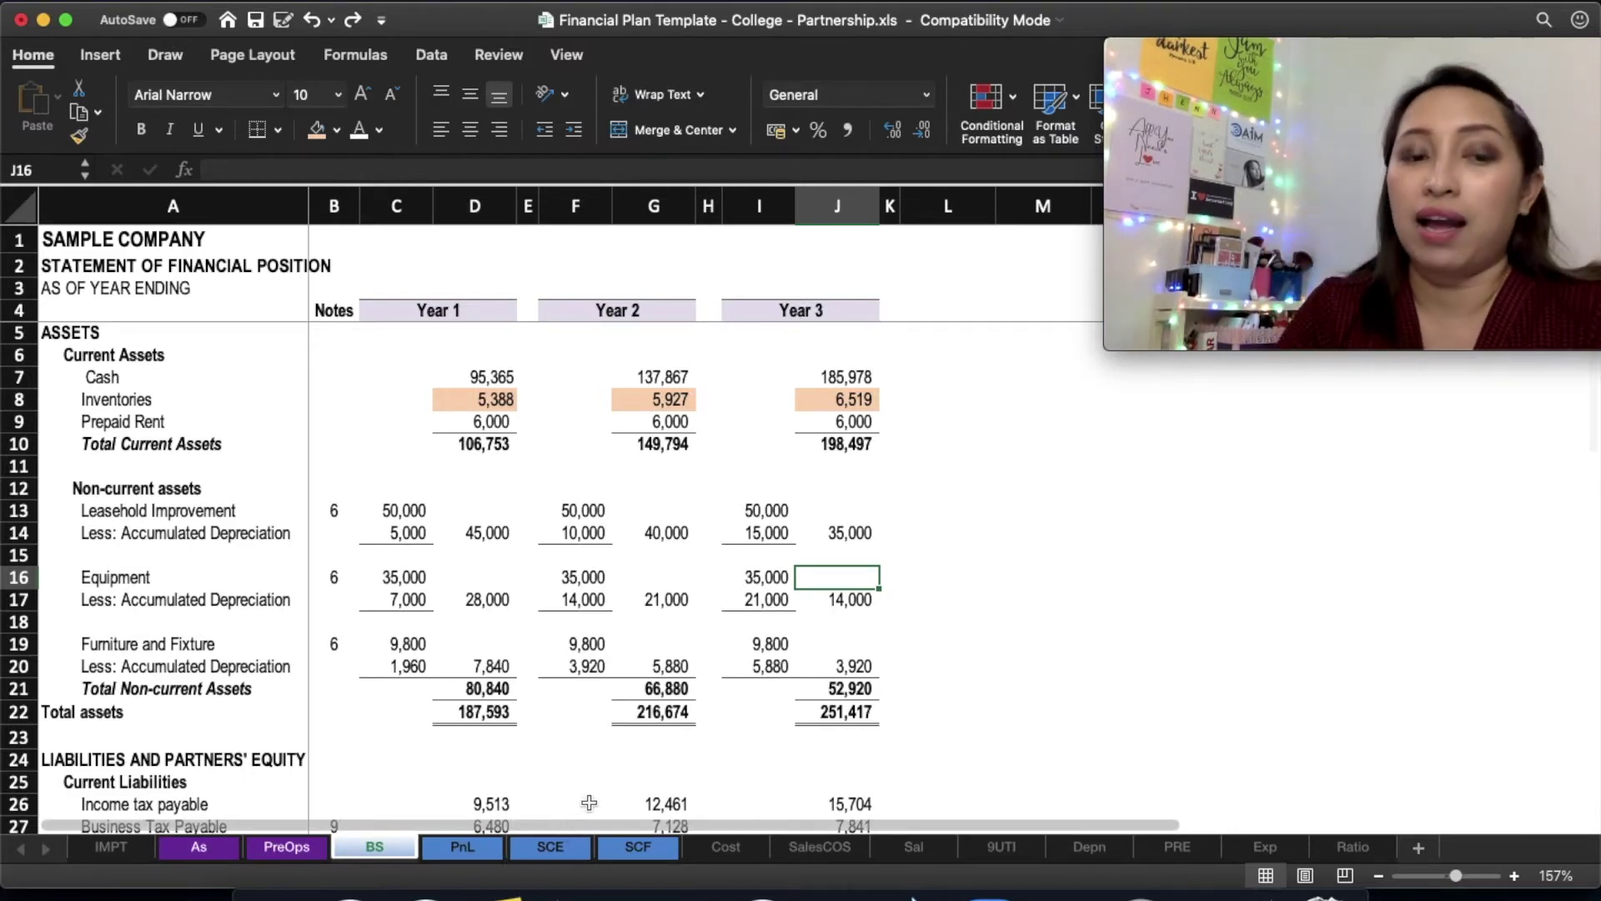
- Back on BS, scroll below total assets down to partners' capital and the Checking row
click(408, 737)
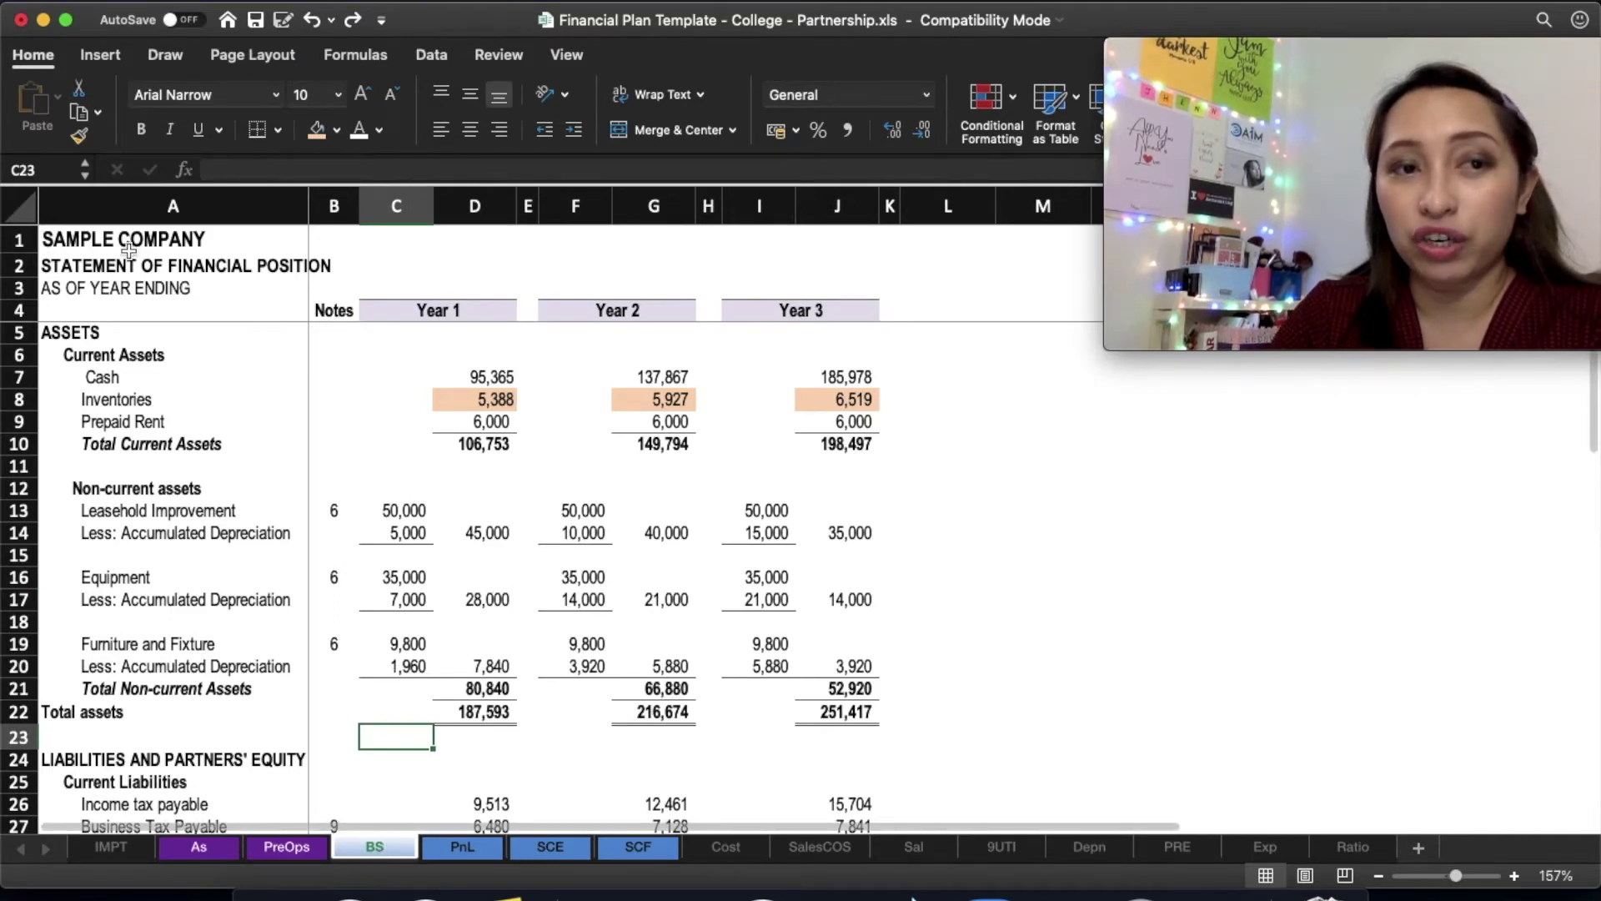
scroll(341, 446, down, 11)
scroll(341, 446, up, 12)
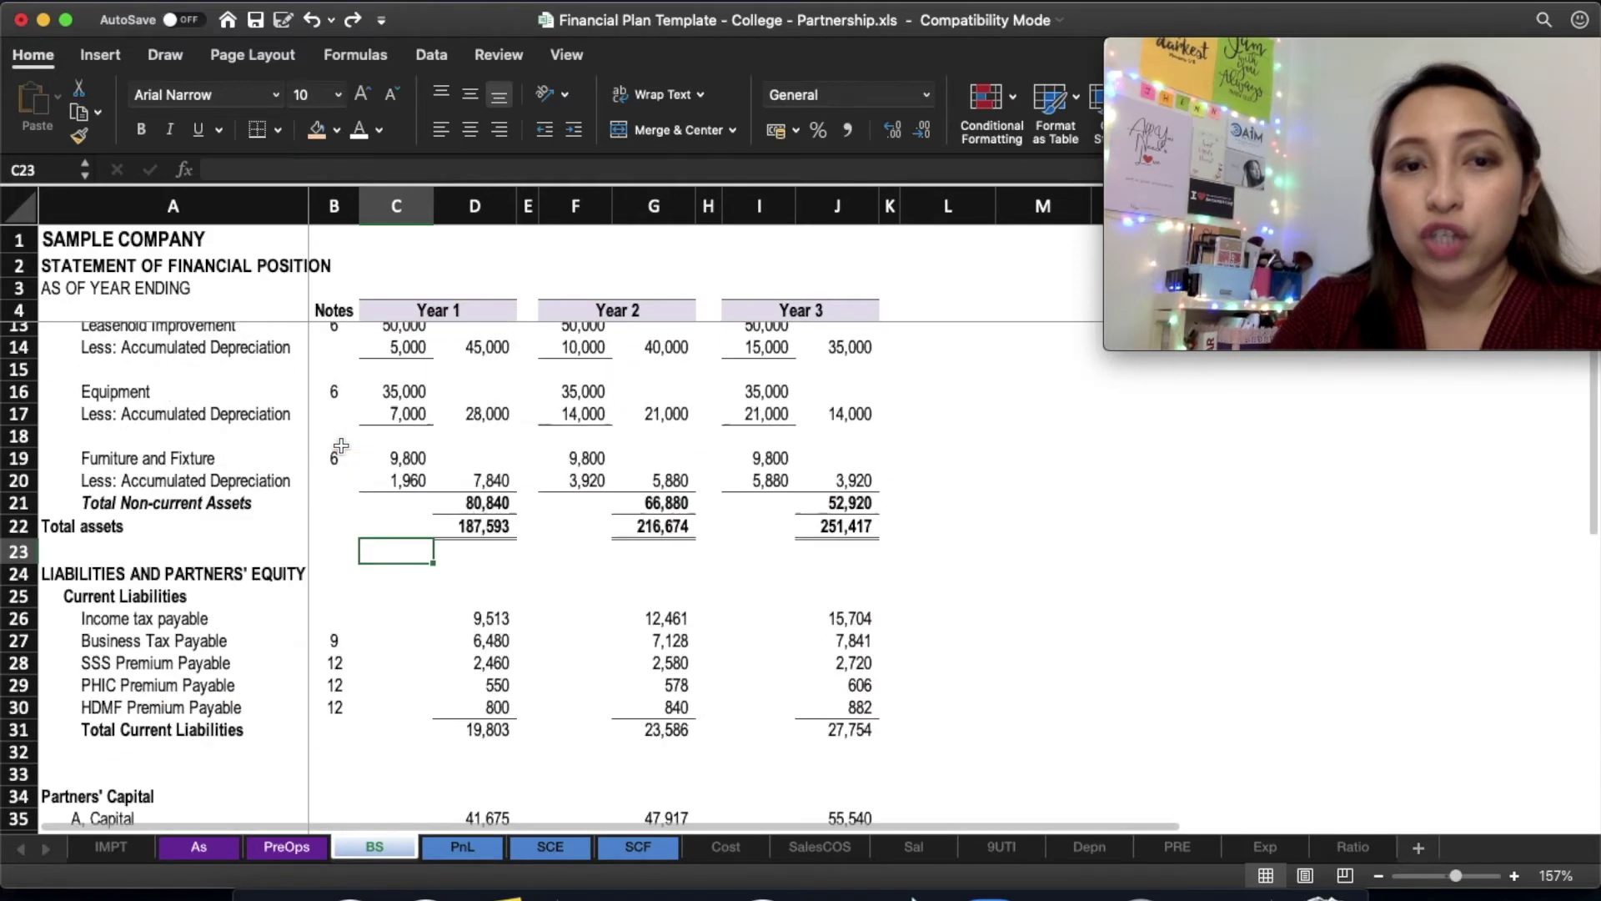
scroll(848, 593, down, 1)
scroll(847, 593, down, 6)
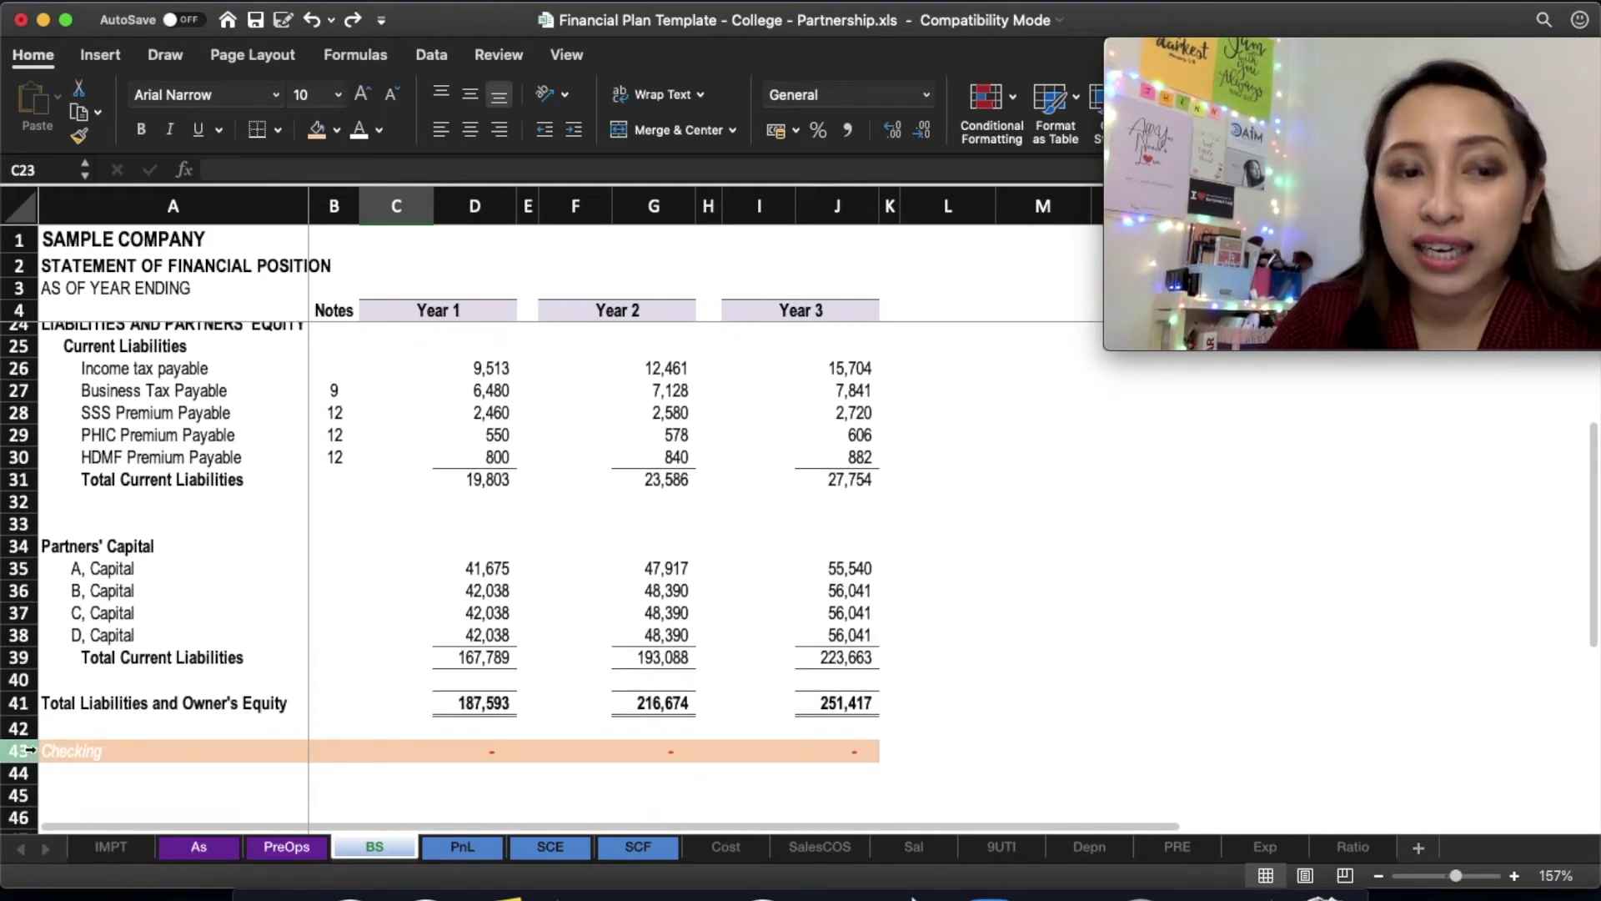
click(18, 750)
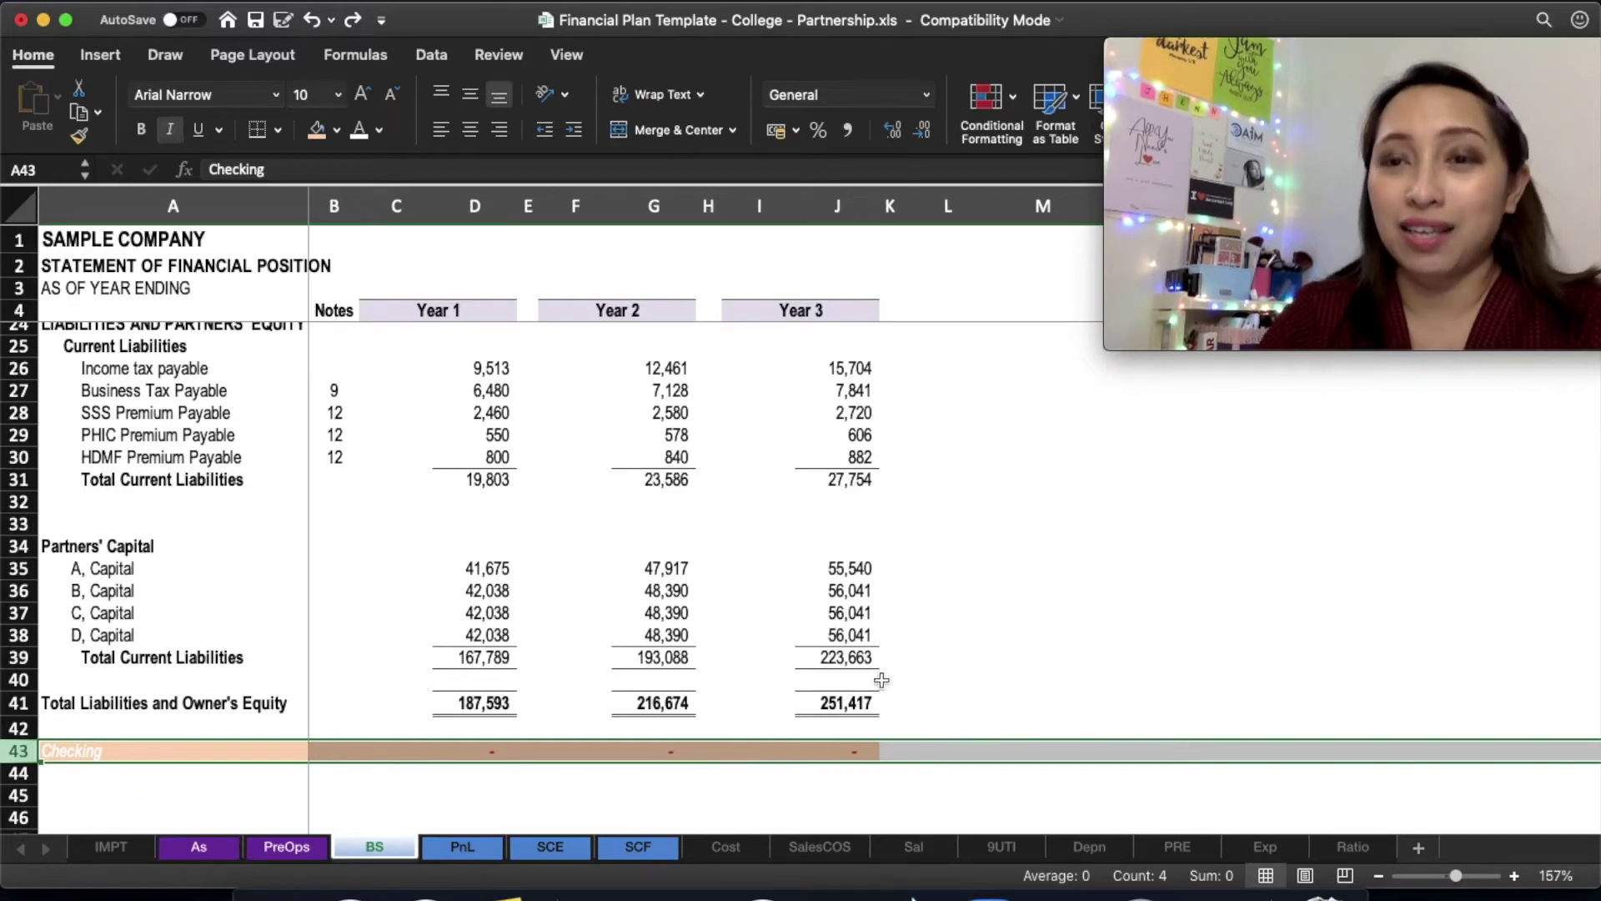
click(272, 848)
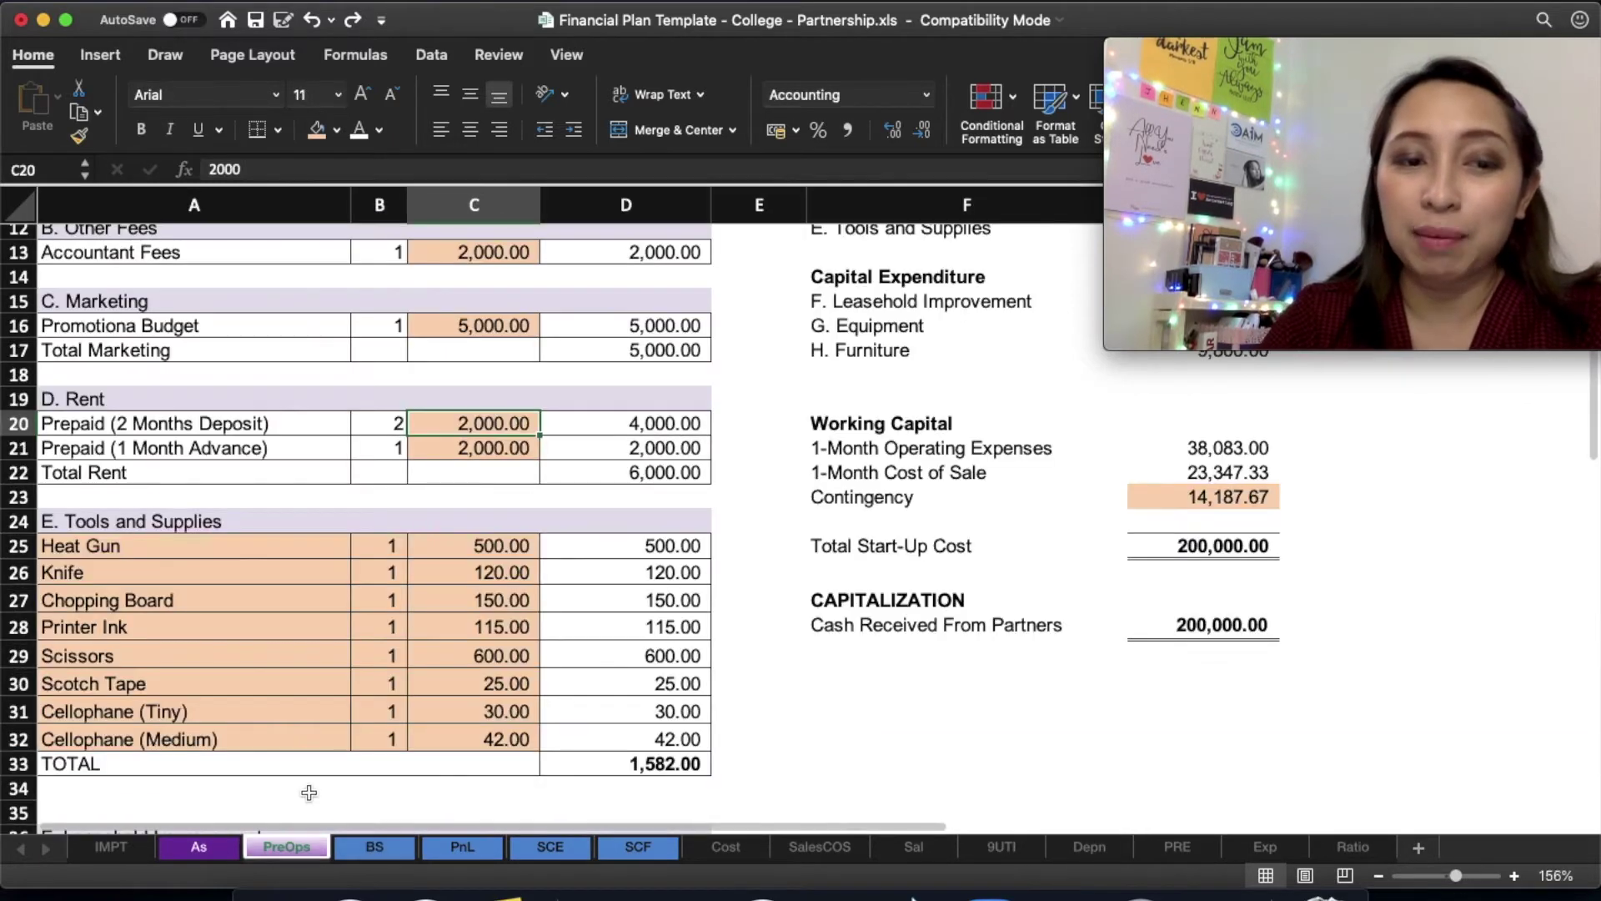
click(17, 685)
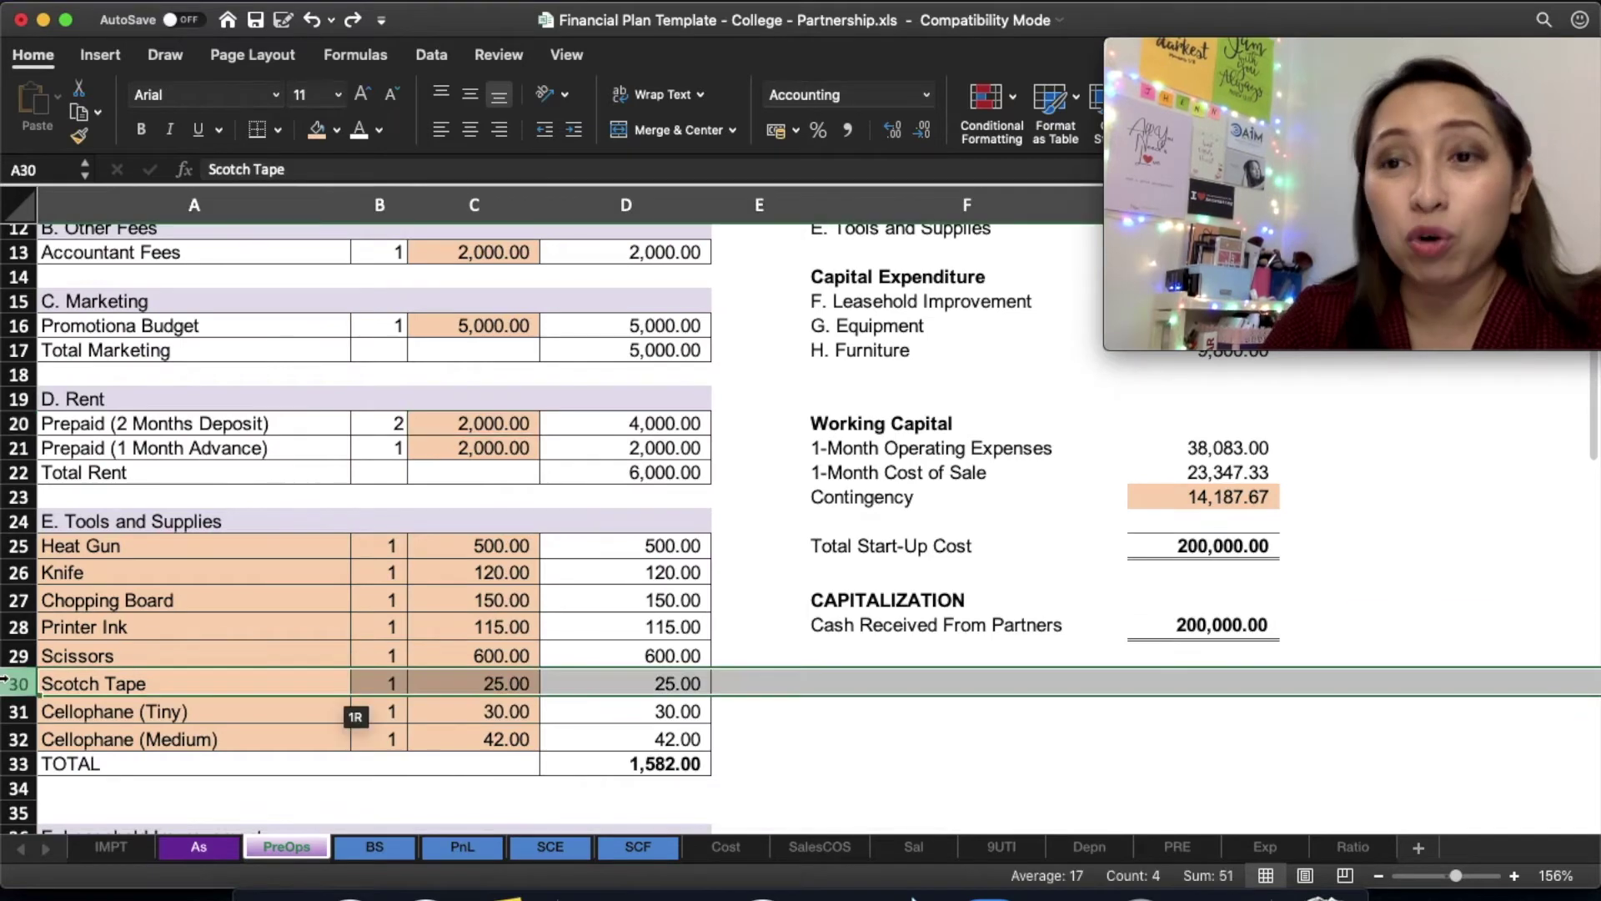
click(755, 623)
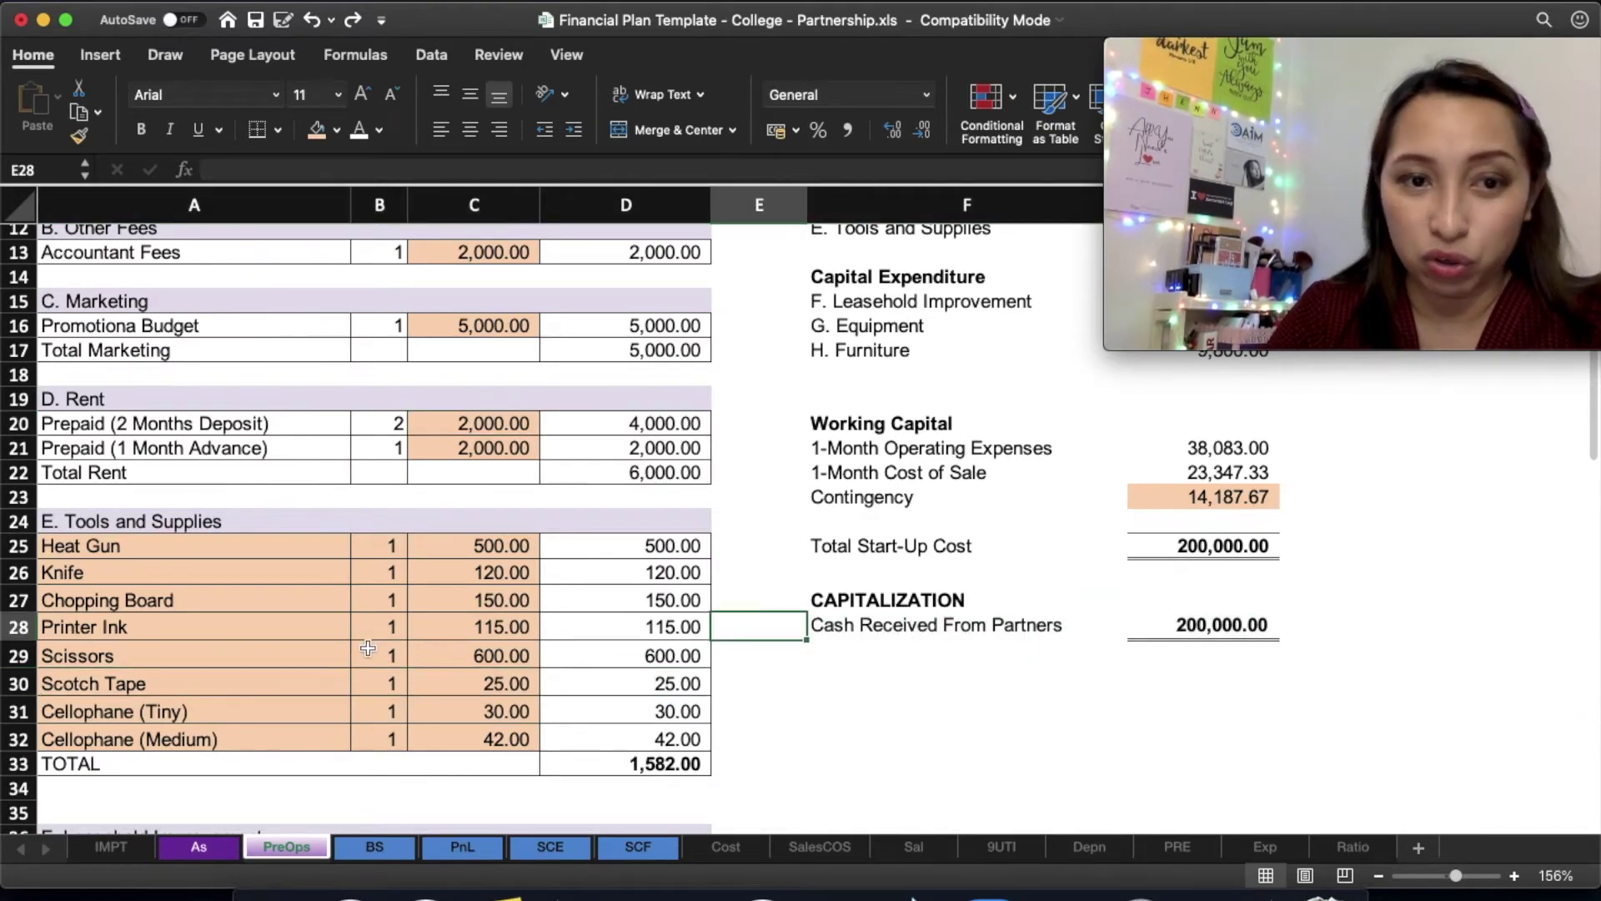
click(467, 845)
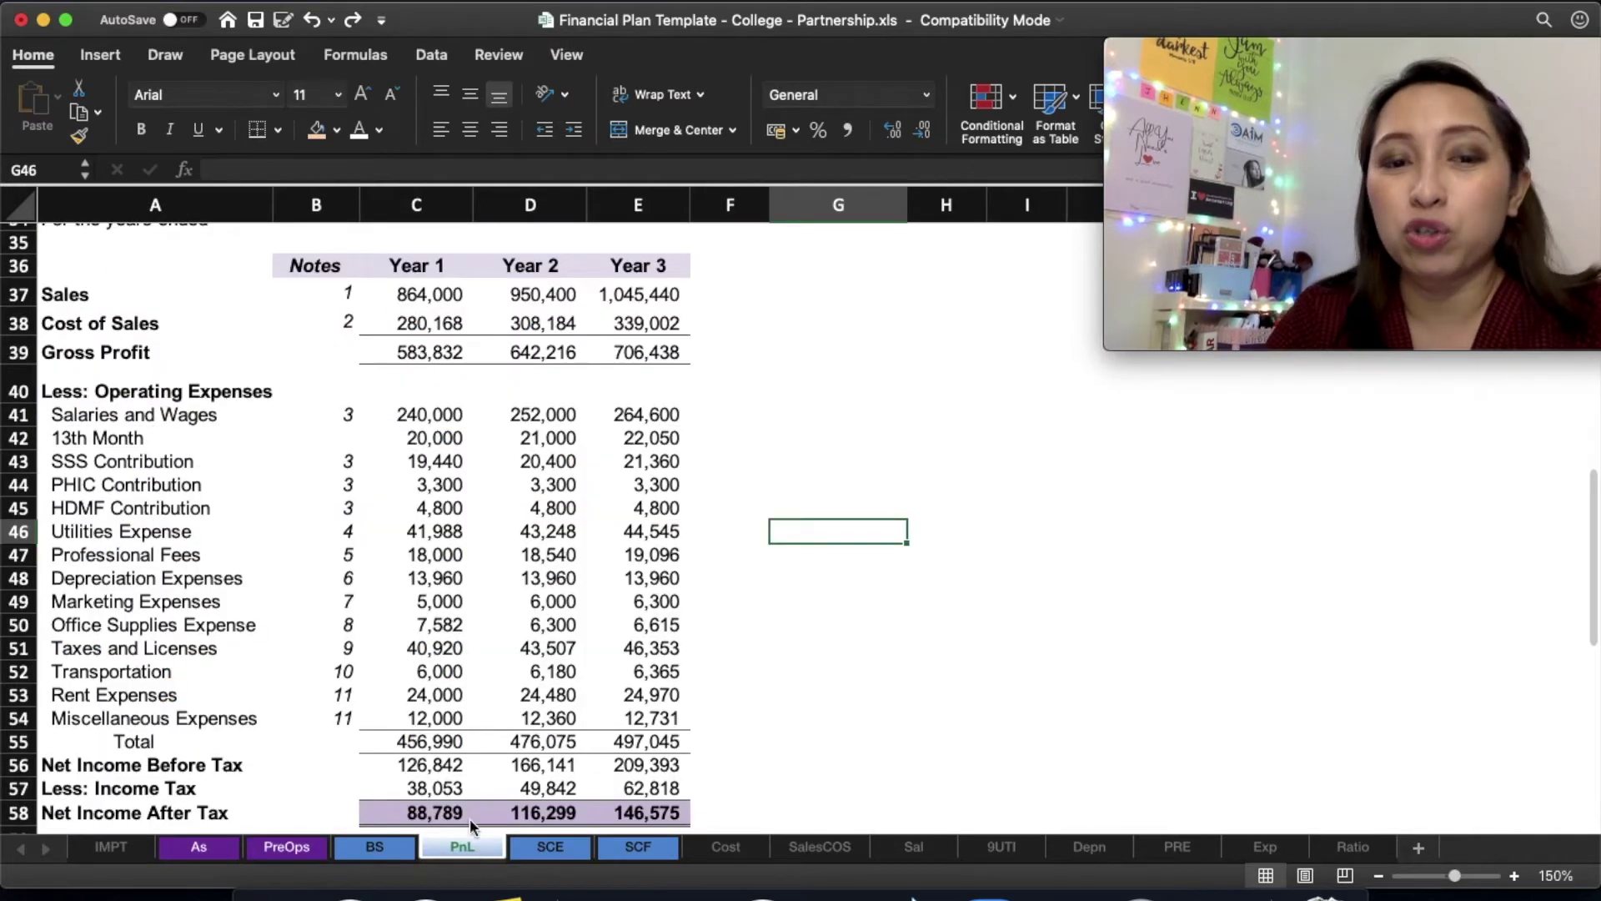
scroll(433, 846, down, 2)
click(383, 847)
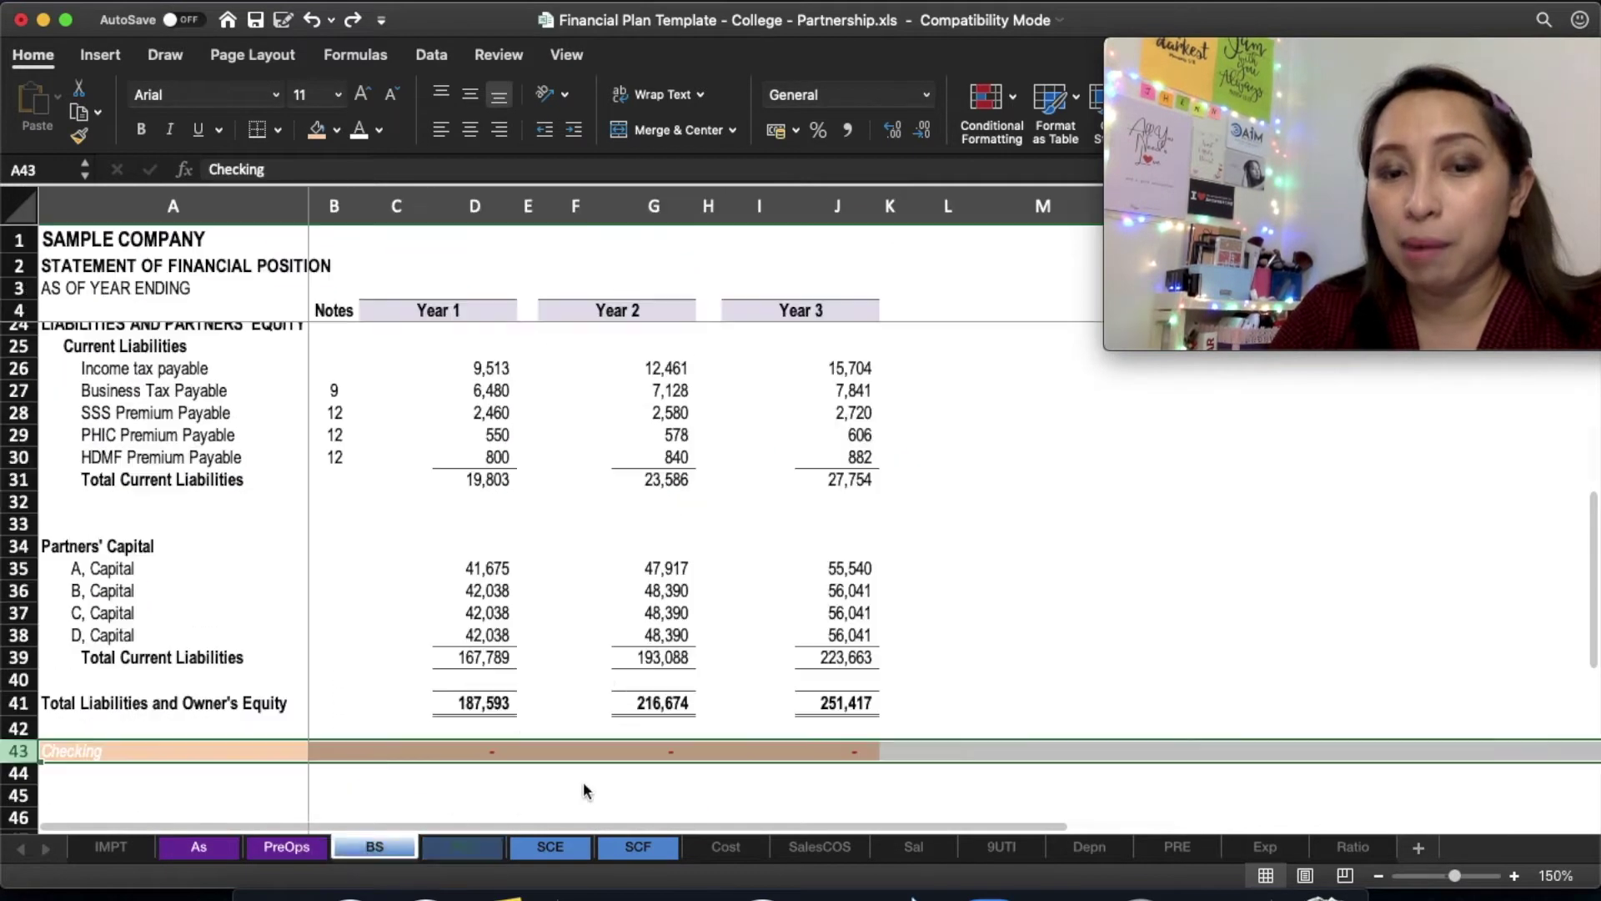
click(12, 750)
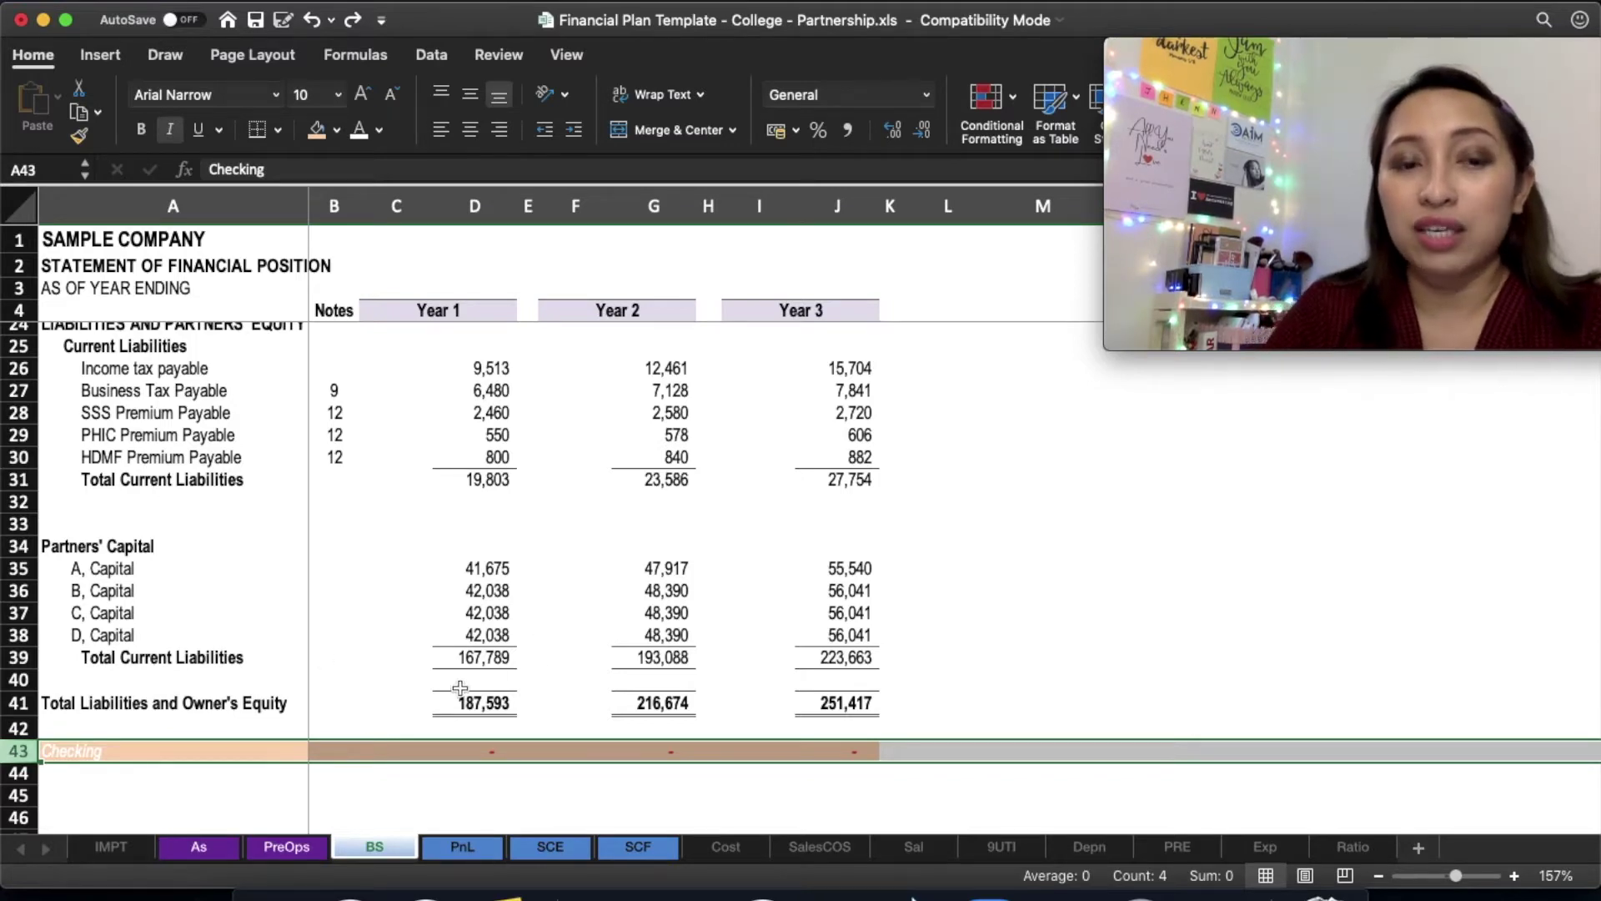
scroll(417, 703, up, 3)
scroll(417, 703, down, 1)
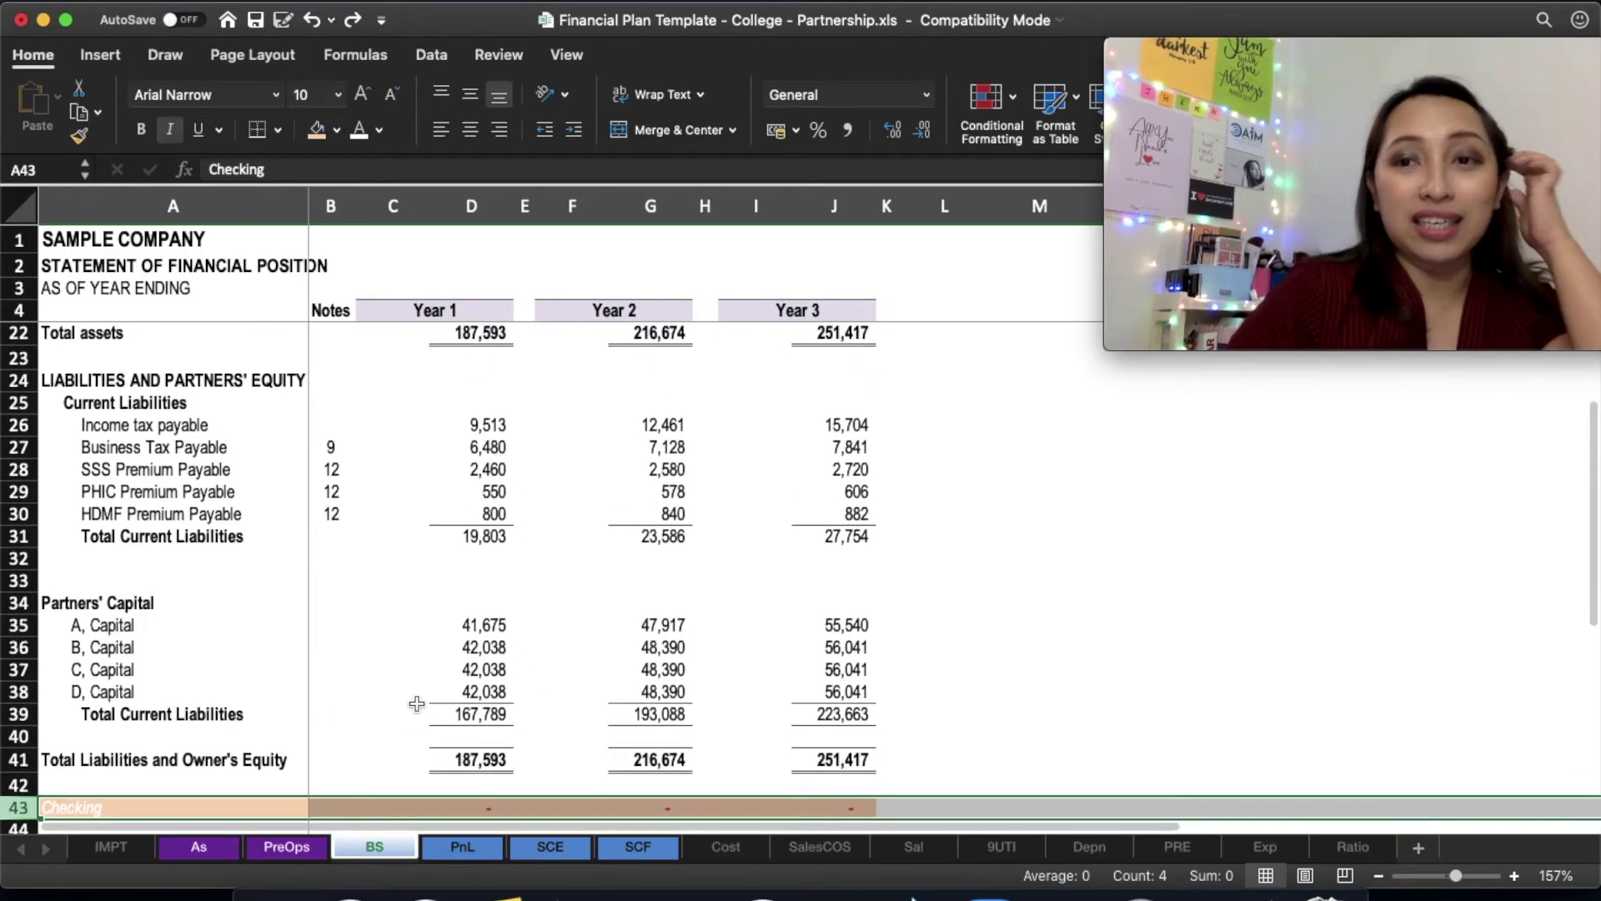
scroll(617, 725, down, 2)
scroll(634, 707, up, 2)
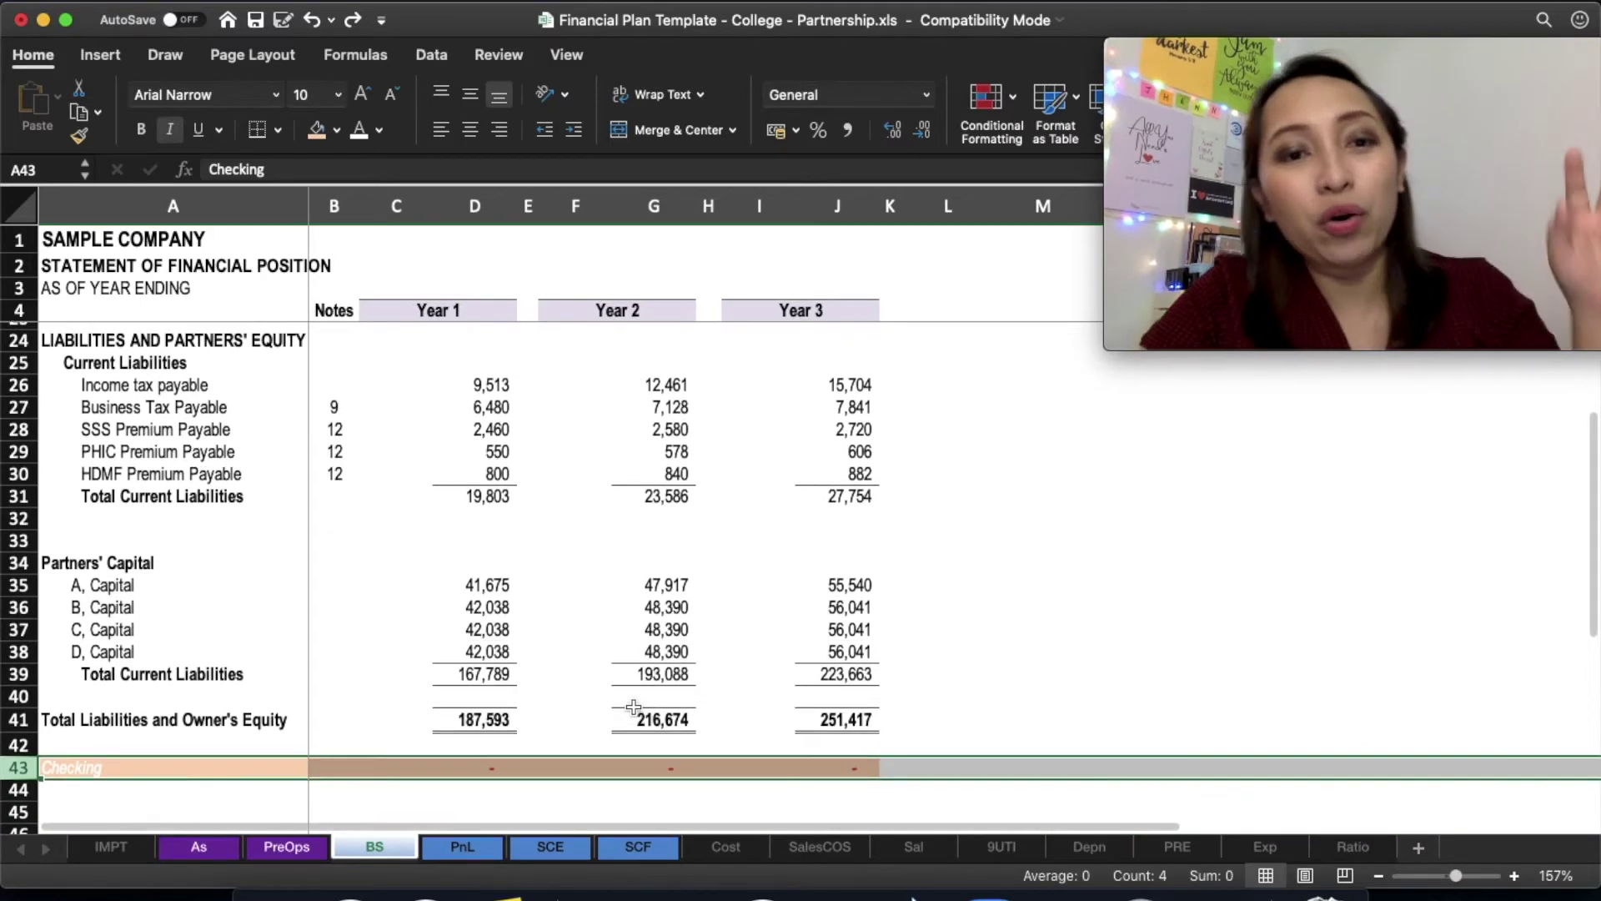
scroll(633, 707, down, 4)
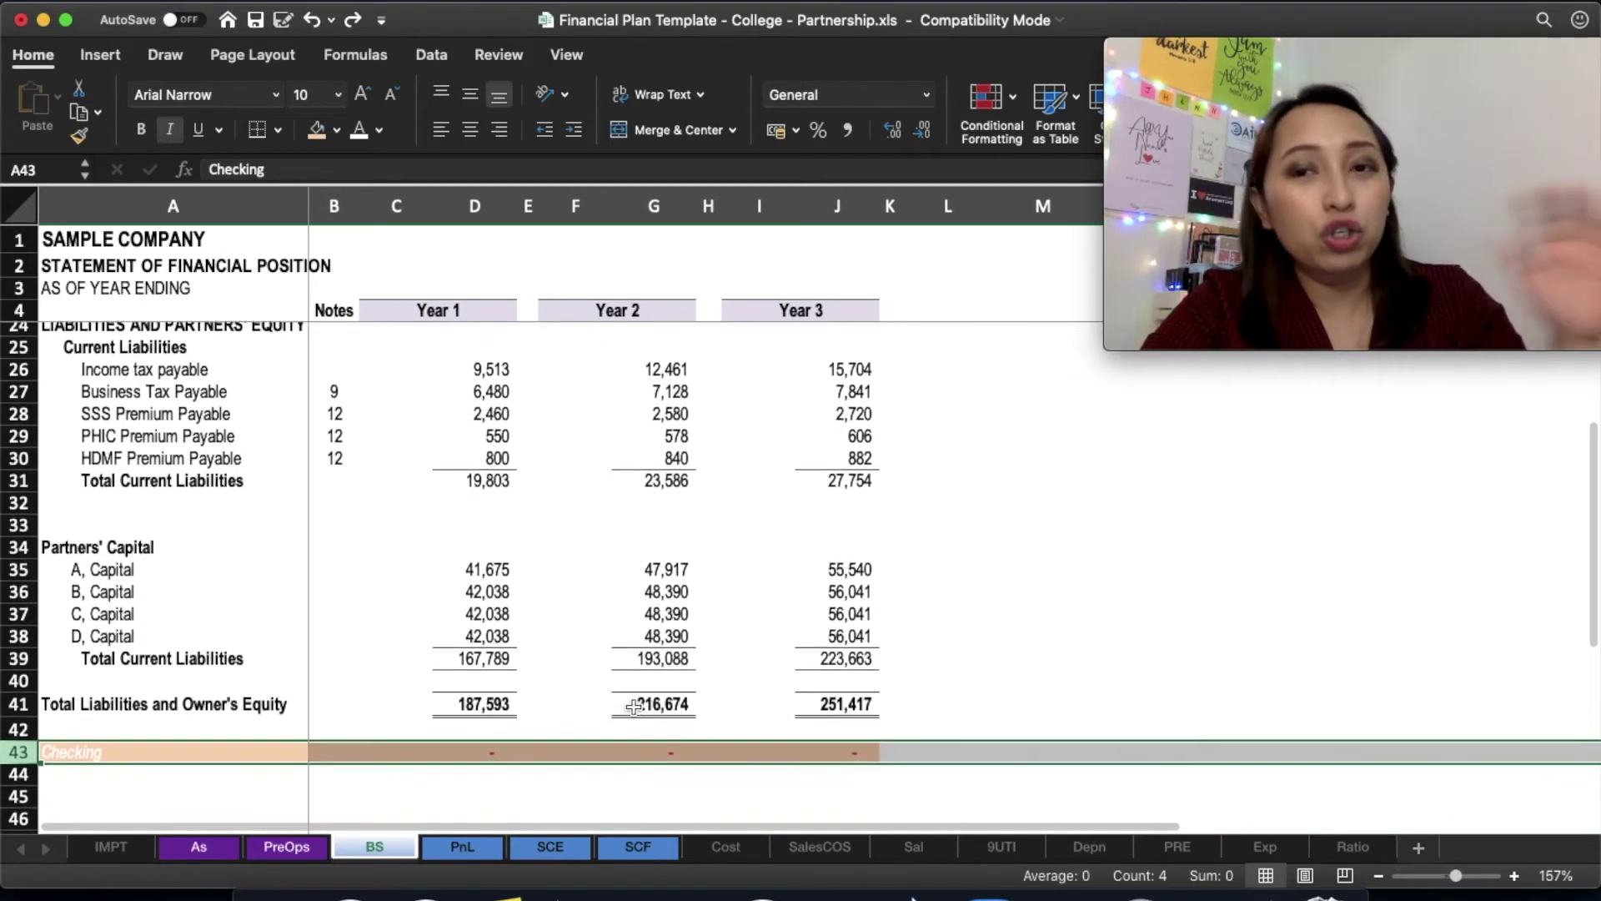
click(618, 713)
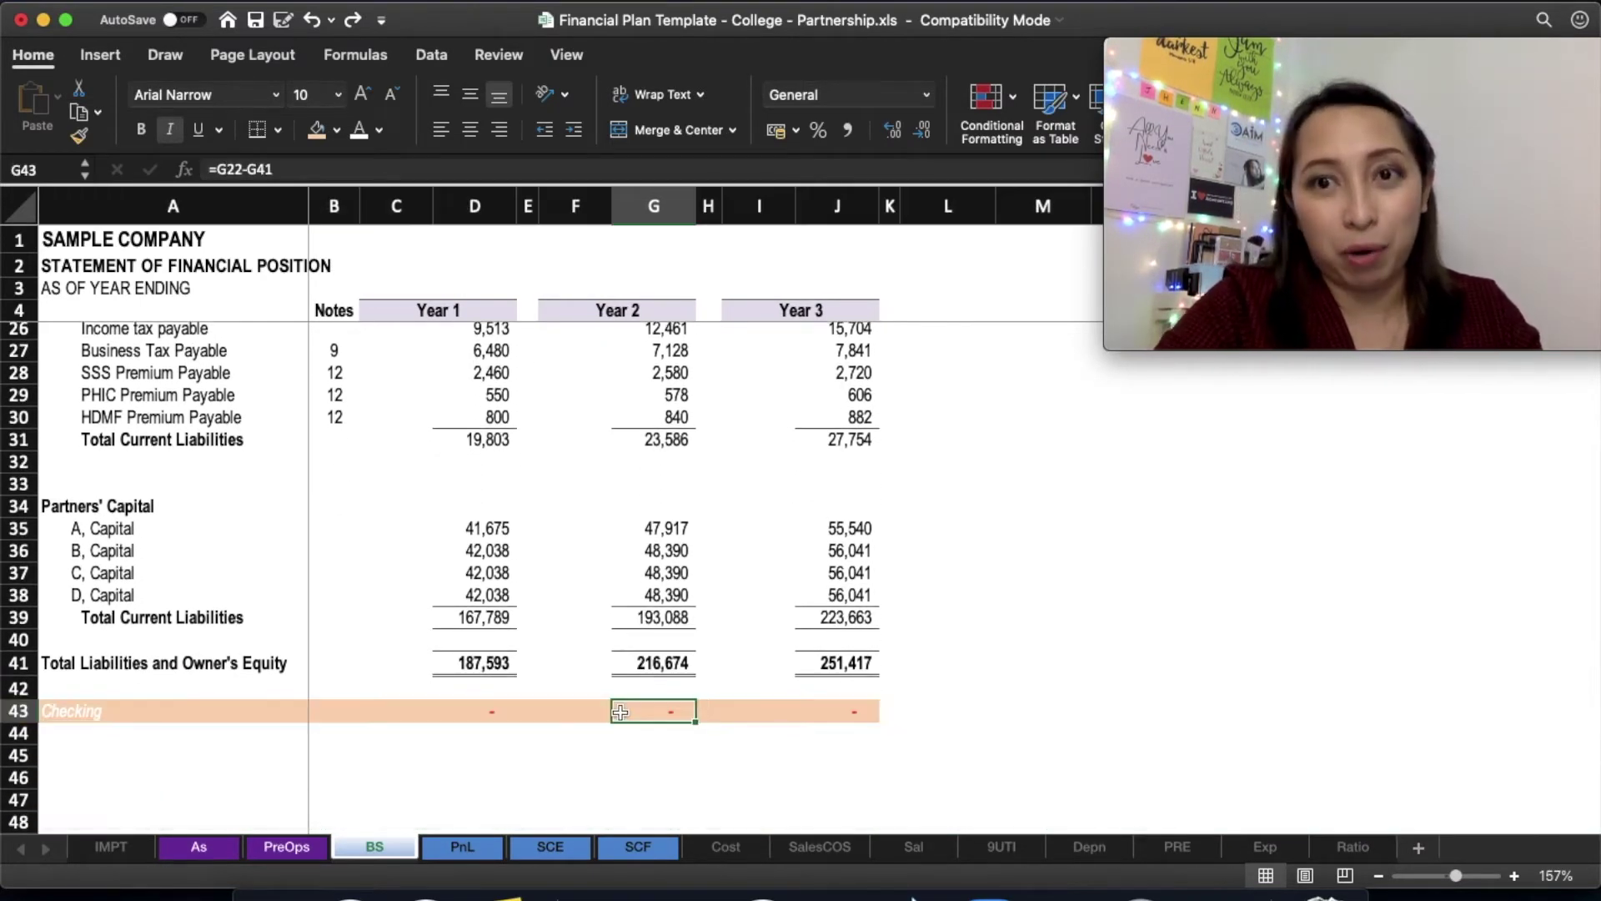
scroll(621, 709, up, 10)
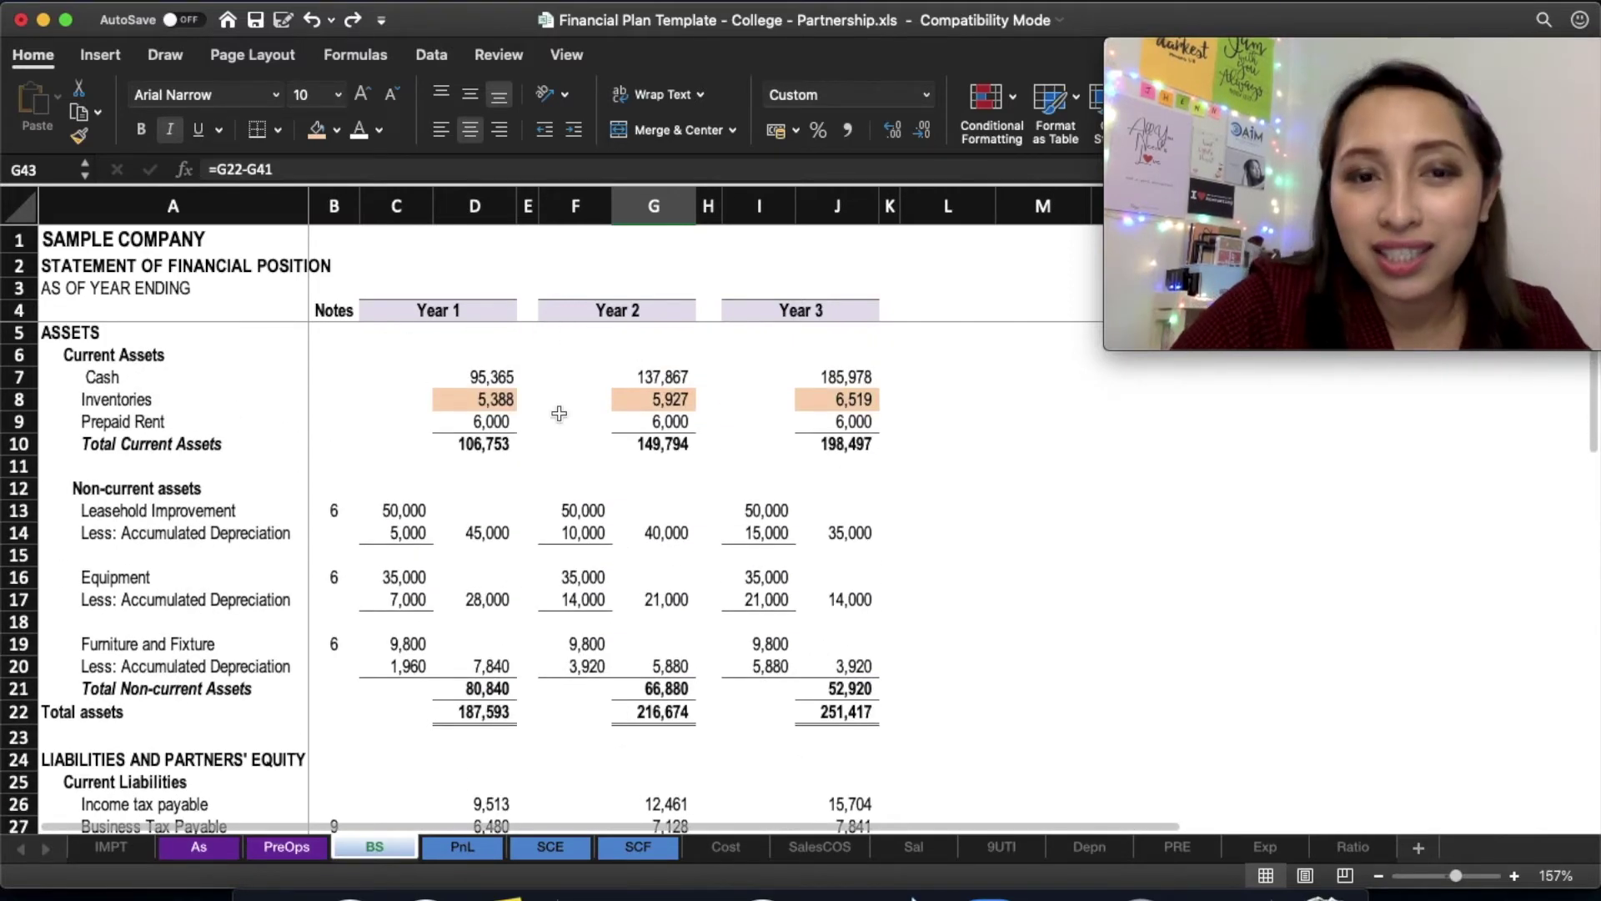
scroll(680, 617, down, 2)
scroll(680, 617, up, 2)
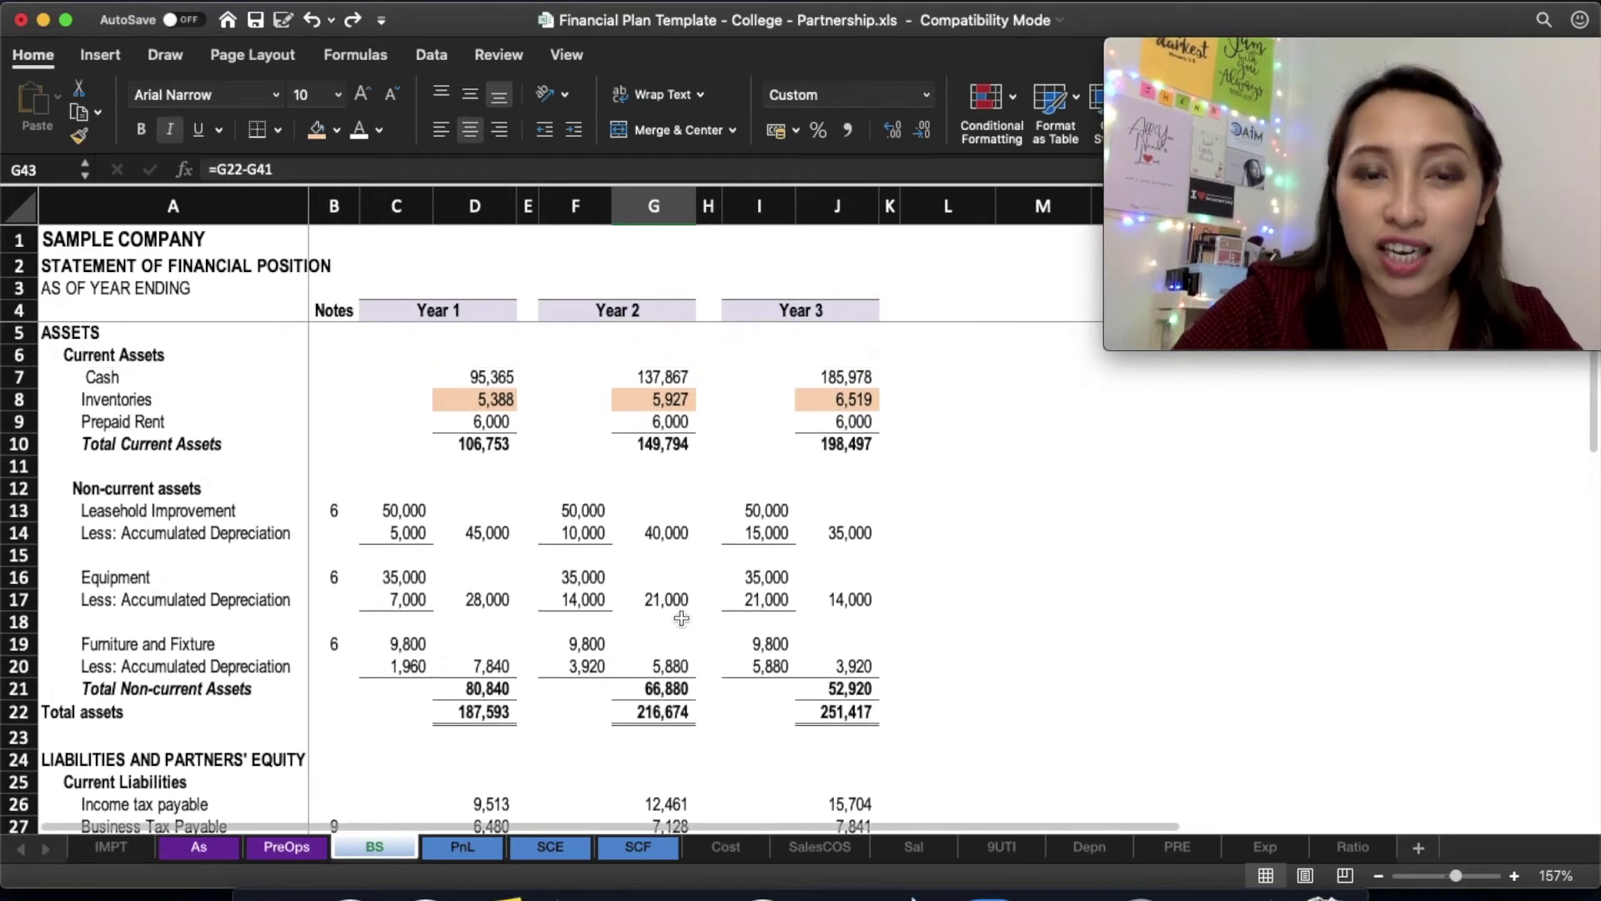
click(467, 396)
click(659, 398)
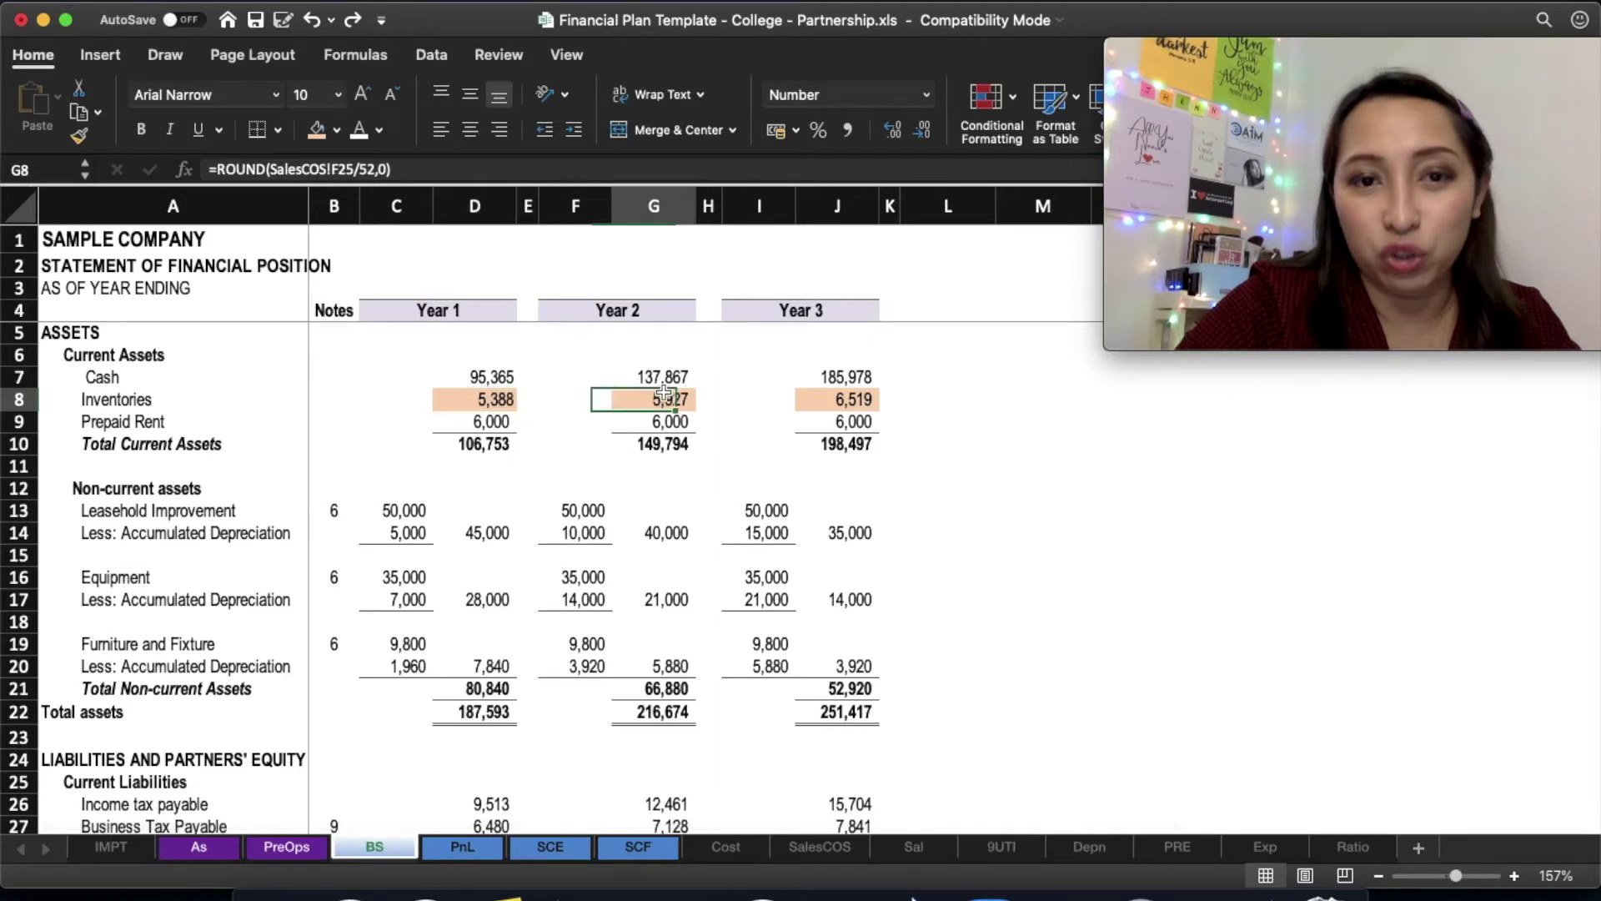
click(856, 395)
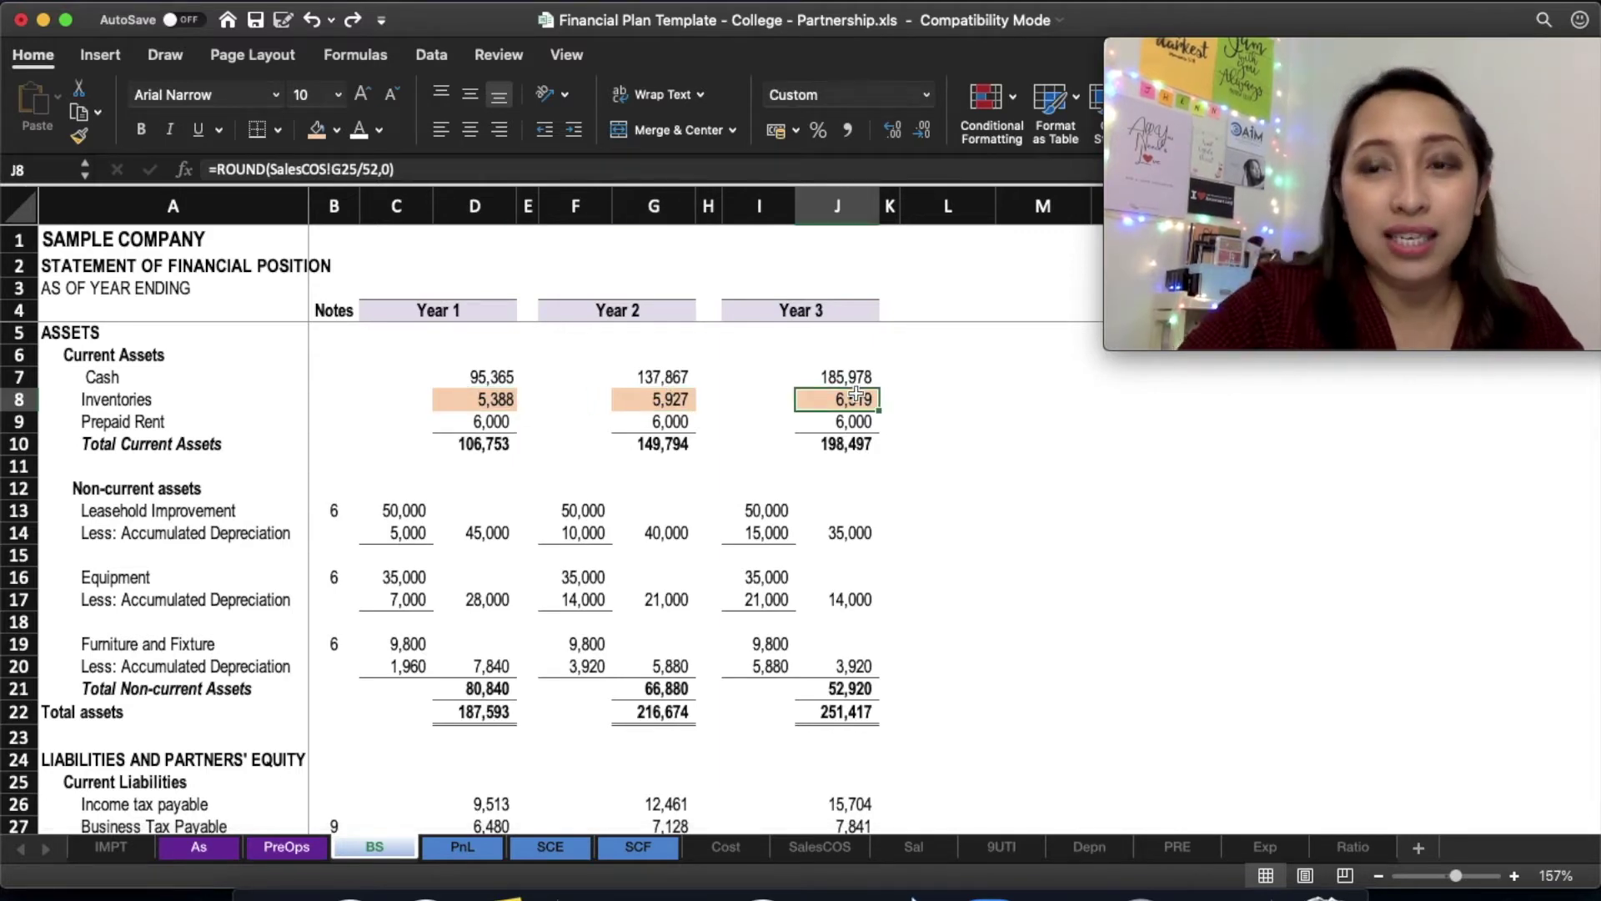
click(490, 399)
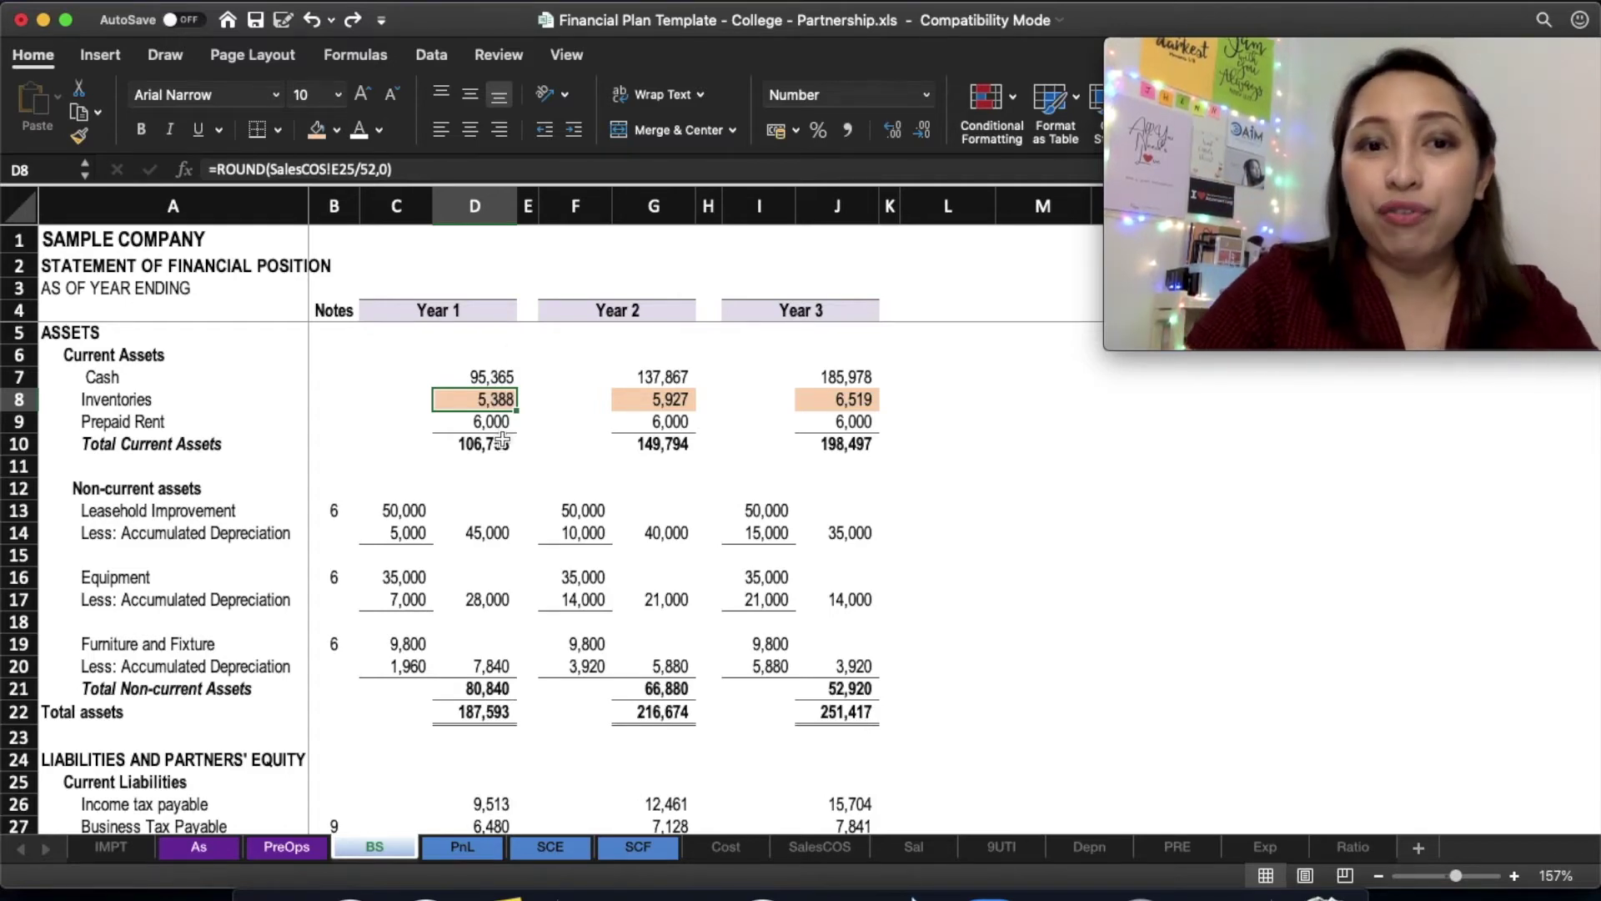
click(17, 398)
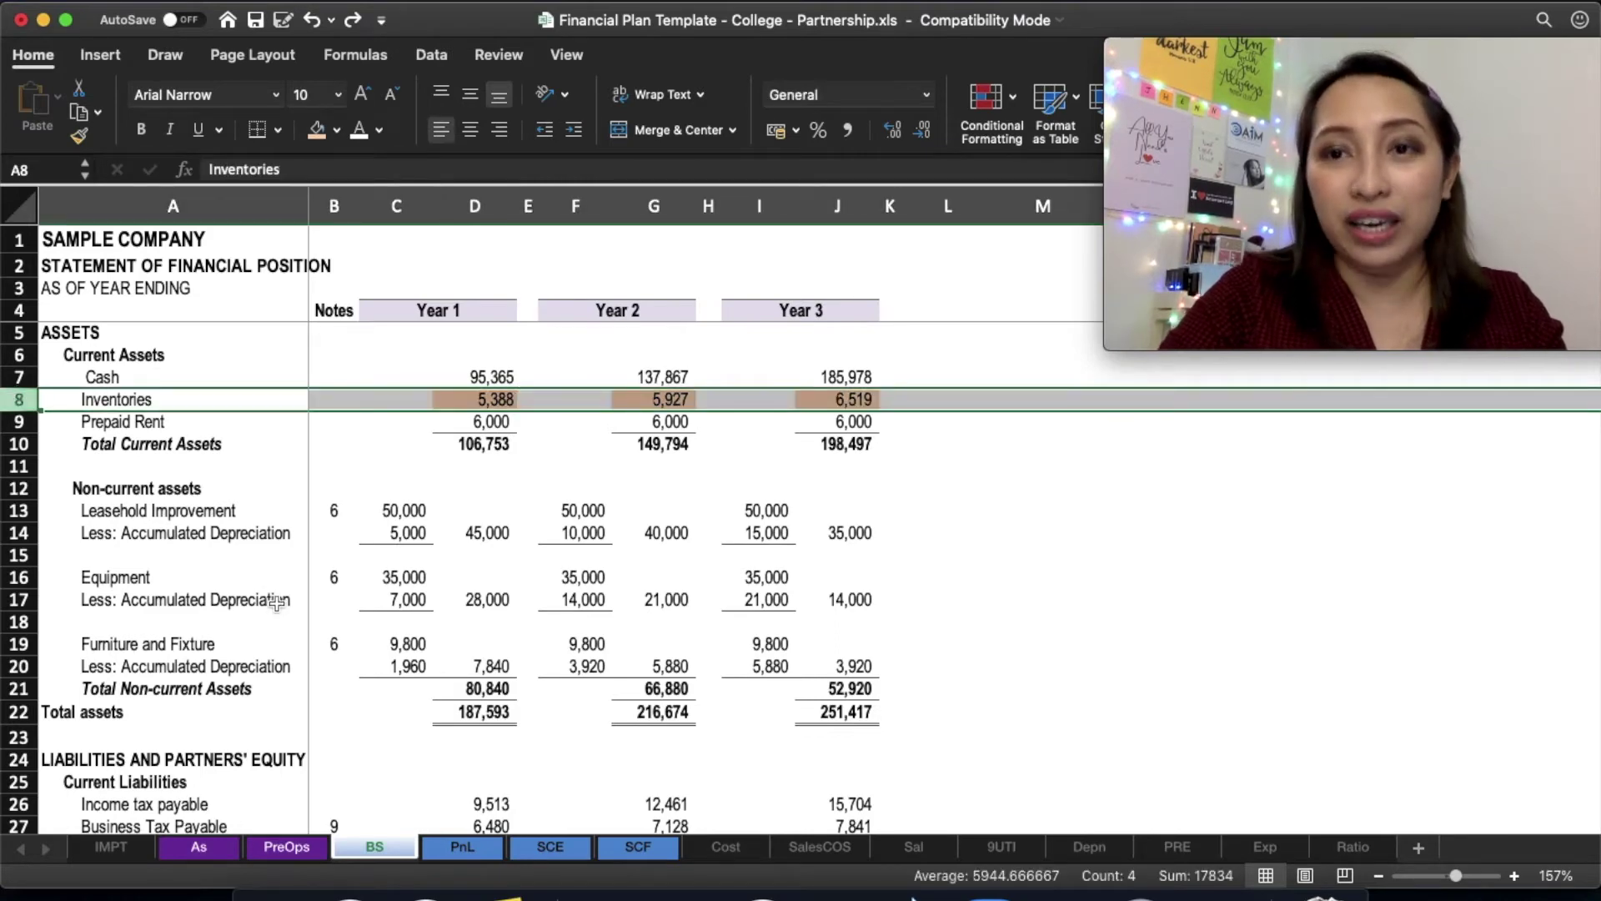
scroll(381, 624, down, 3)
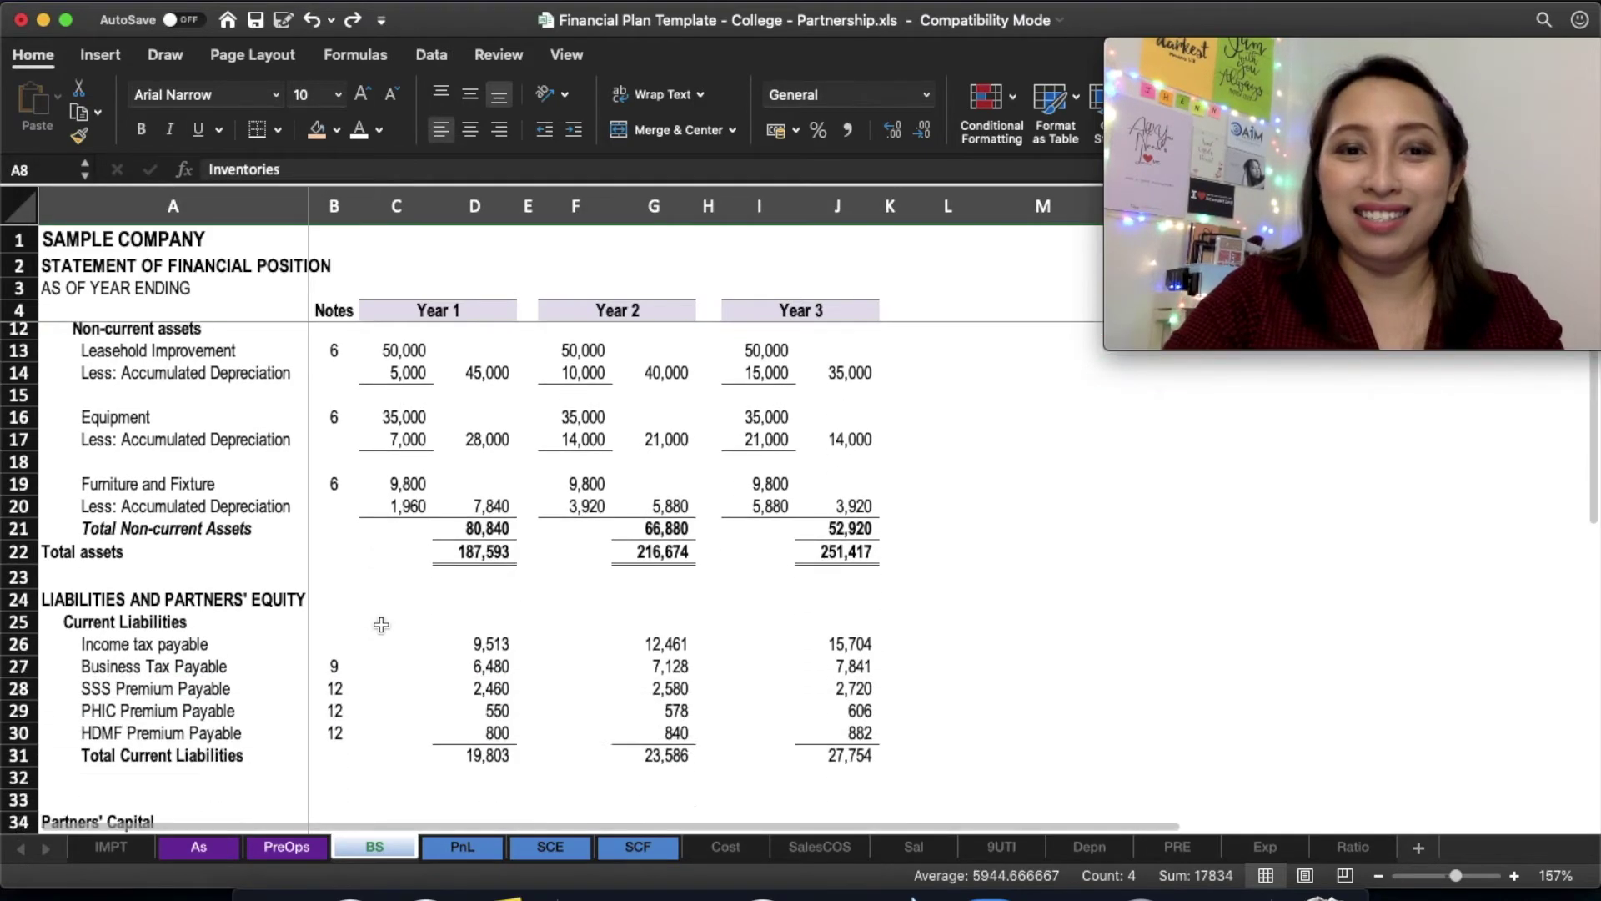
scroll(375, 626, up, 3)
click(471, 402)
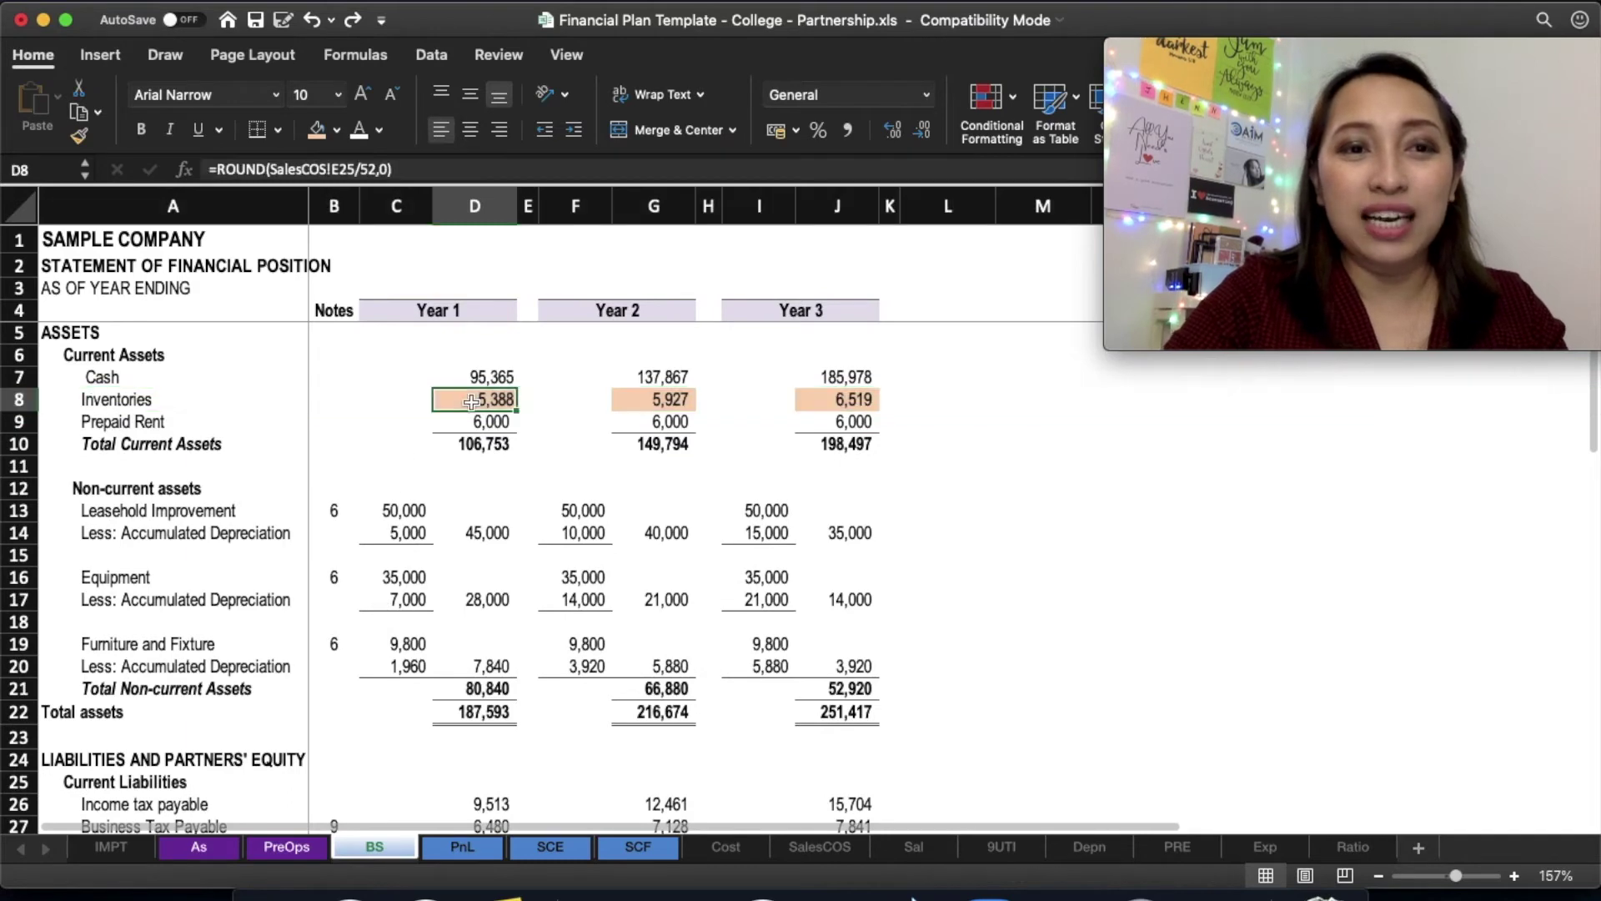
click(686, 401)
click(848, 408)
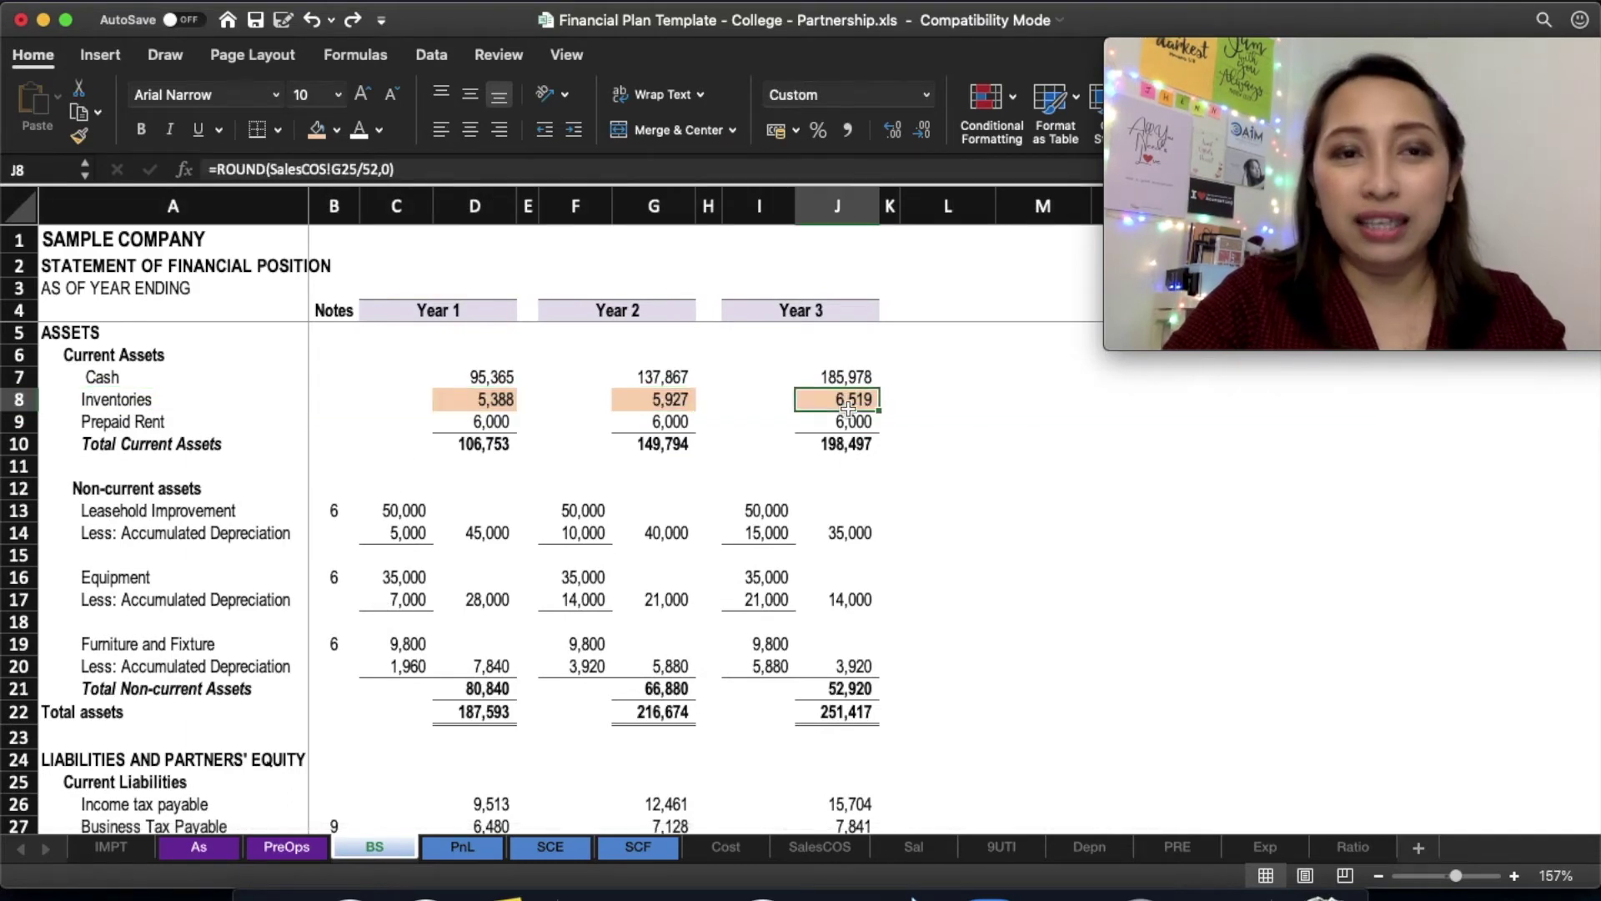
click(475, 402)
click(623, 400)
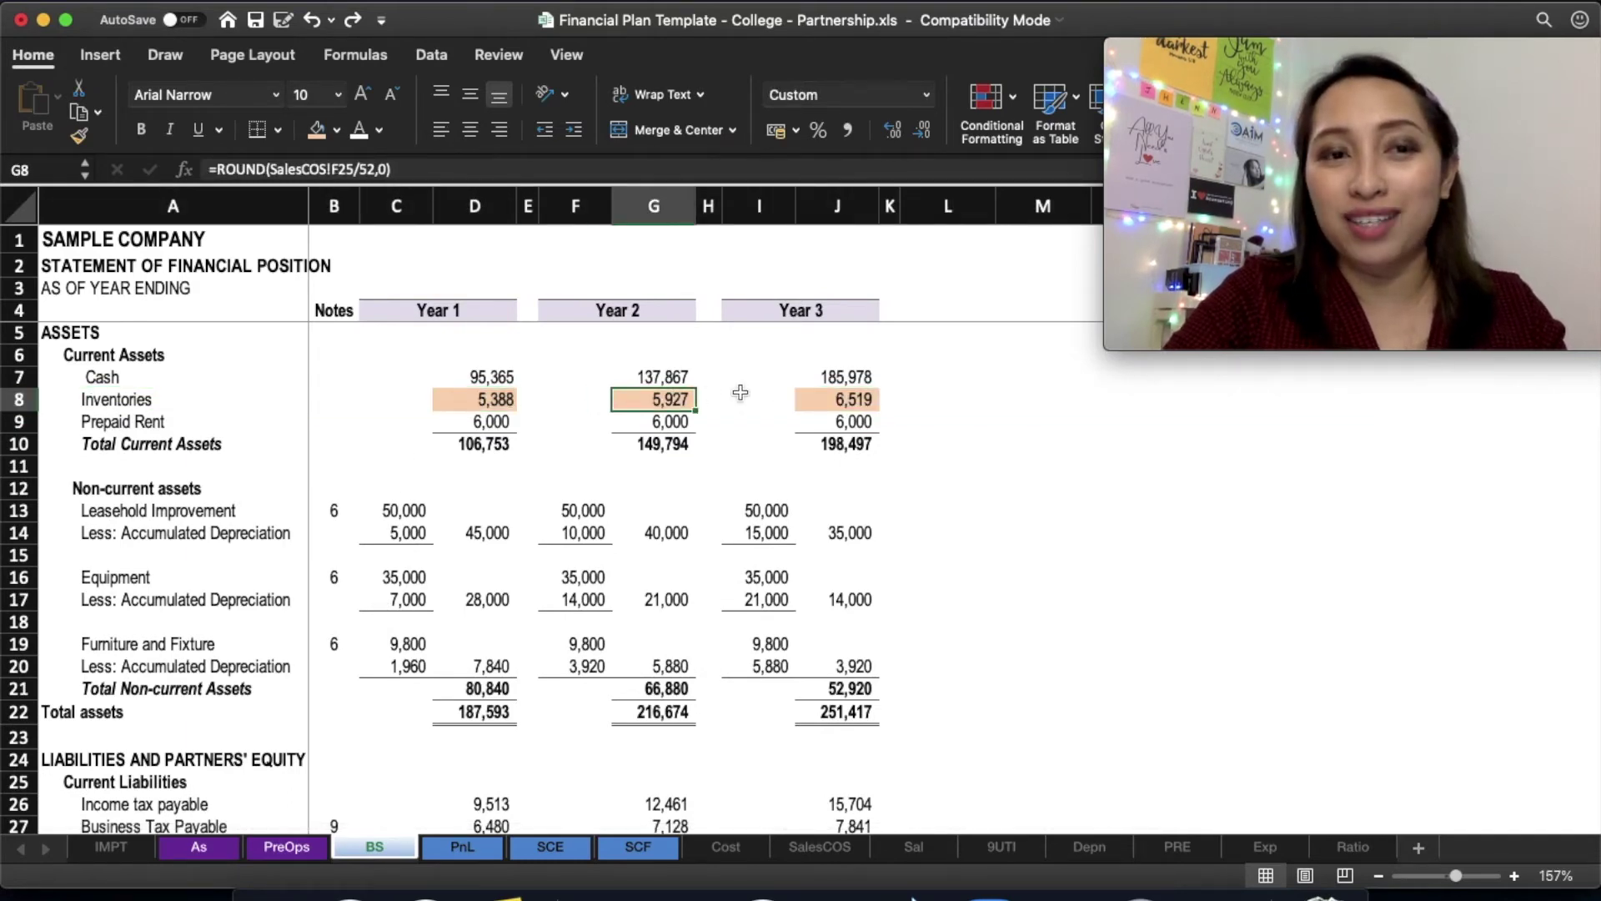
click(829, 394)
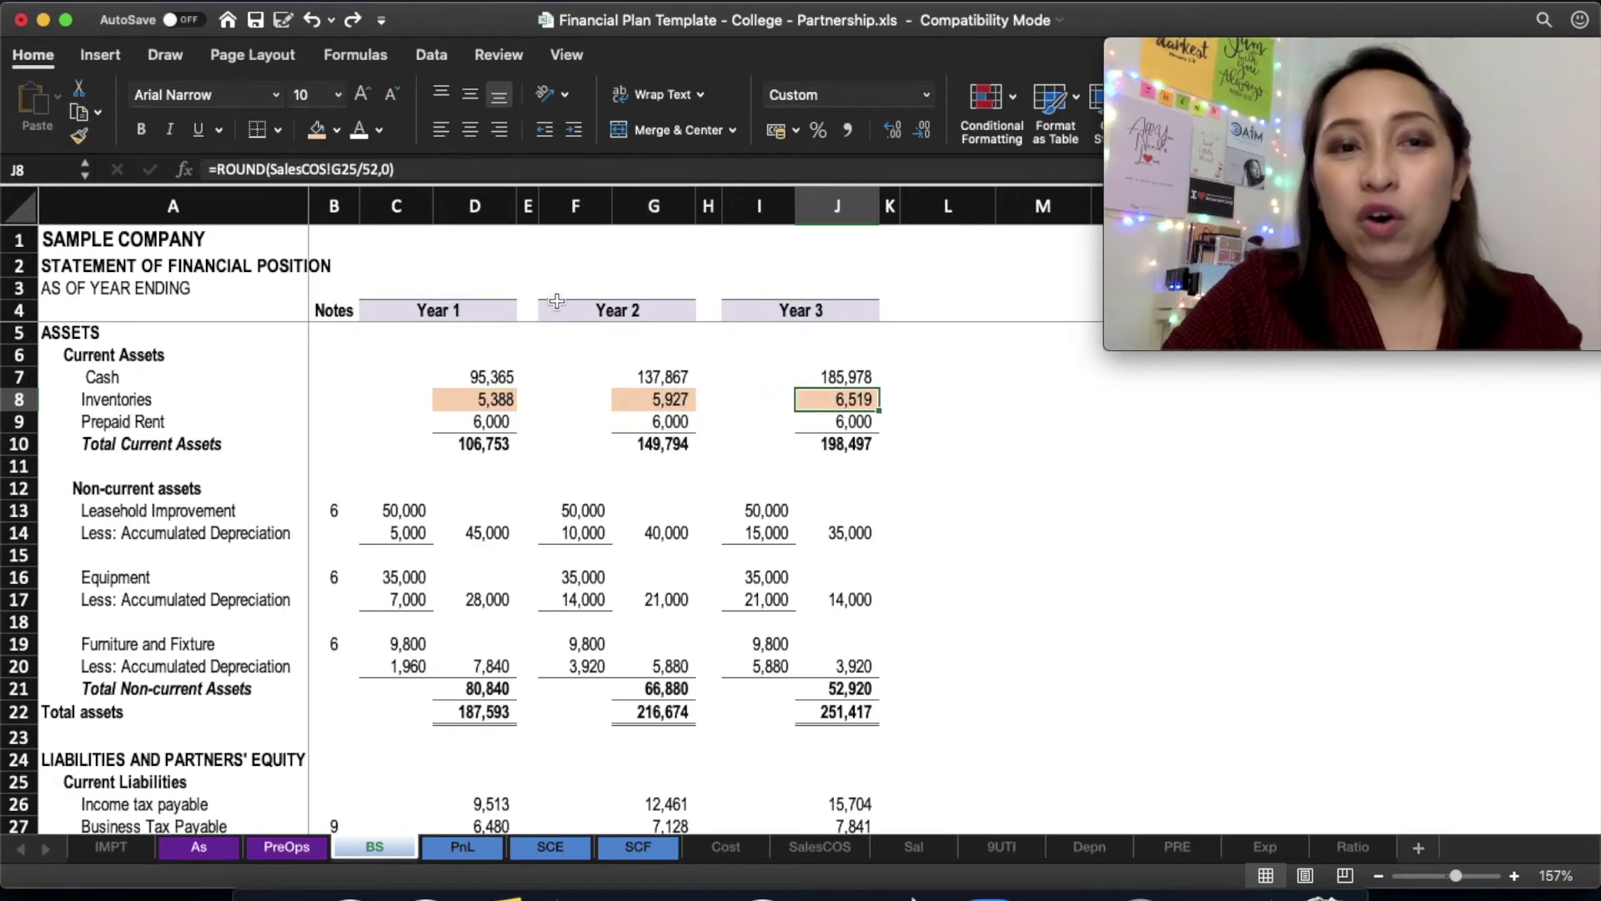
click(371, 169)
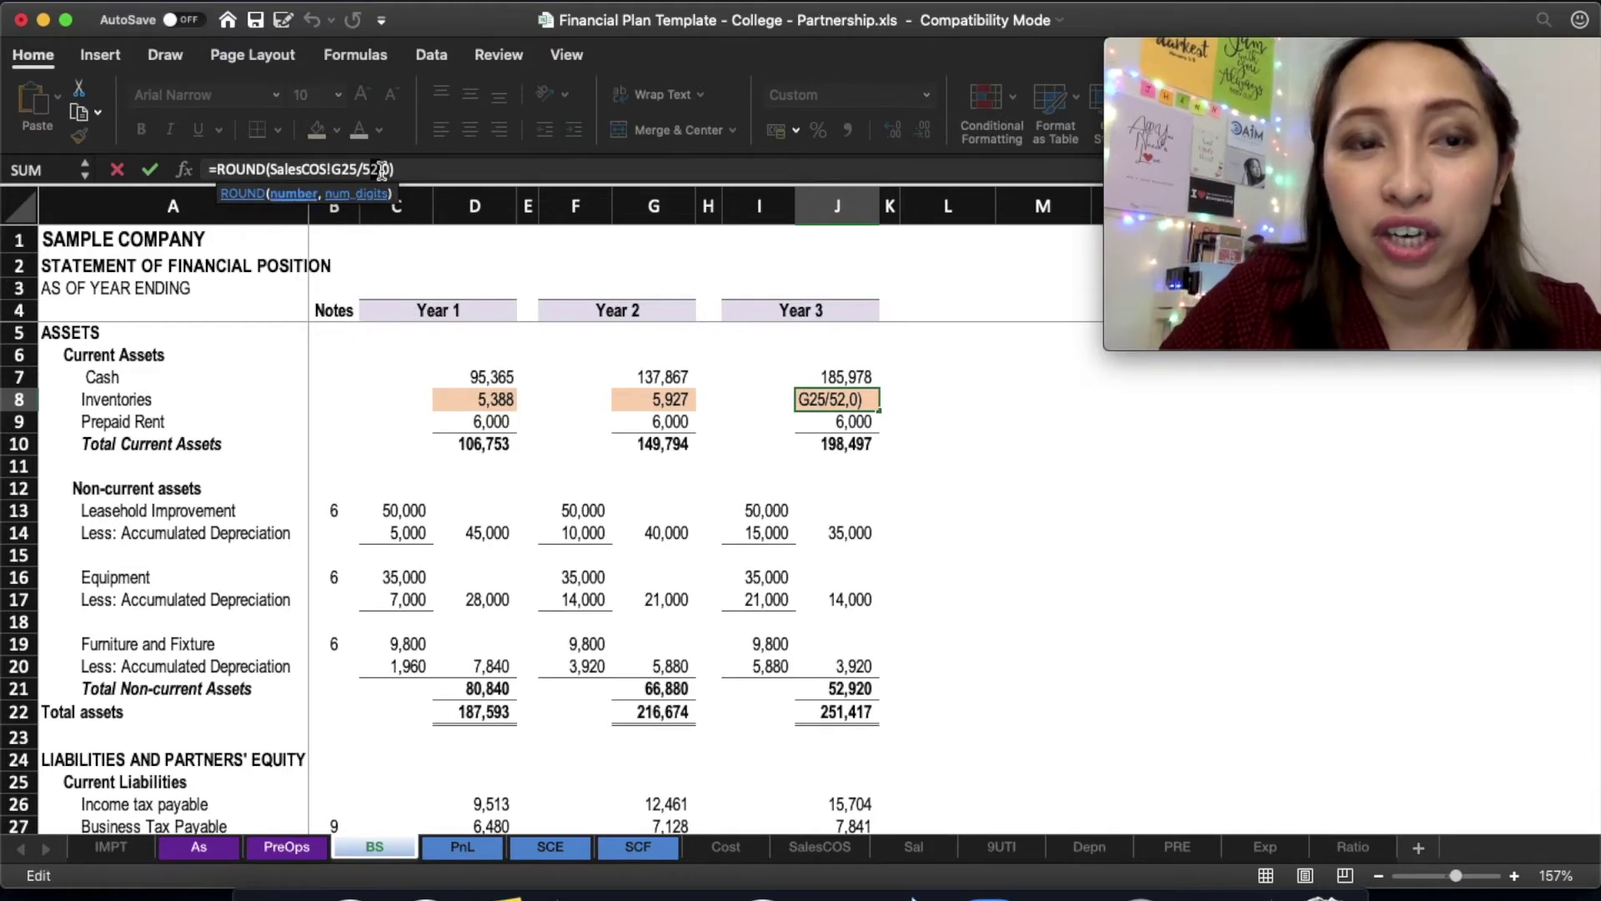
click(380, 169)
double_click(380, 170)
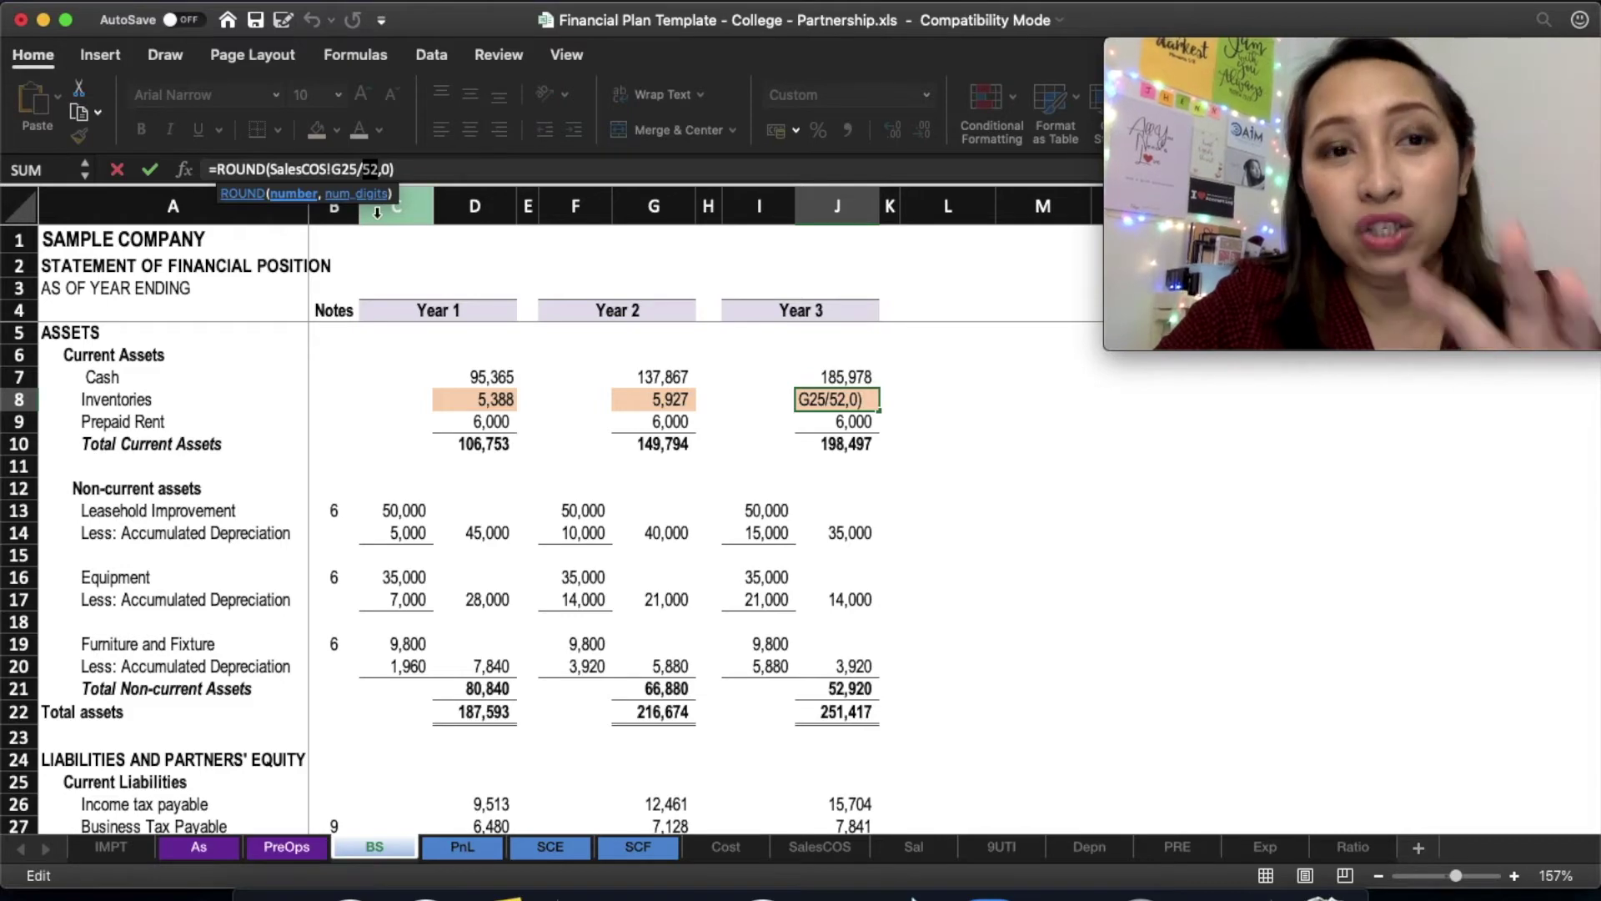
key(Return)
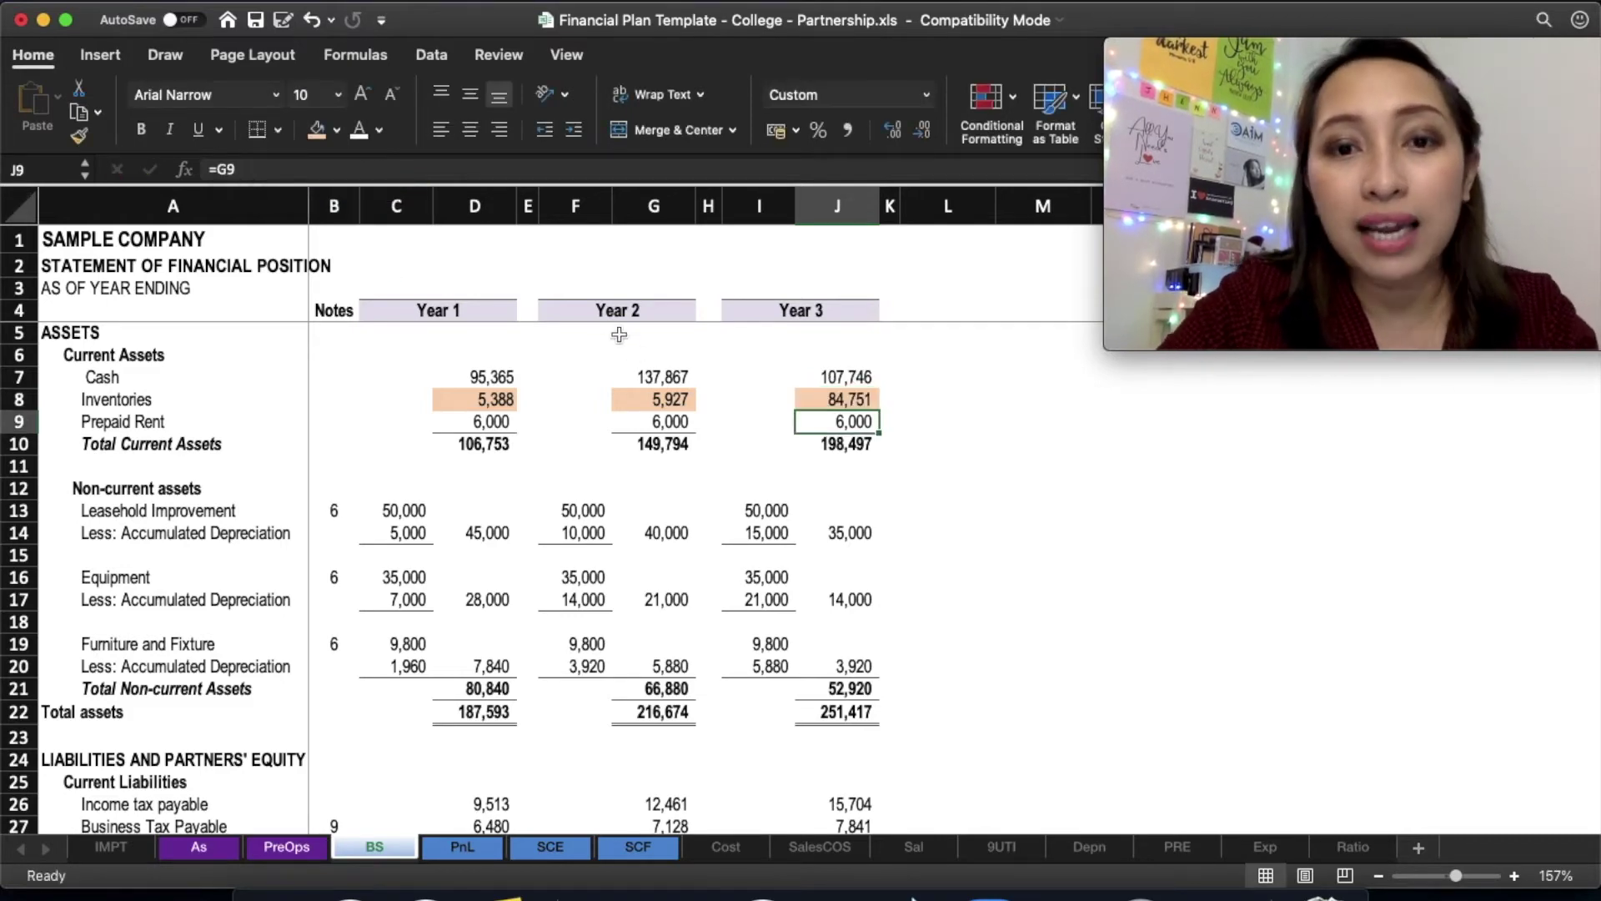
key(cmd+z)
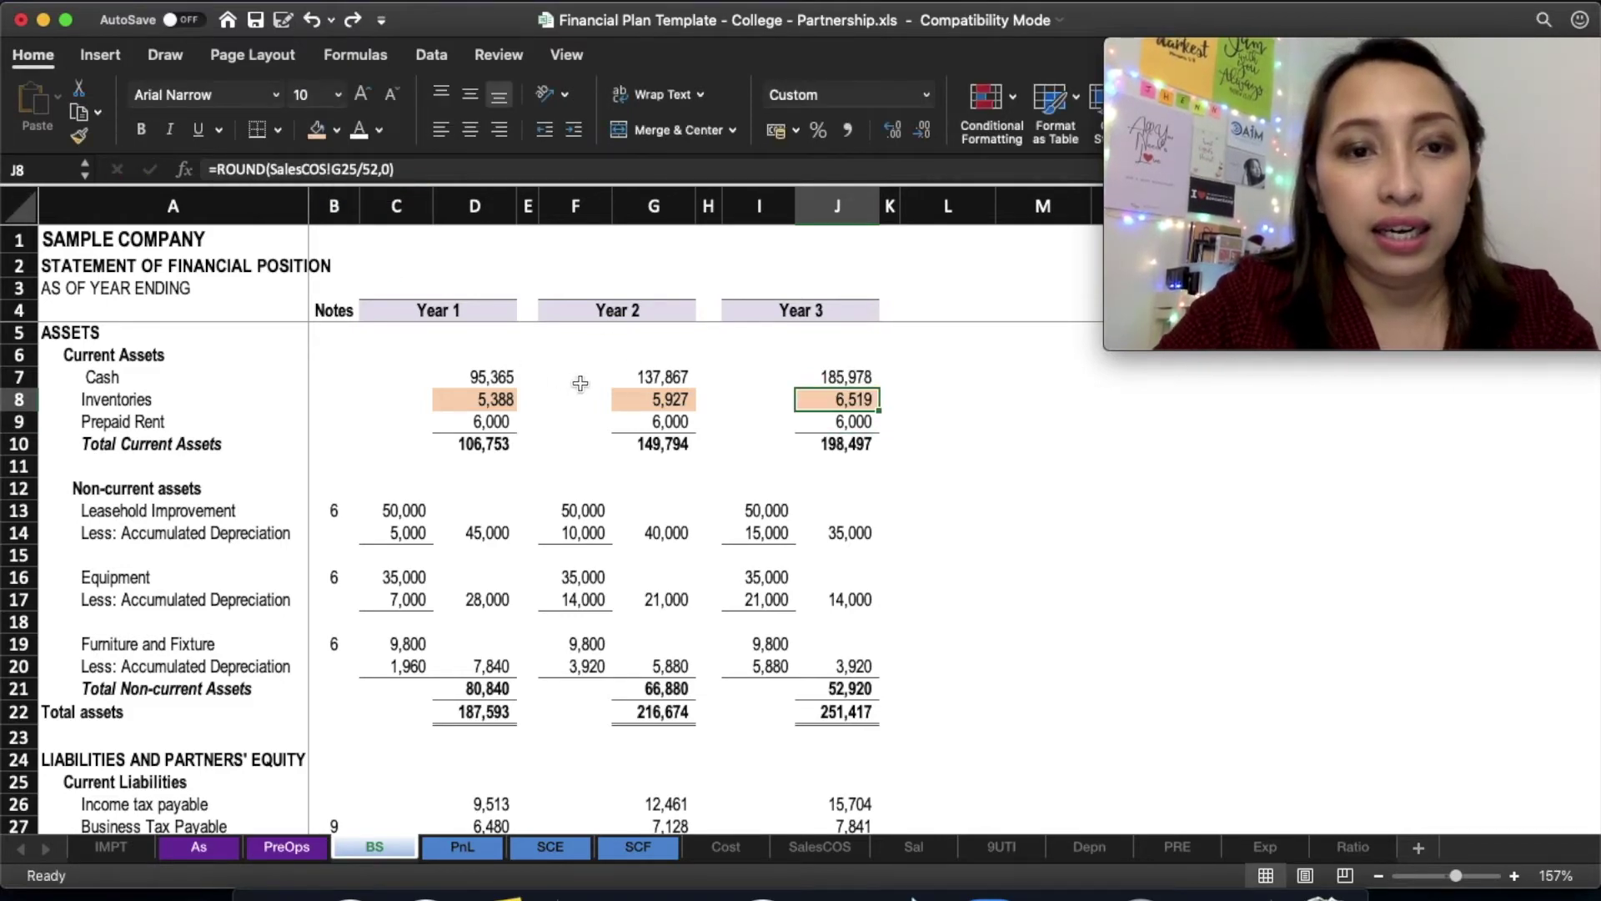
click(498, 398)
click(384, 167)
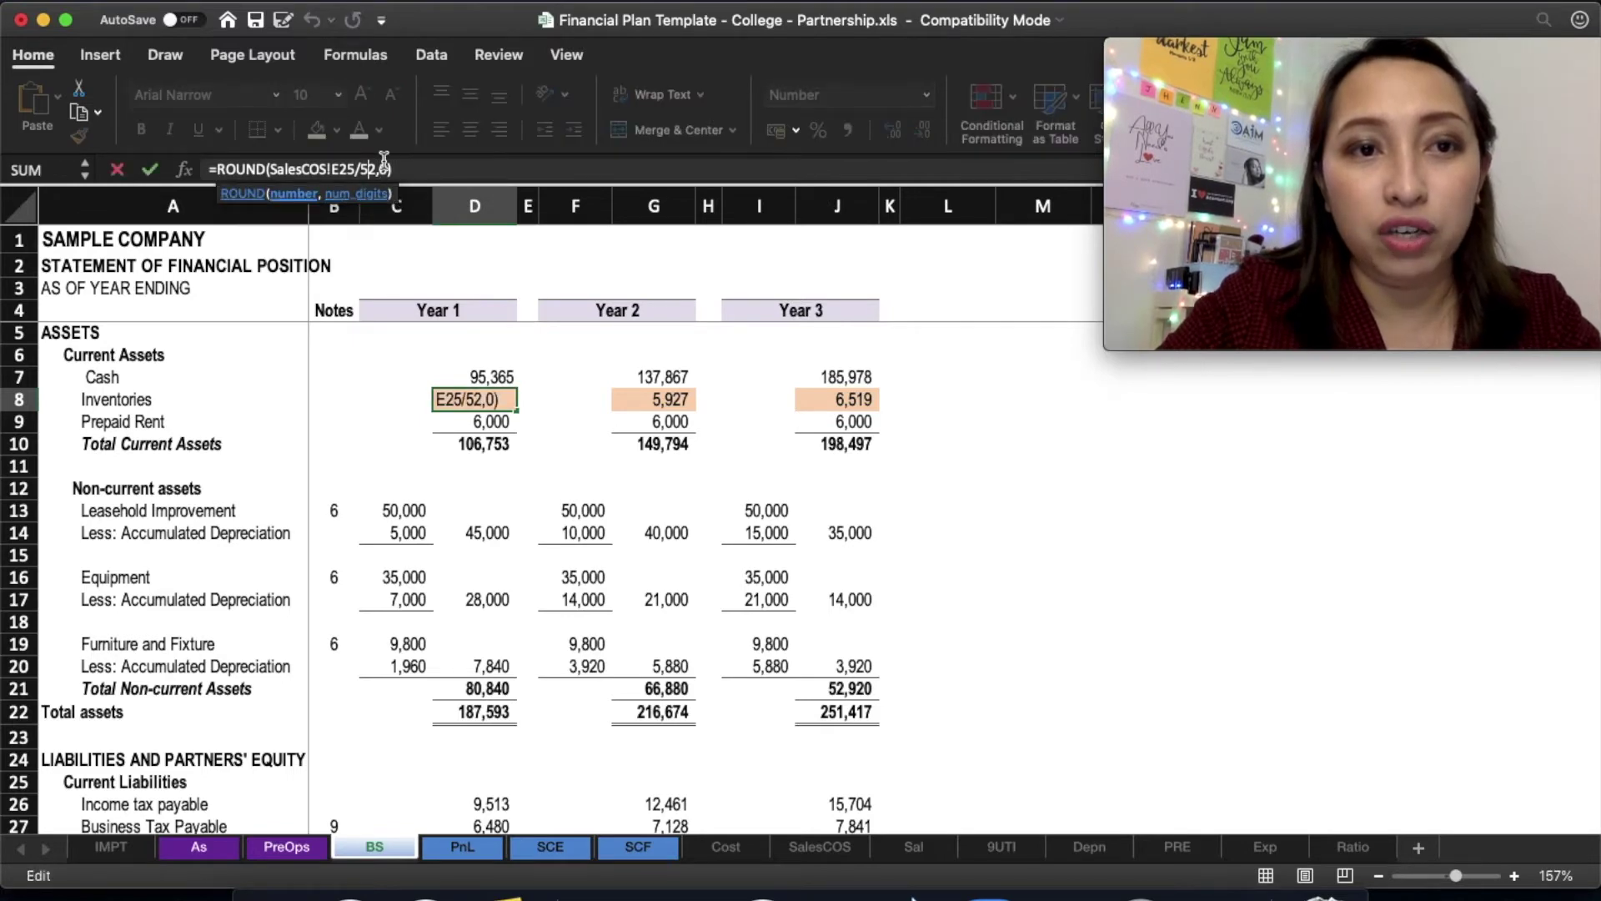
key(Return)
key(Return)
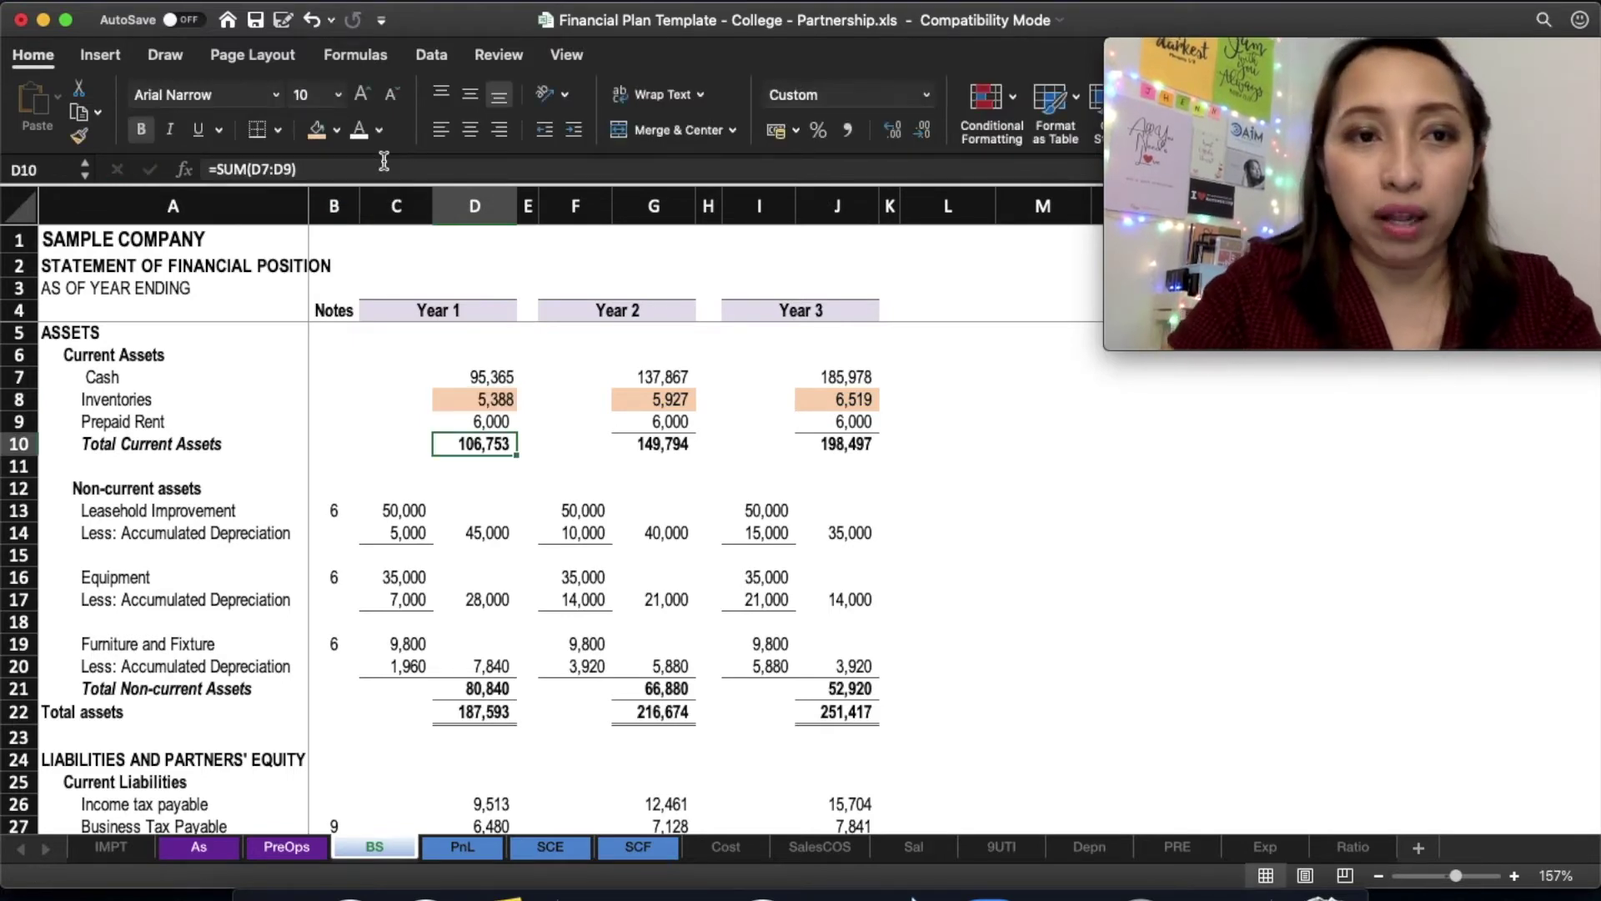
click(647, 507)
- Save the workbook in .xls format and move down to the Checking row
key(super+s)
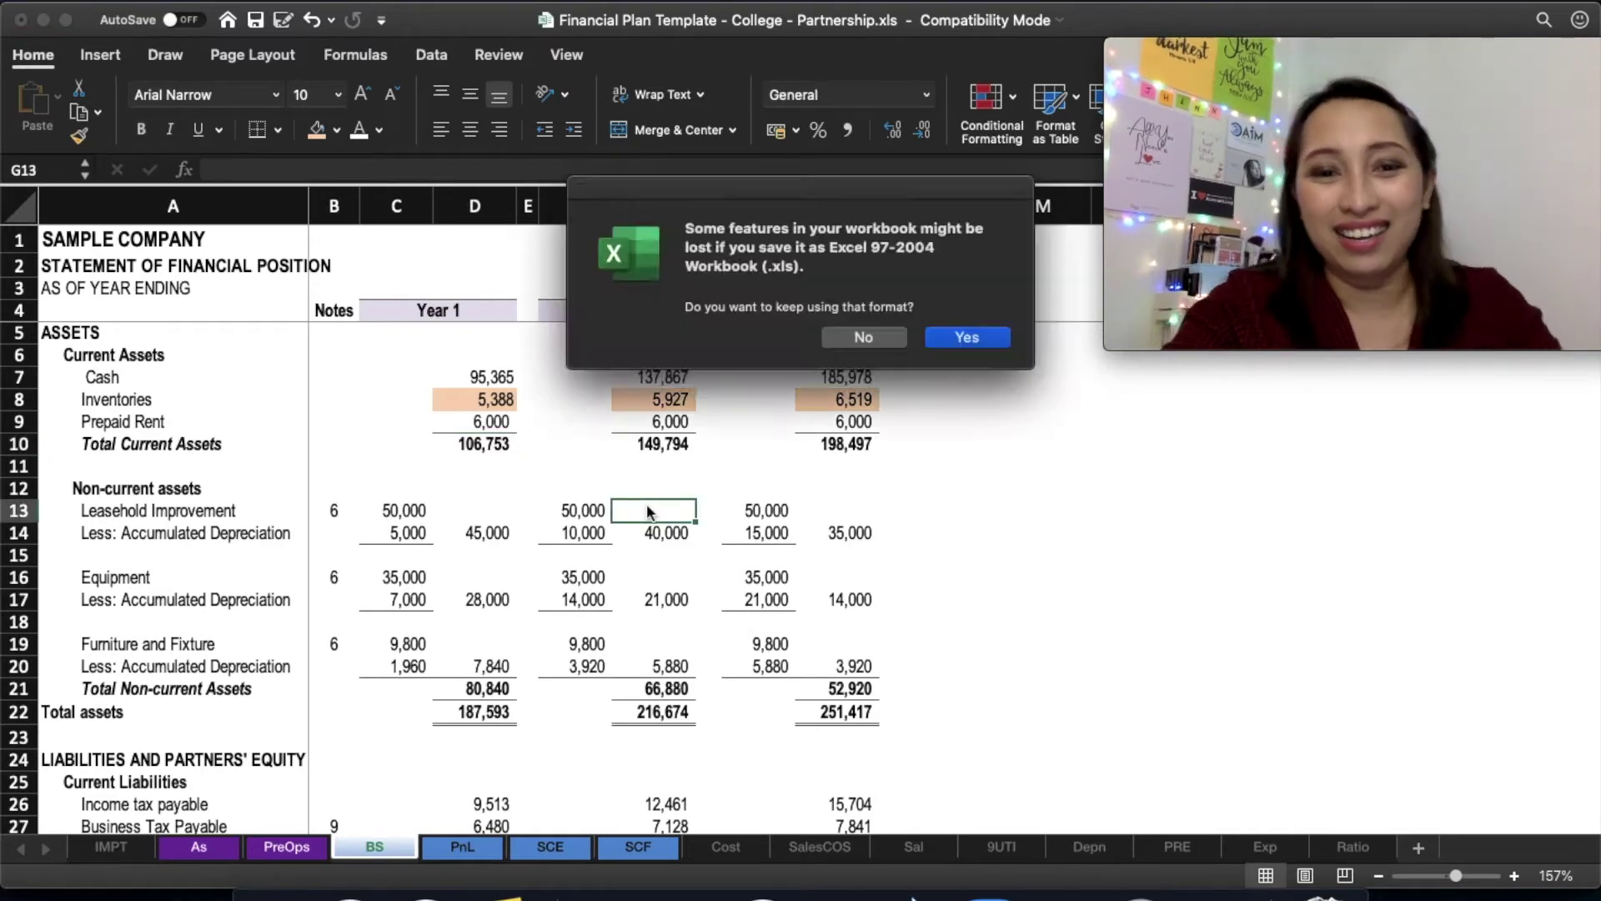
key(Return)
scroll(648, 510, down, 10)
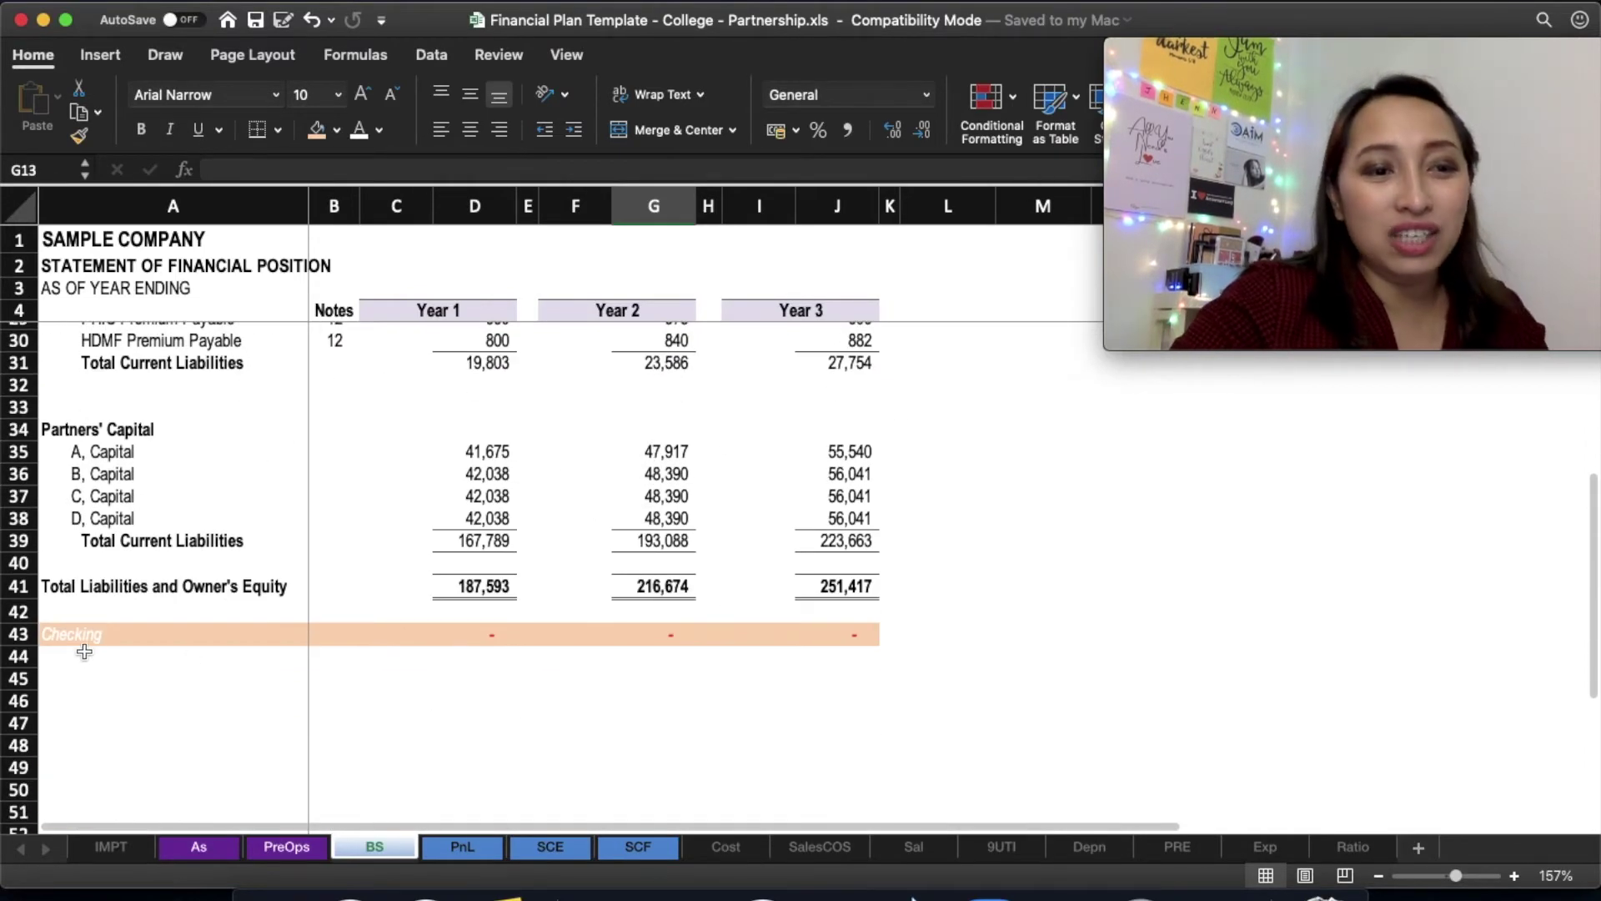
click(27, 641)
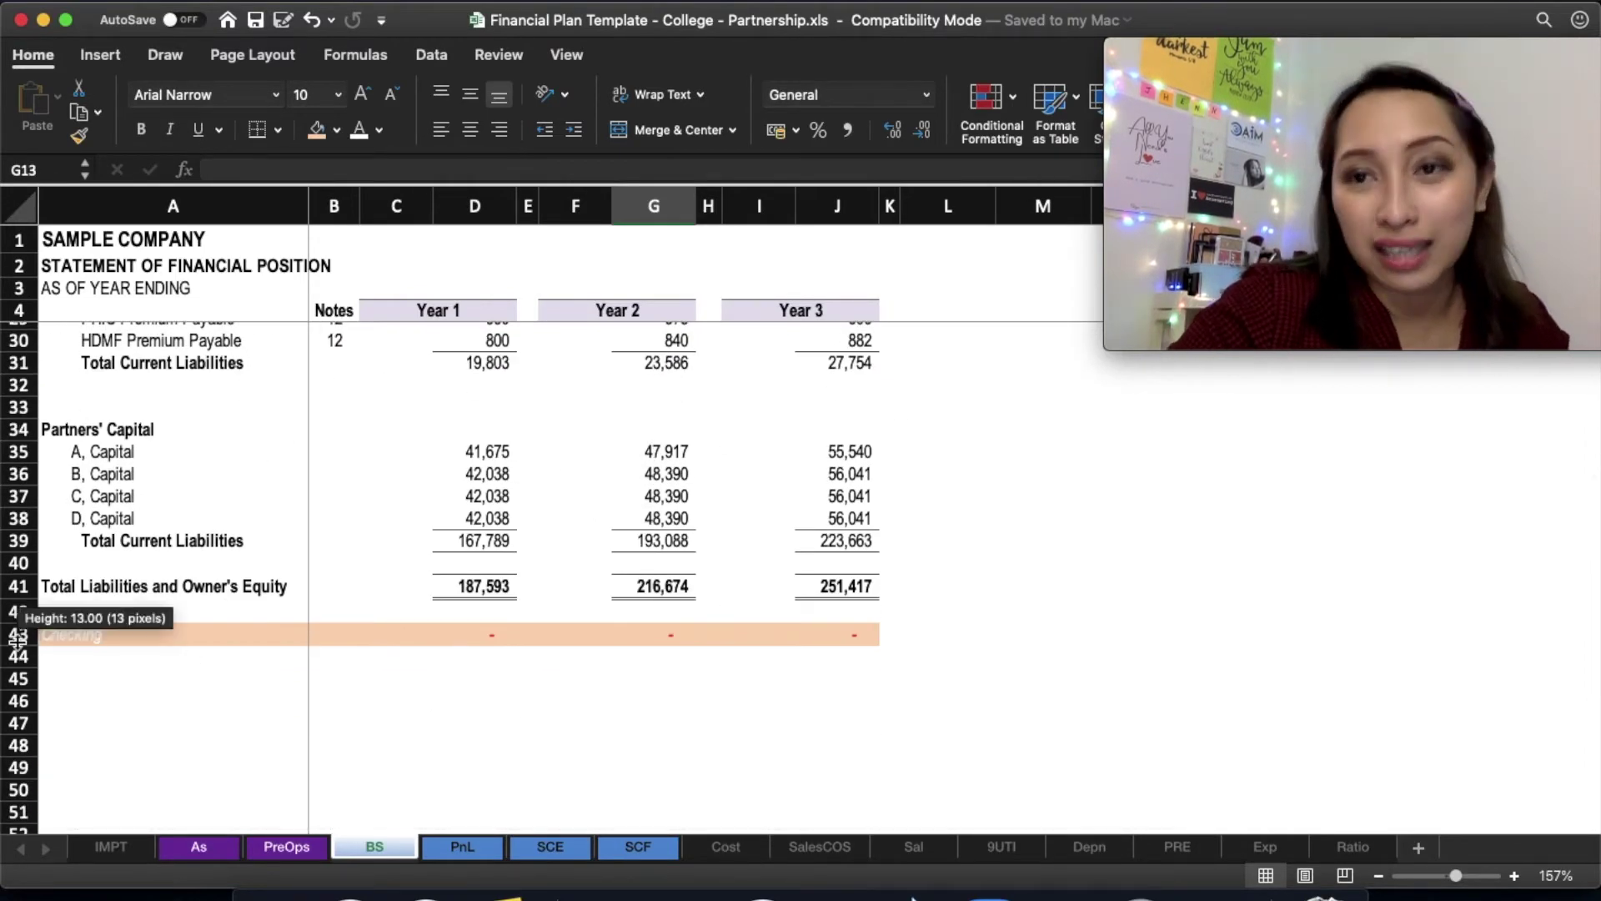
- Test-enter 1 in partner A's capital D35, check the D43 Checking result, then undo
click(417, 635)
click(477, 633)
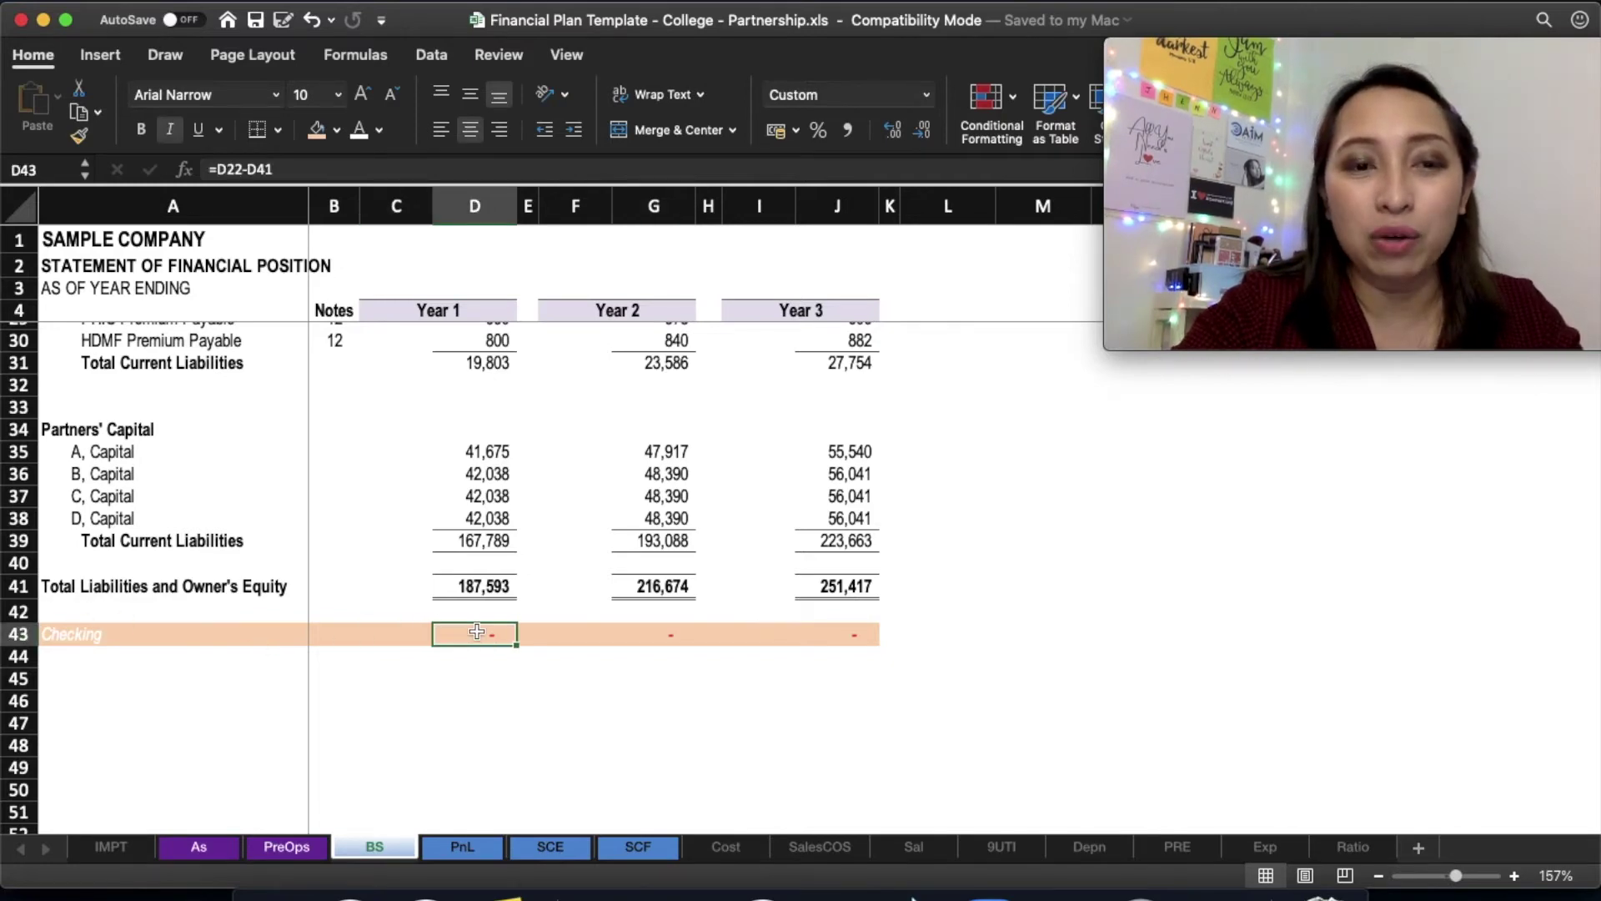
click(504, 450)
text(1)
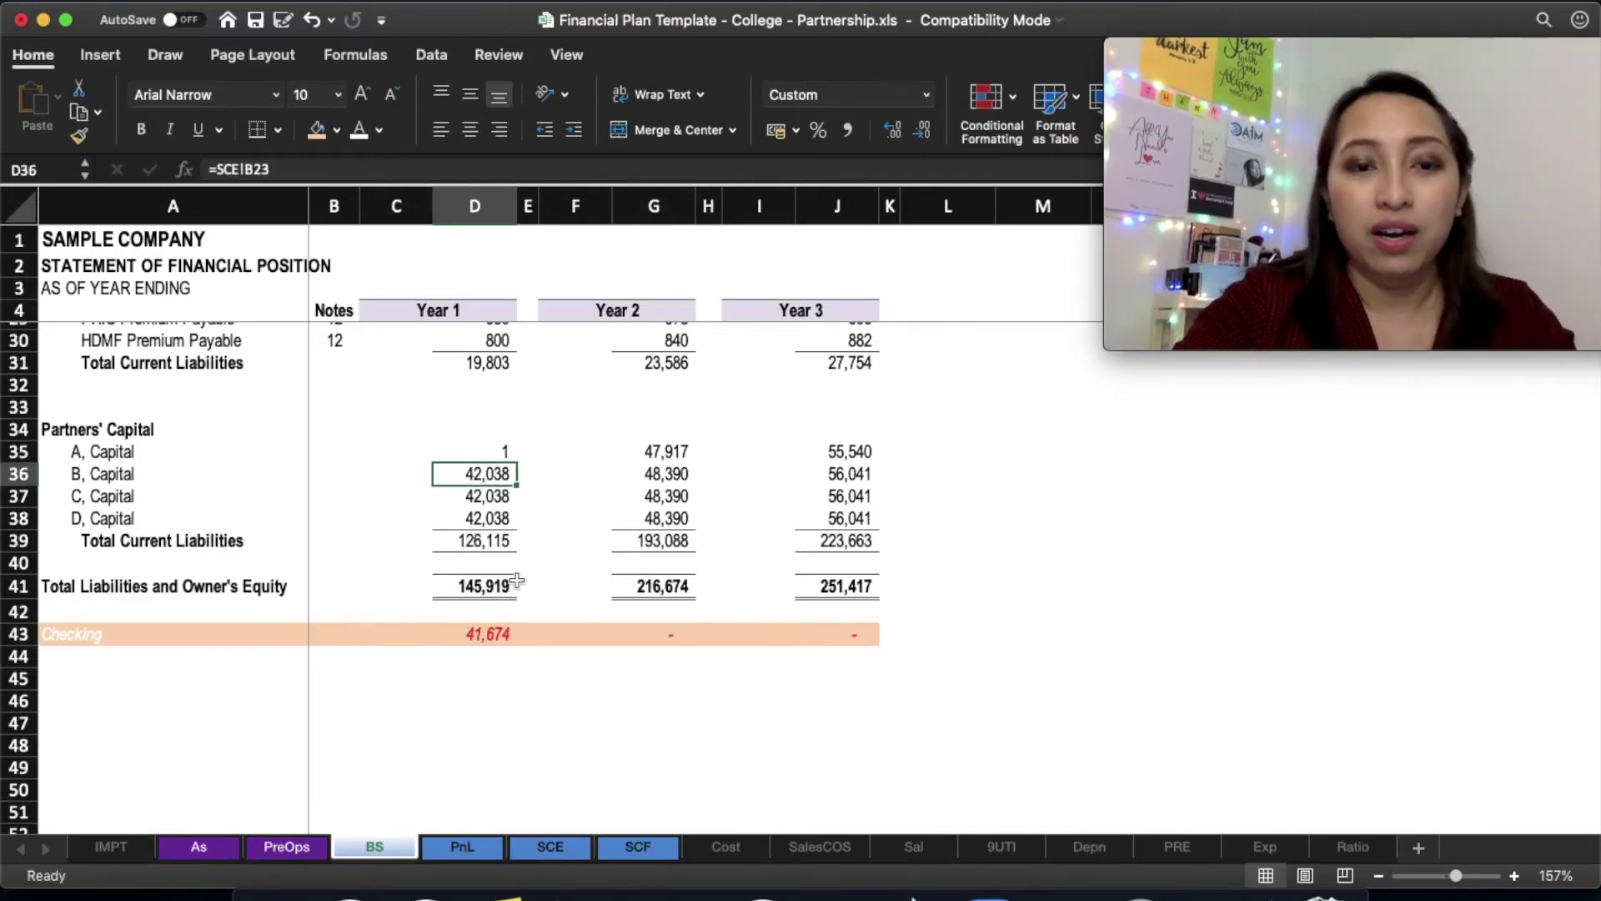
click(496, 636)
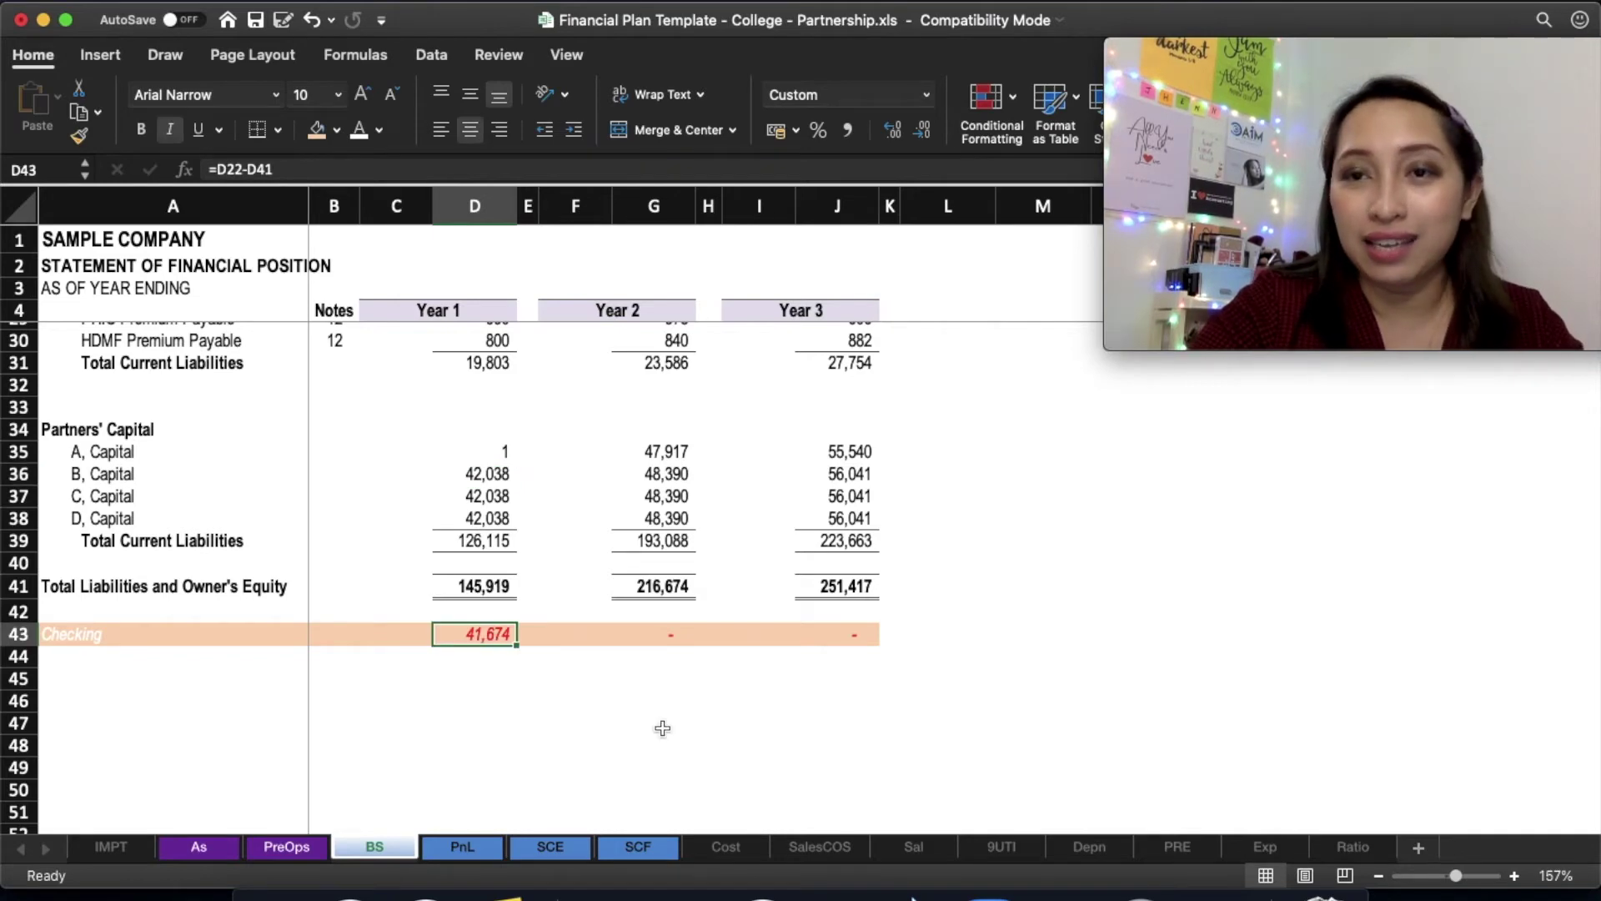
key(super+z)
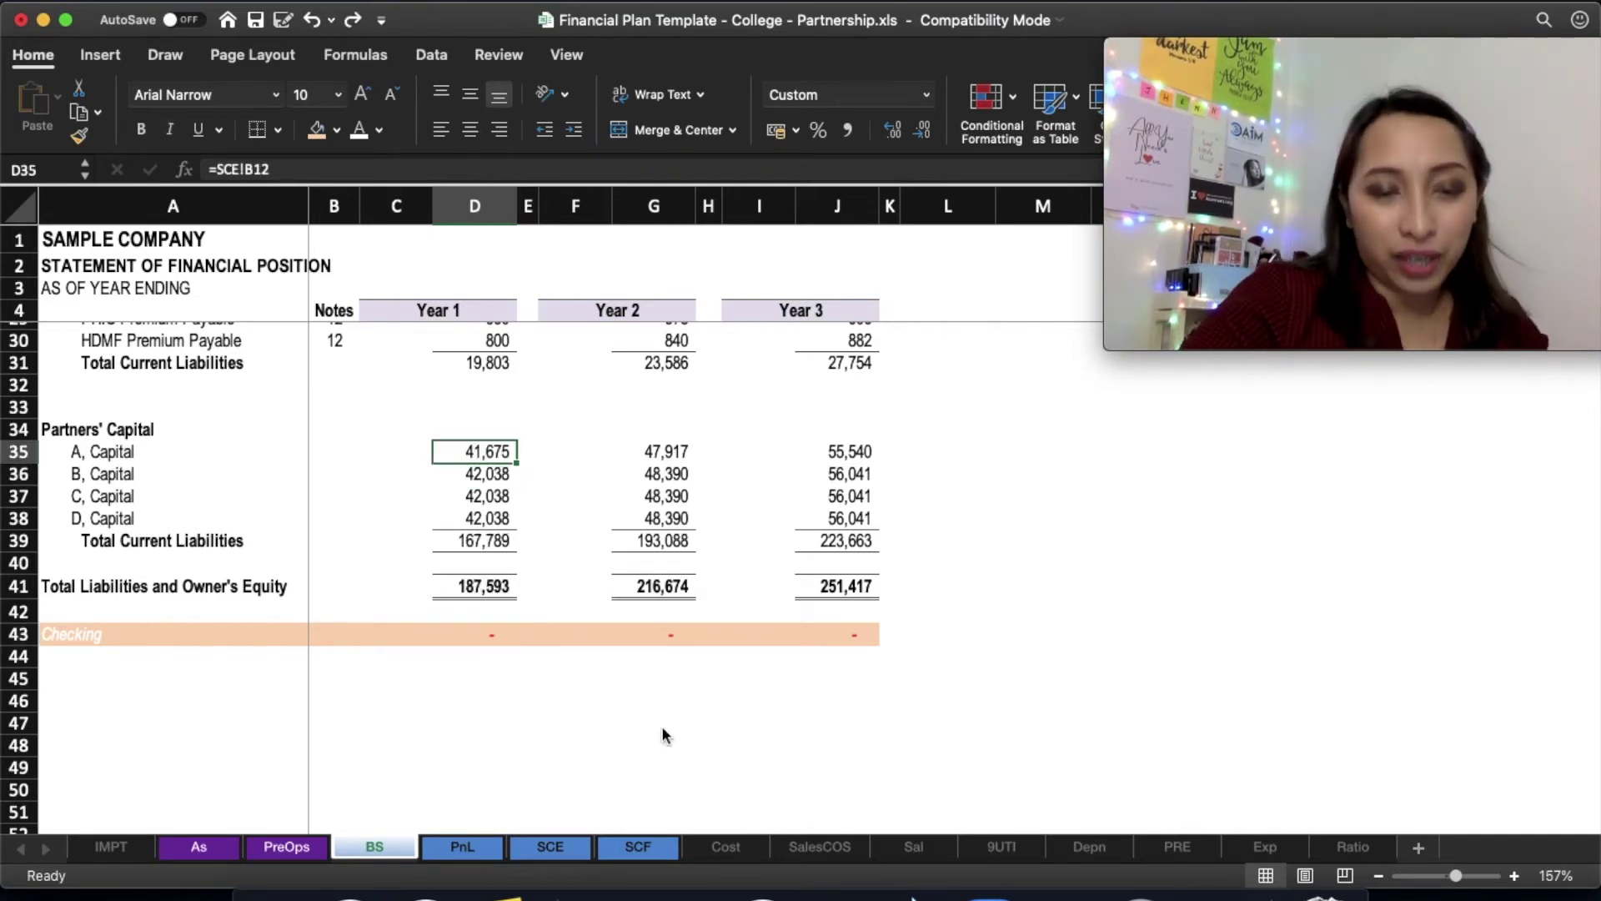
scroll(663, 734, up, 5)
- Bring up the PnL sheet's Statement of Financial Performance around Gross Profit
click(462, 847)
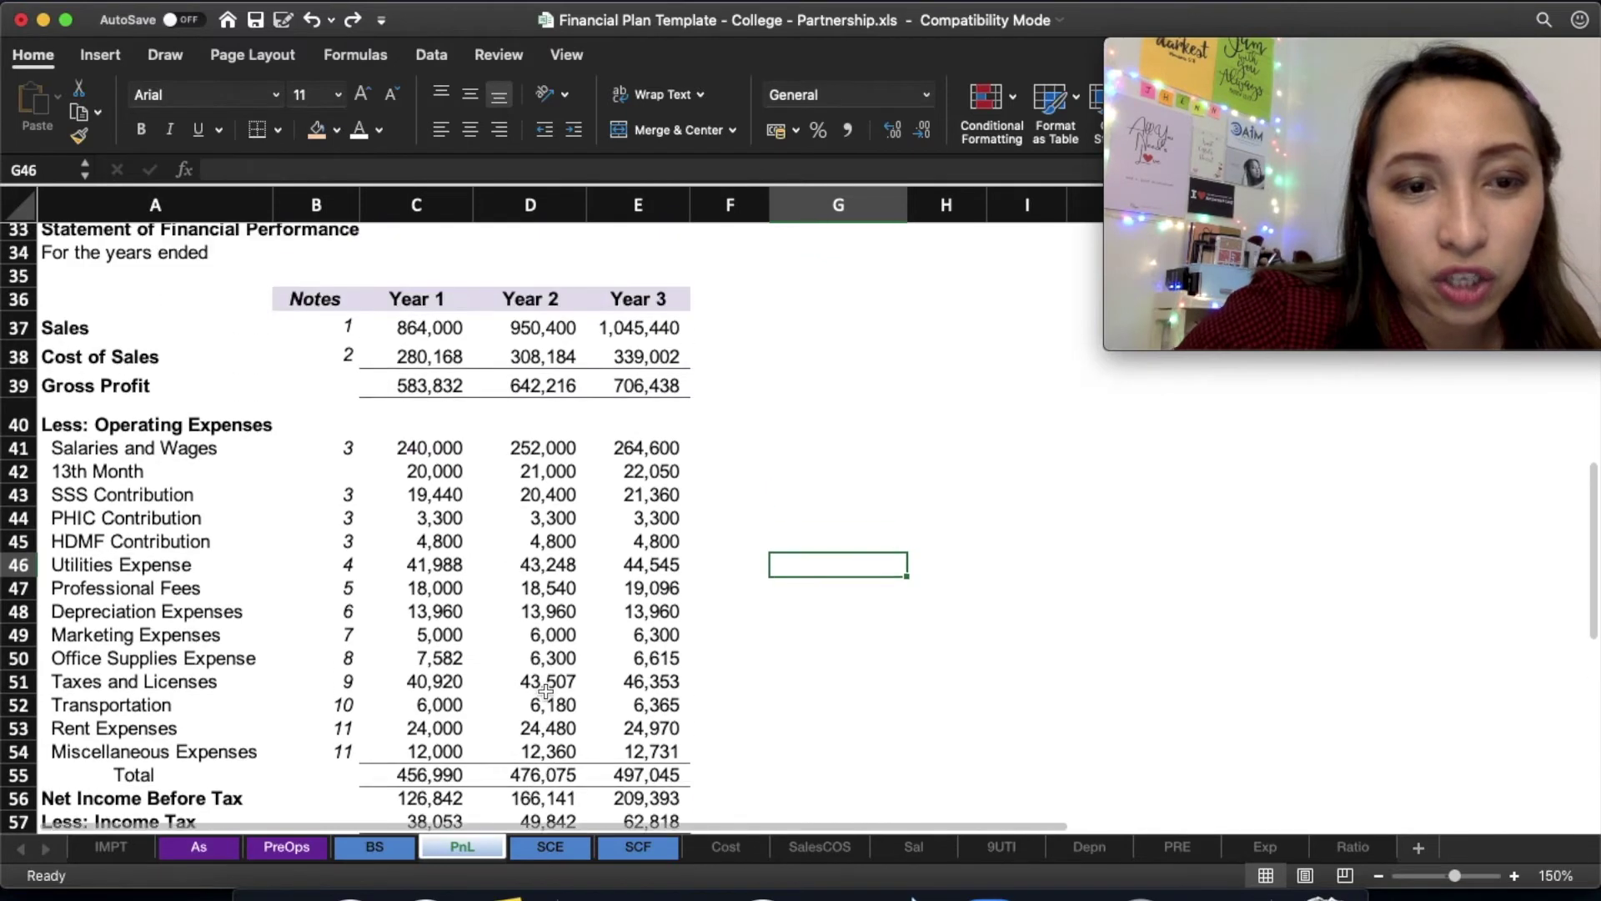
scroll(545, 690, up, 1)
click(590, 431)
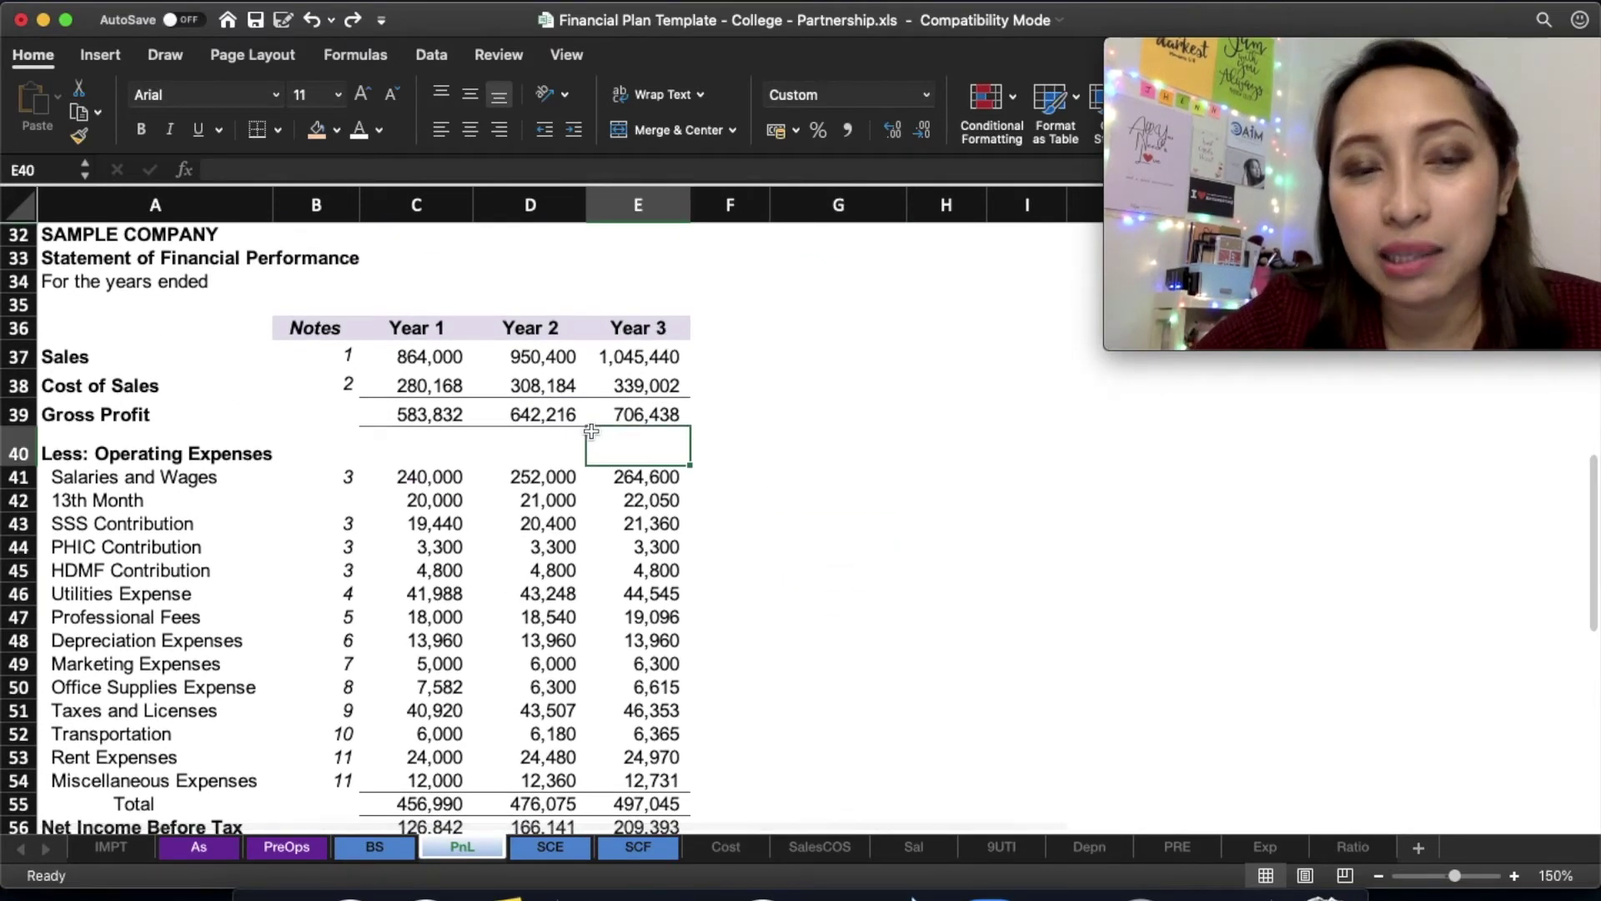
scroll(376, 471, down, 6)
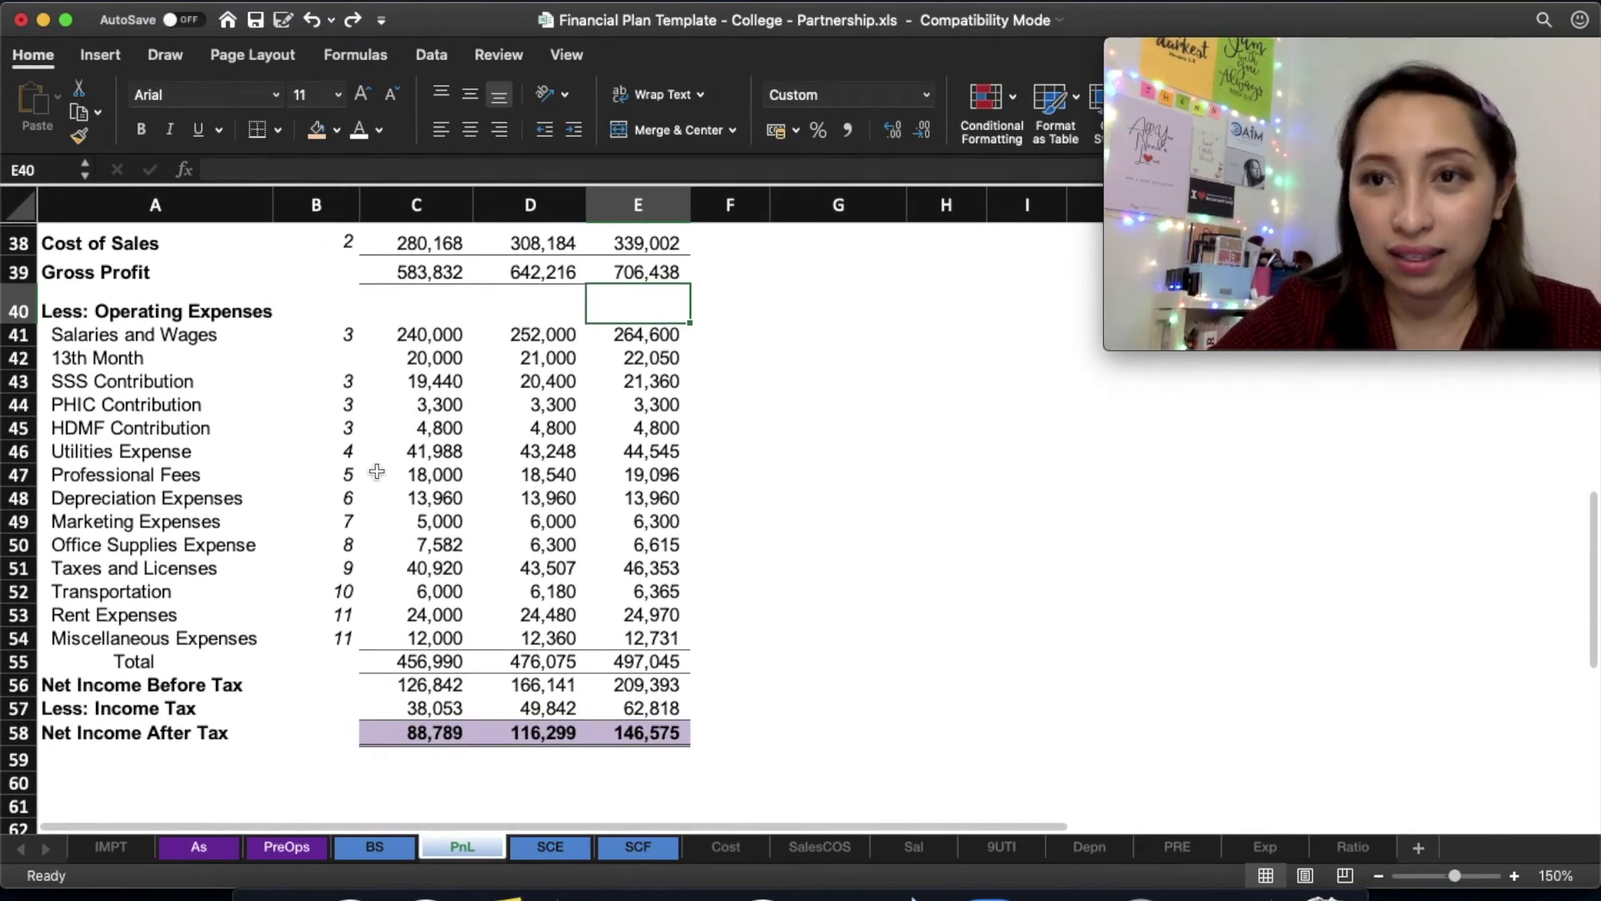
scroll(377, 471, up, 2)
scroll(383, 473, right, 1)
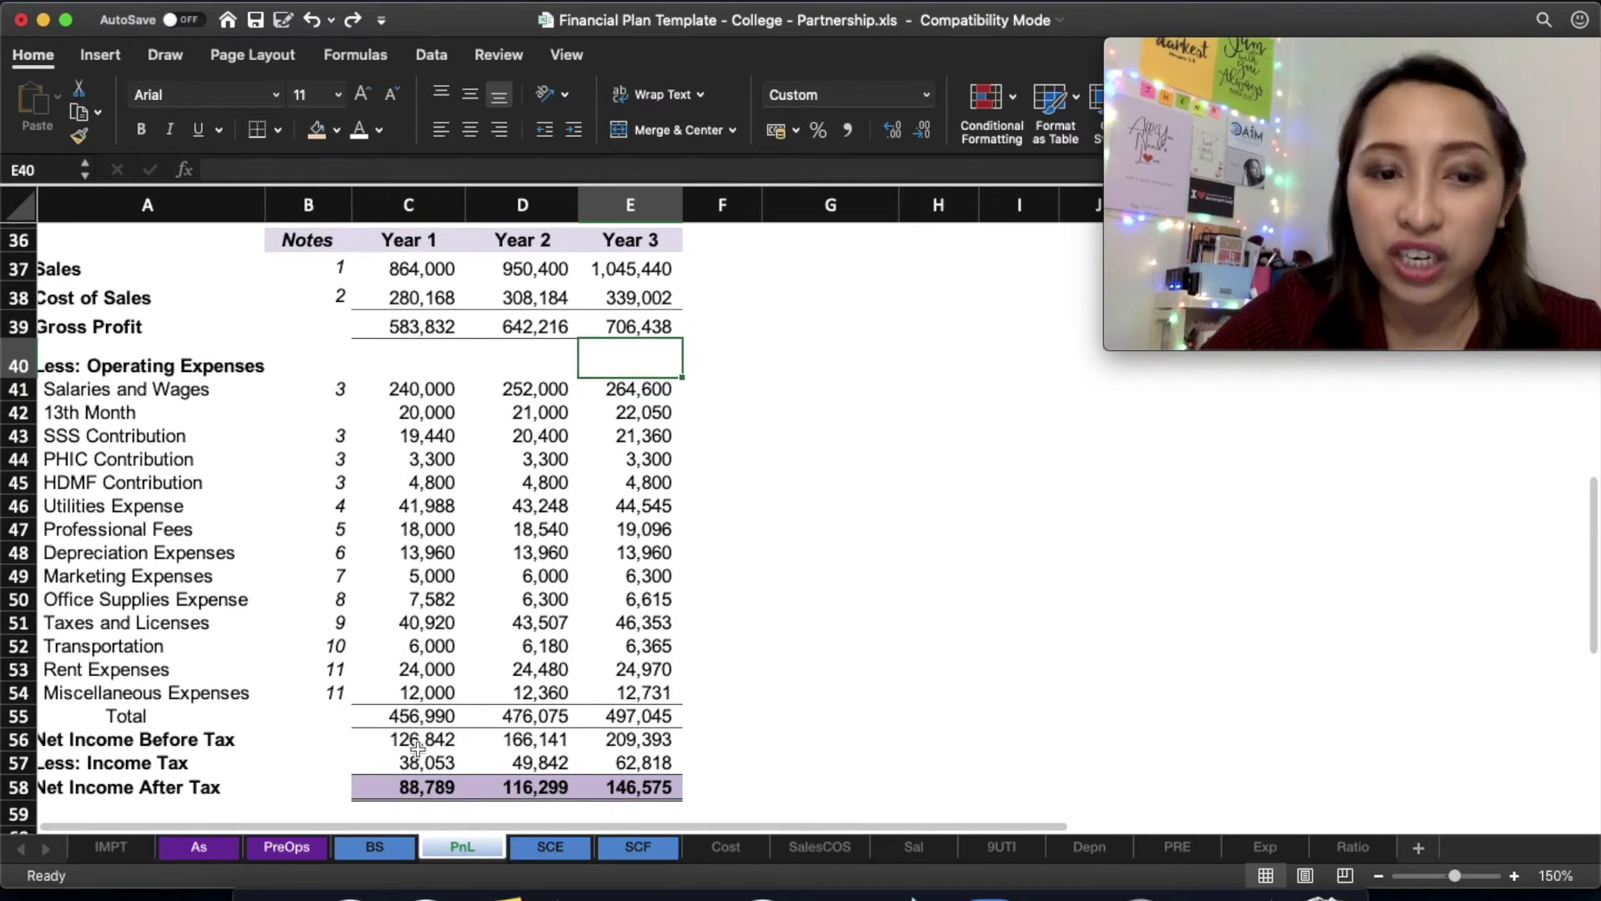
- Examine the Income Tax amounts C57:E57 and their =C56*0.3 formulas for Years 1 and 2
drag(418, 748, 646, 755)
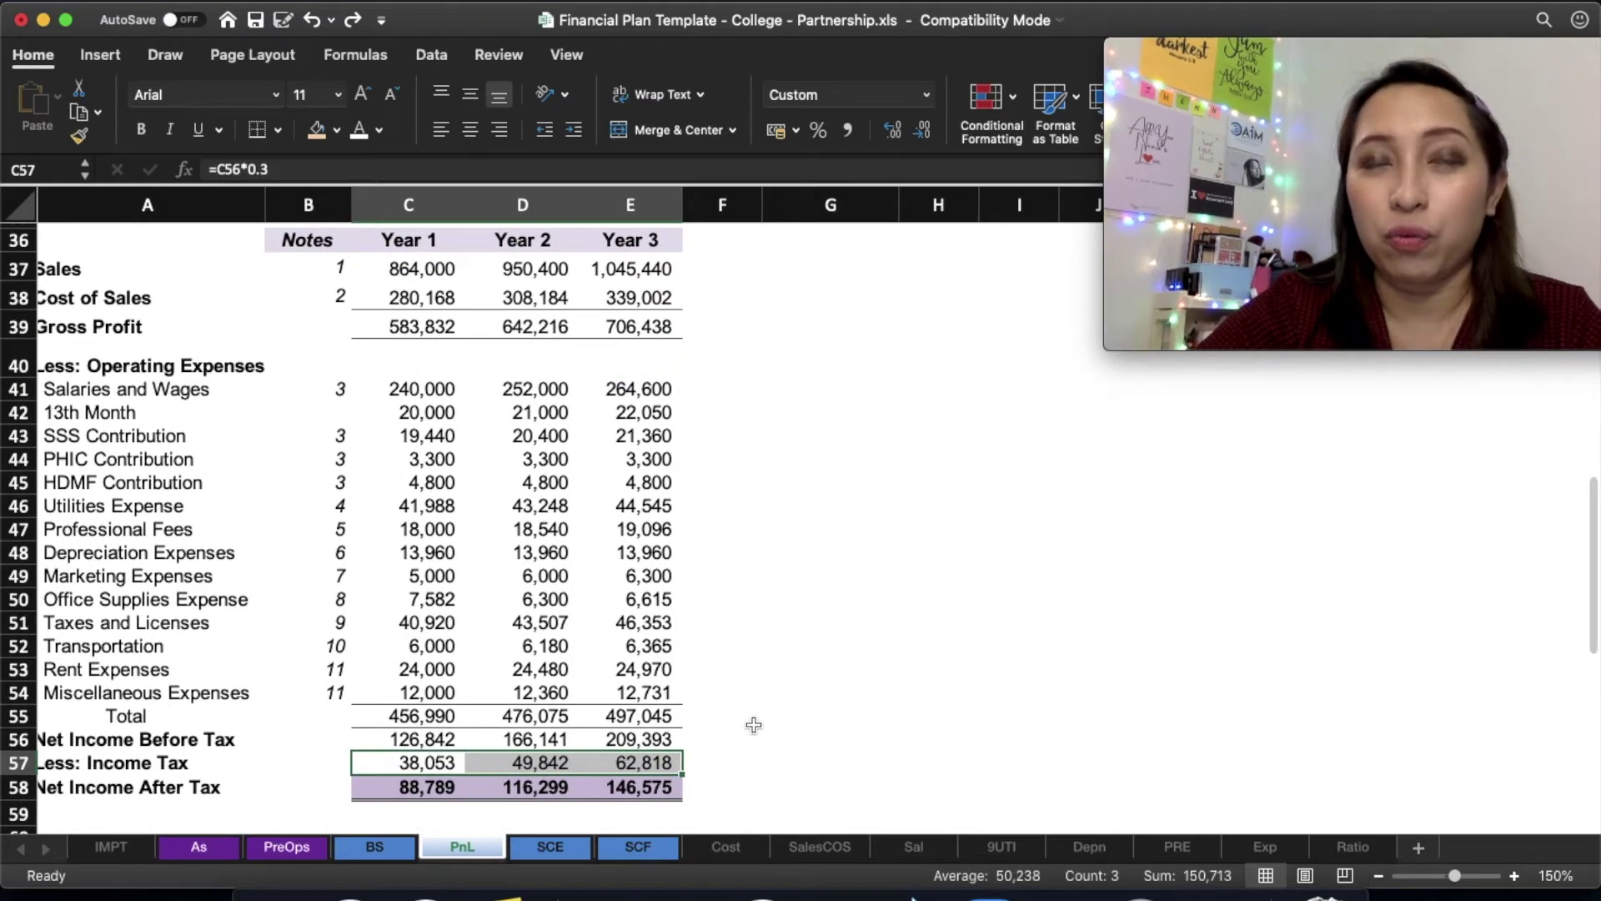
click(856, 627)
scroll(855, 630, down, 4)
scroll(856, 631, up, 2)
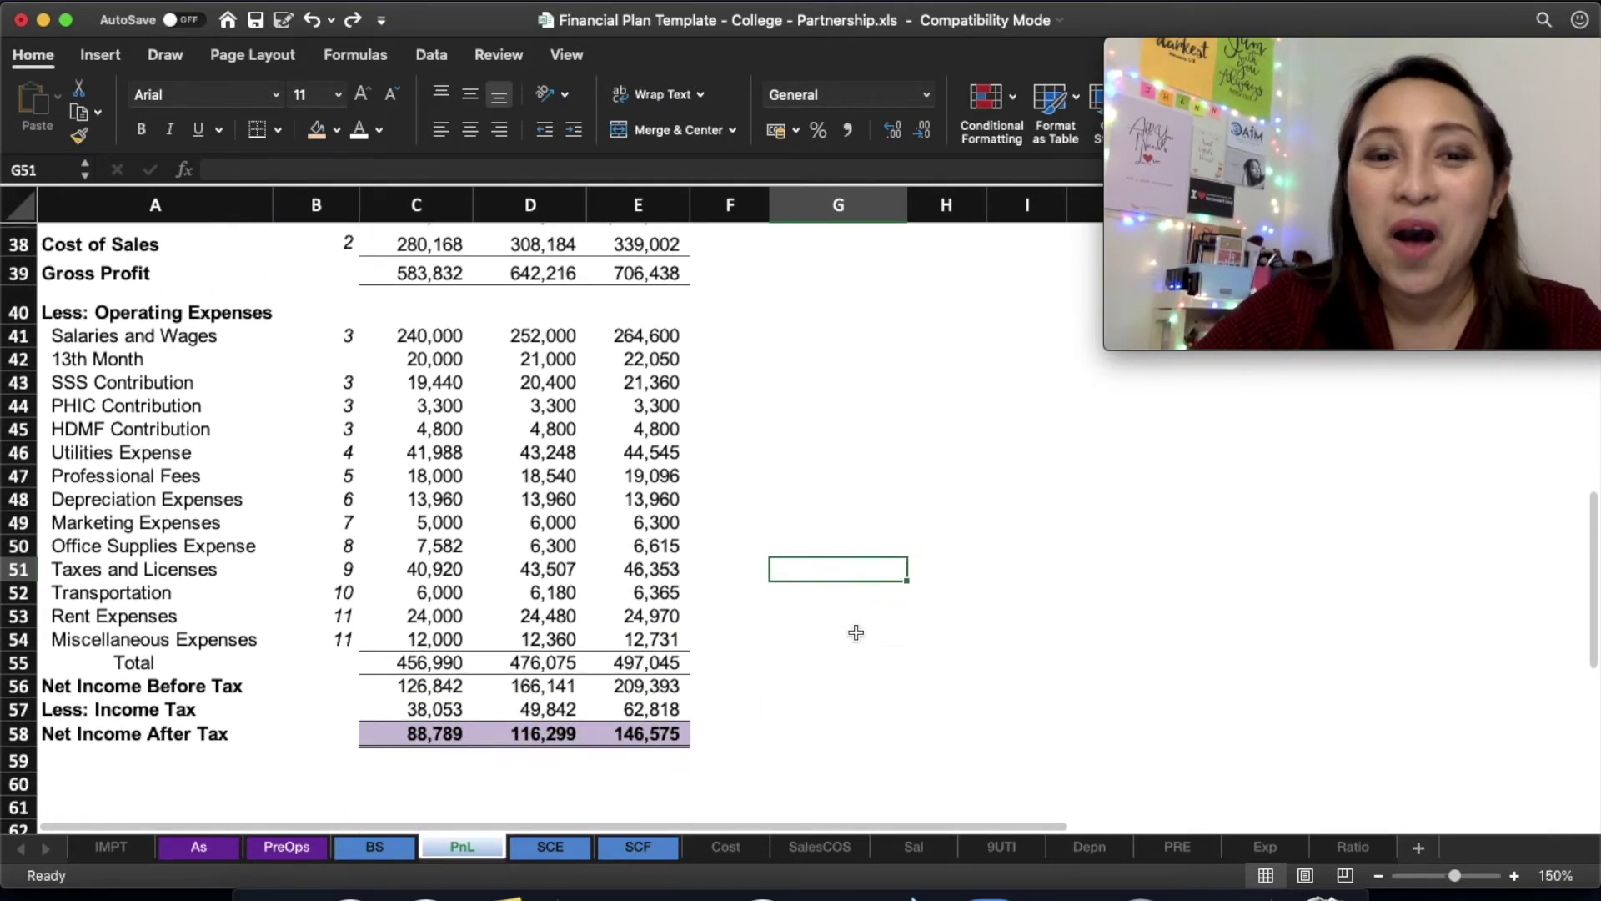
scroll(855, 632, down, 1)
click(462, 698)
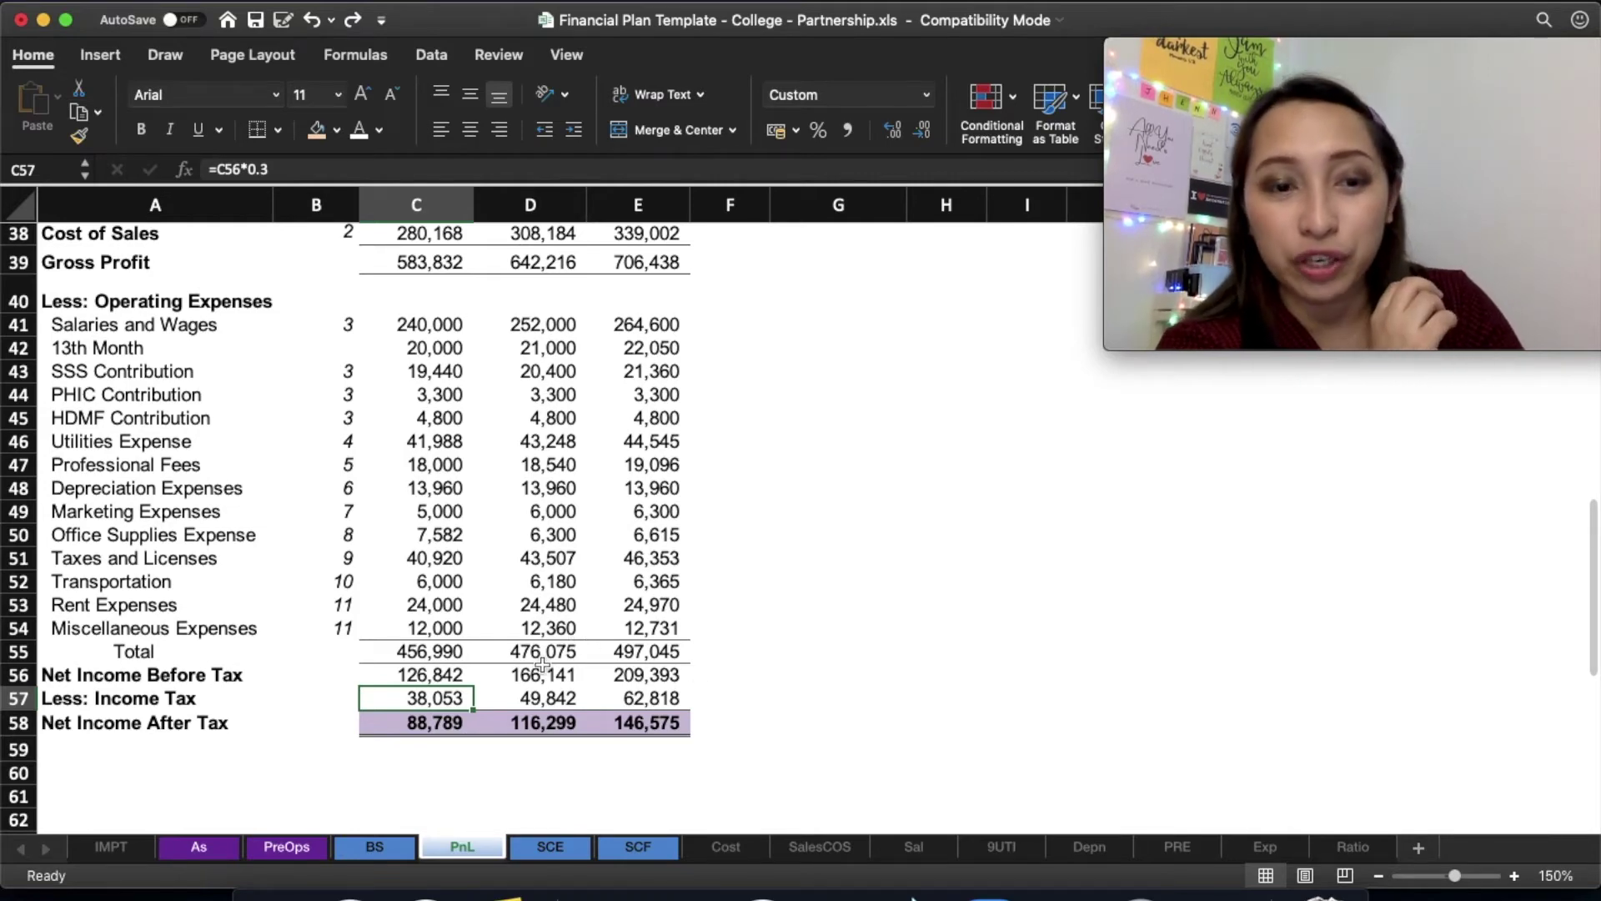
click(528, 692)
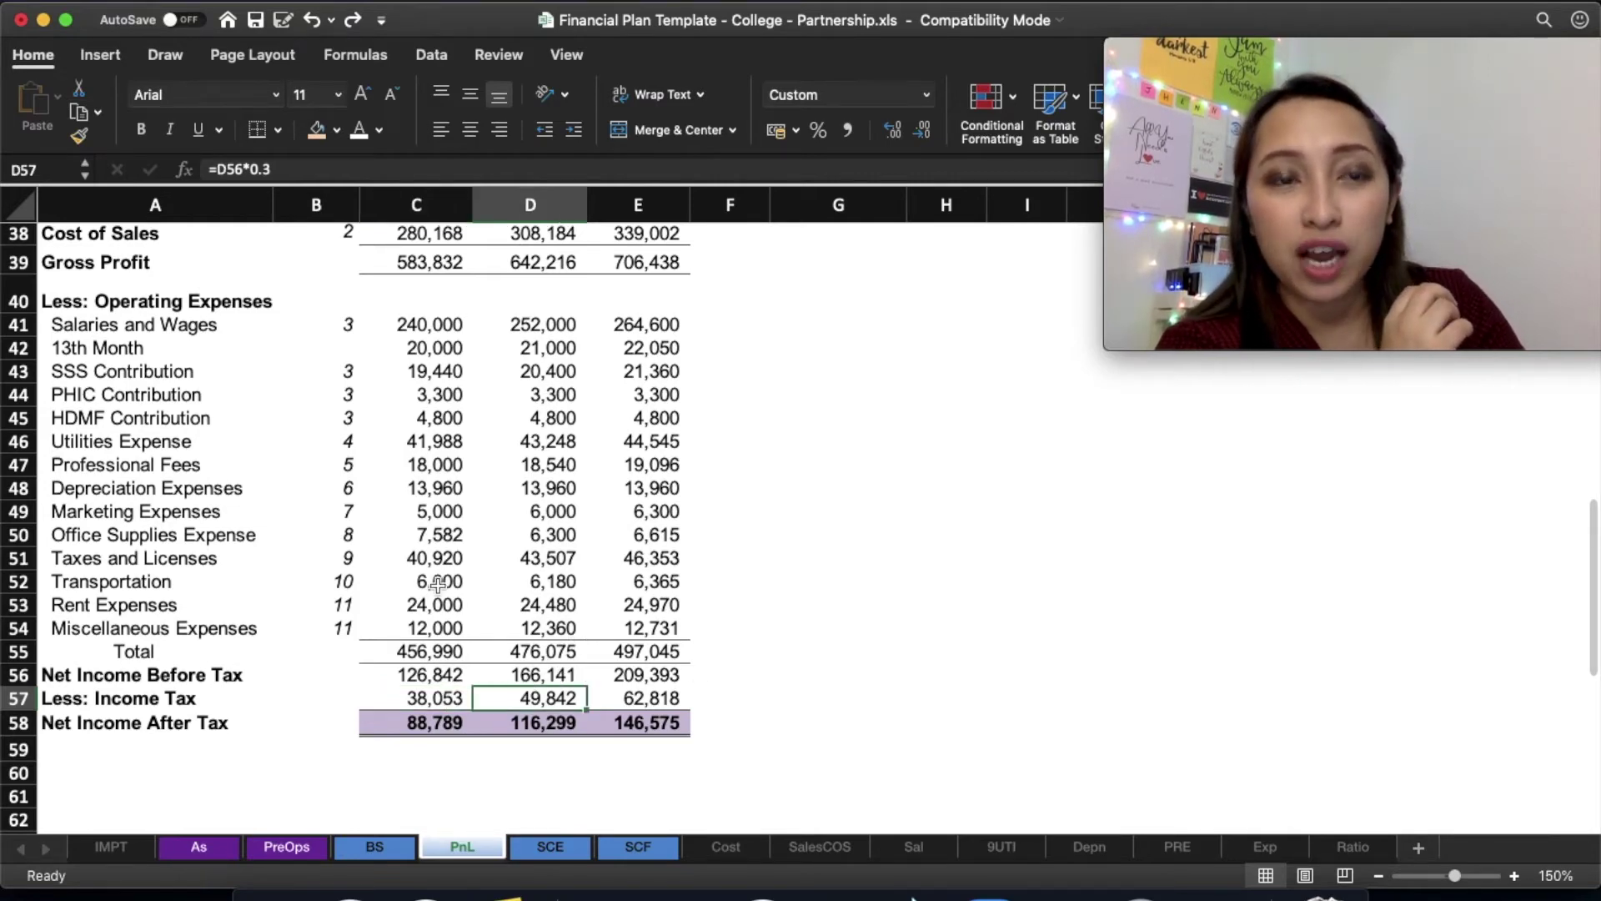
scroll(442, 588, up, 3)
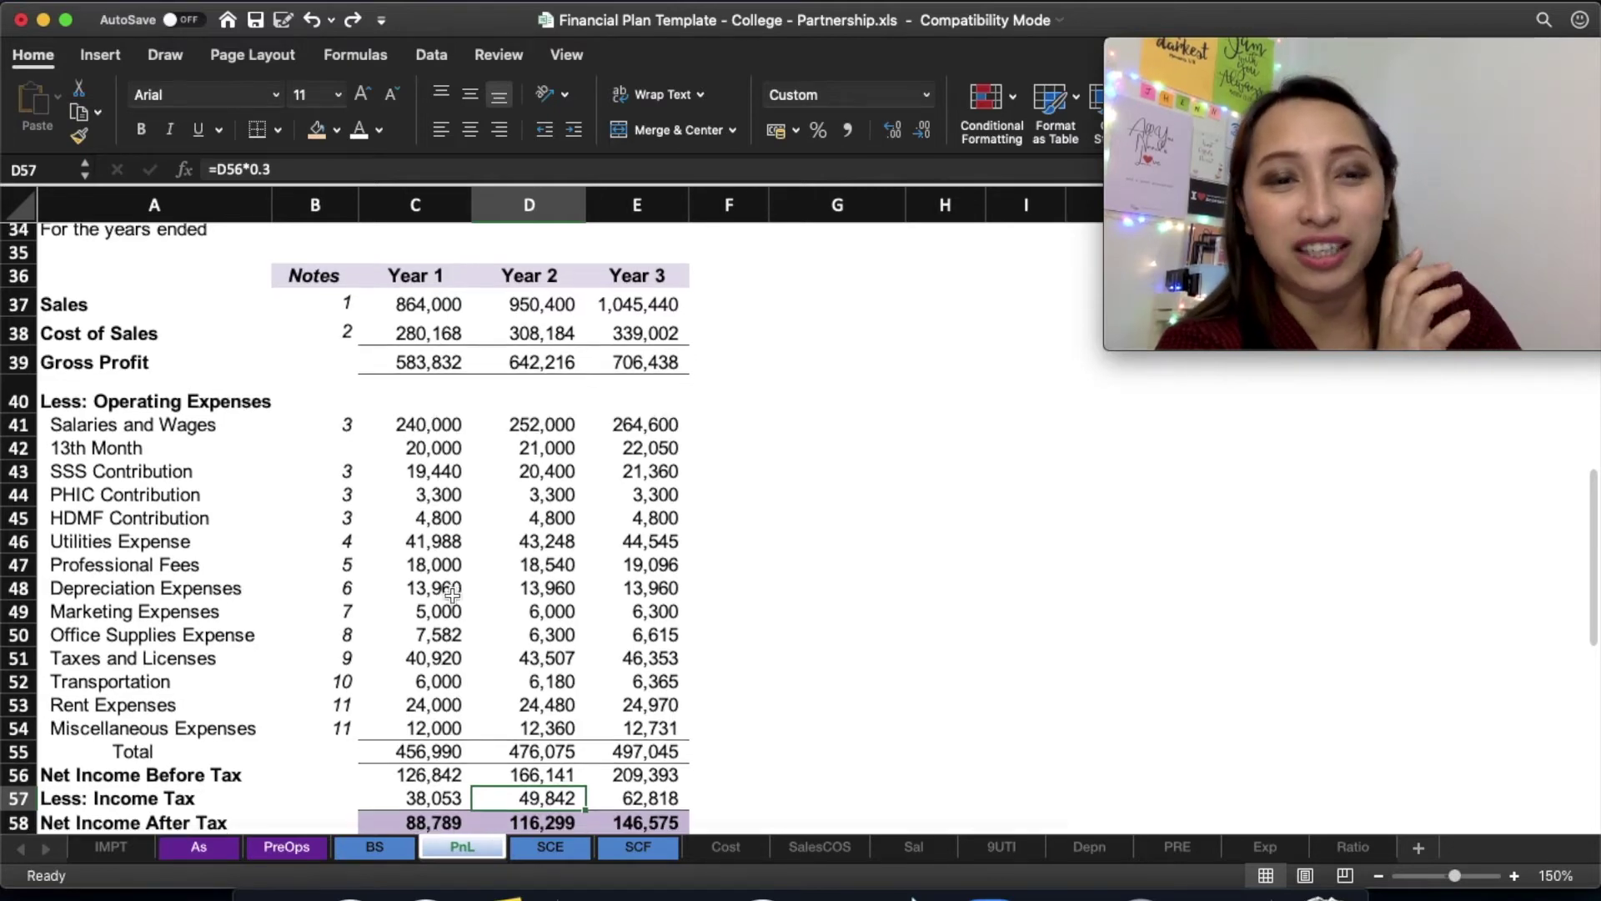
scroll(452, 593, down, 3)
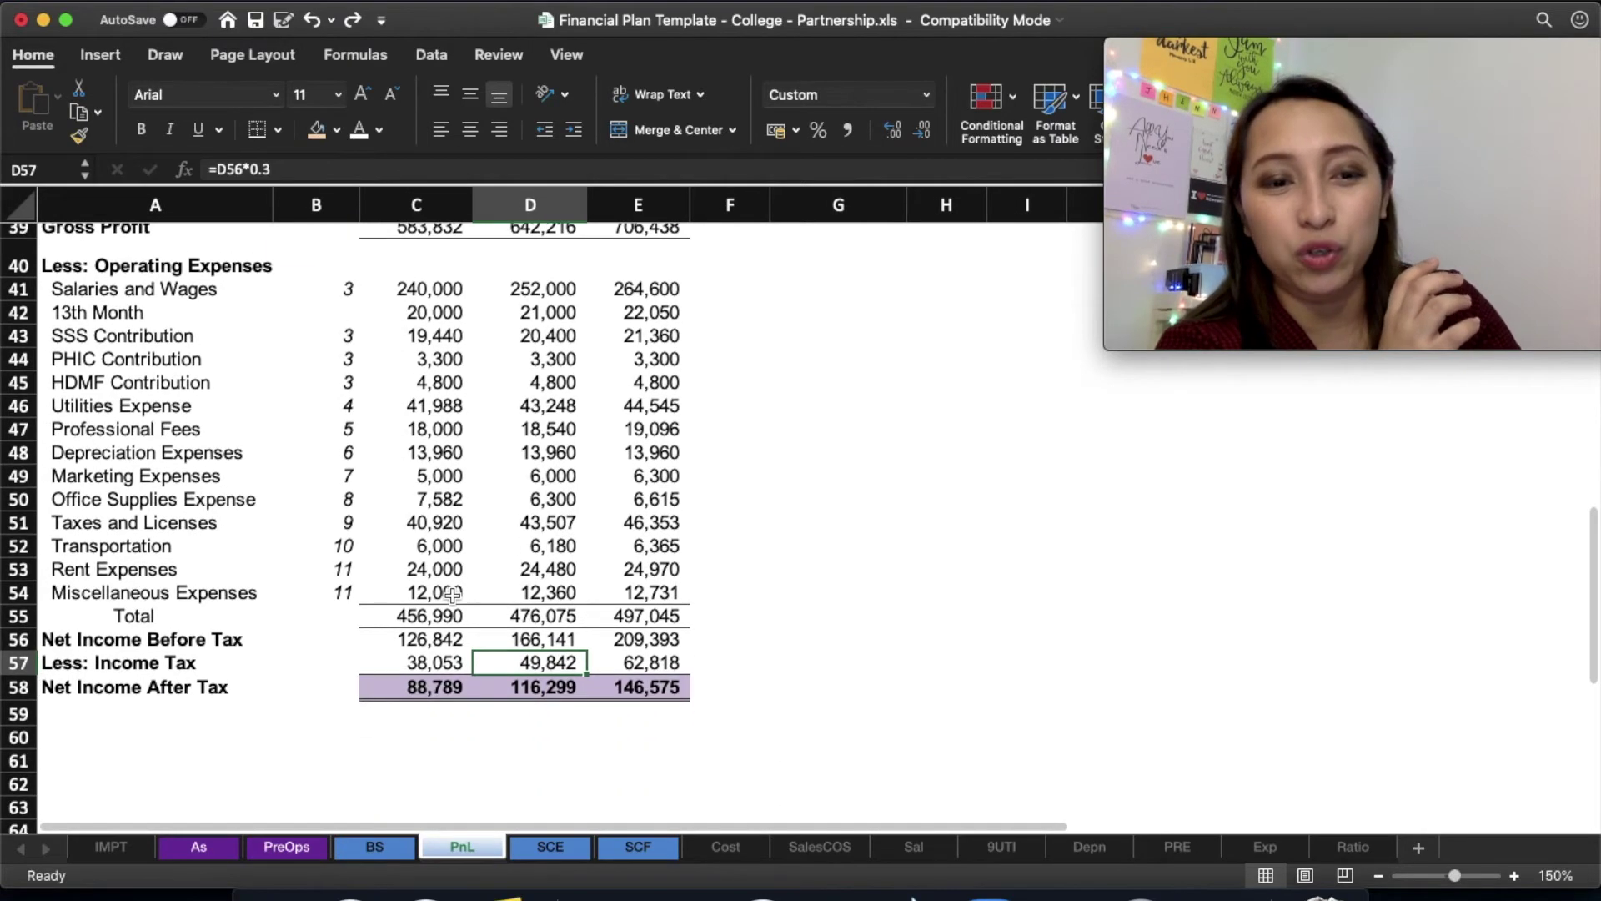
- Select the Net Income Before Tax row and check Year 1 Sales comes from =SalesCOS!E10
click(19, 638)
scroll(91, 625, up, 3)
scroll(92, 625, down, 2)
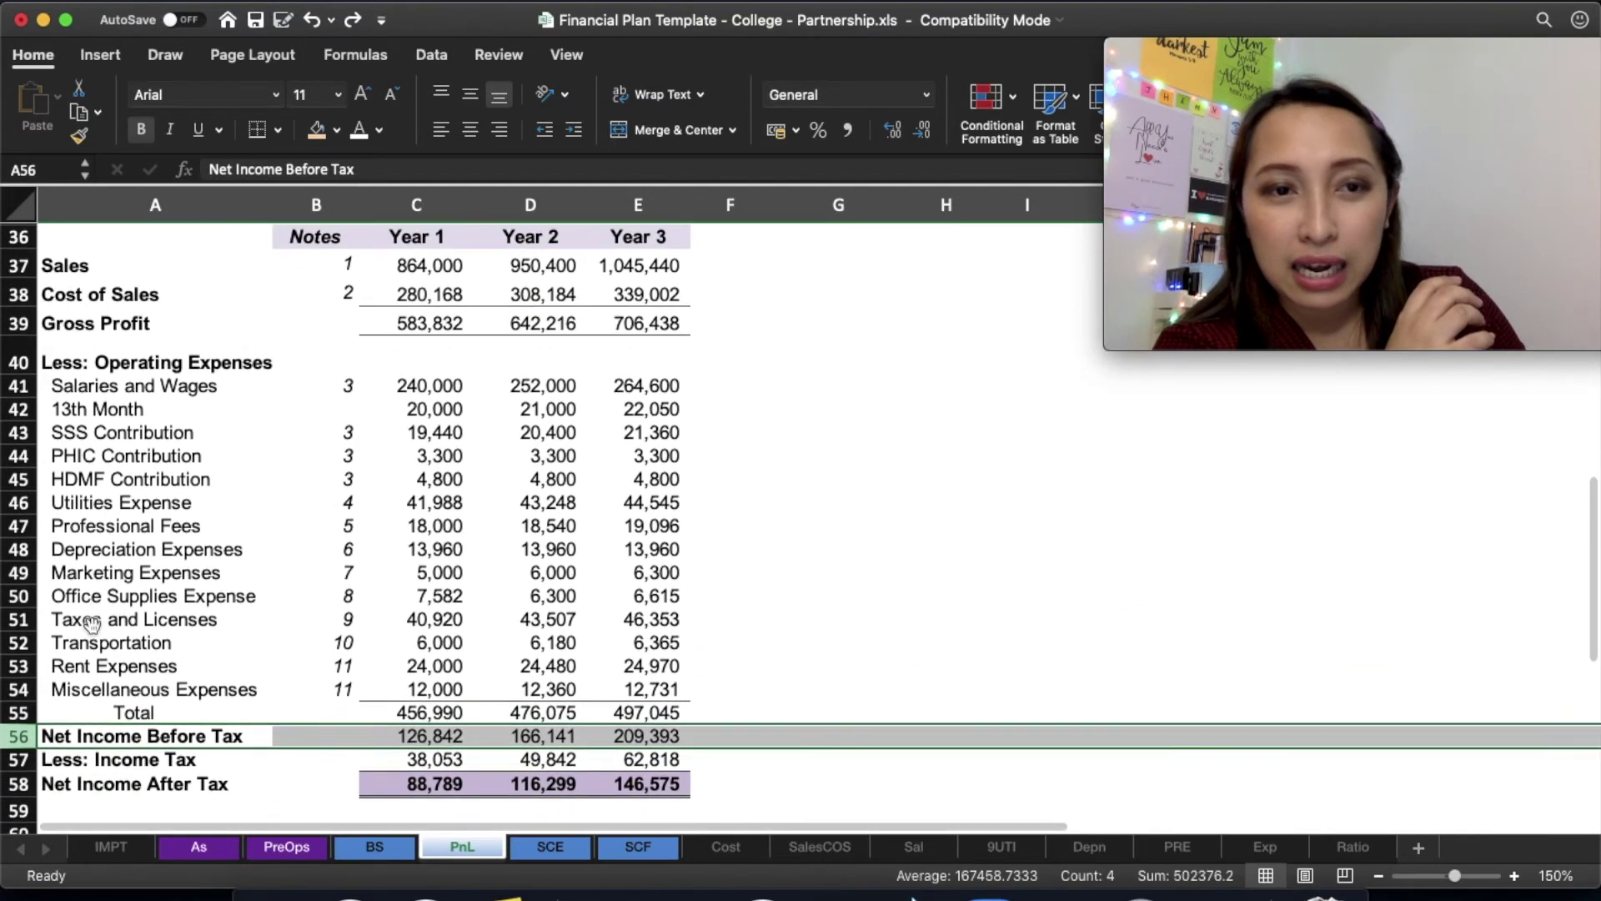
scroll(401, 356, up, 3)
click(400, 356)
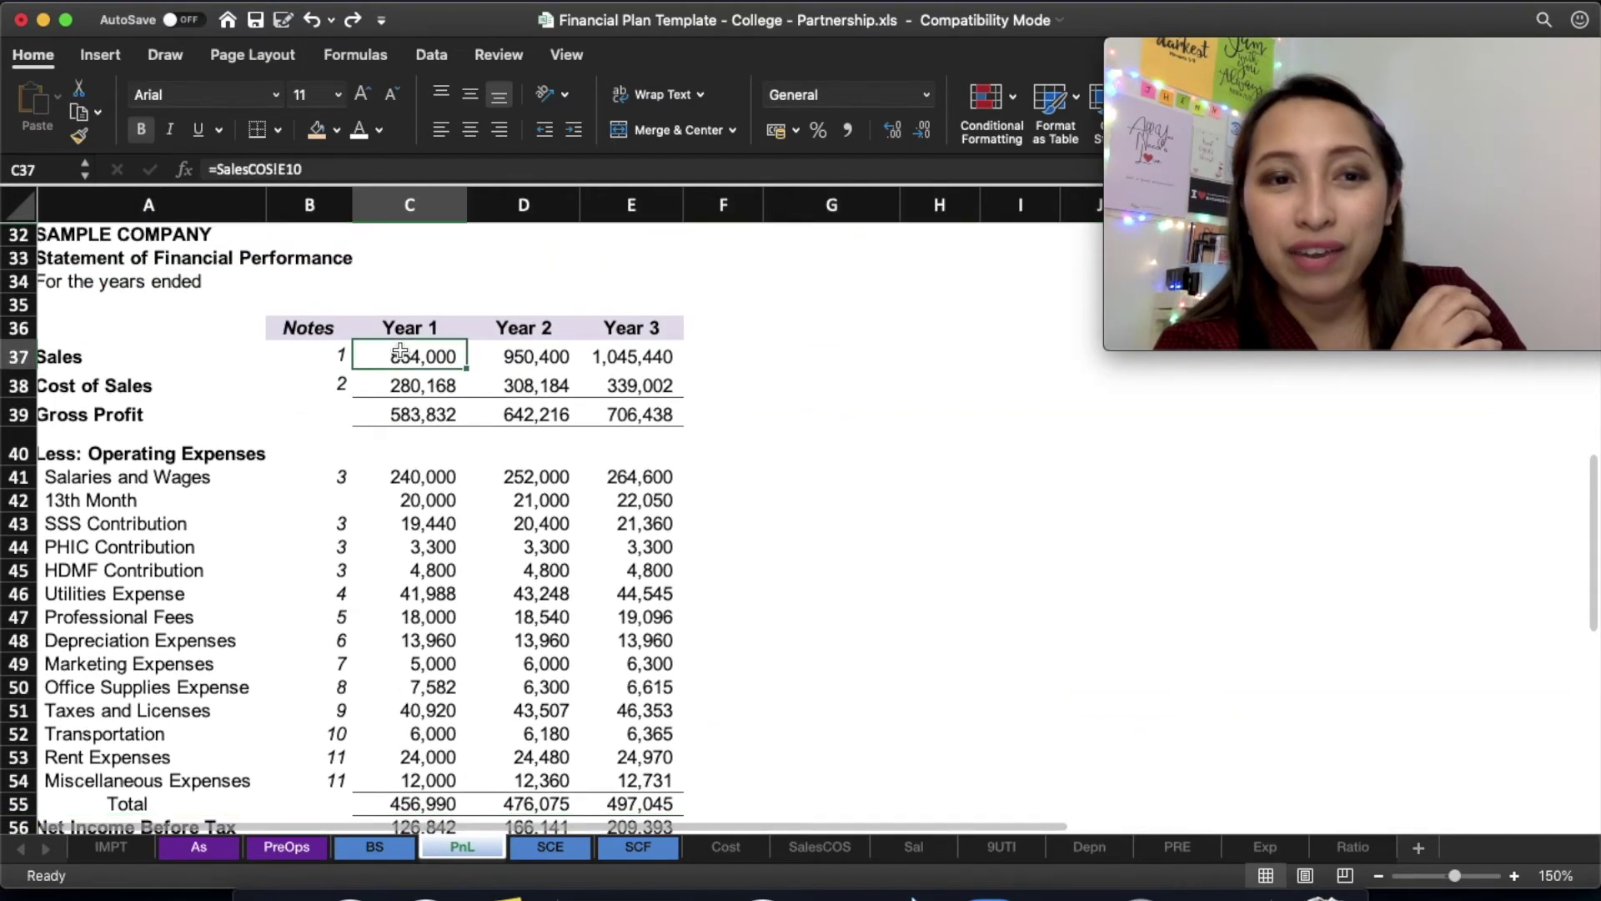
scroll(433, 634, down, 3)
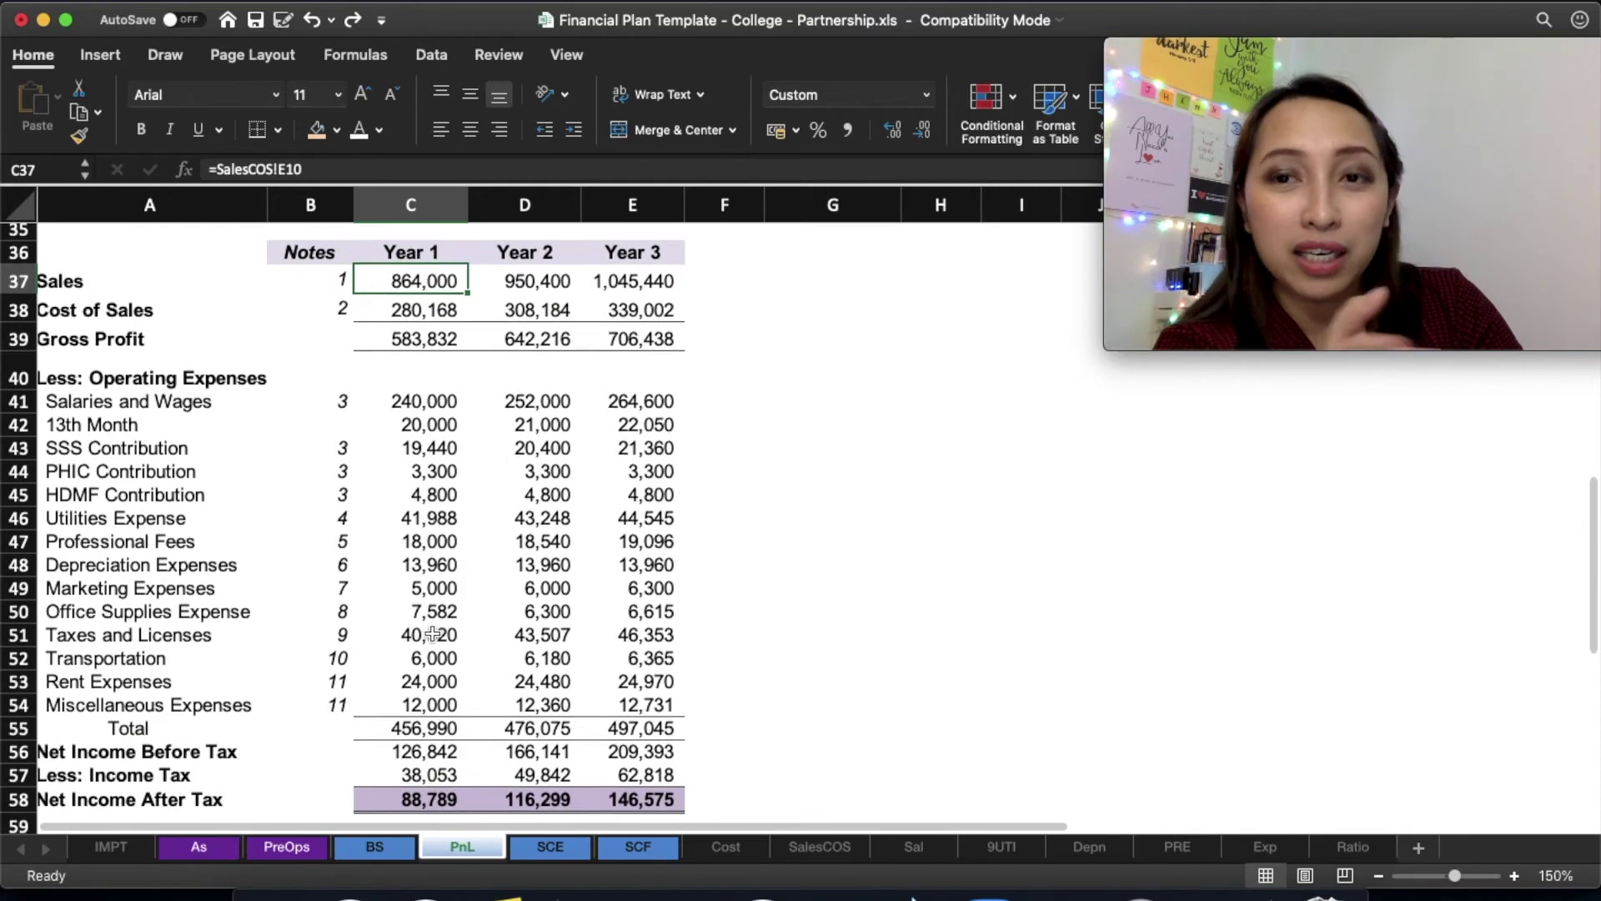
scroll(433, 634, down, 1)
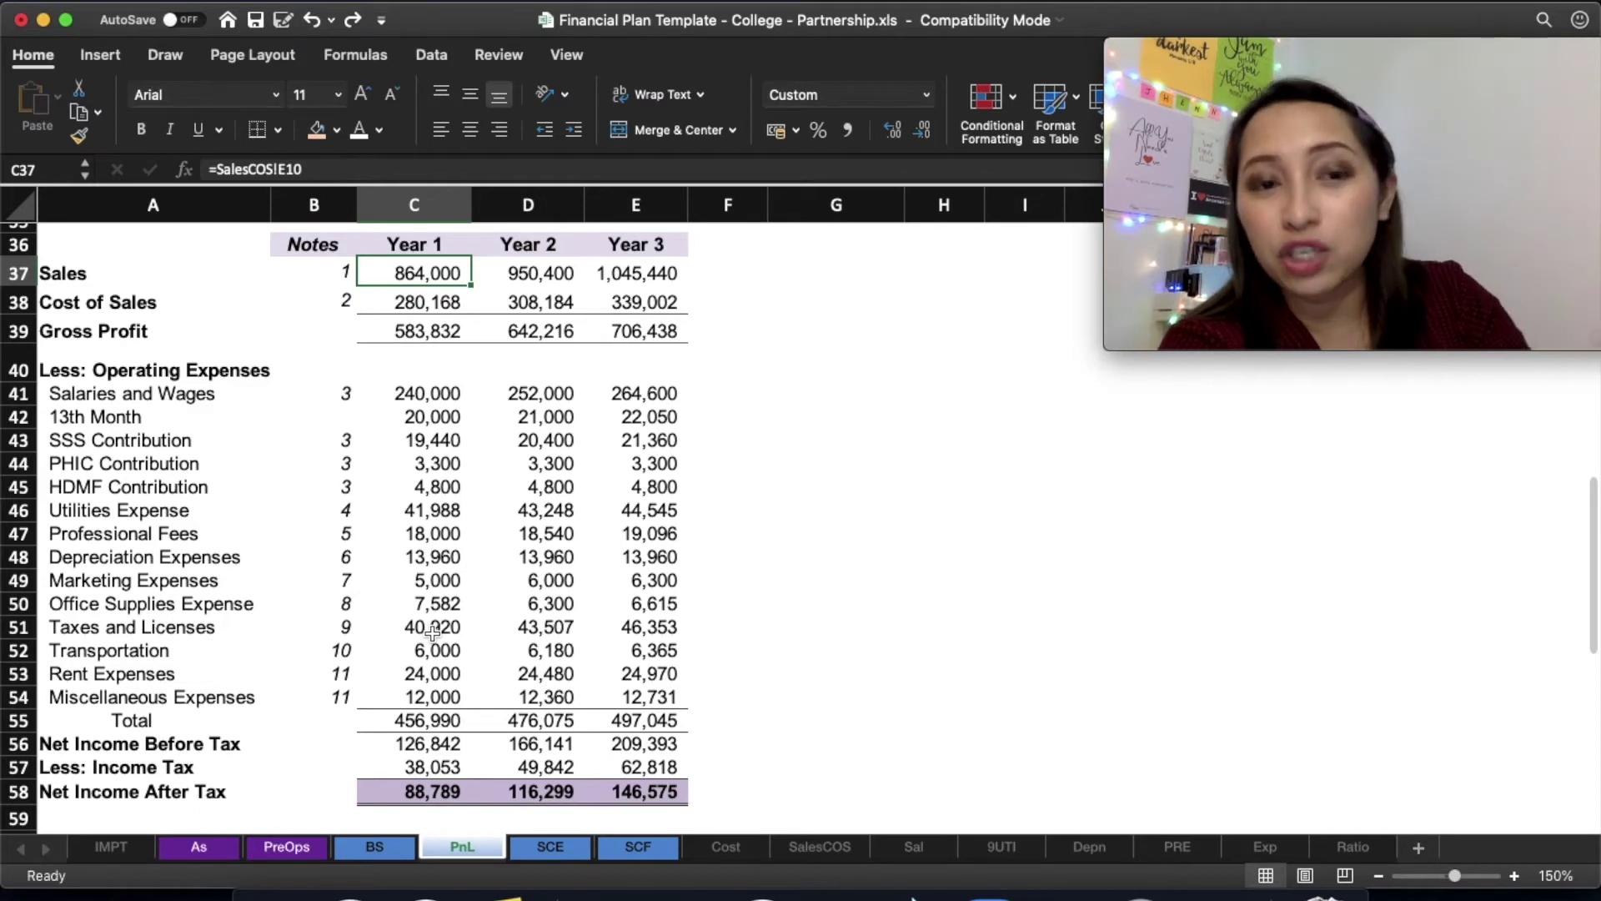
click(335, 653)
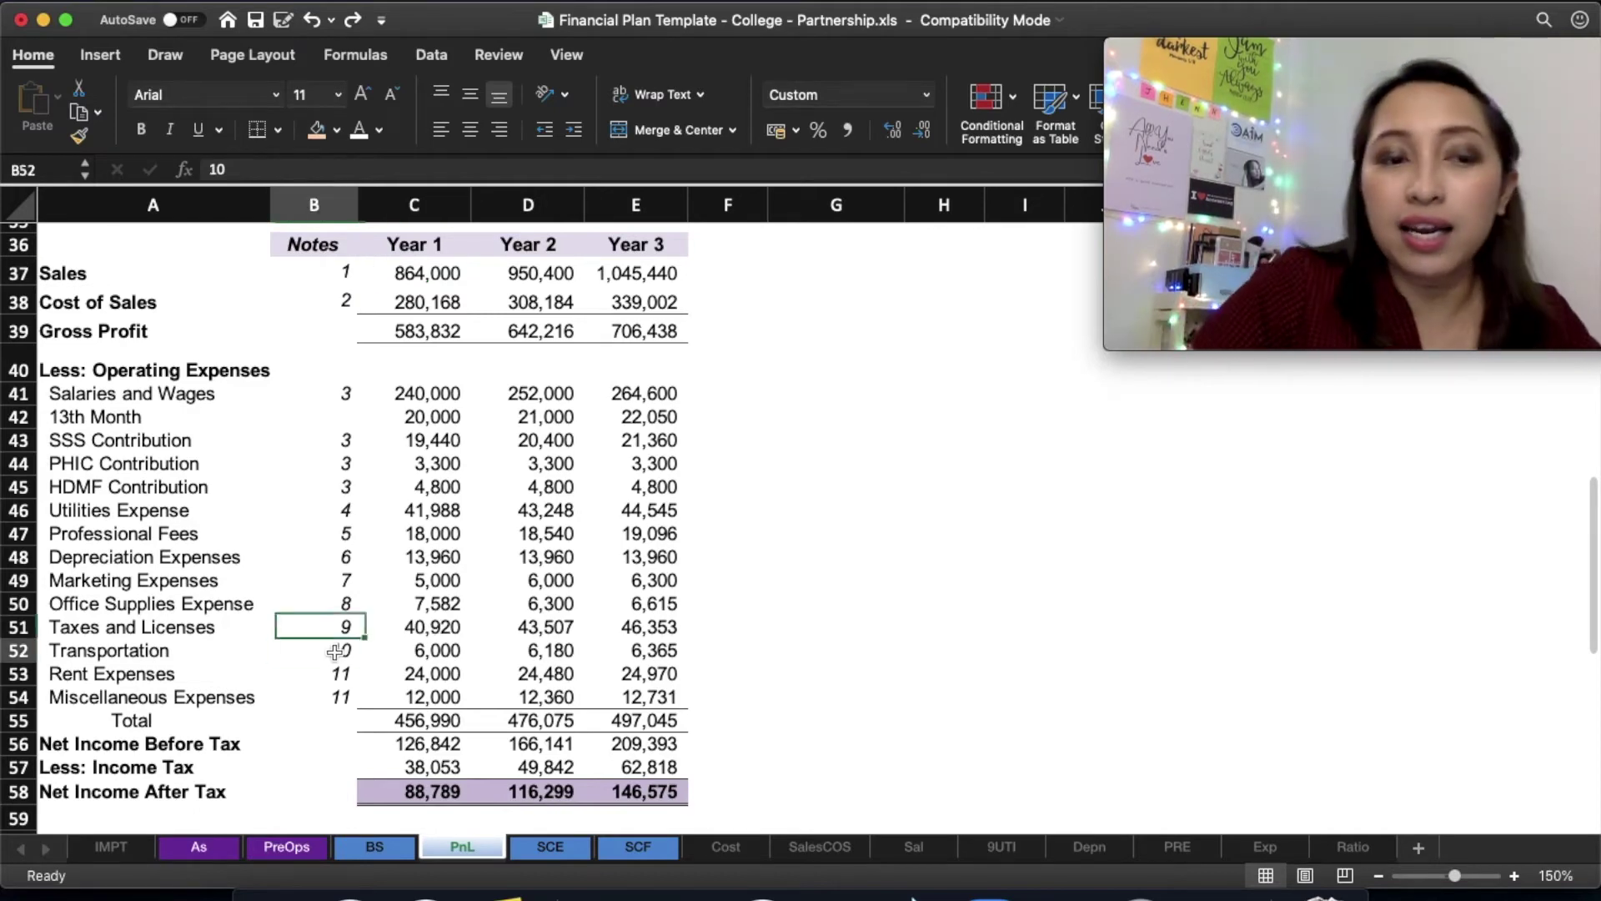
drag(384, 738, 605, 744)
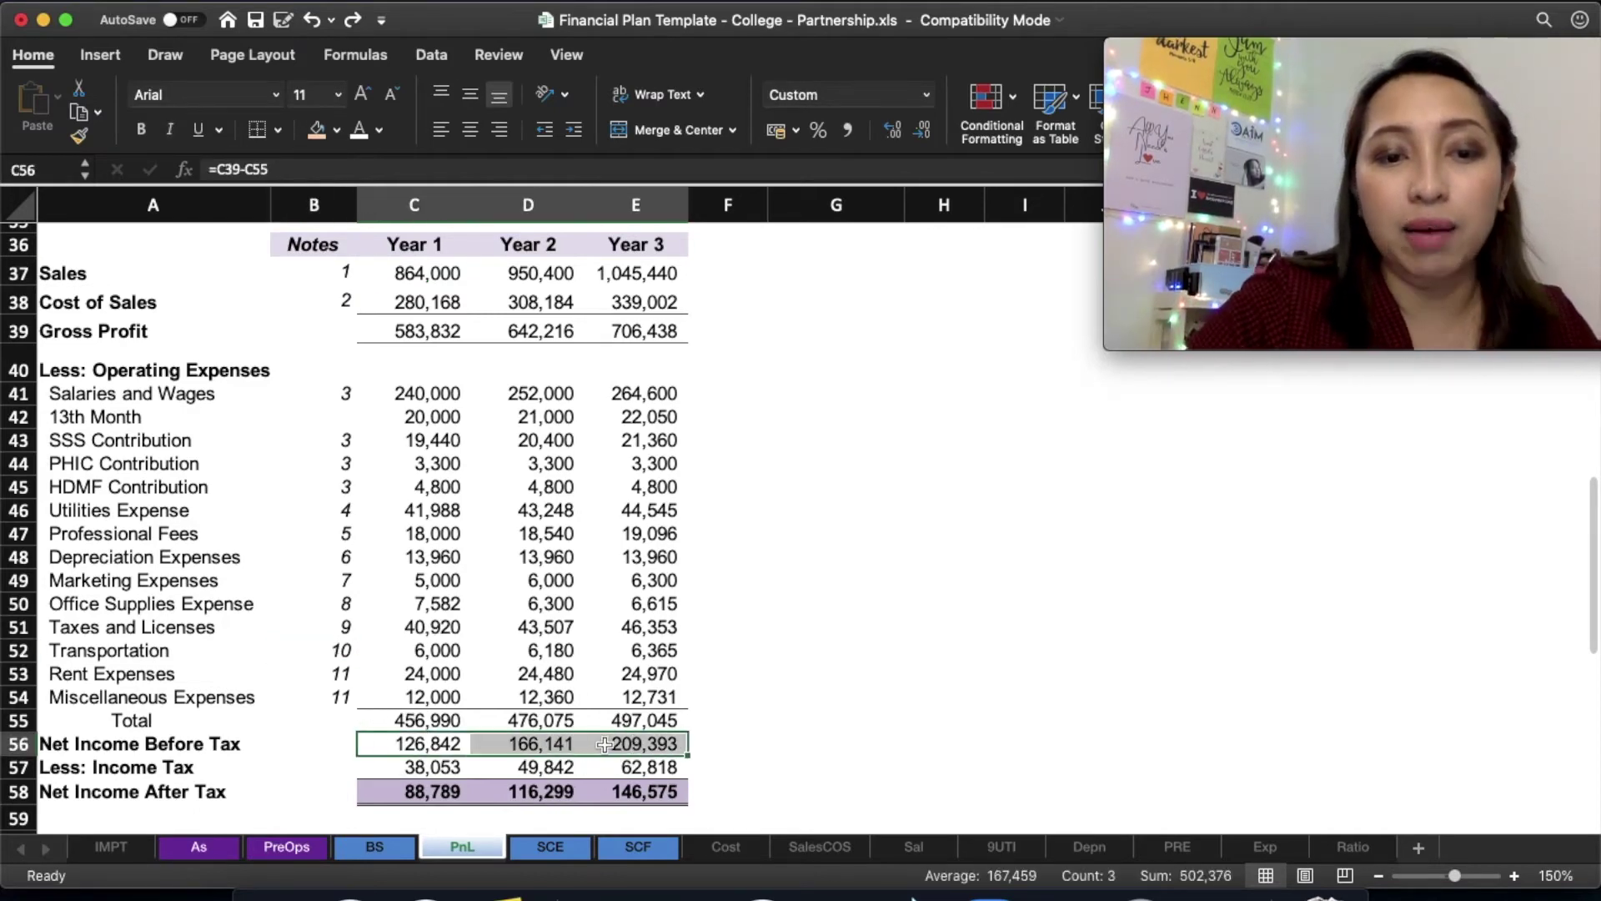
scroll(709, 642, up, 1)
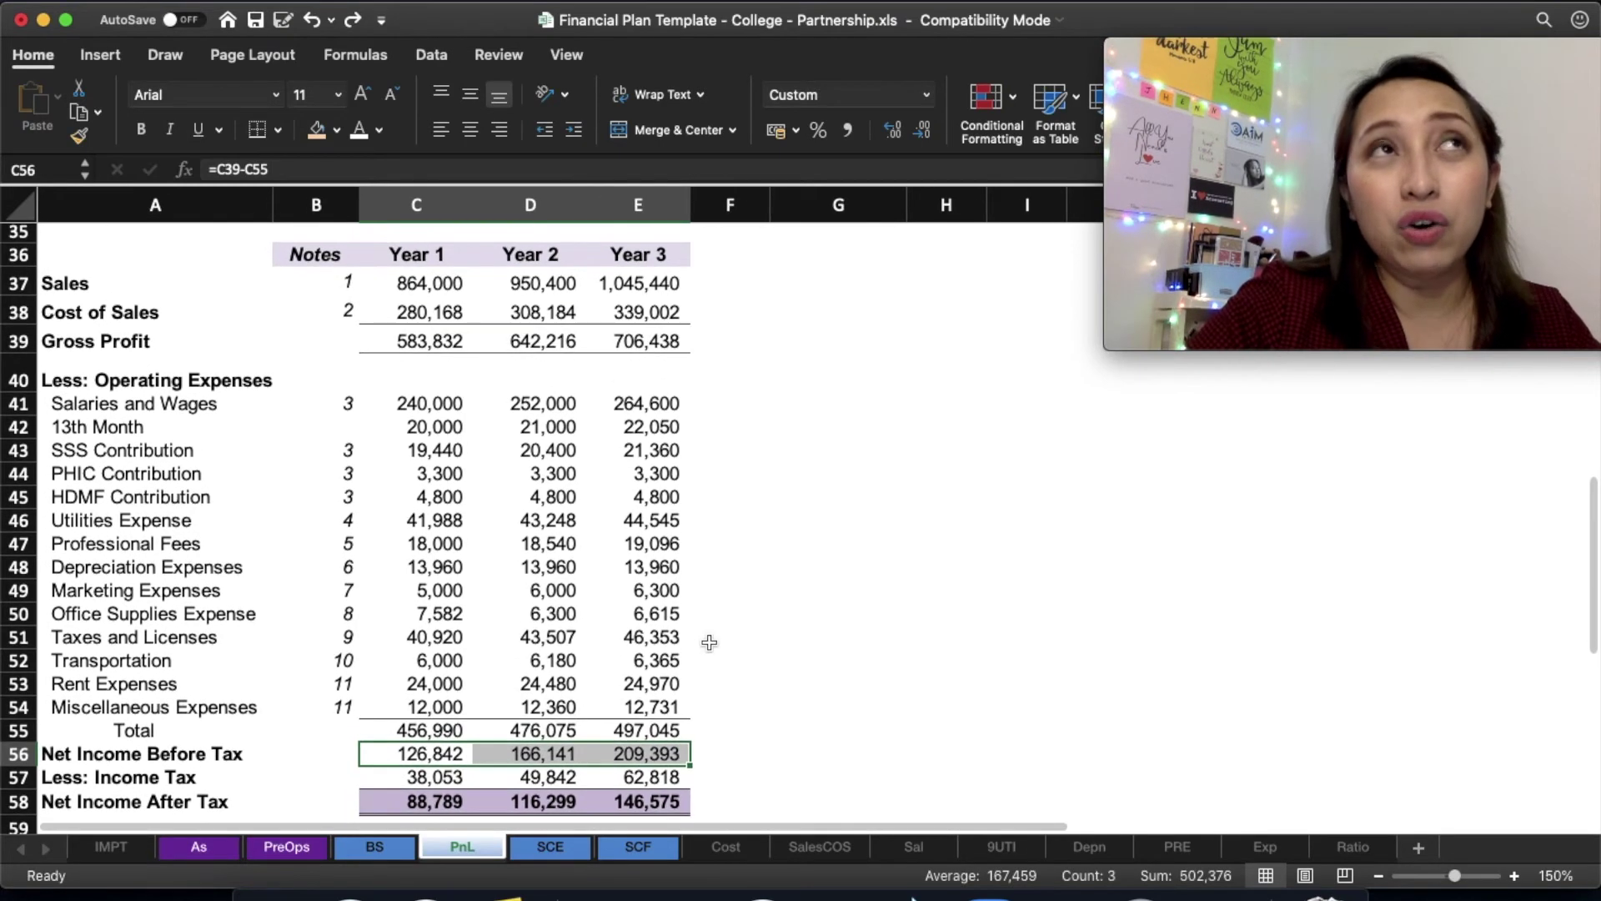
scroll(709, 642, down, 1)
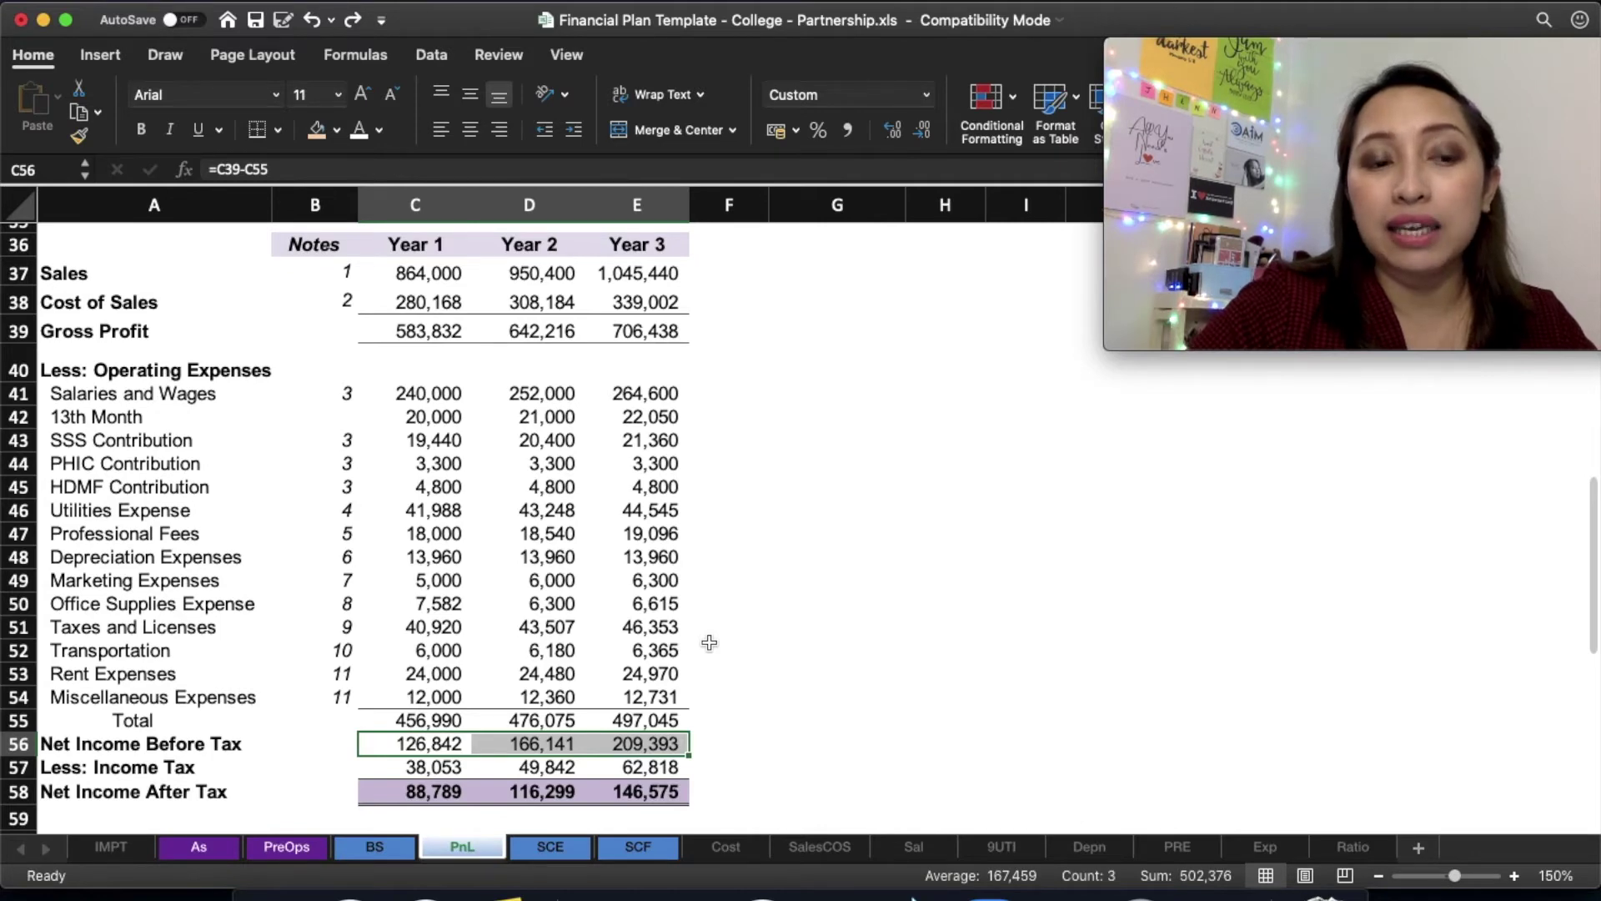
click(428, 774)
key(Delete)
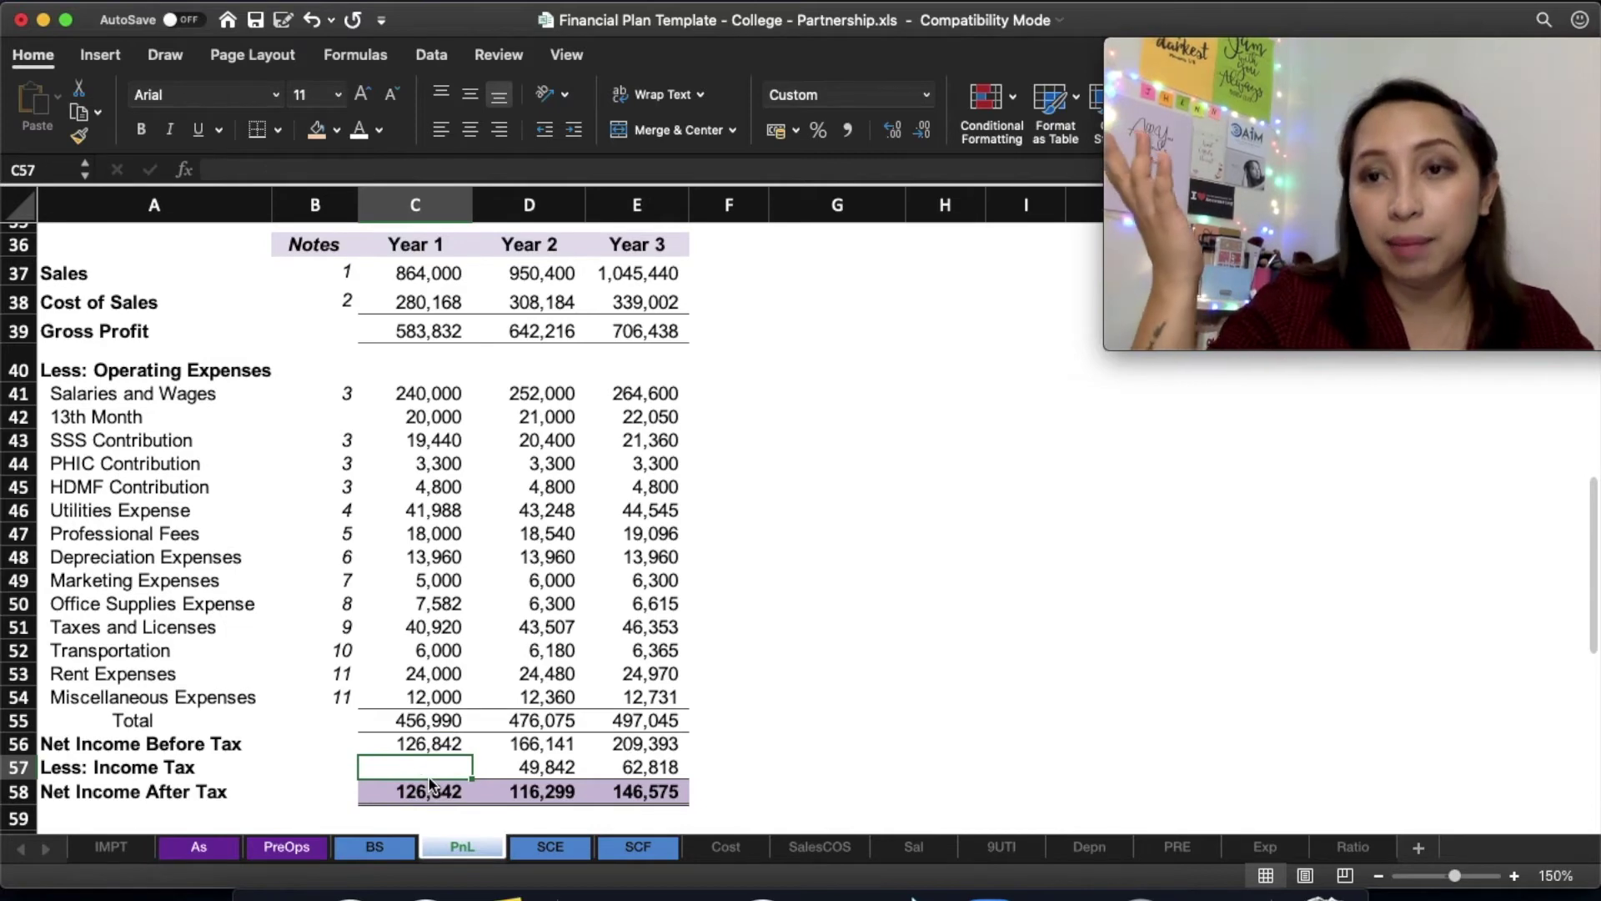
key(super+z)
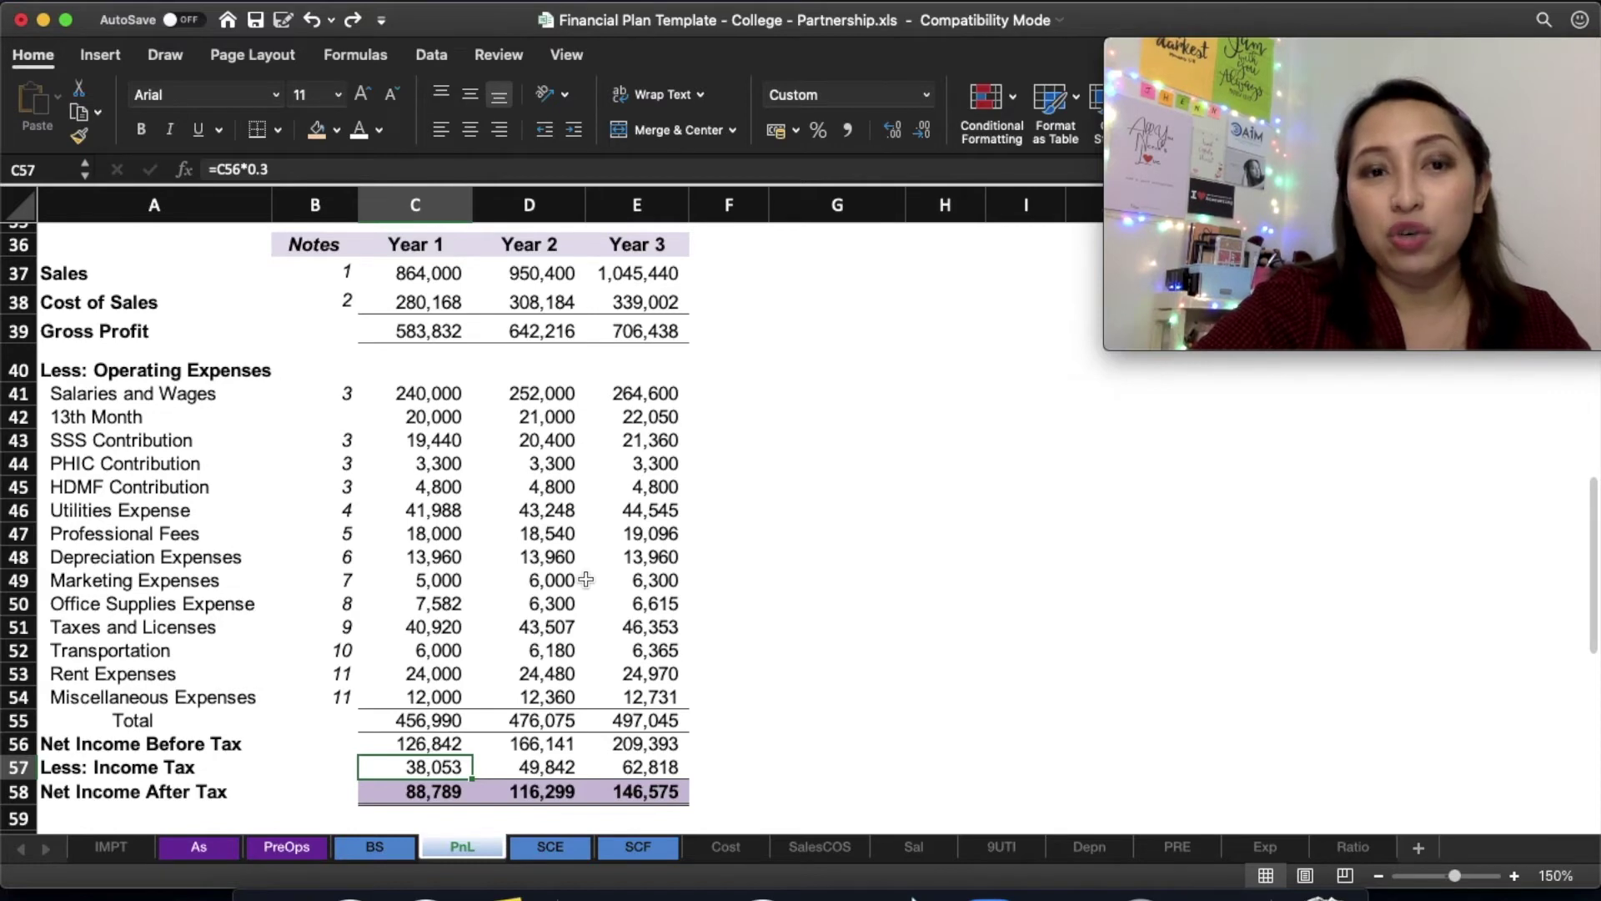
click(611, 450)
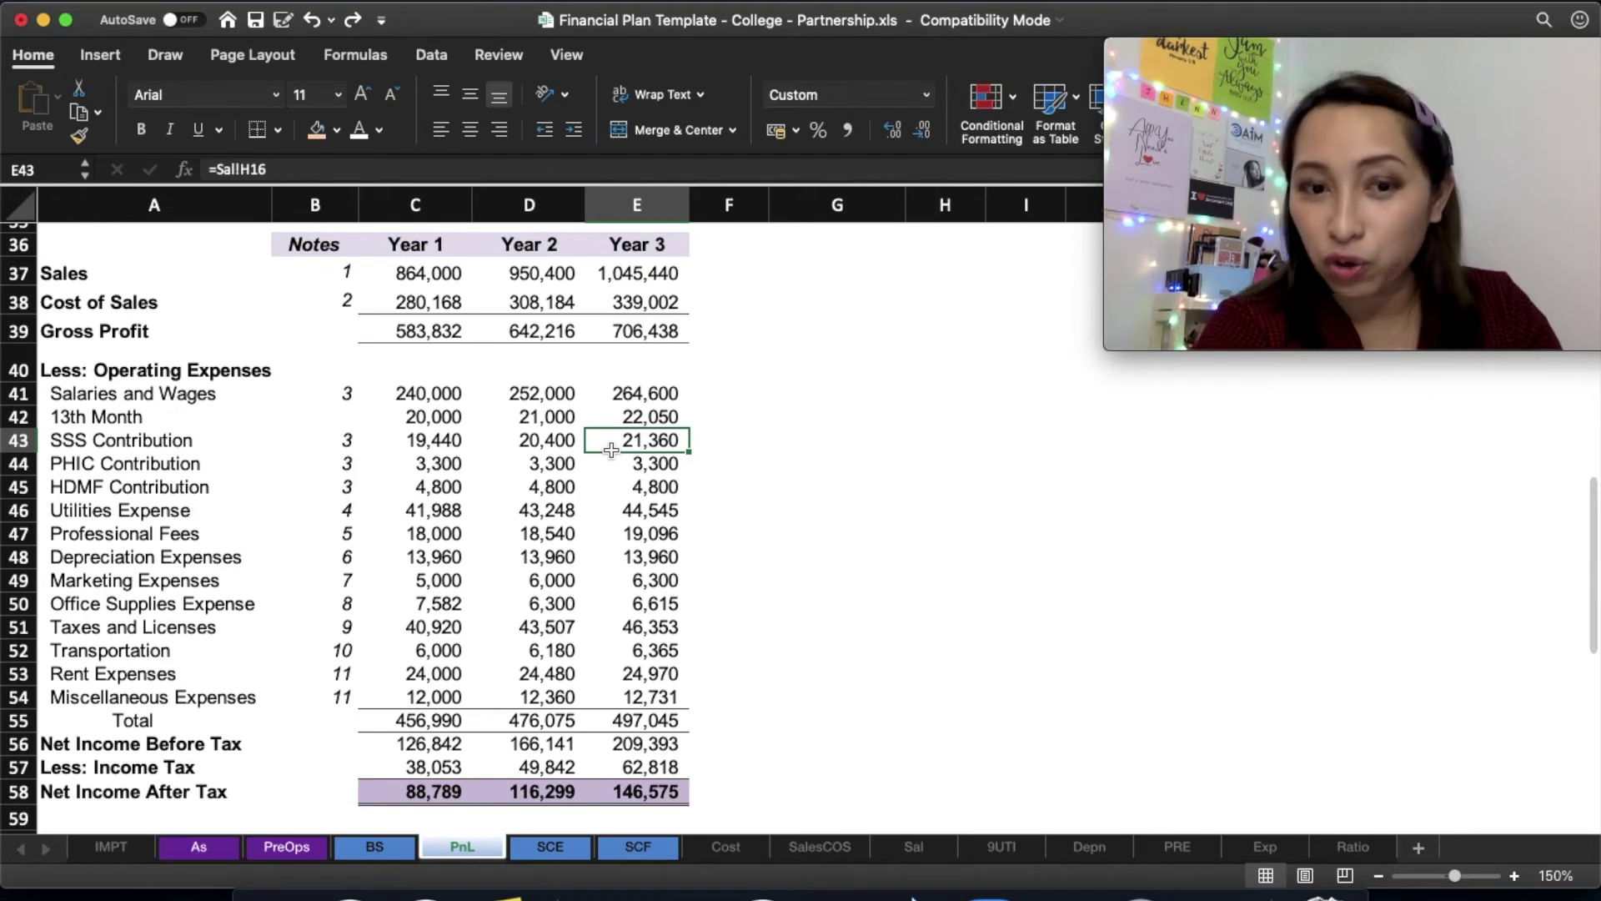
click(683, 507)
- Open the SCE sheet and scroll through the equity statement
click(561, 849)
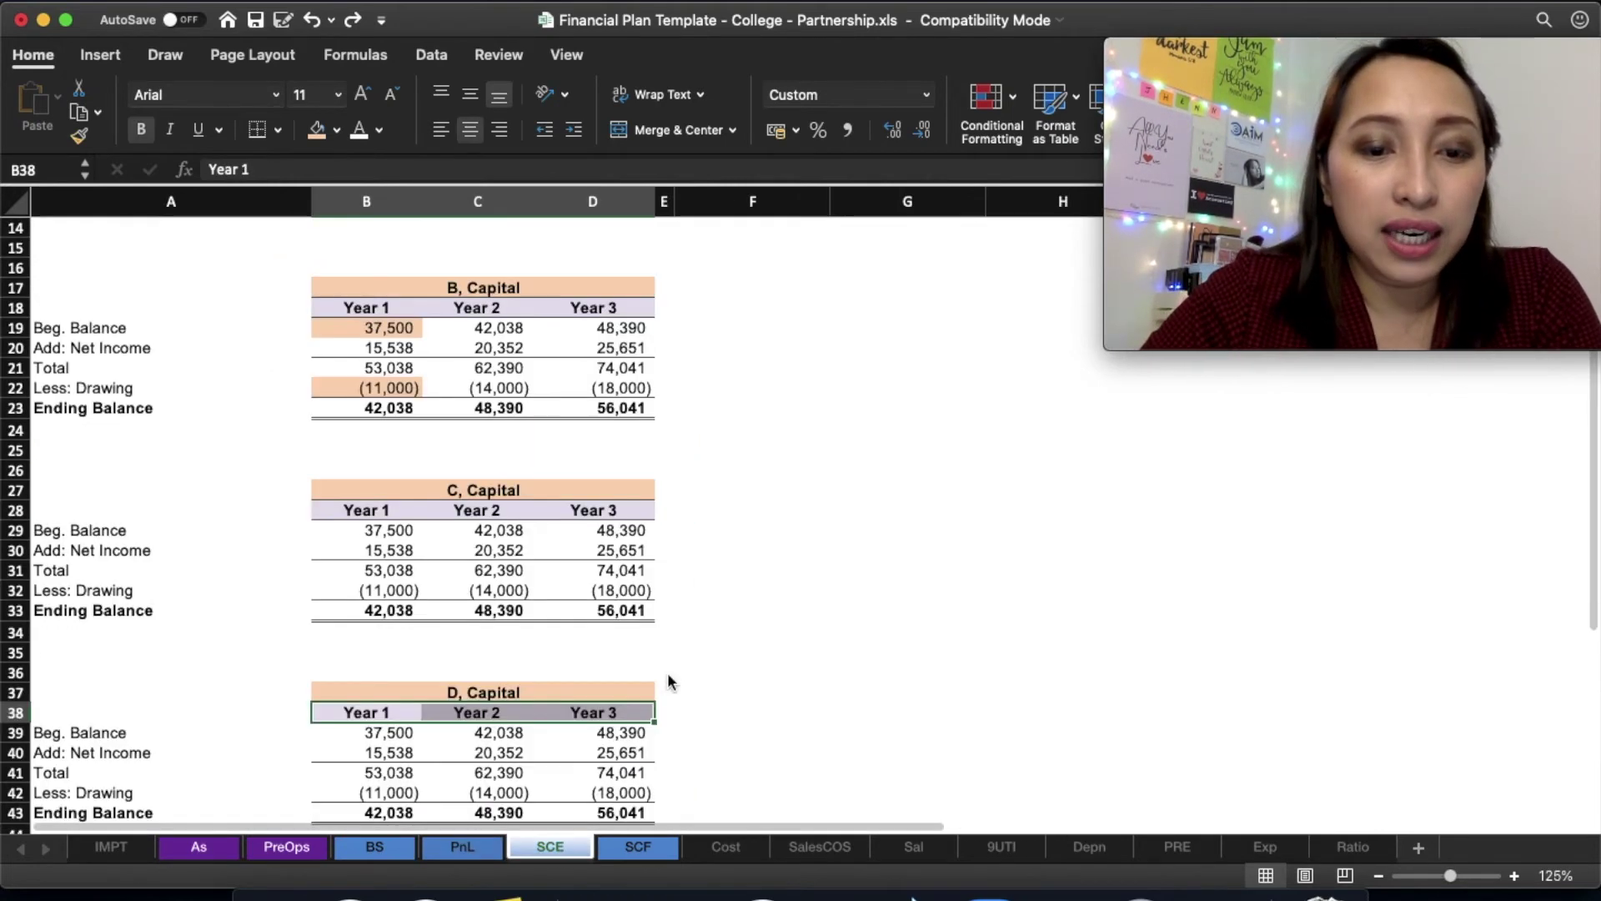
scroll(670, 674, up, 5)
scroll(670, 673, down, 5)
scroll(669, 674, down, 5)
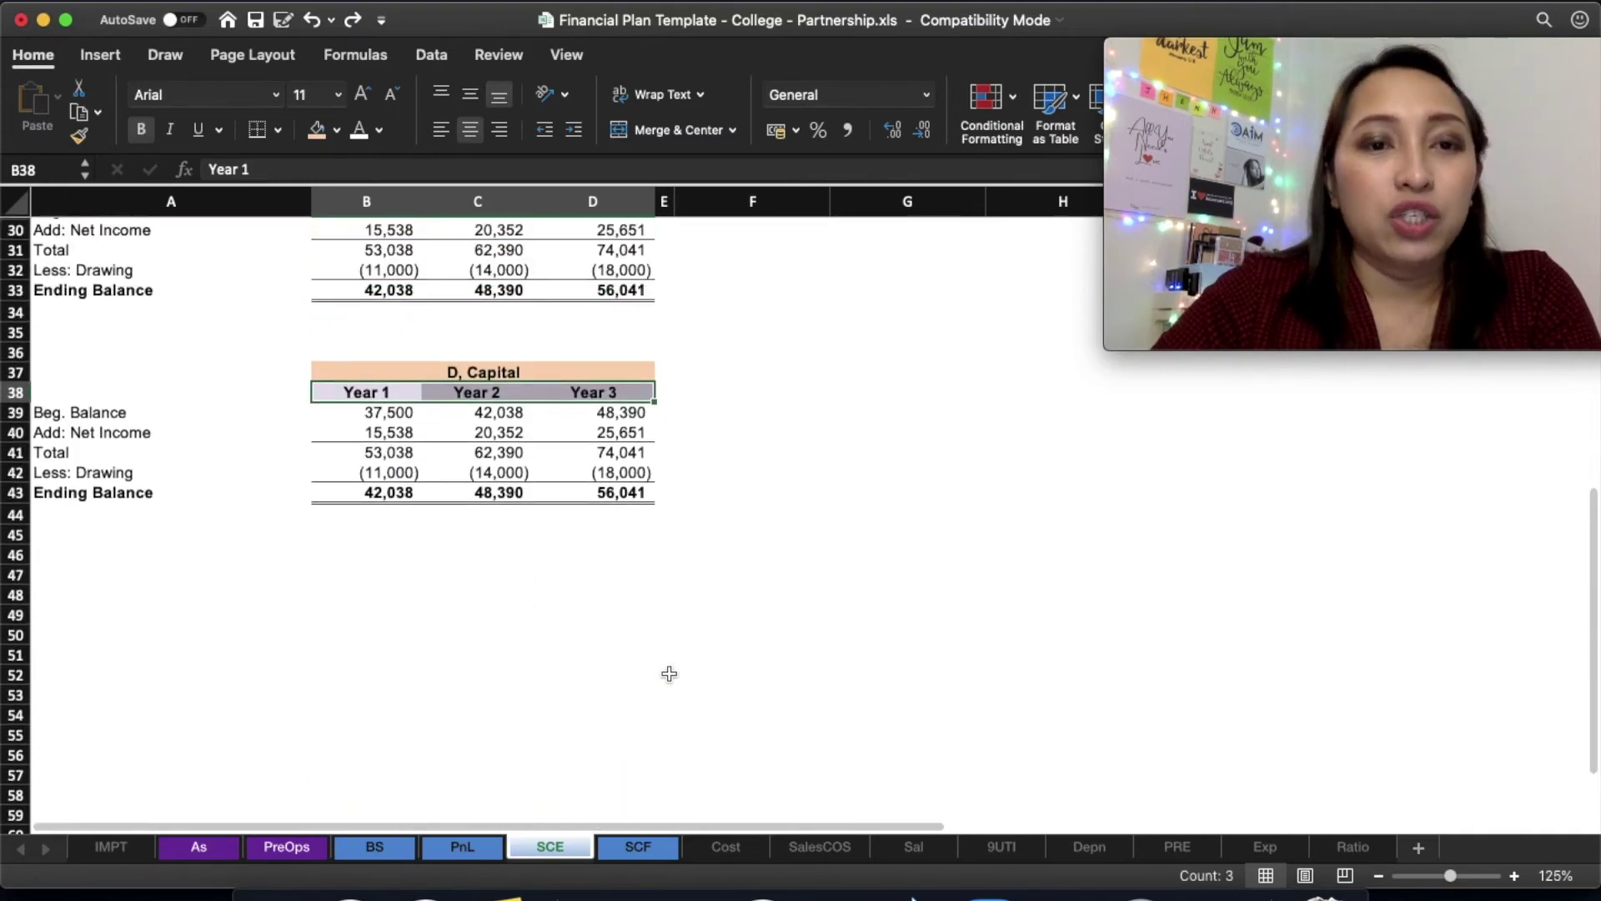
scroll(669, 669, up, 10)
scroll(528, 532, down, 1)
scroll(529, 532, up, 1)
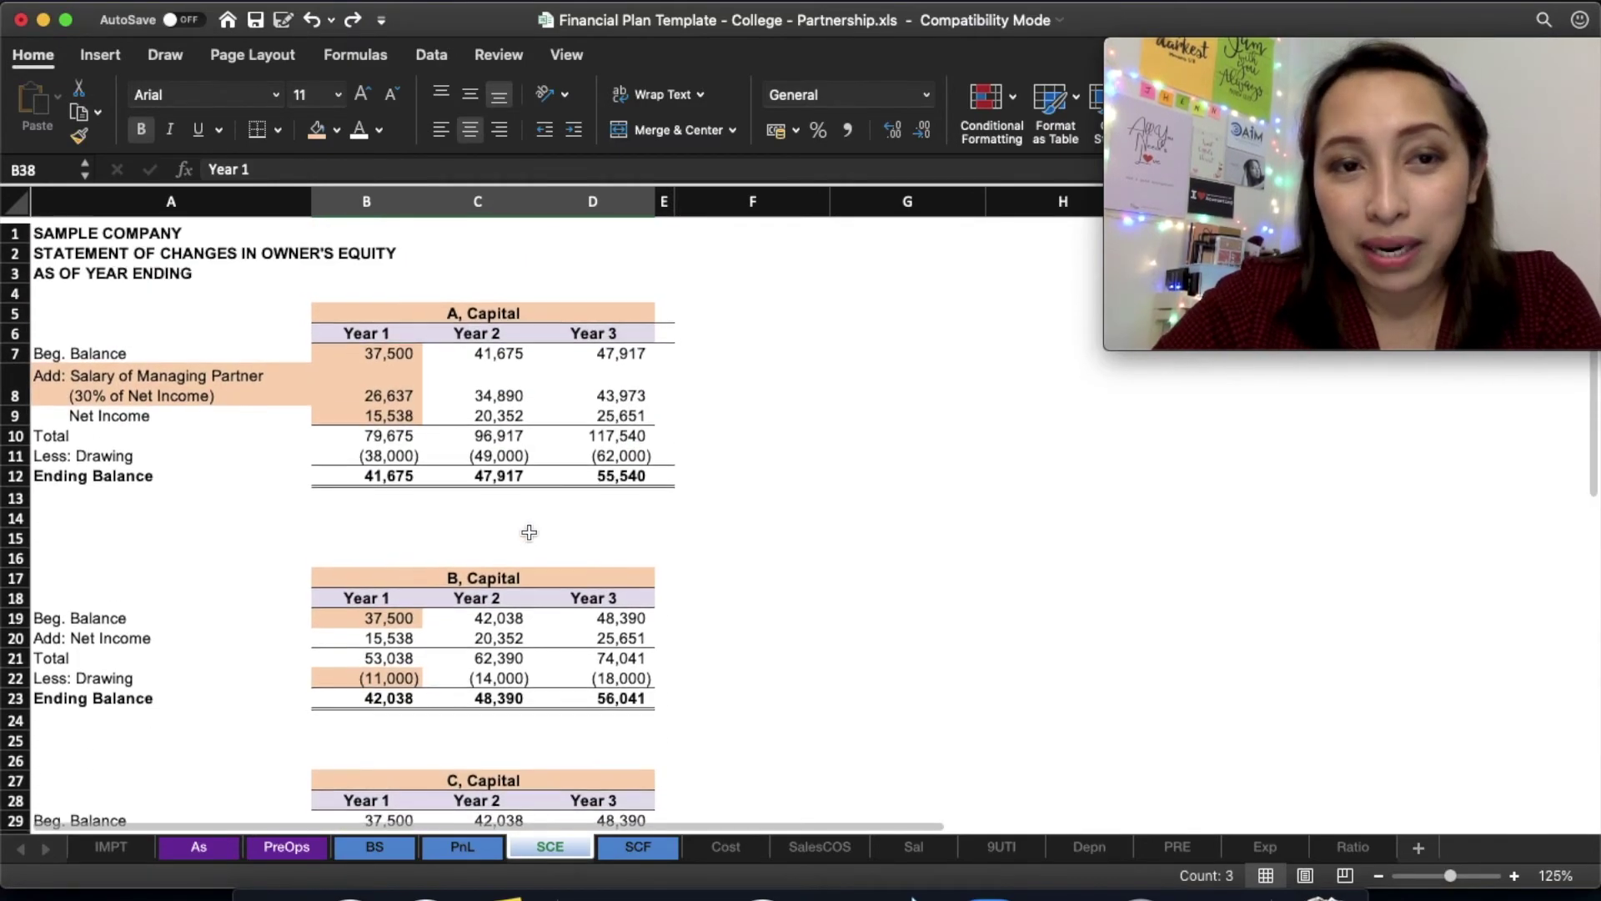
scroll(529, 532, down, 7)
scroll(528, 532, up, 7)
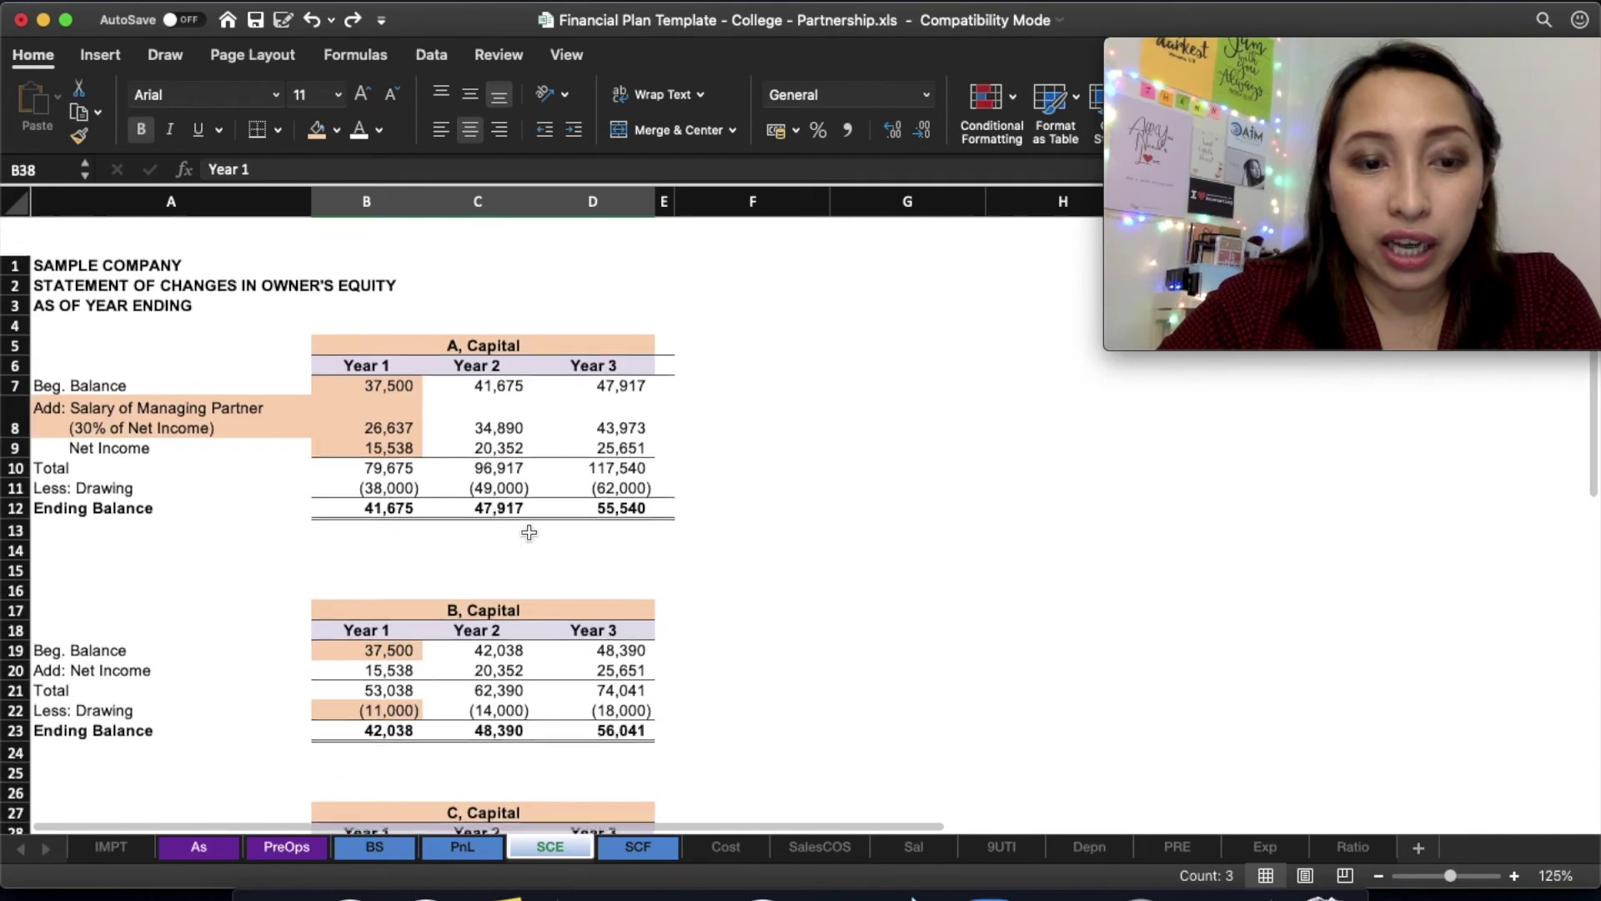
click(793, 751)
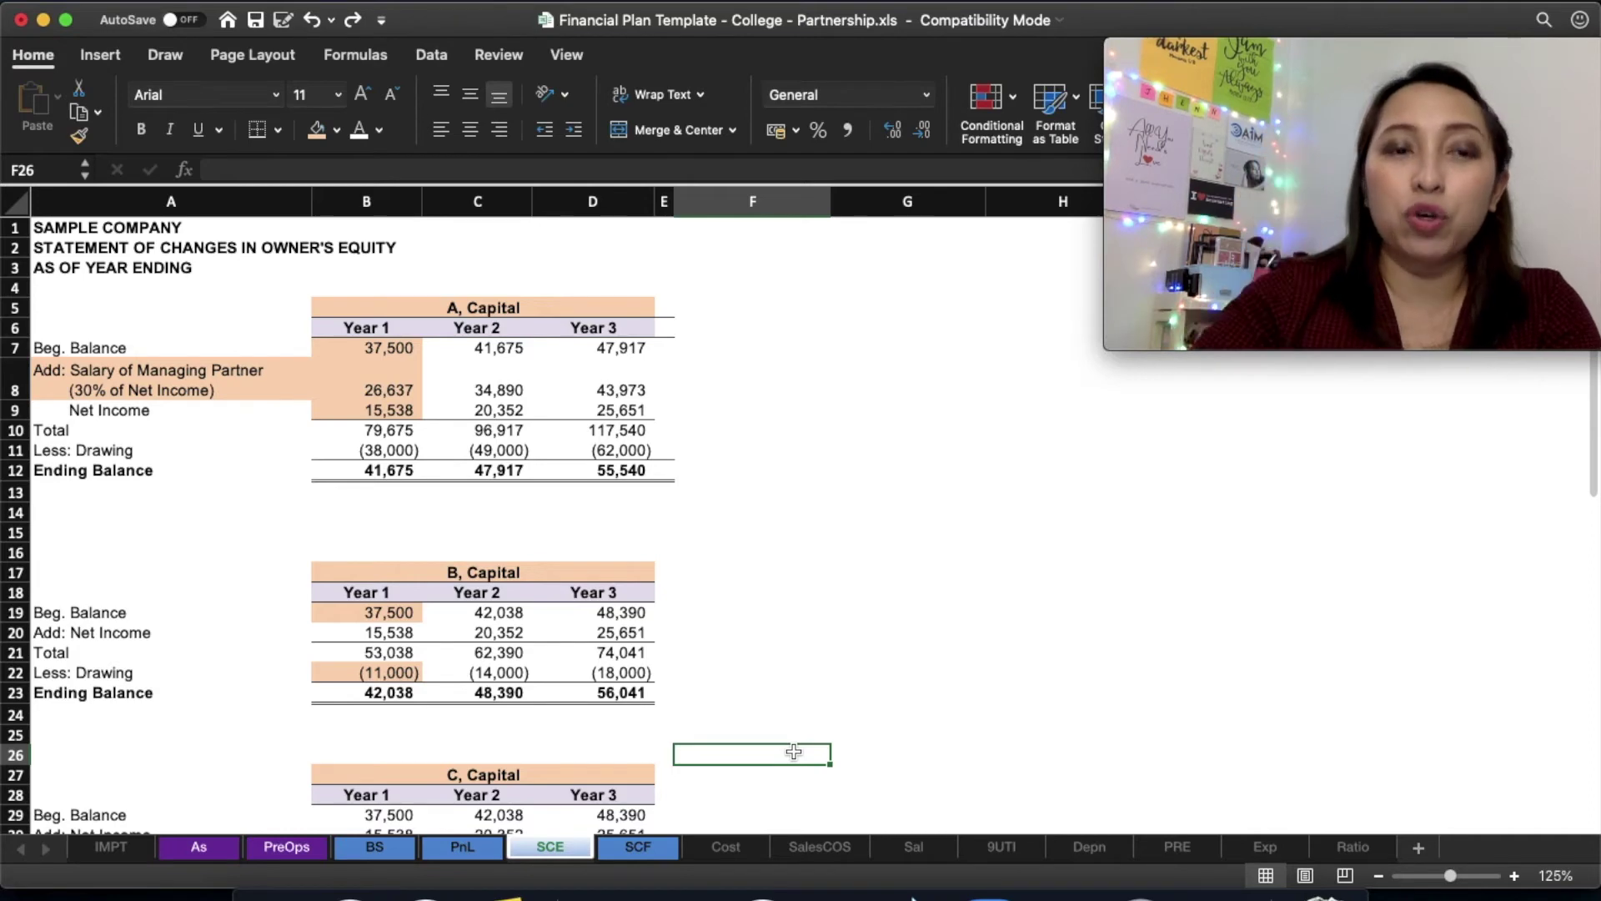
- Edit the A2 title, replacing OWNER'S with PARTNERS' and fixing the apostrophe
click(113, 246)
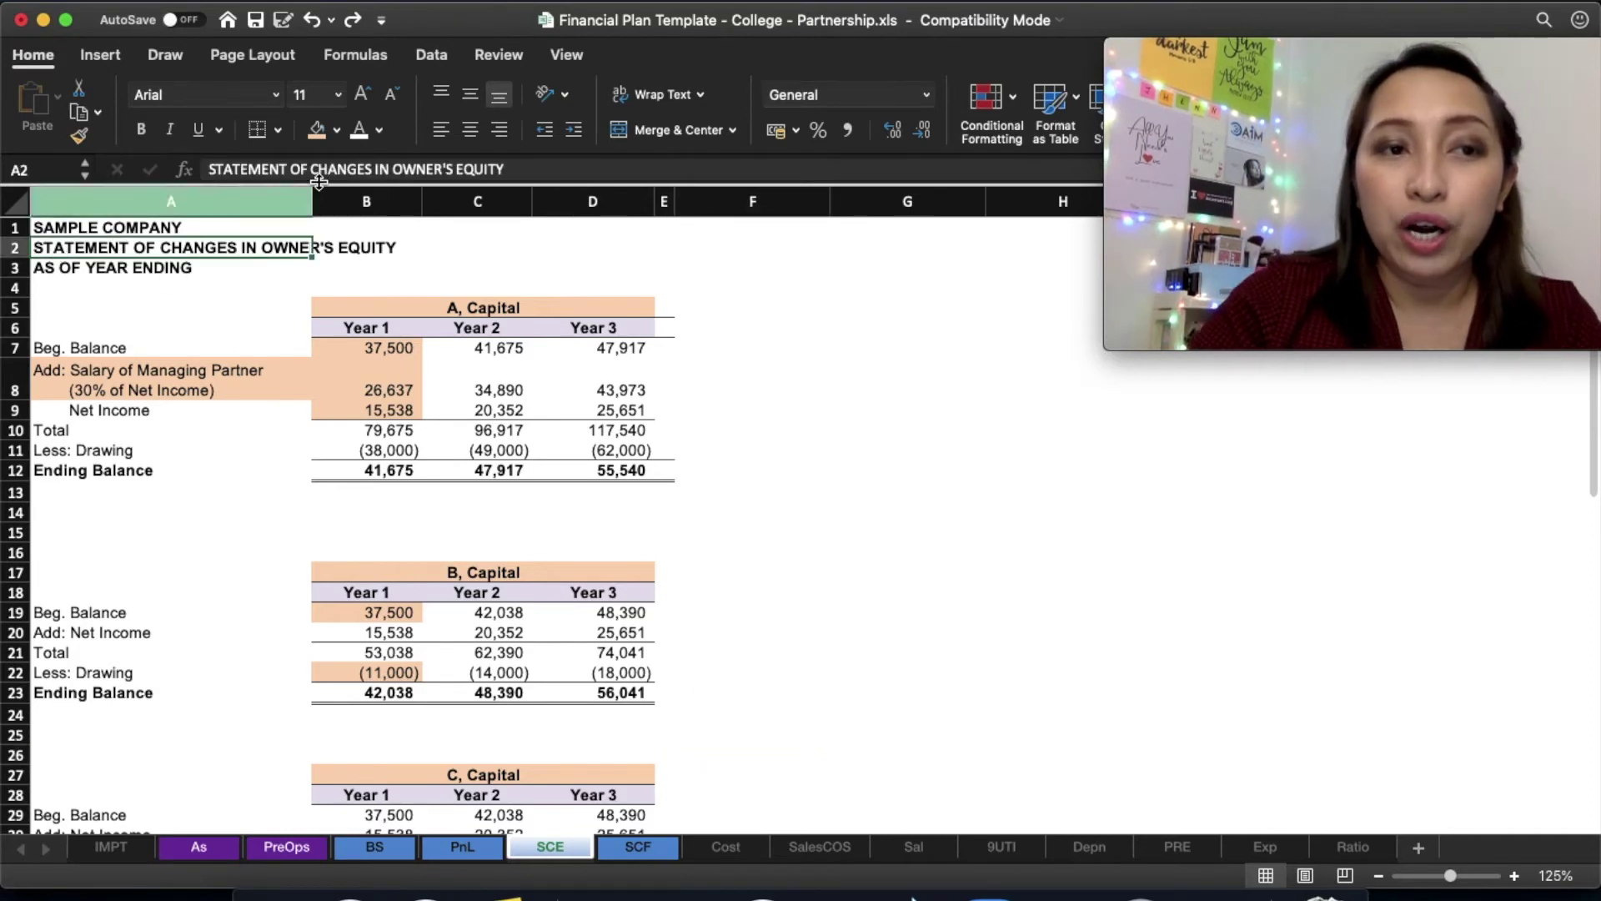
click(397, 168)
double_click(401, 168)
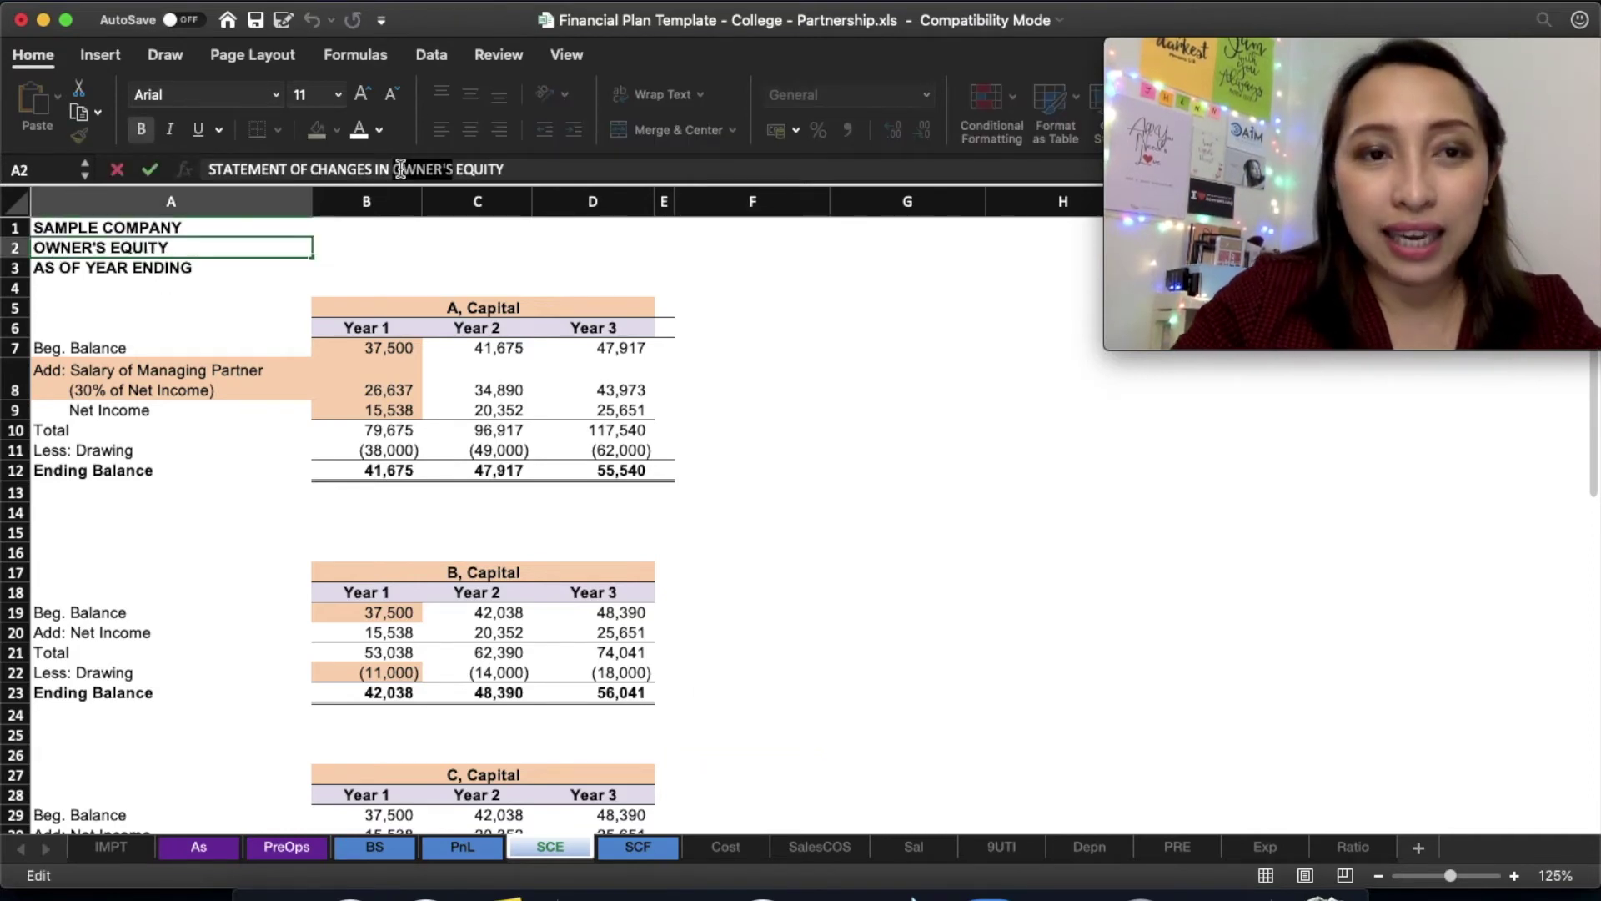
text(P)
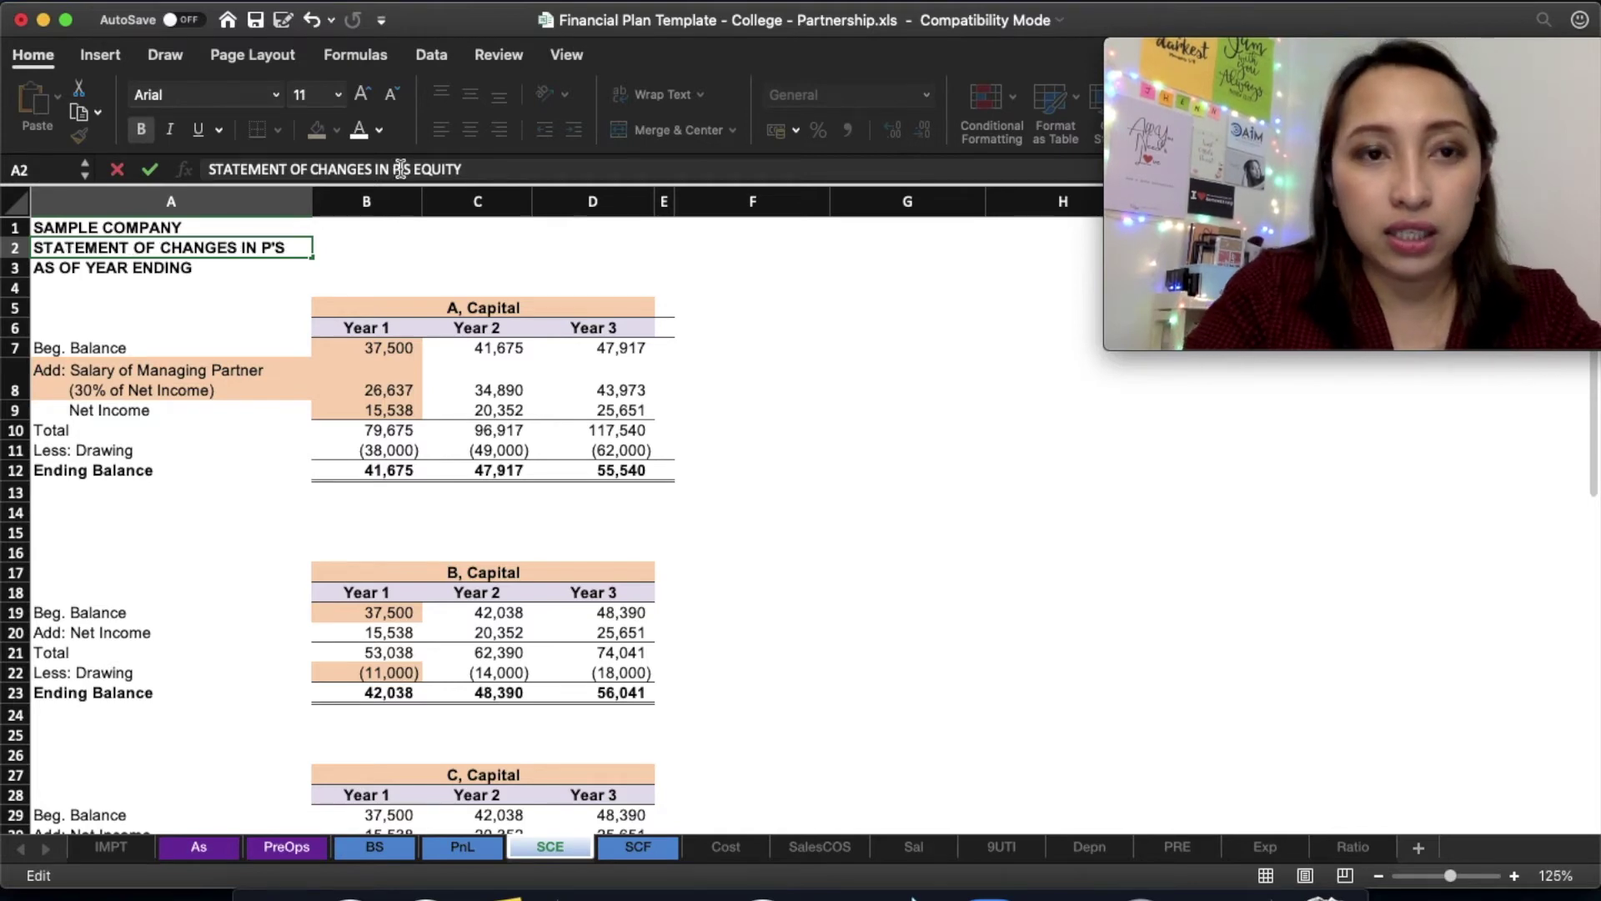
text(ART)
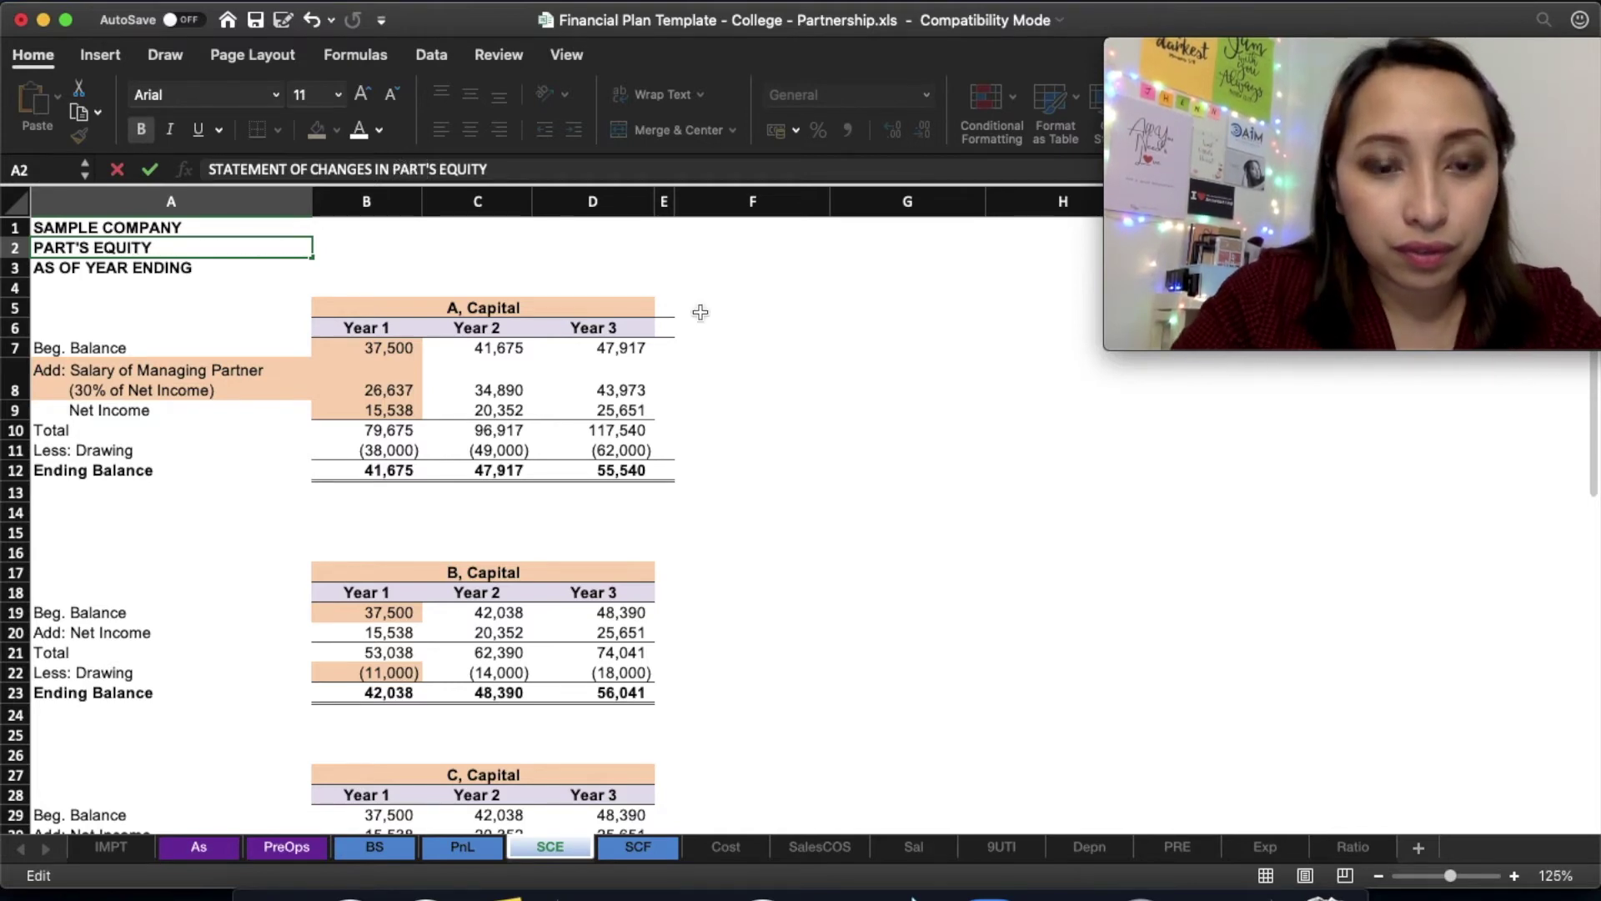
text(NER)
key(BackSpace)
key(Right)
text(')
key(Return)
- Check the B, Capital line on BS, then select partner A's Year 1 beginning balance on SCE
click(751, 560)
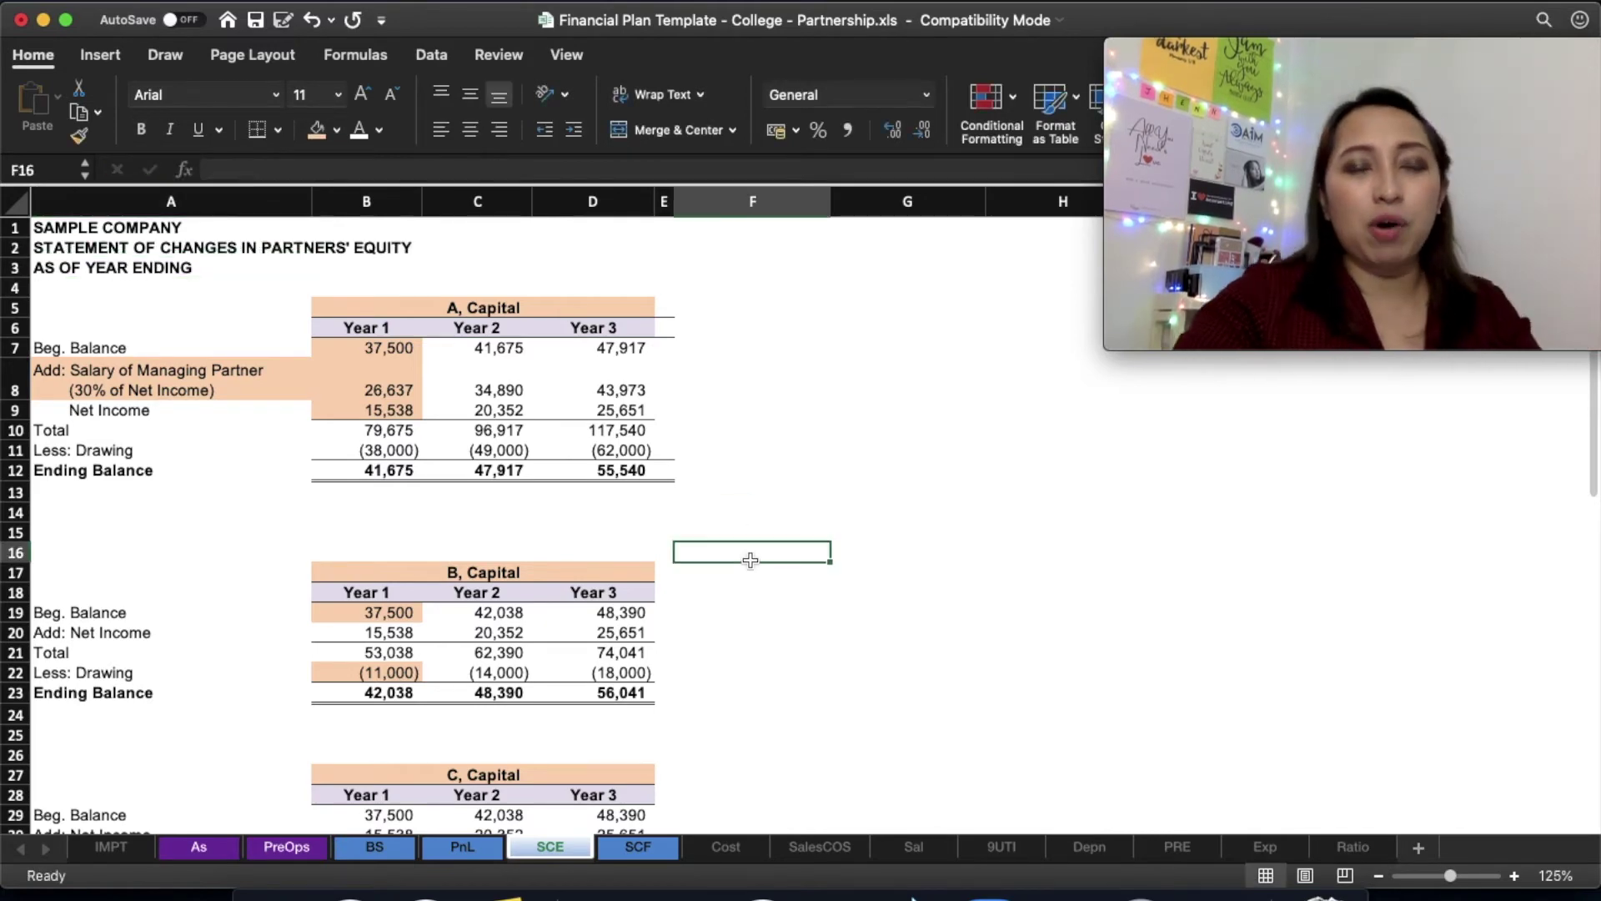
click(512, 309)
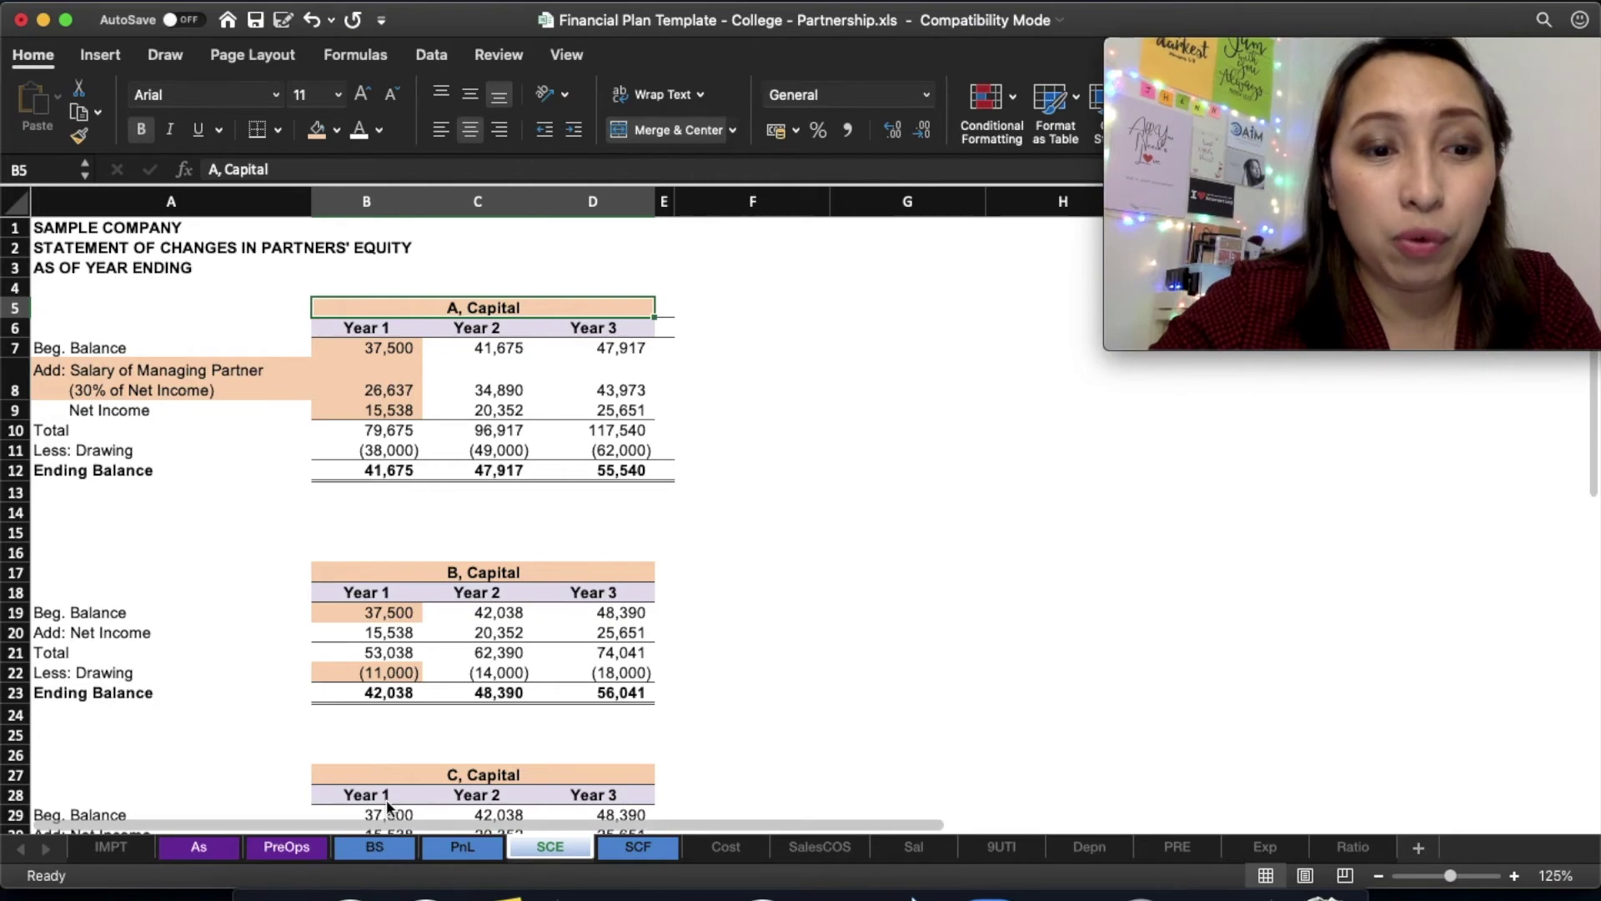
click(375, 849)
click(109, 713)
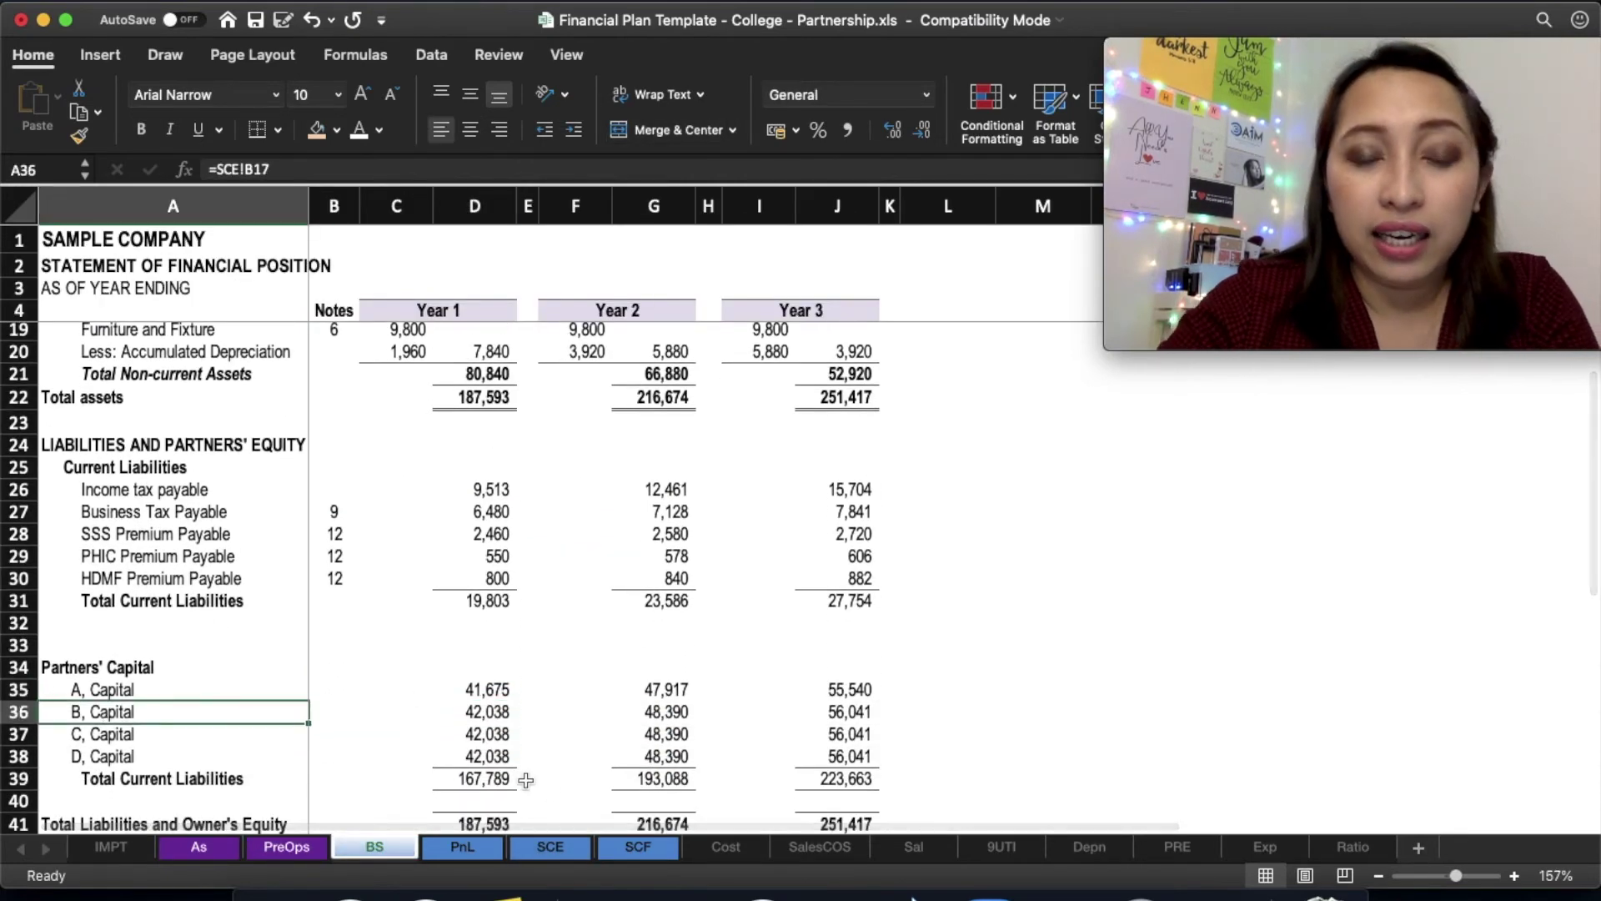
click(550, 846)
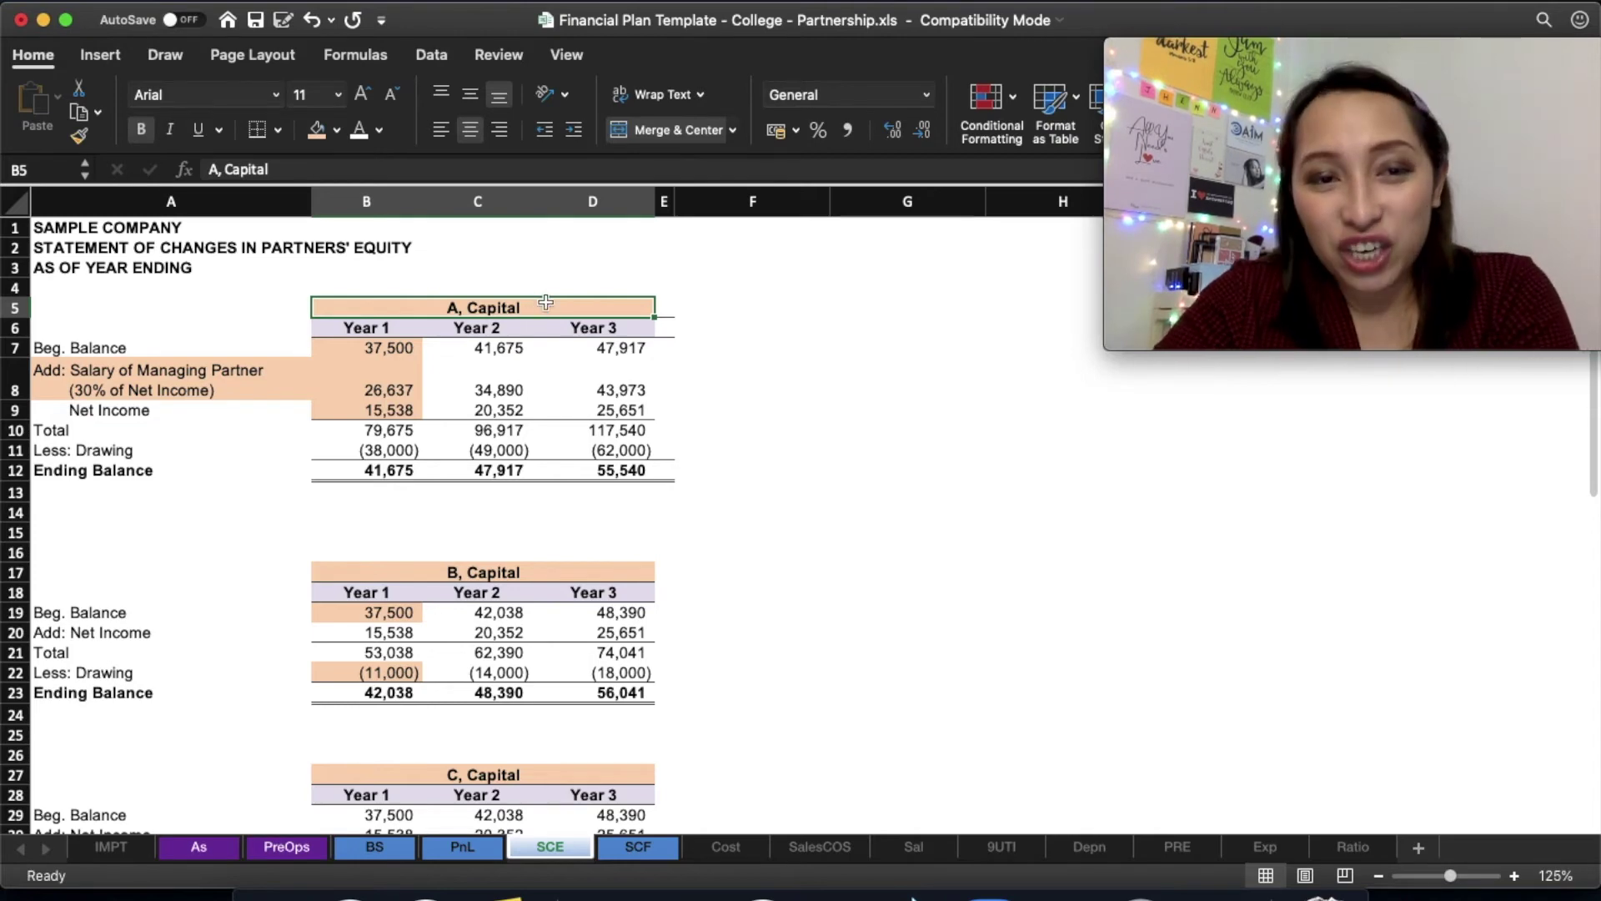
click(404, 345)
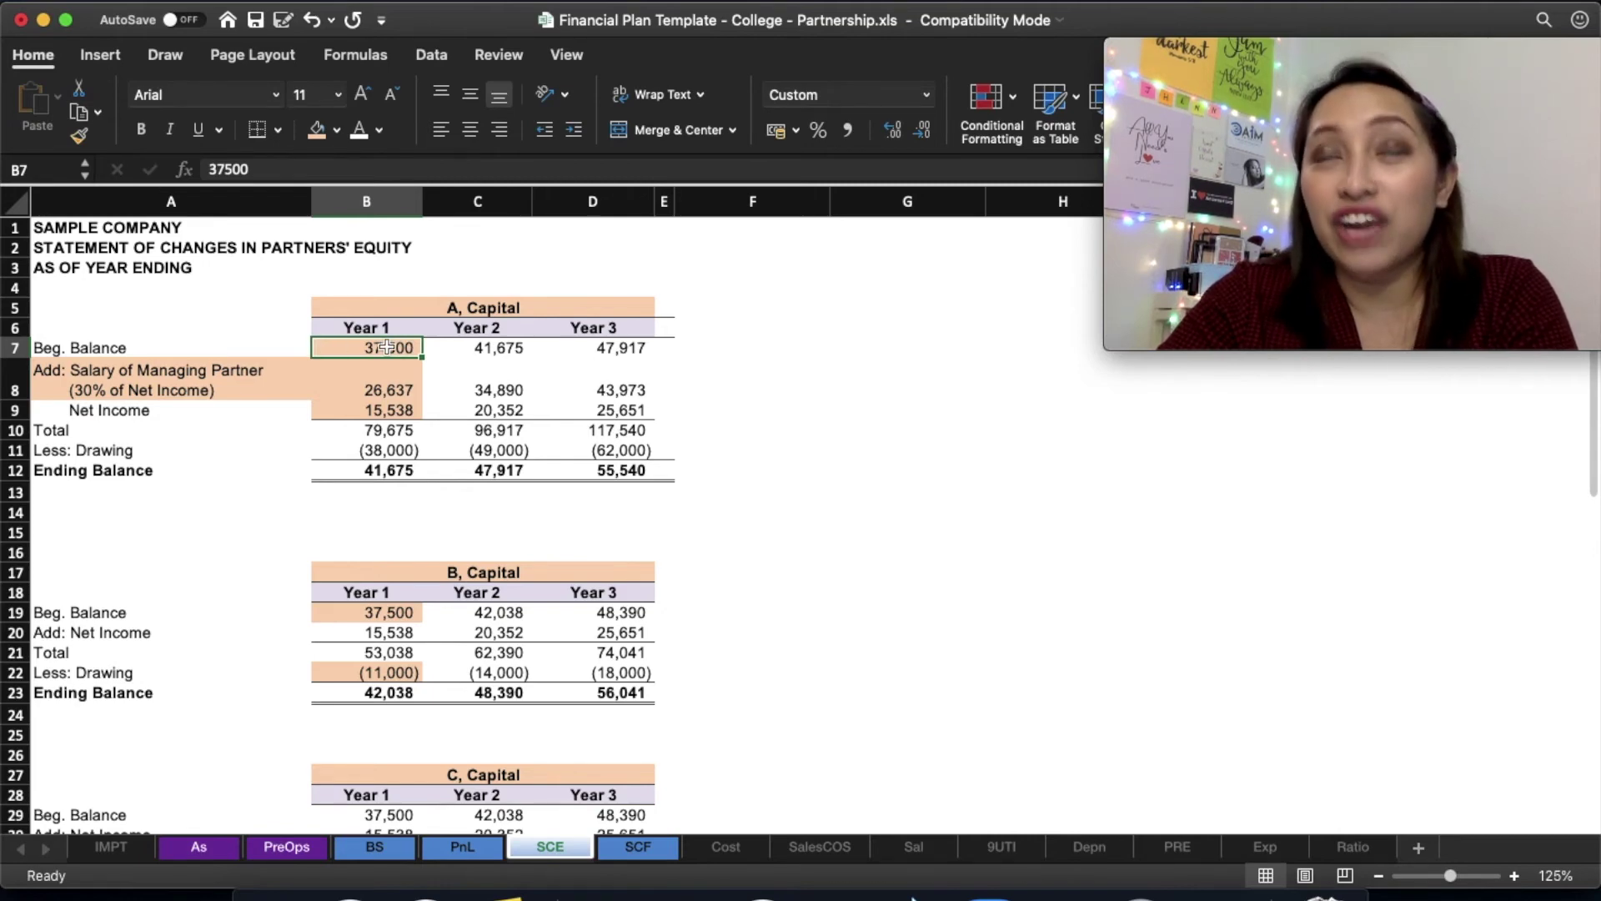
- On the PreOps sheet, inspect what Cash Received From Partners refers to
click(286, 847)
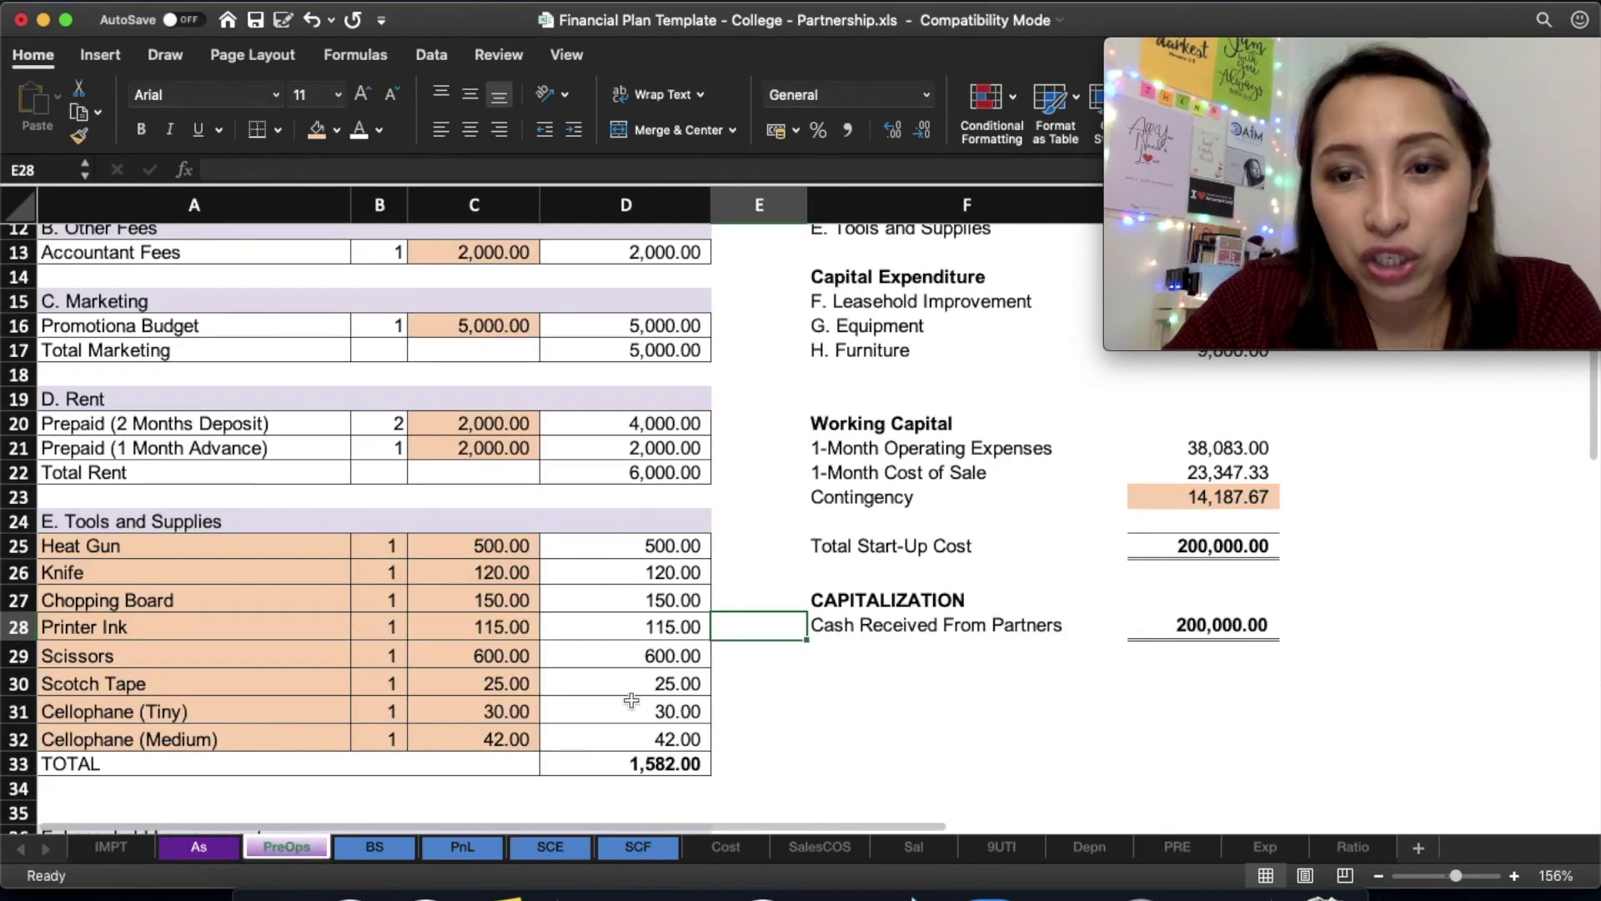
scroll(631, 700, up, 3)
click(1163, 678)
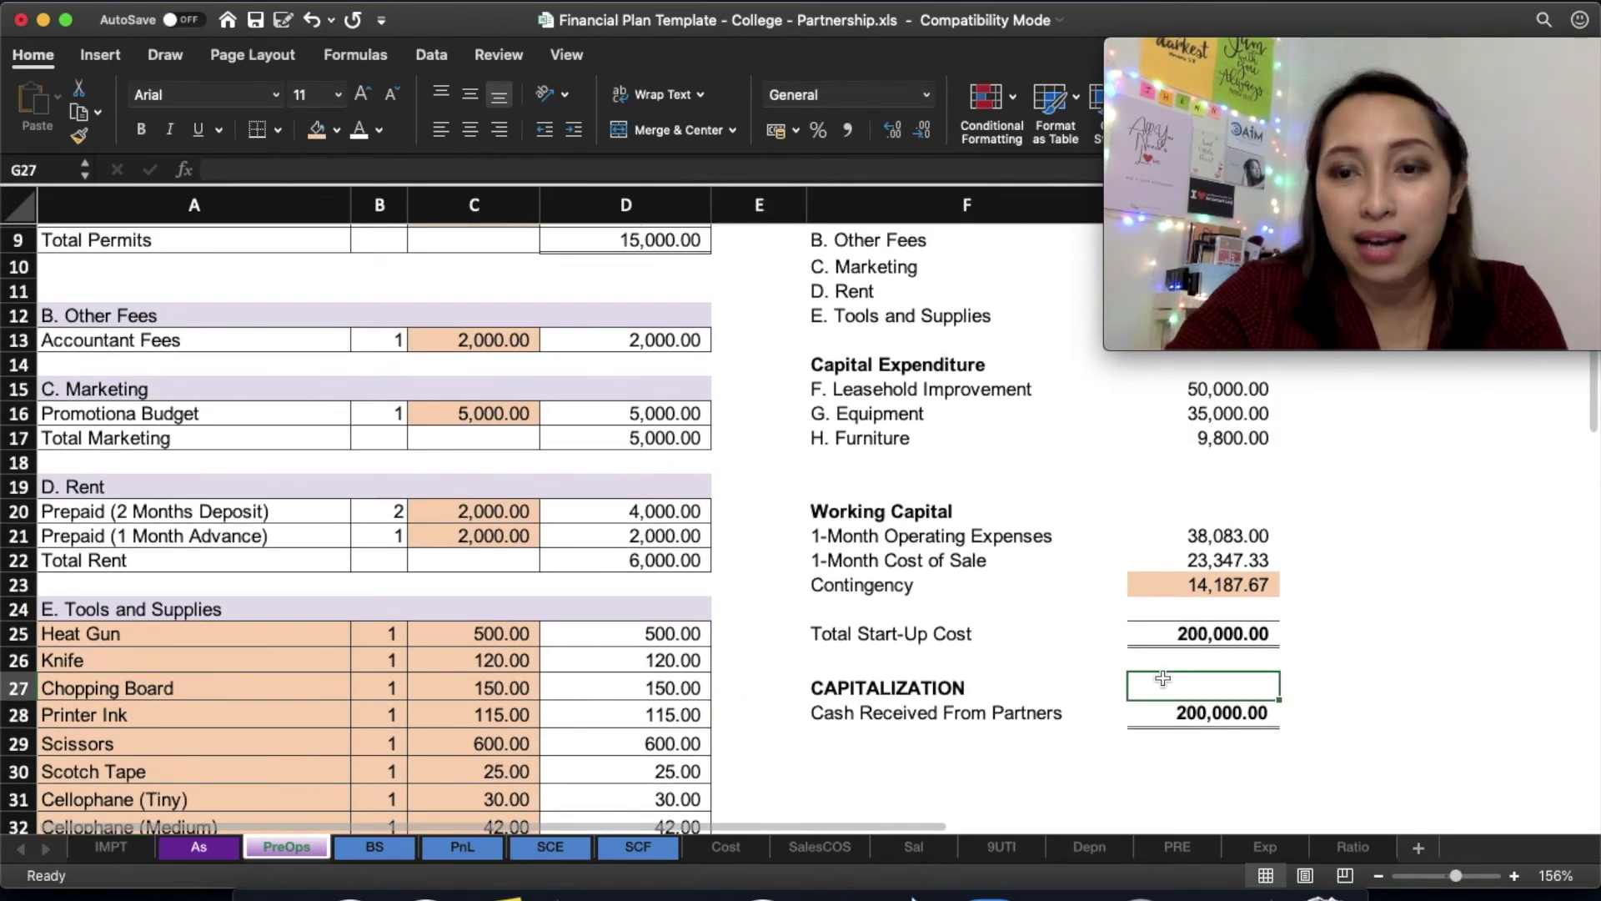
click(1198, 637)
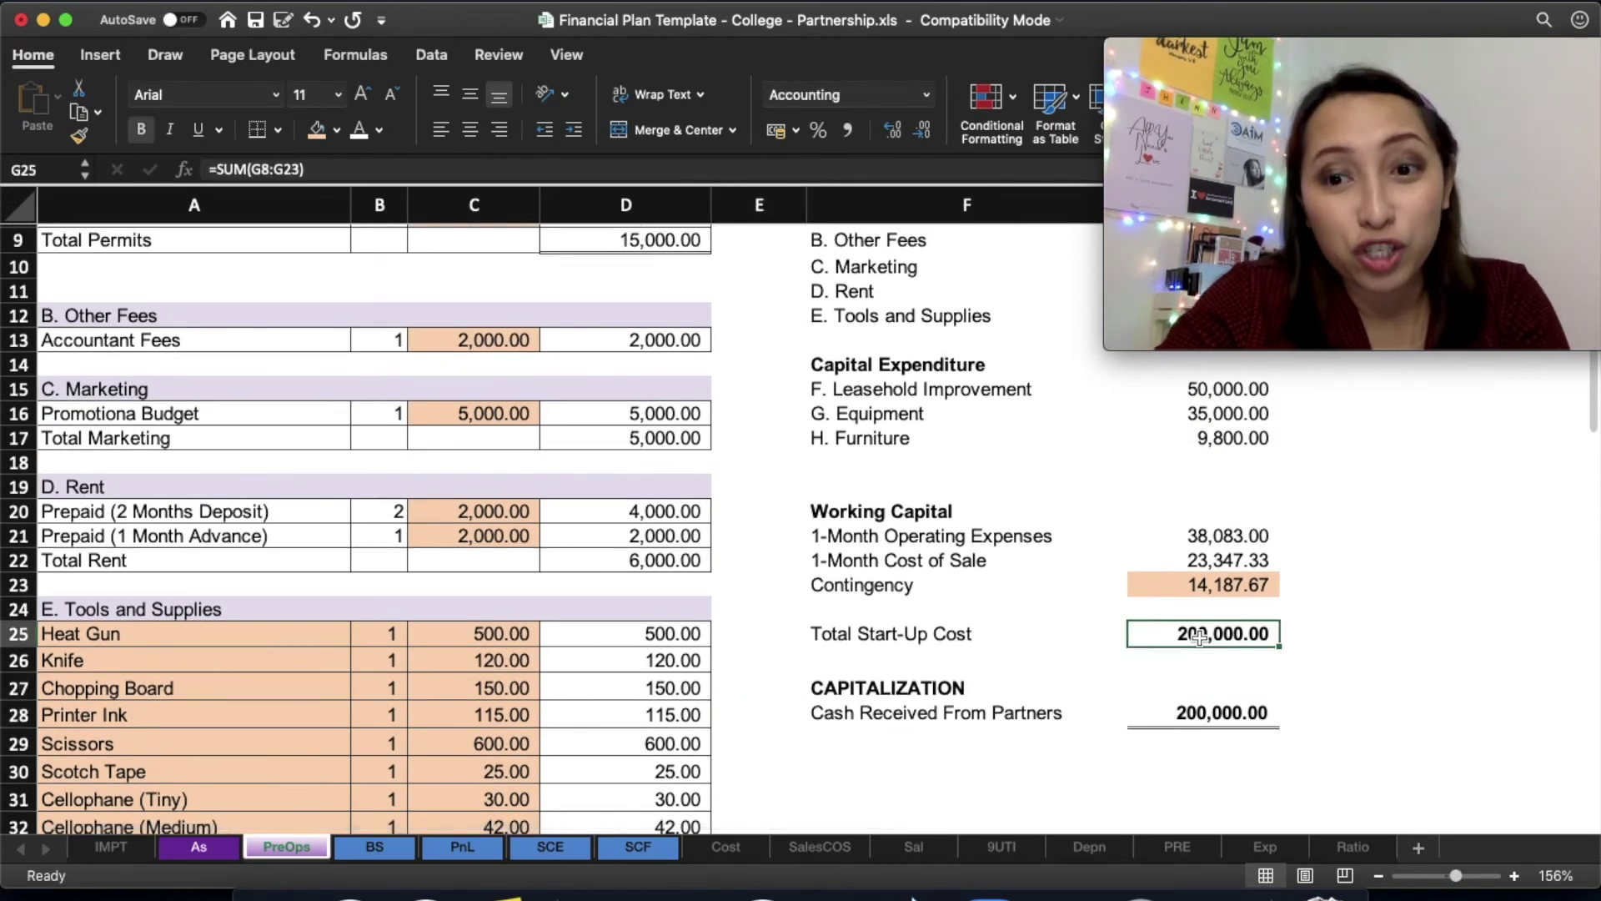
double_click(1226, 717)
key(Return)
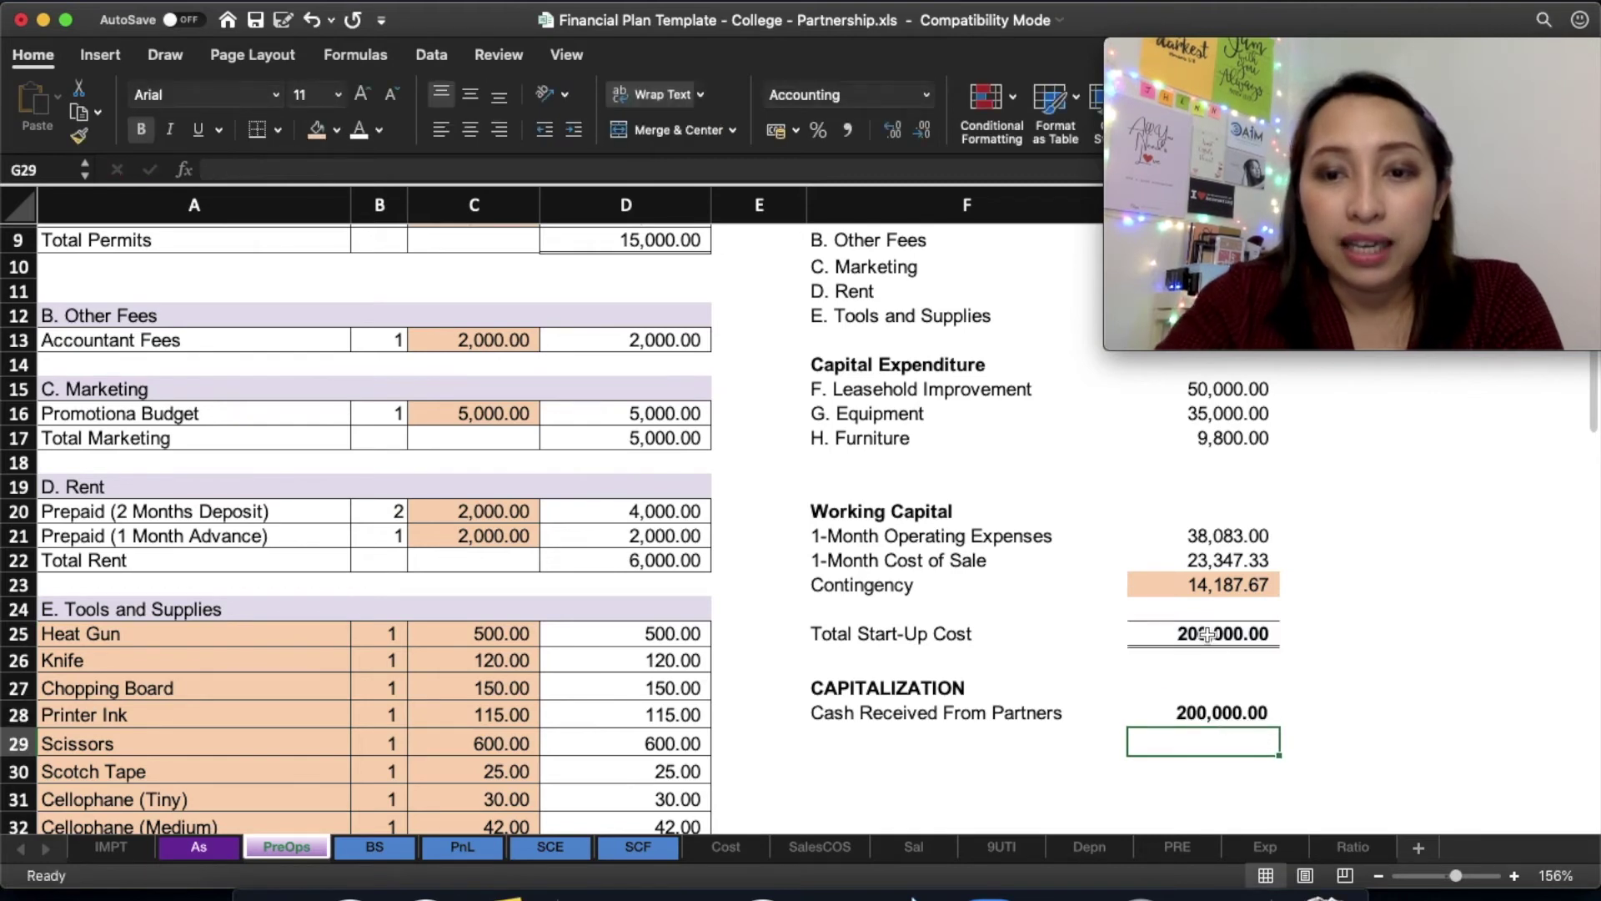
- Check the Total Start-Up Cost formula and its summed range totalling 200,000.00
click(1209, 638)
double_click(1210, 638)
key(Return)
scroll(1209, 639, up, 3)
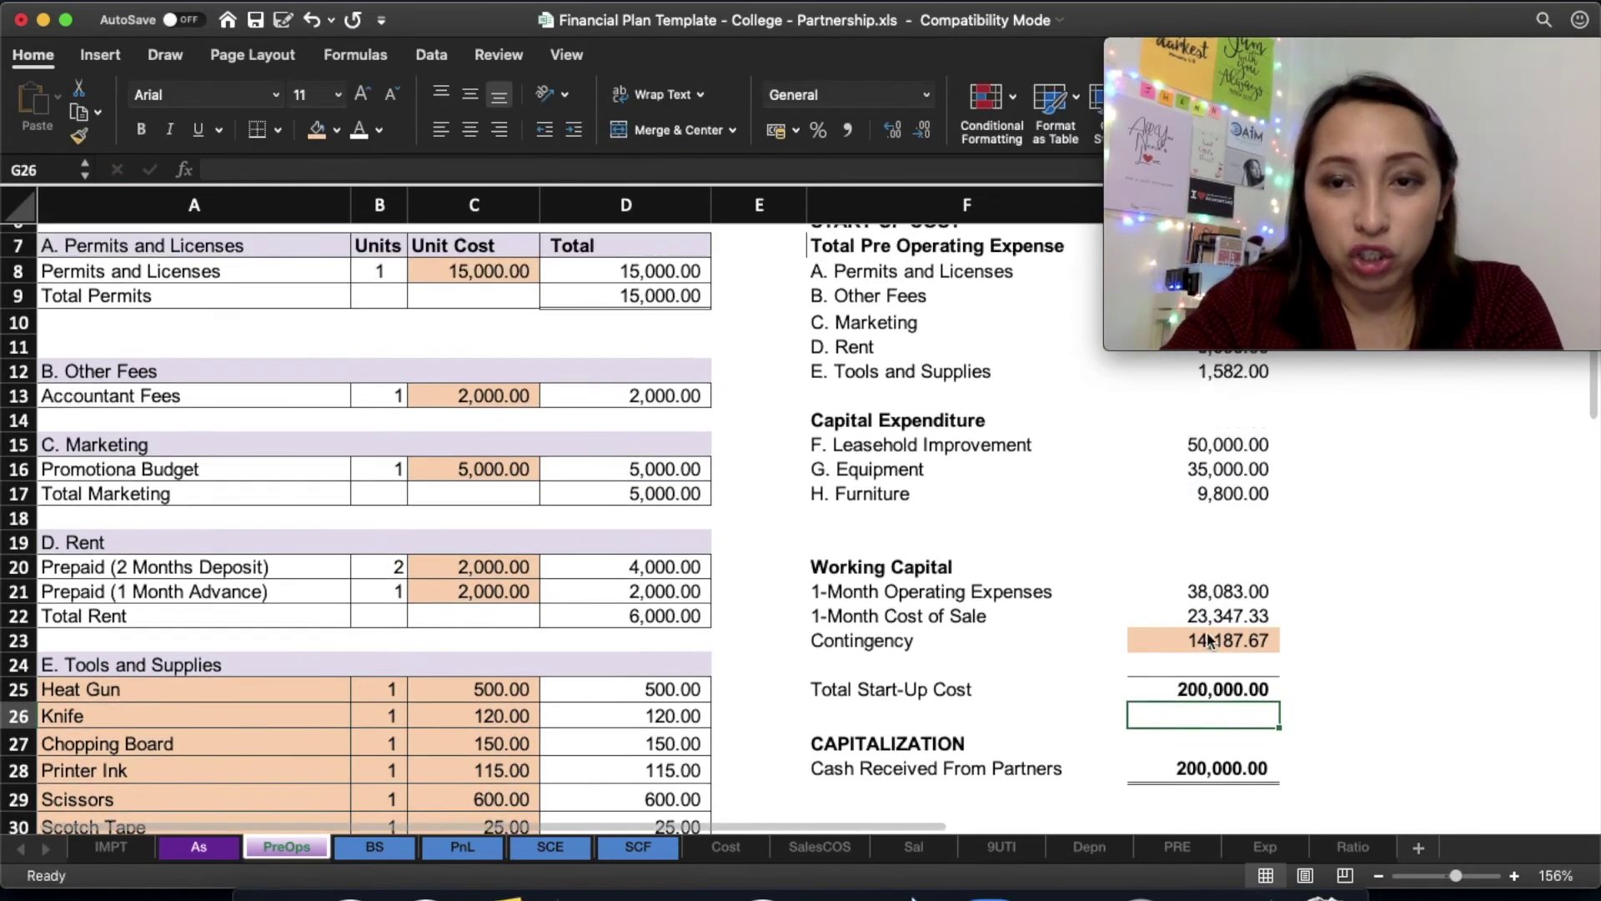
scroll(1205, 659, down, 3)
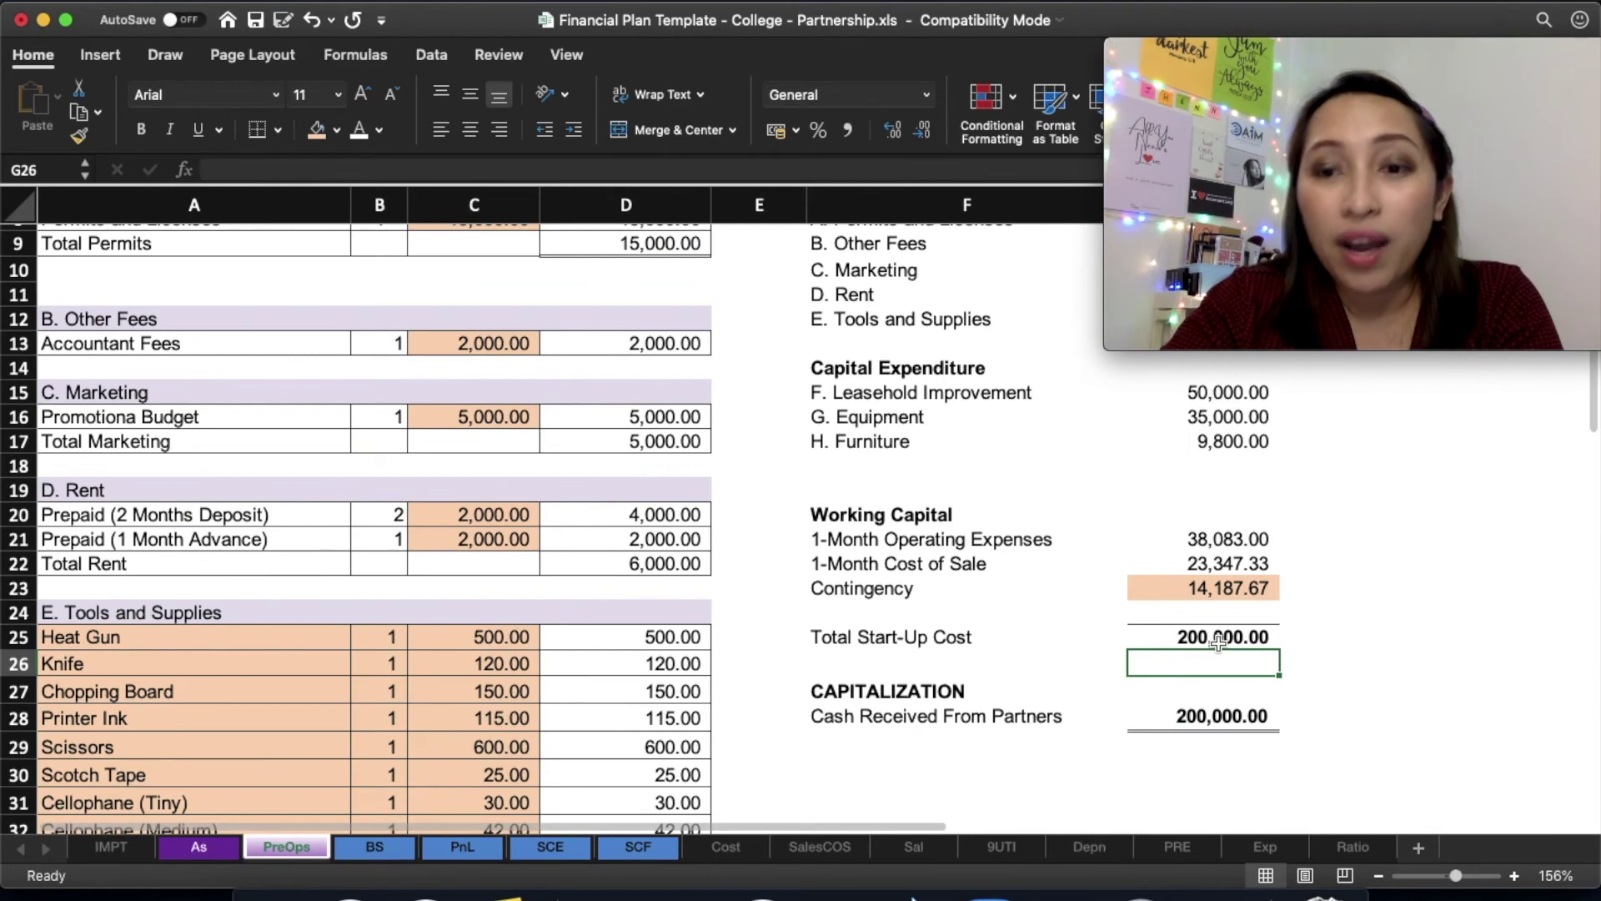
click(1205, 638)
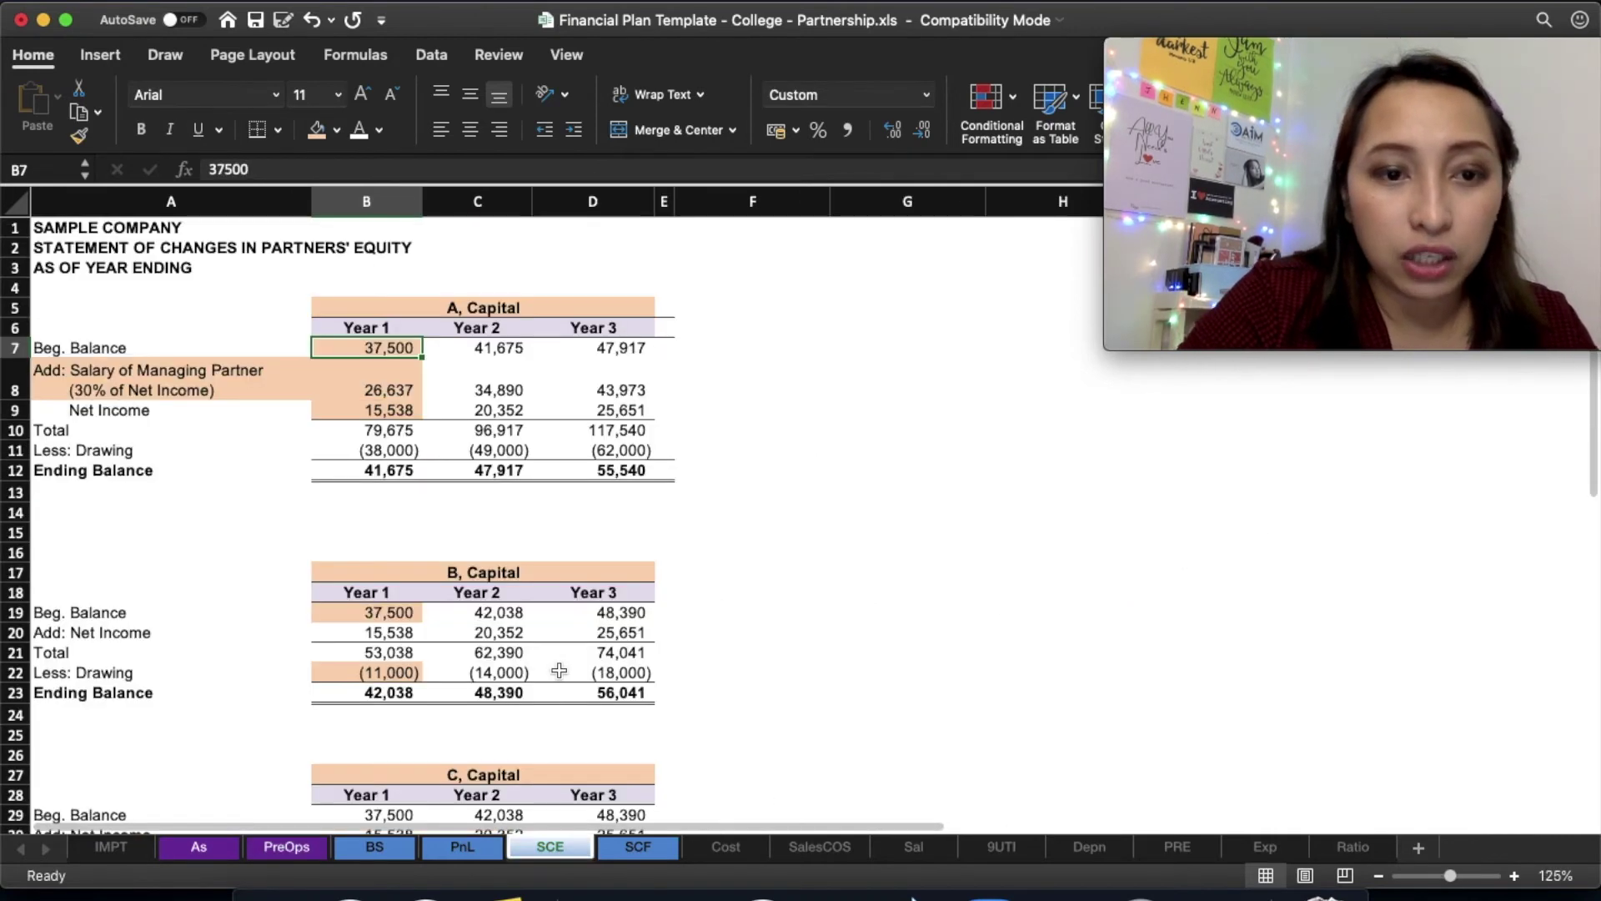
scroll(558, 671, down, 3)
- Enter 50,000 as partner A's Year 1 beginning balance and check the salary formula
scroll(559, 667, up, 3)
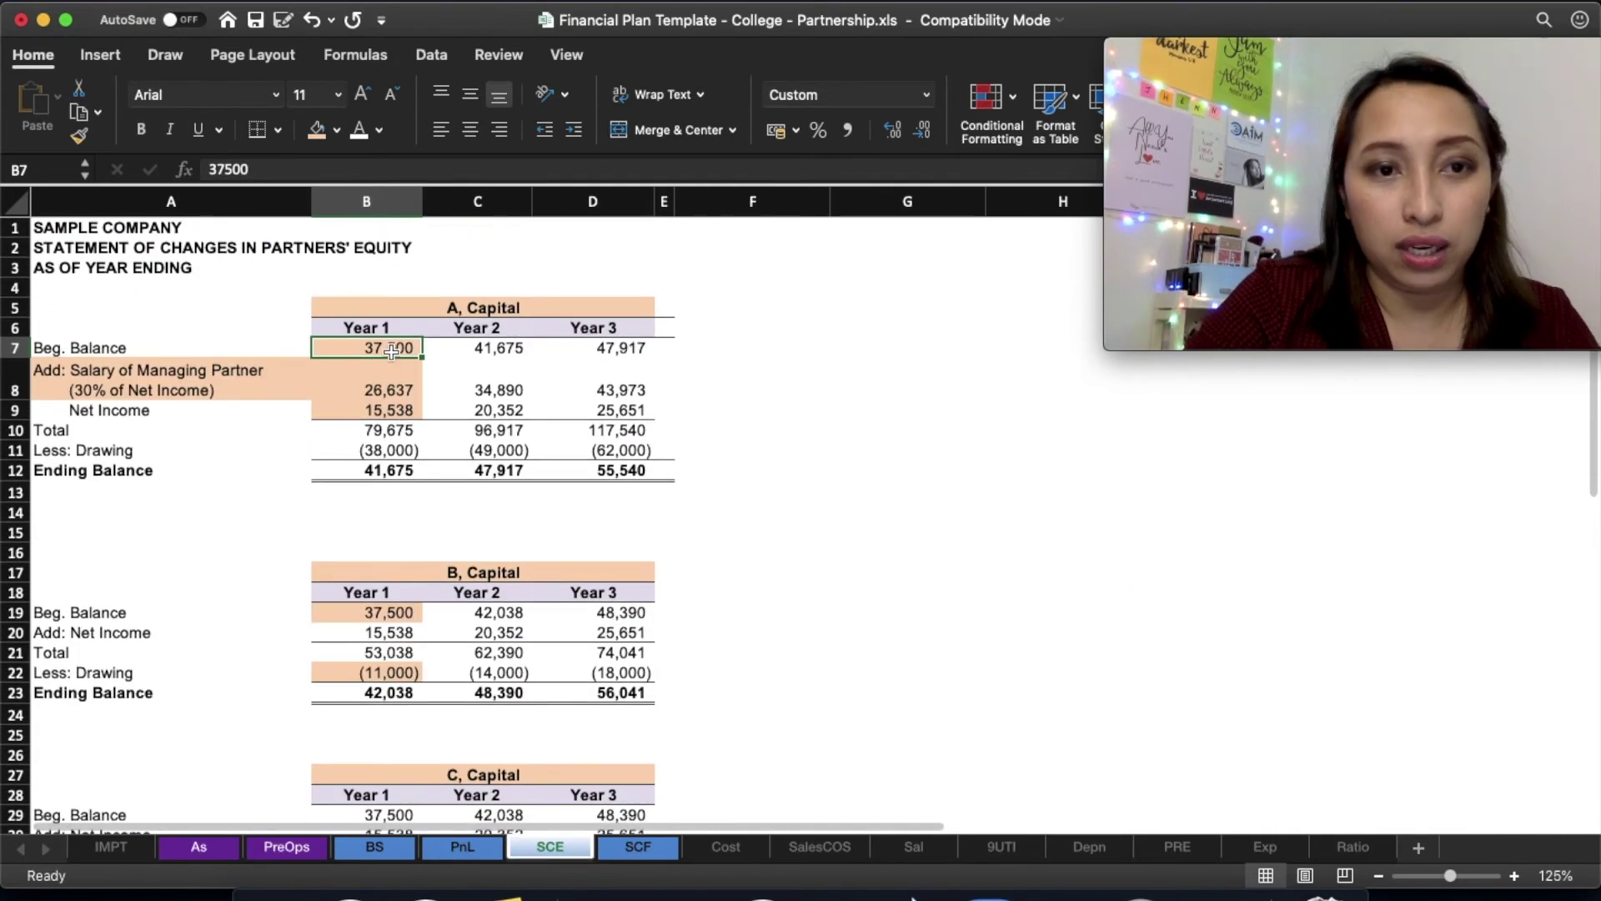
text(50000)
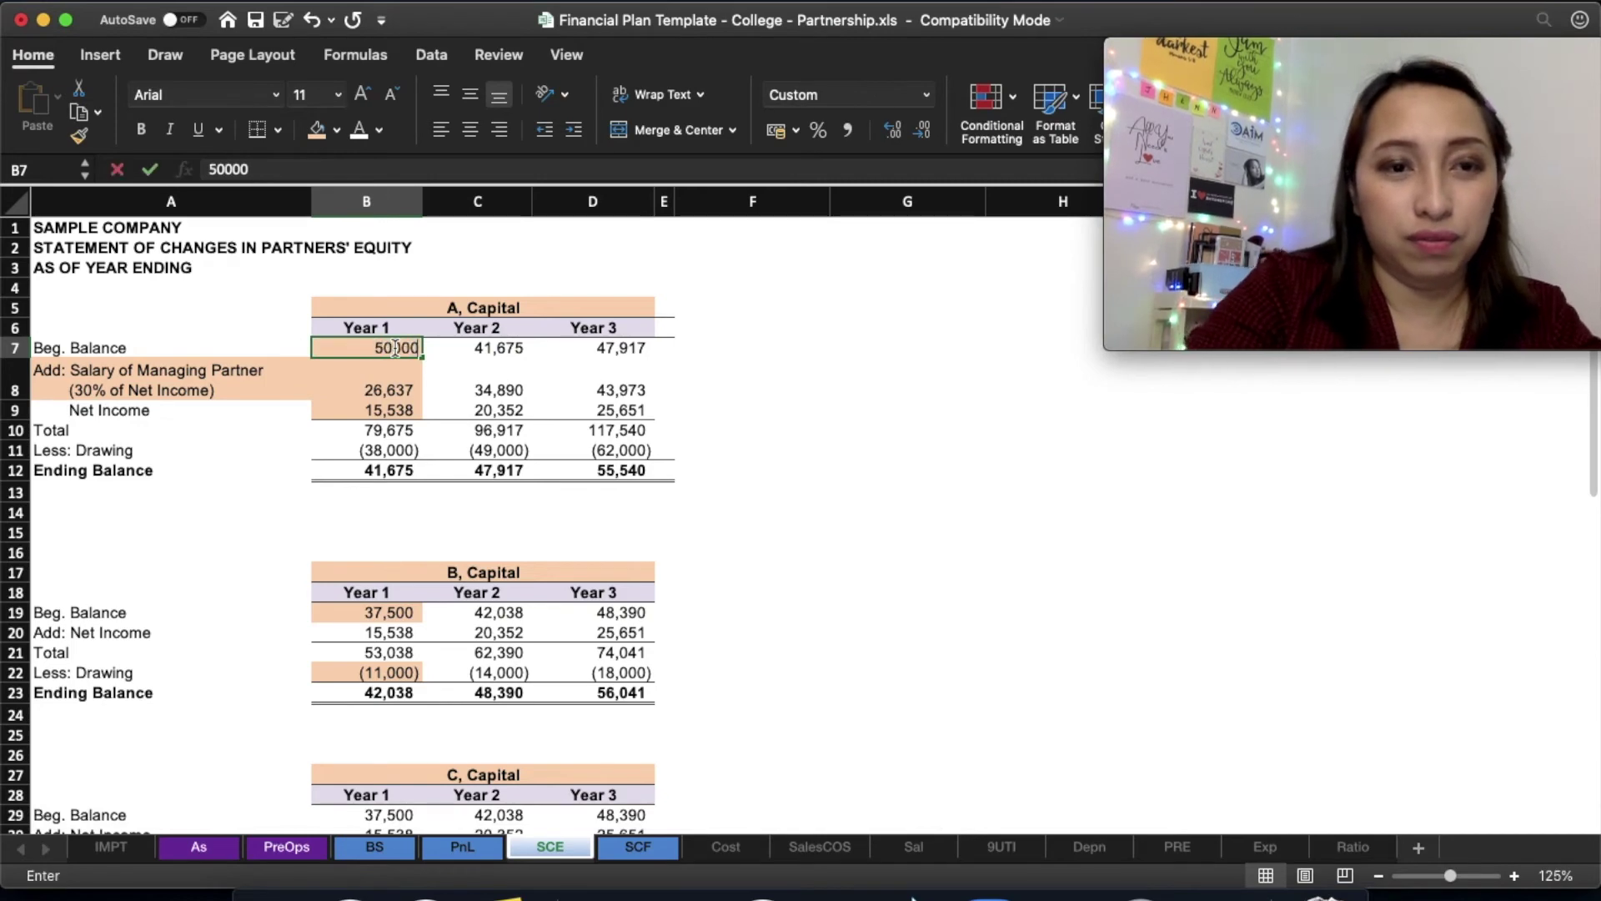
key(Return)
click(395, 349)
key(super+c)
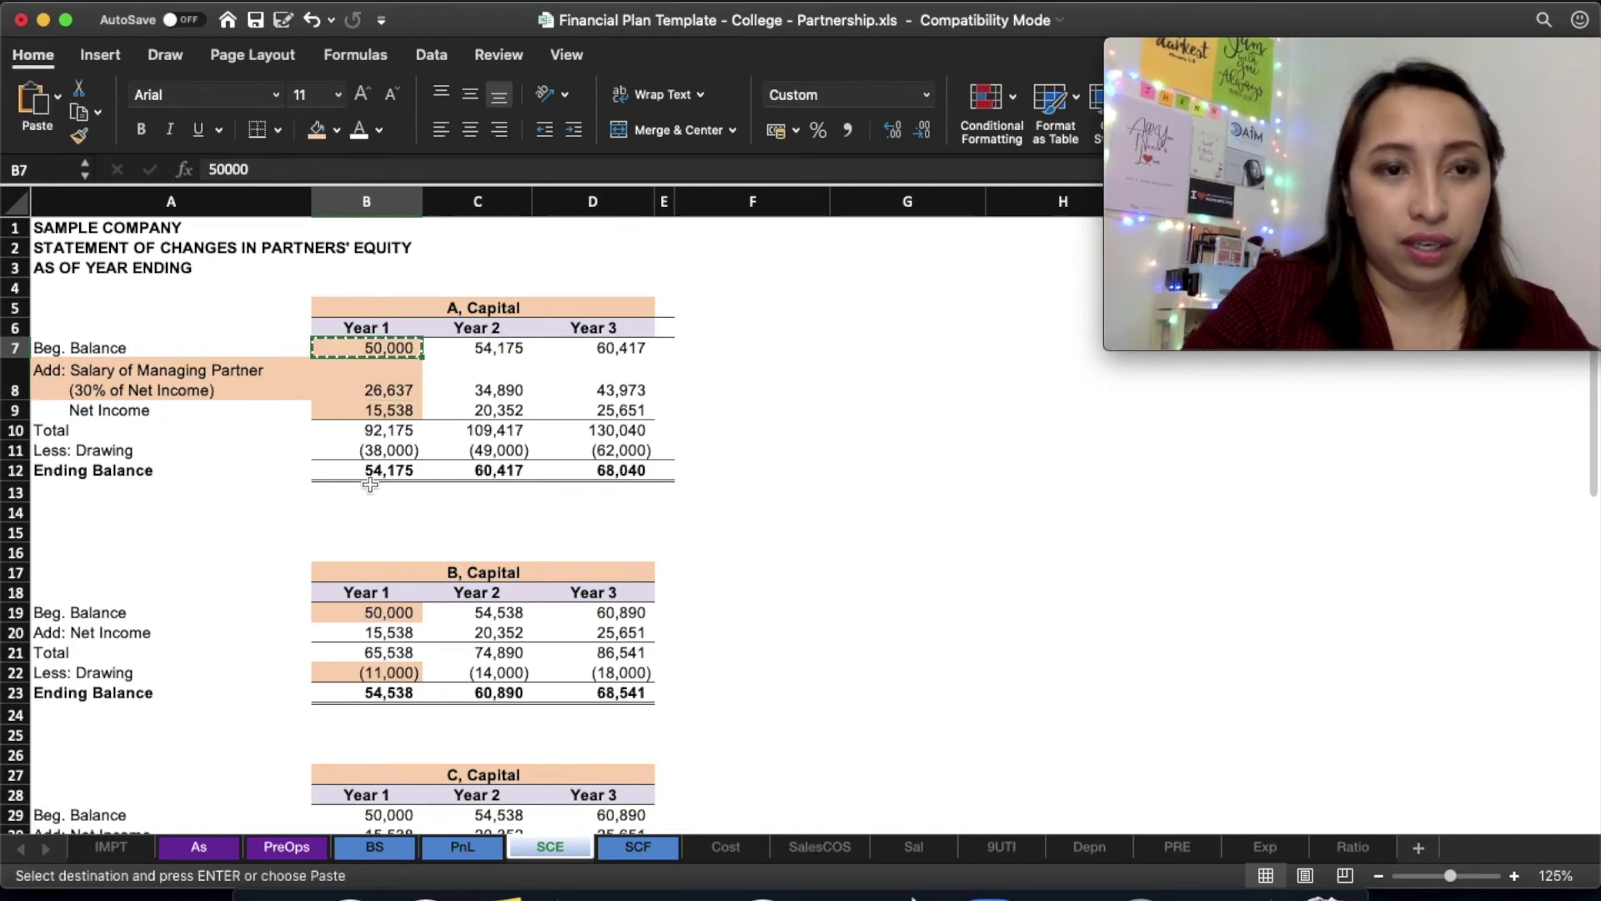
key(Escape)
click(356, 360)
click(354, 351)
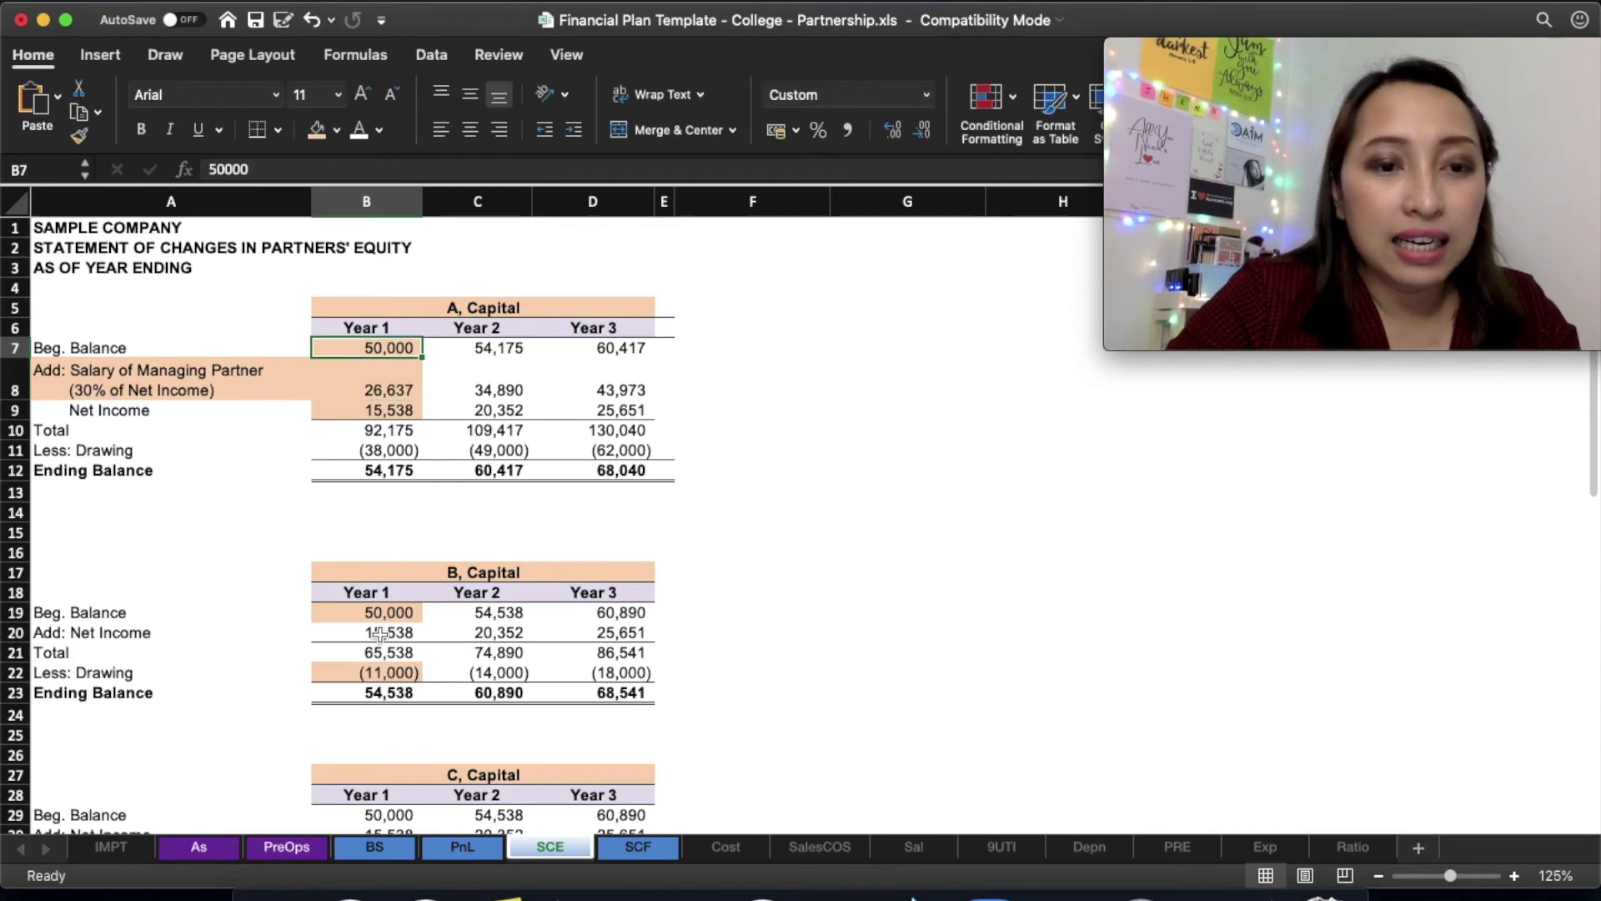
- Set partner B's beginning balance B19 to No Fill, removing the orange colour
click(381, 606)
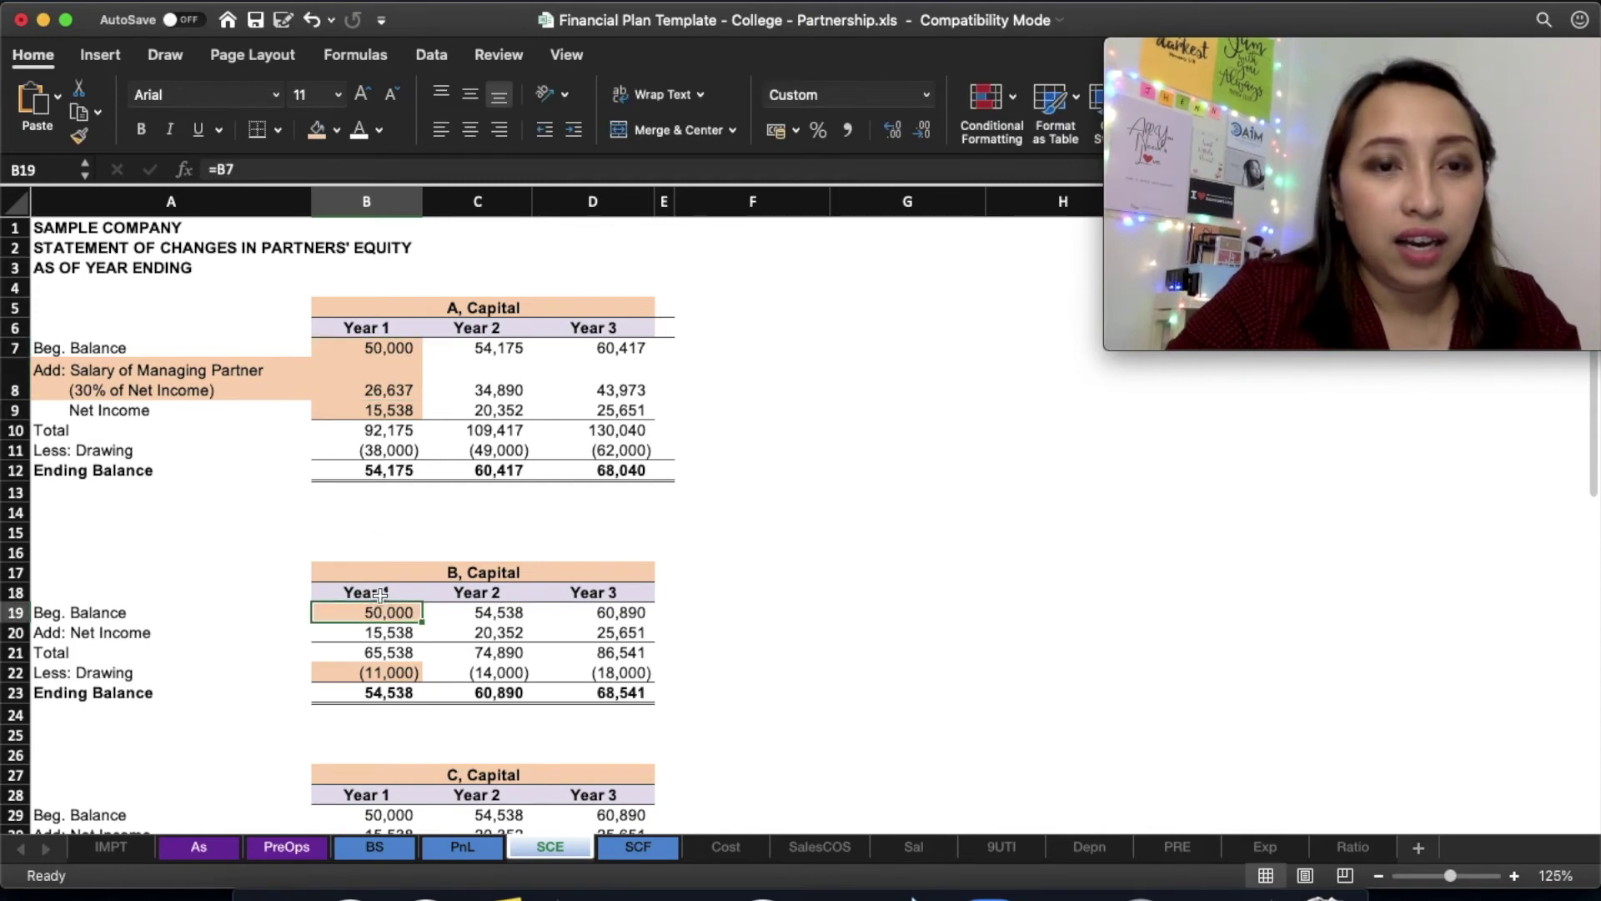
click(336, 129)
click(401, 174)
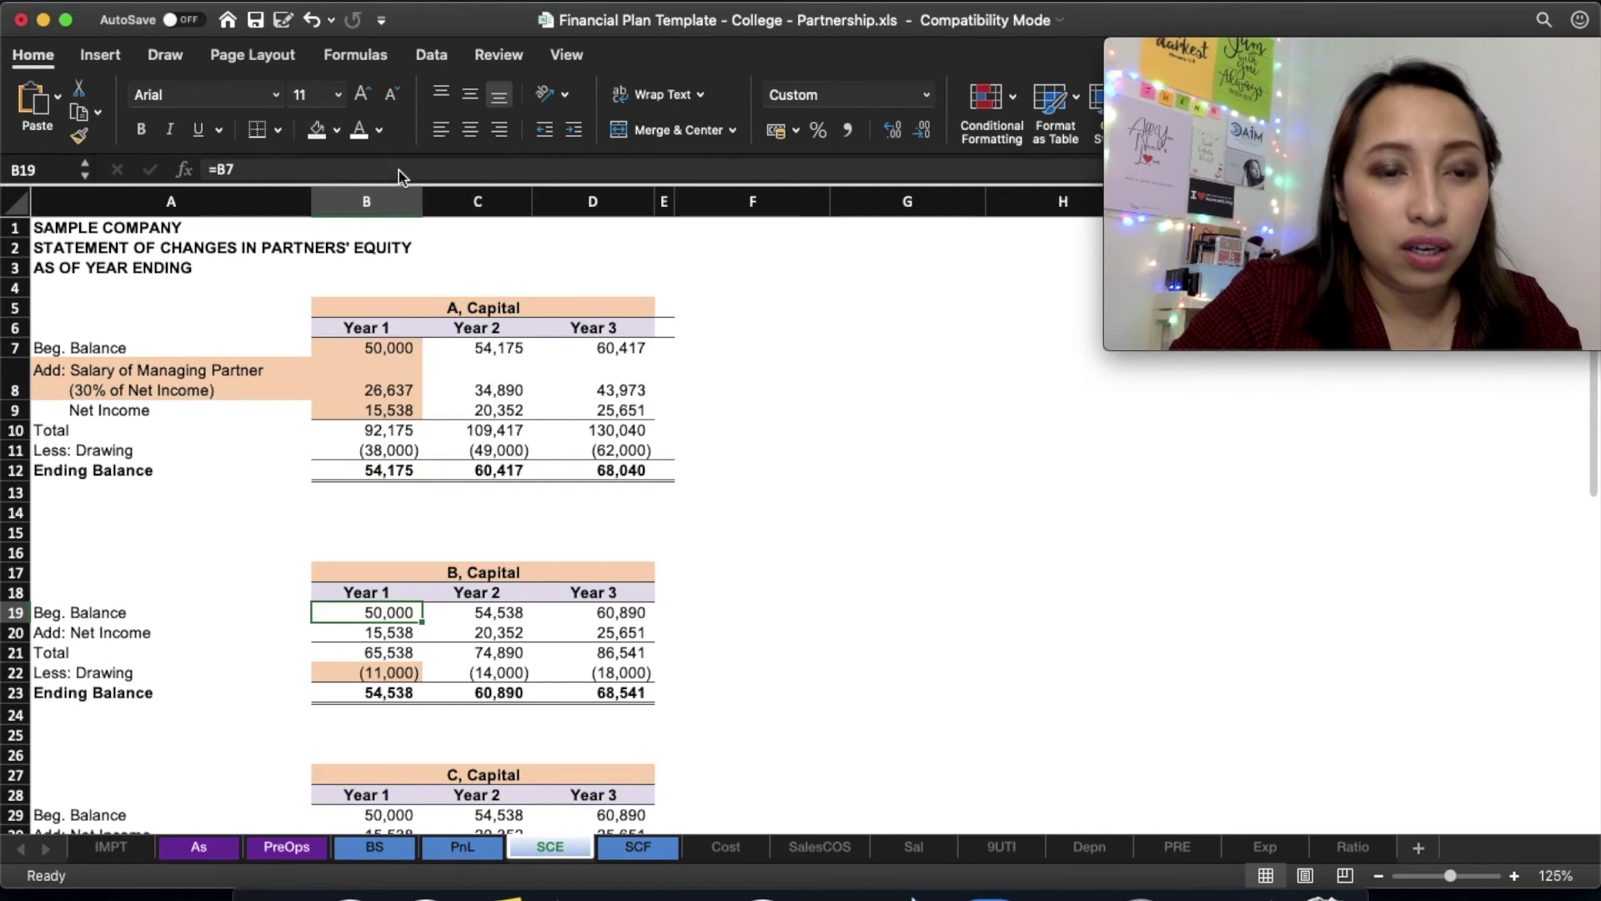
scroll(413, 689, down, 3)
click(401, 540)
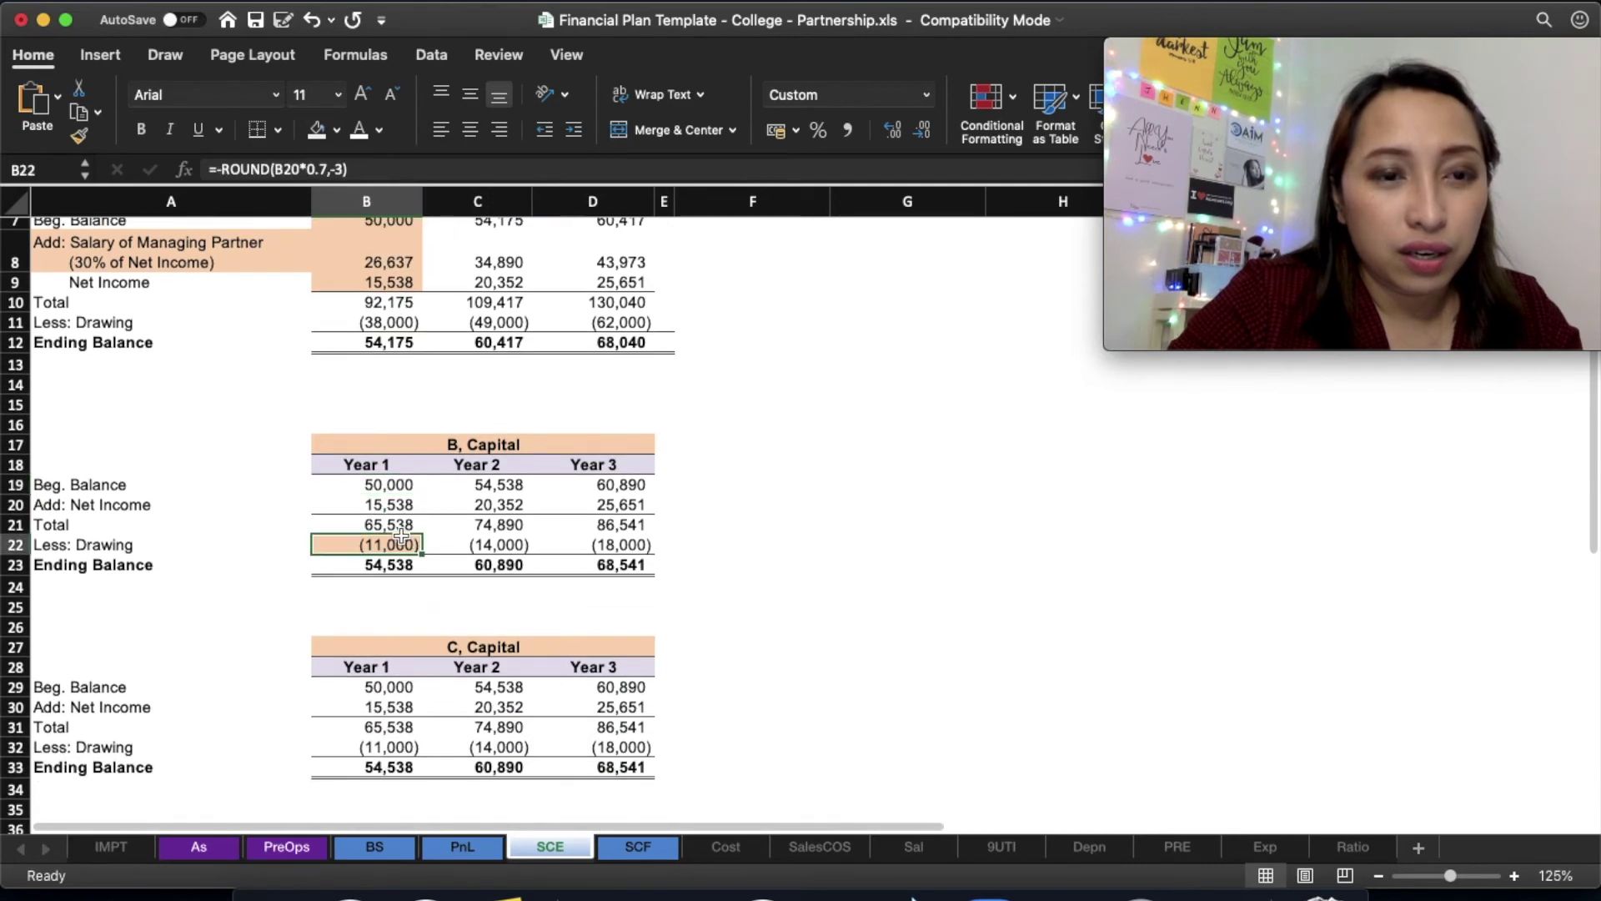
- Recheck partner A's beginning balance, managing-partner salary and net income share
scroll(479, 510, down, 15)
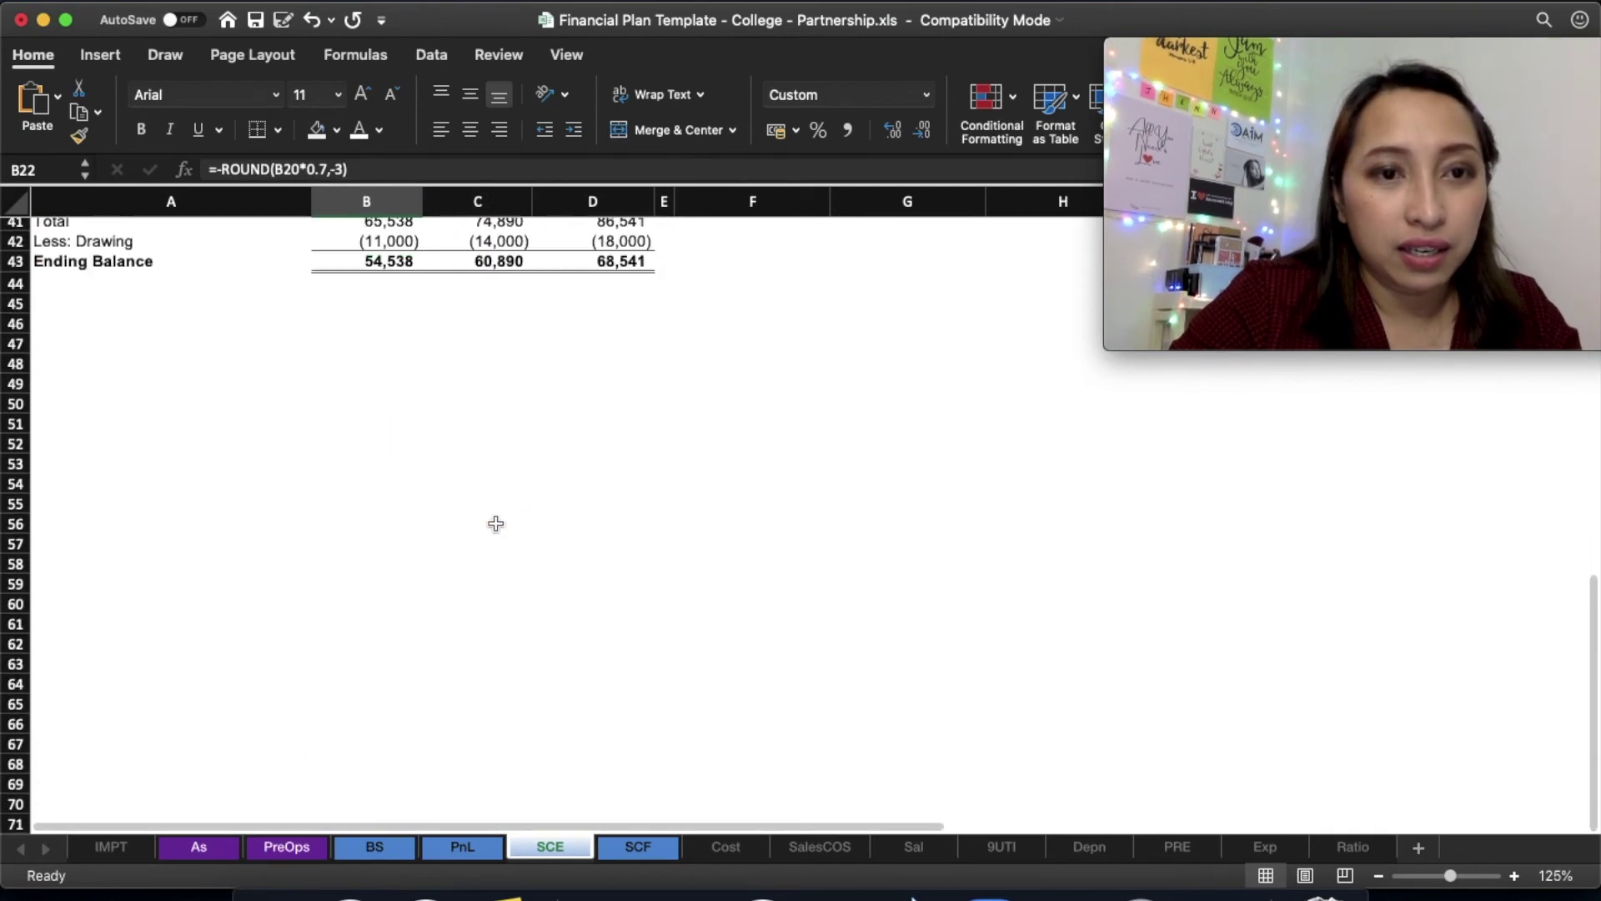
scroll(496, 522, up, 10)
scroll(495, 522, up, 6)
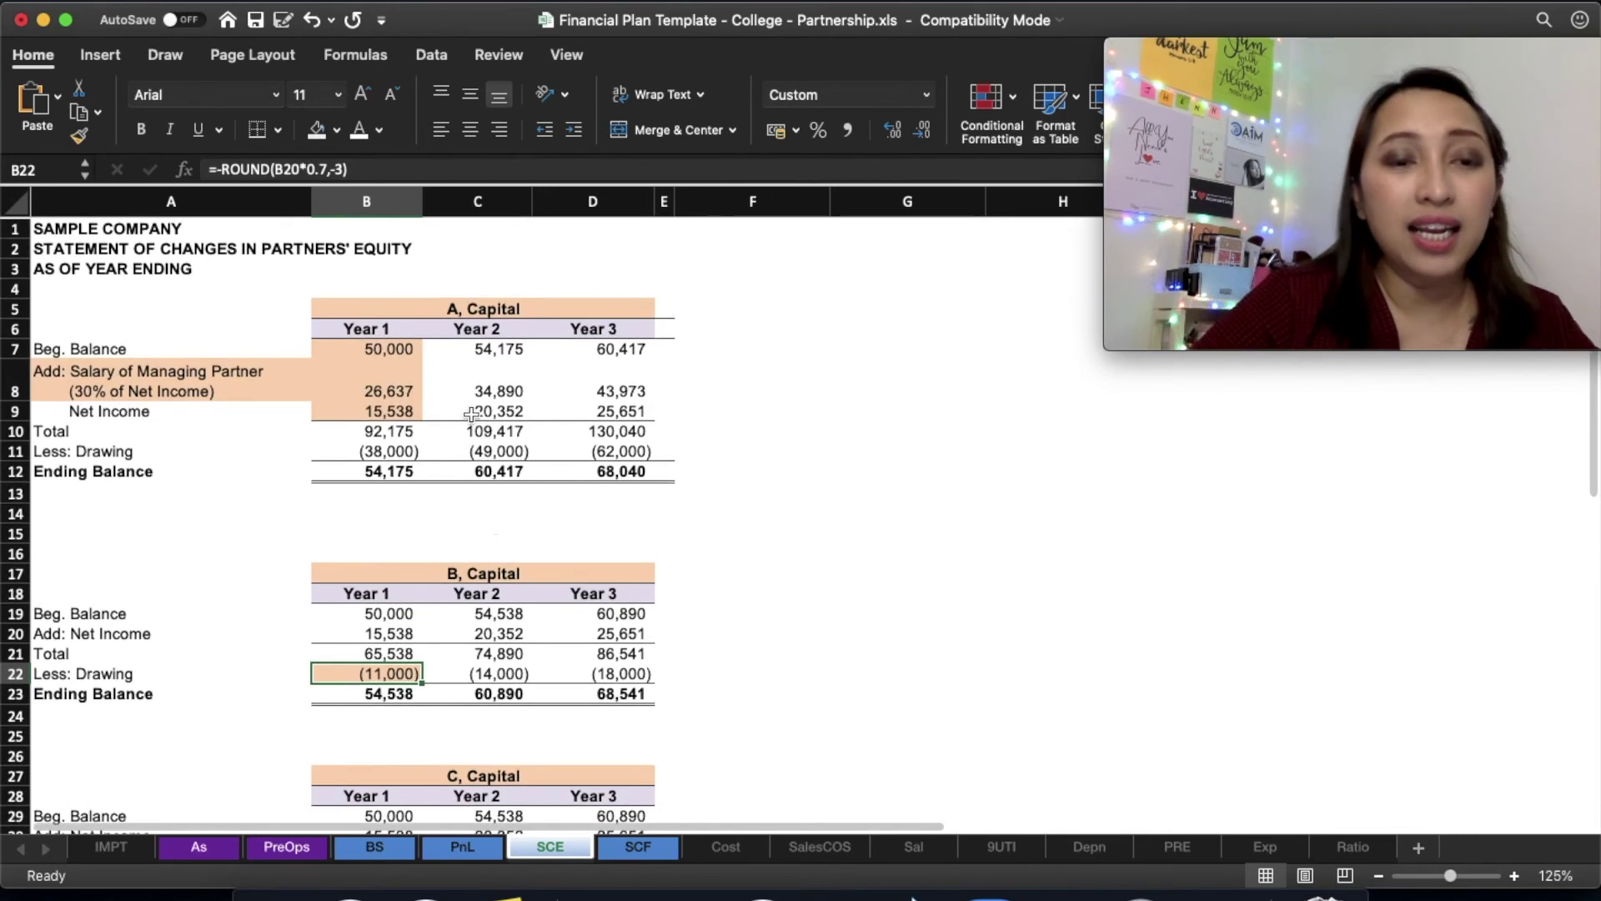
click(406, 348)
key(Down)
key(Down)
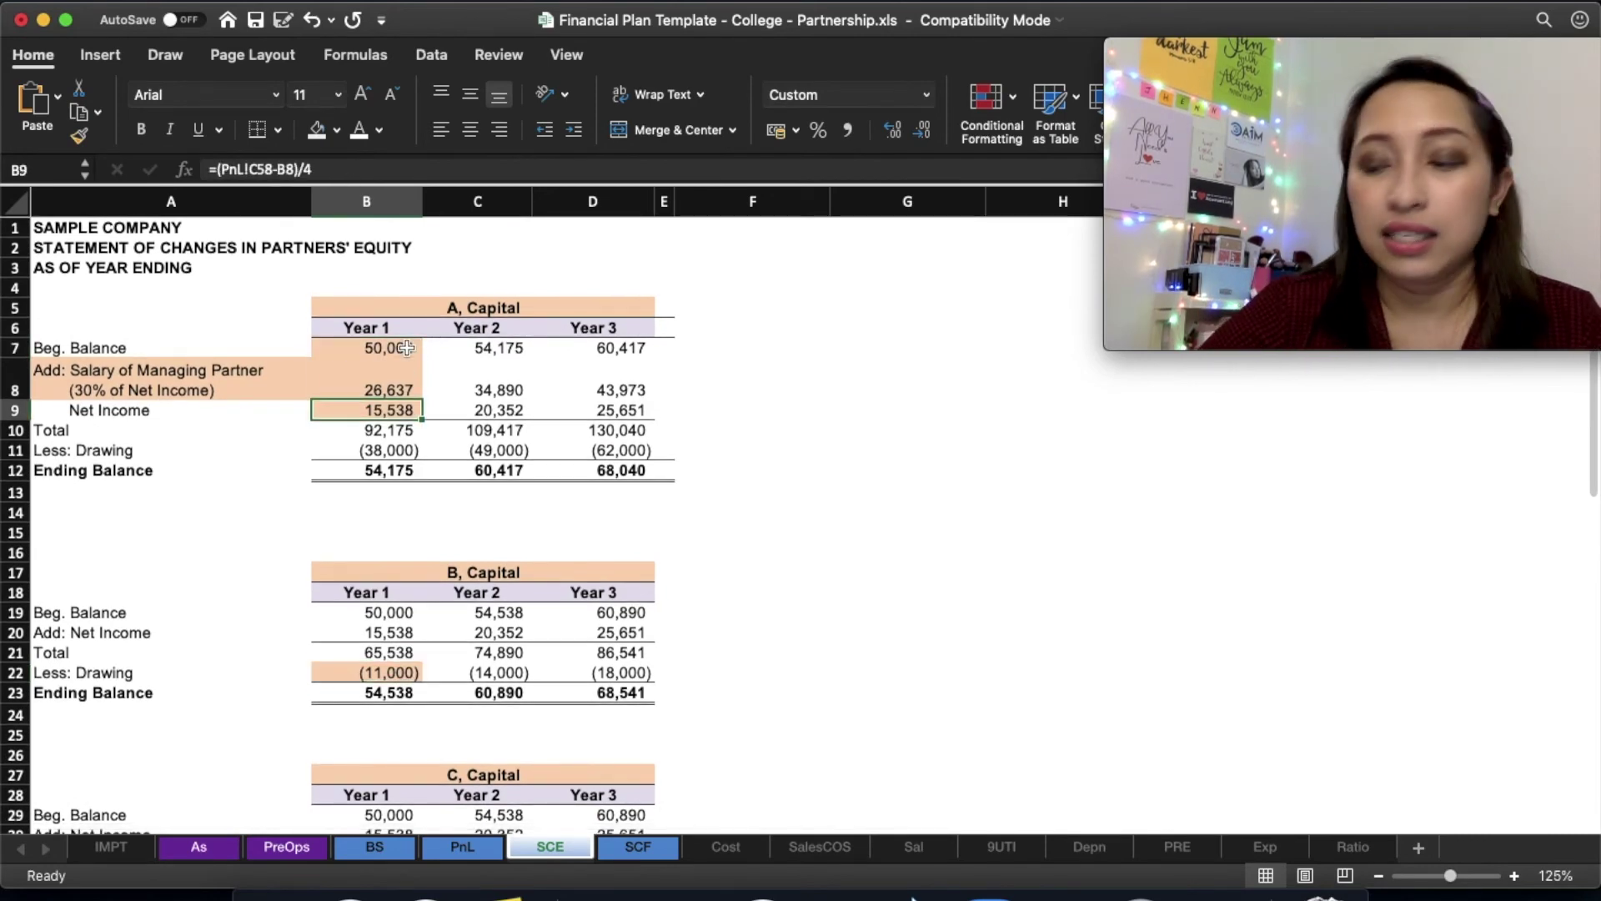
key(Up)
click(203, 370)
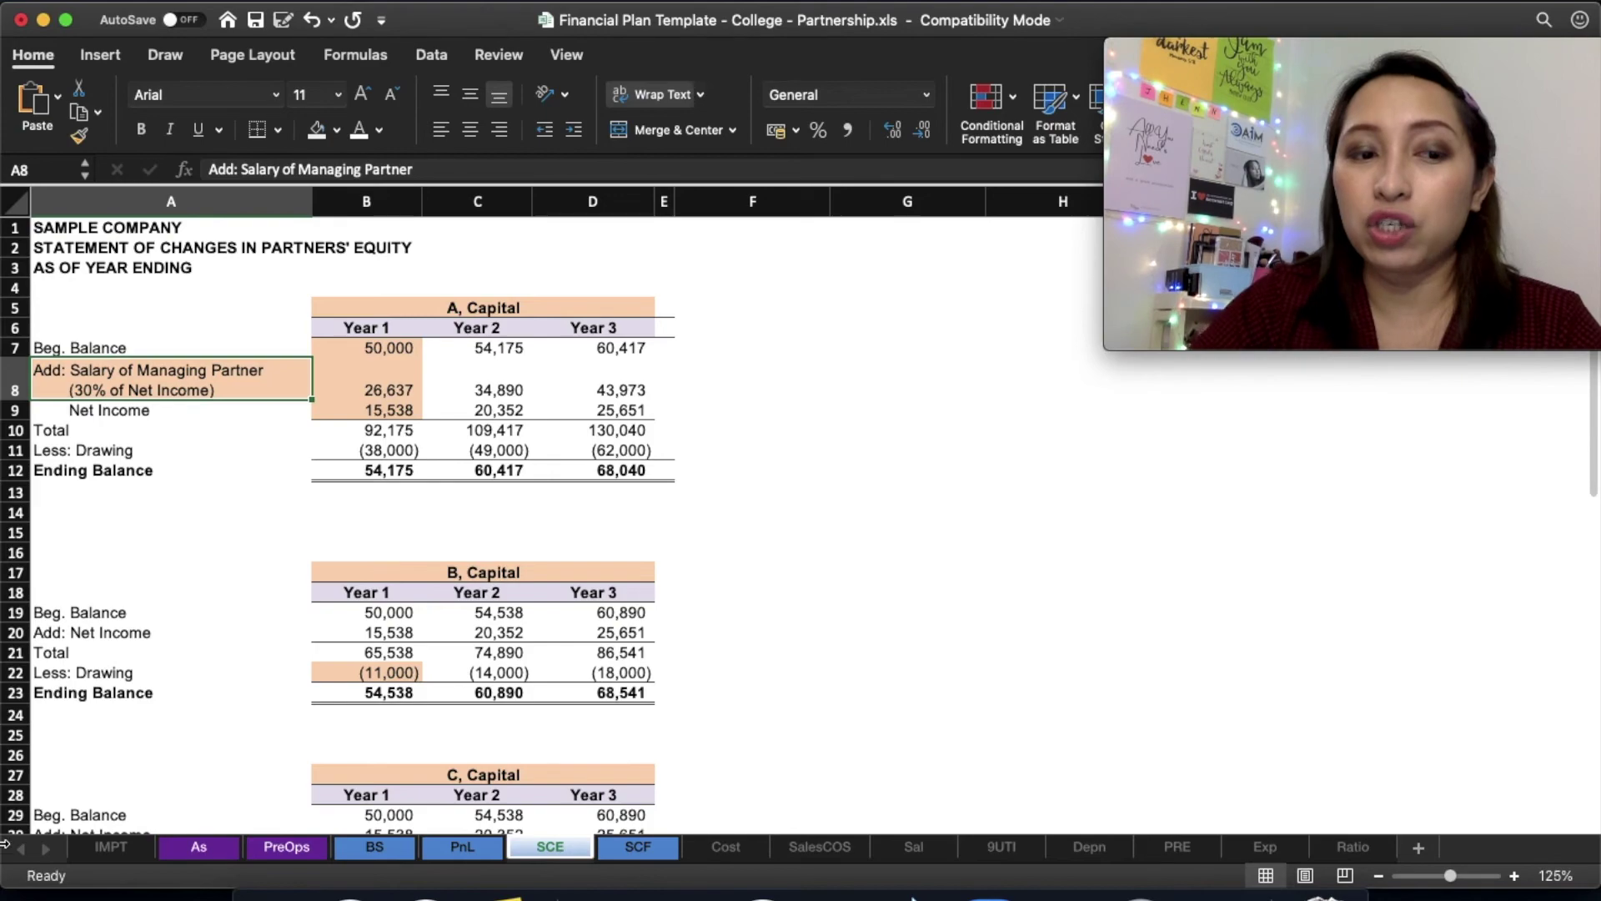
- Read the IMPT section 6 equity guidelines in B40–B41, then bring up the Sal sheet
click(92, 852)
scroll(167, 726, down, 10)
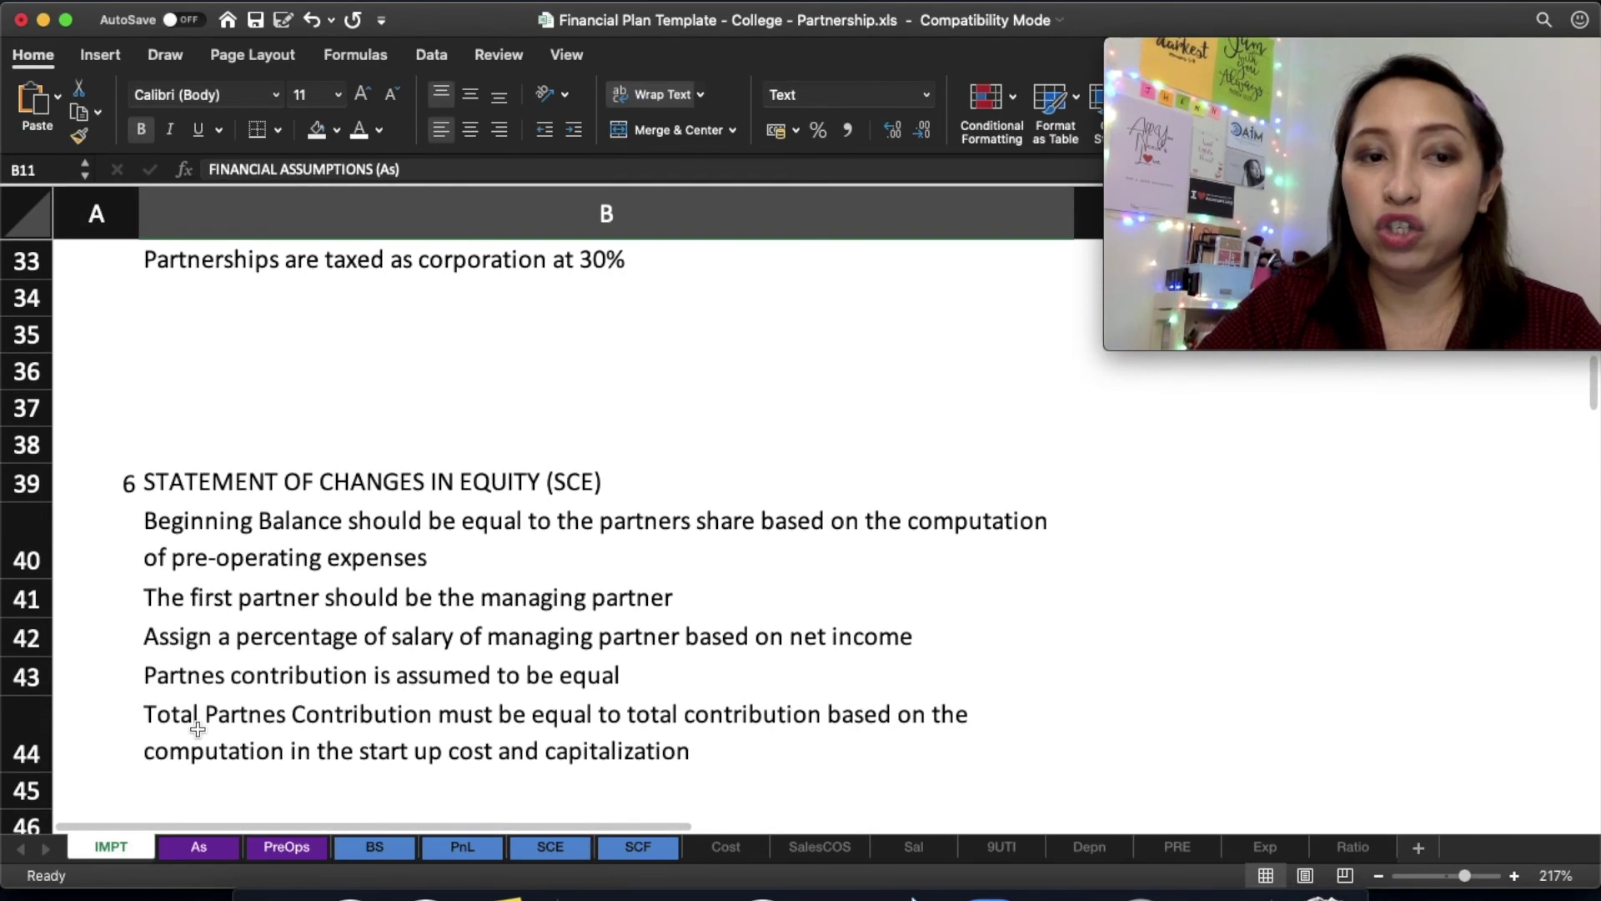
scroll(197, 729, up, 3)
scroll(197, 730, down, 4)
scroll(197, 729, up, 3)
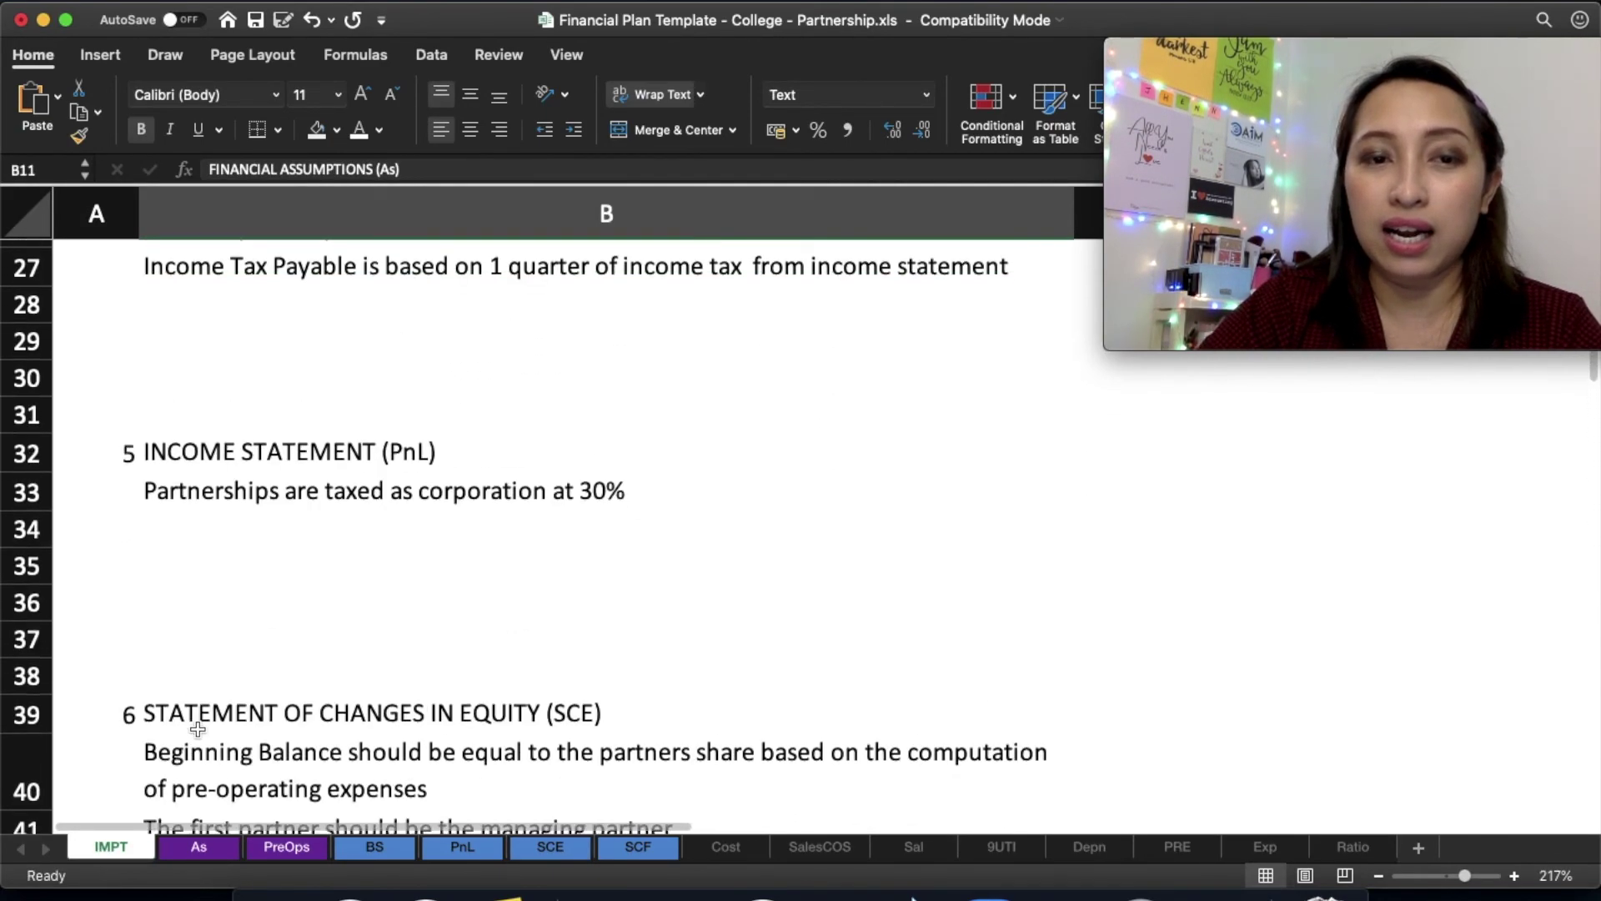
scroll(197, 726, down, 3)
click(271, 482)
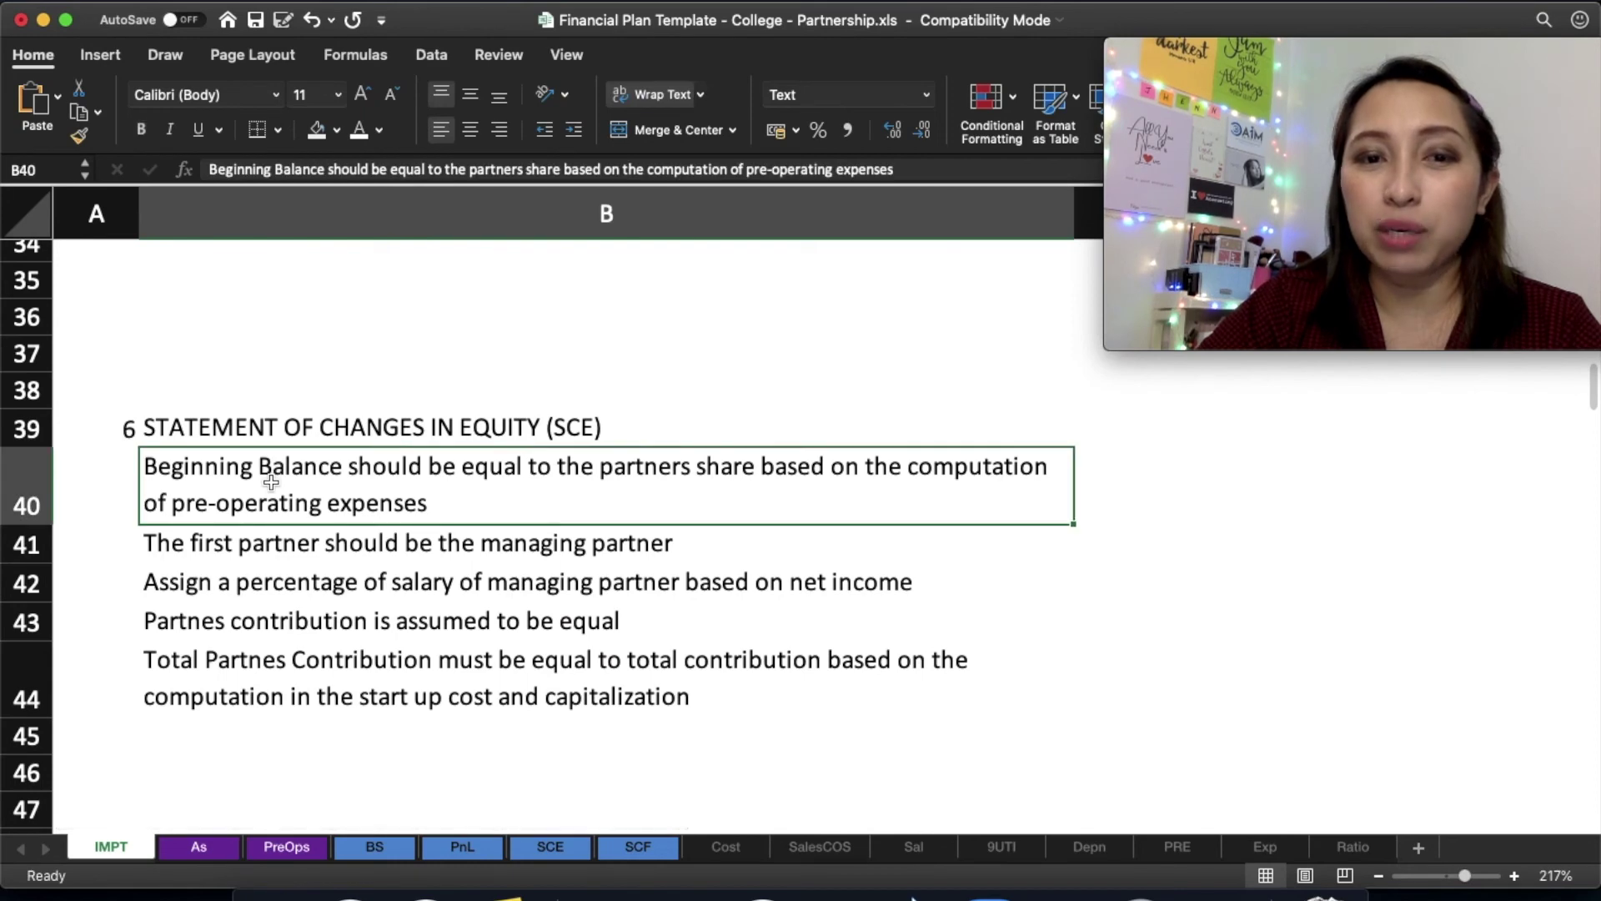
click(265, 551)
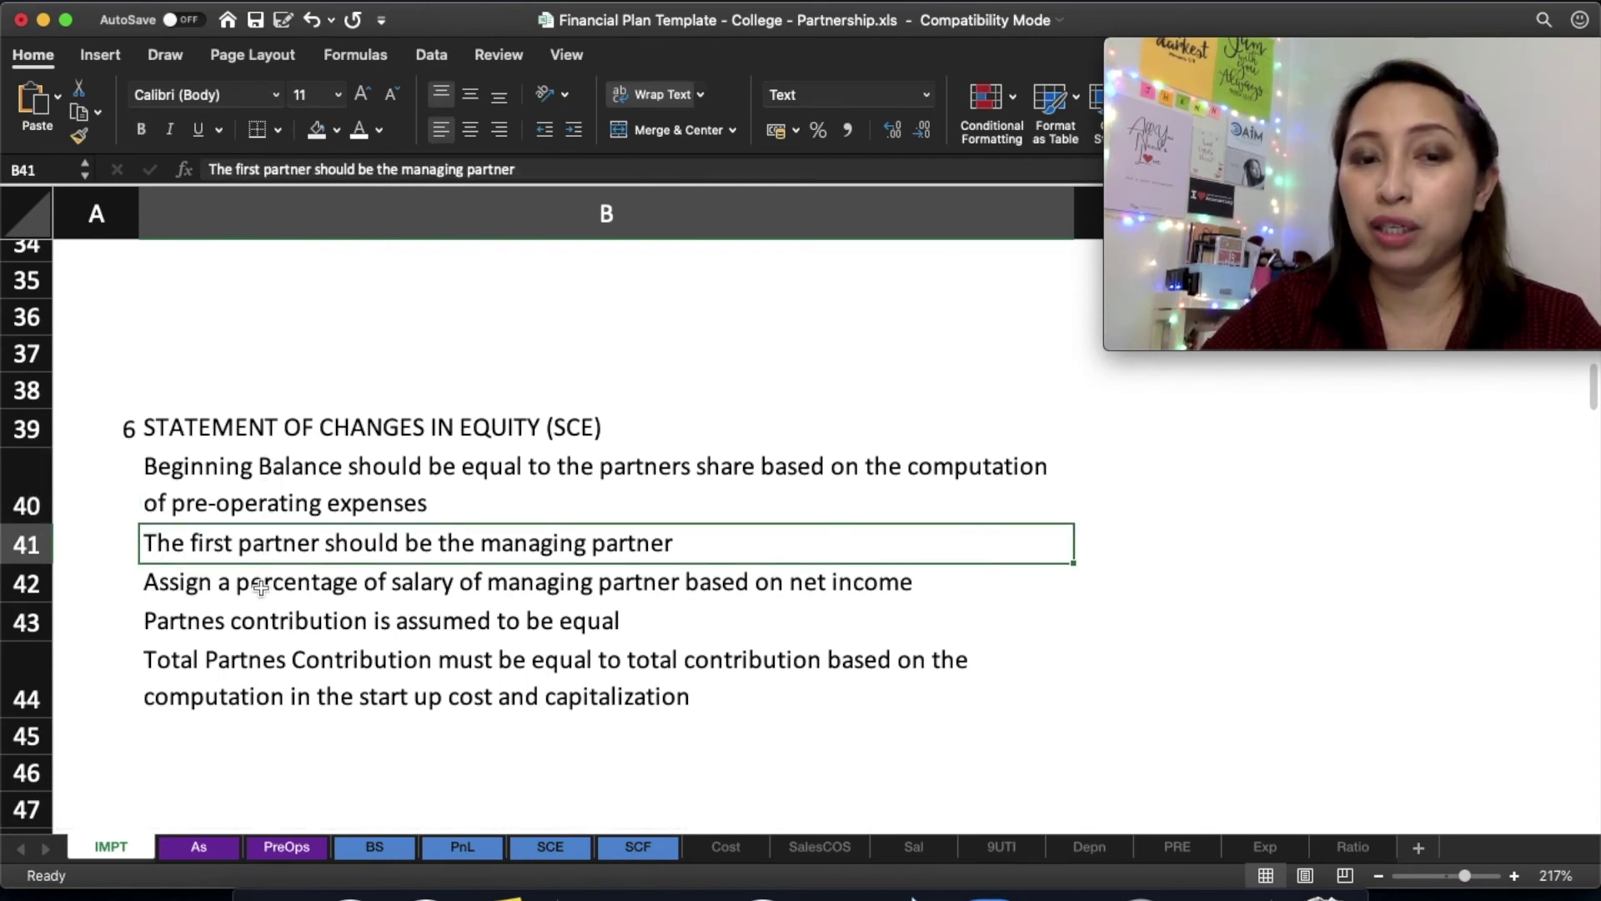
click(914, 846)
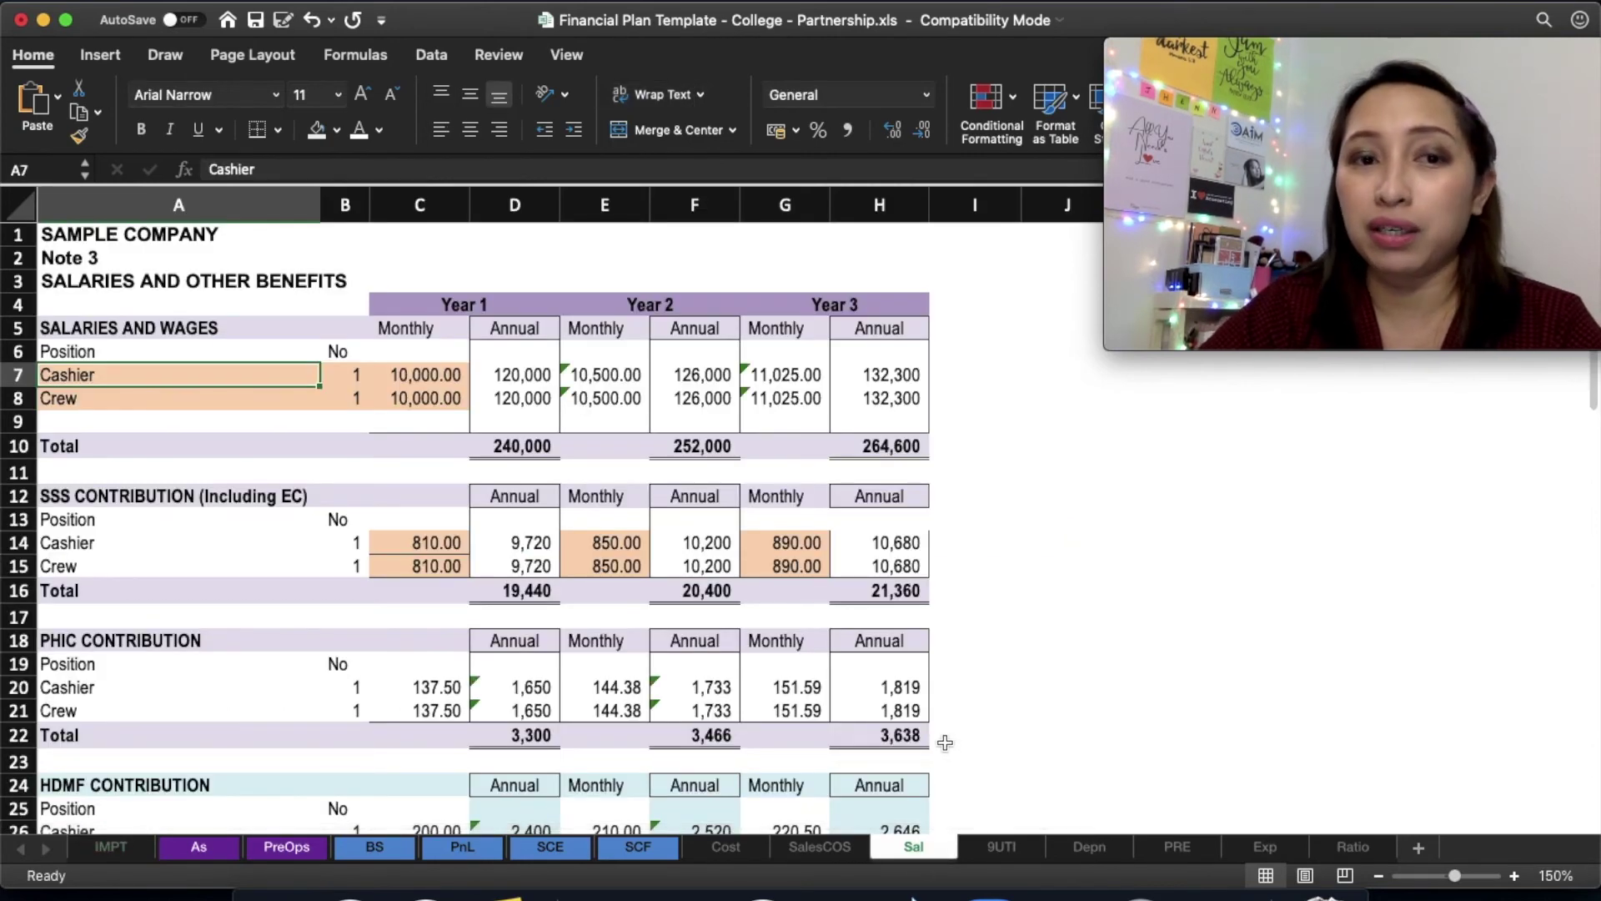
- Back on the SCE sheet, inspect the managing-partner salary label in A8 and formula in B8
click(834, 847)
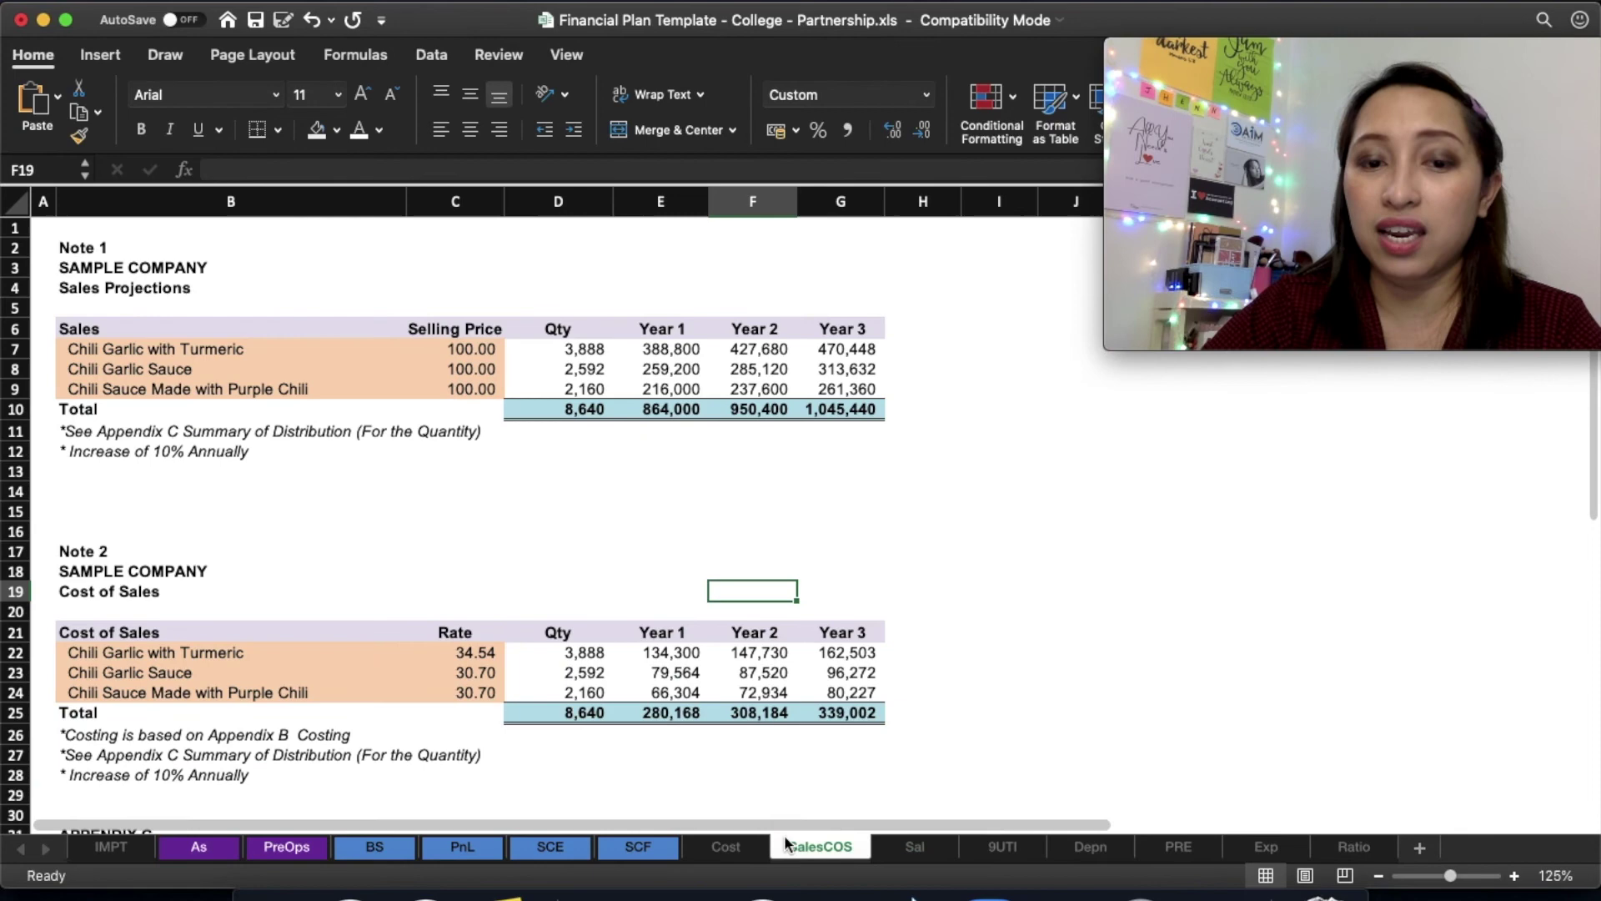
click(557, 850)
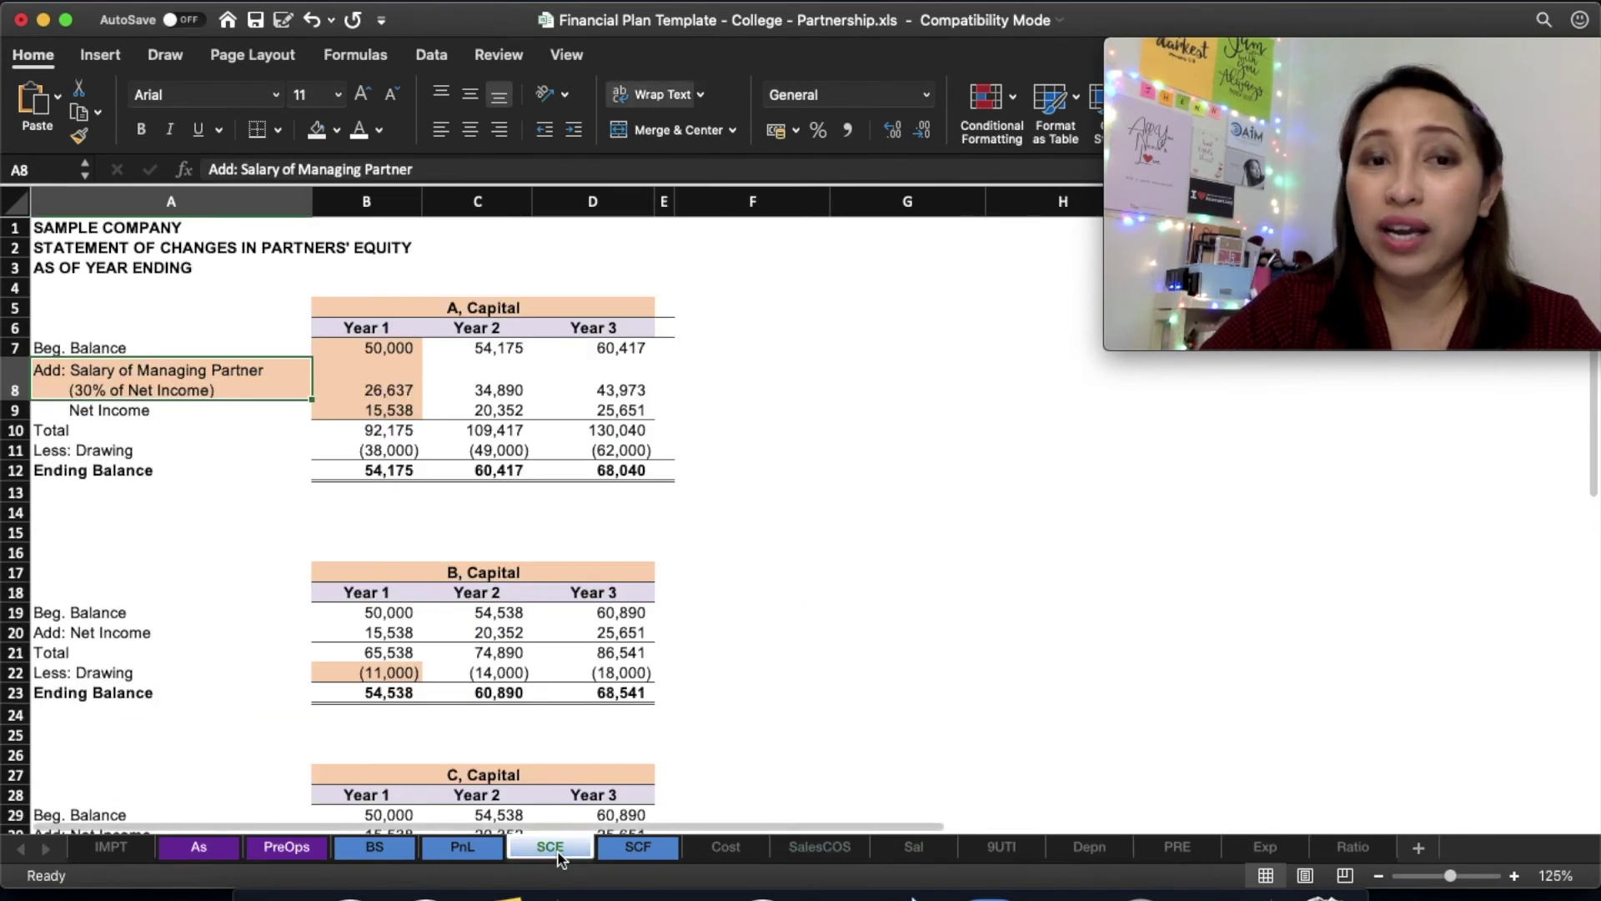
click(658, 647)
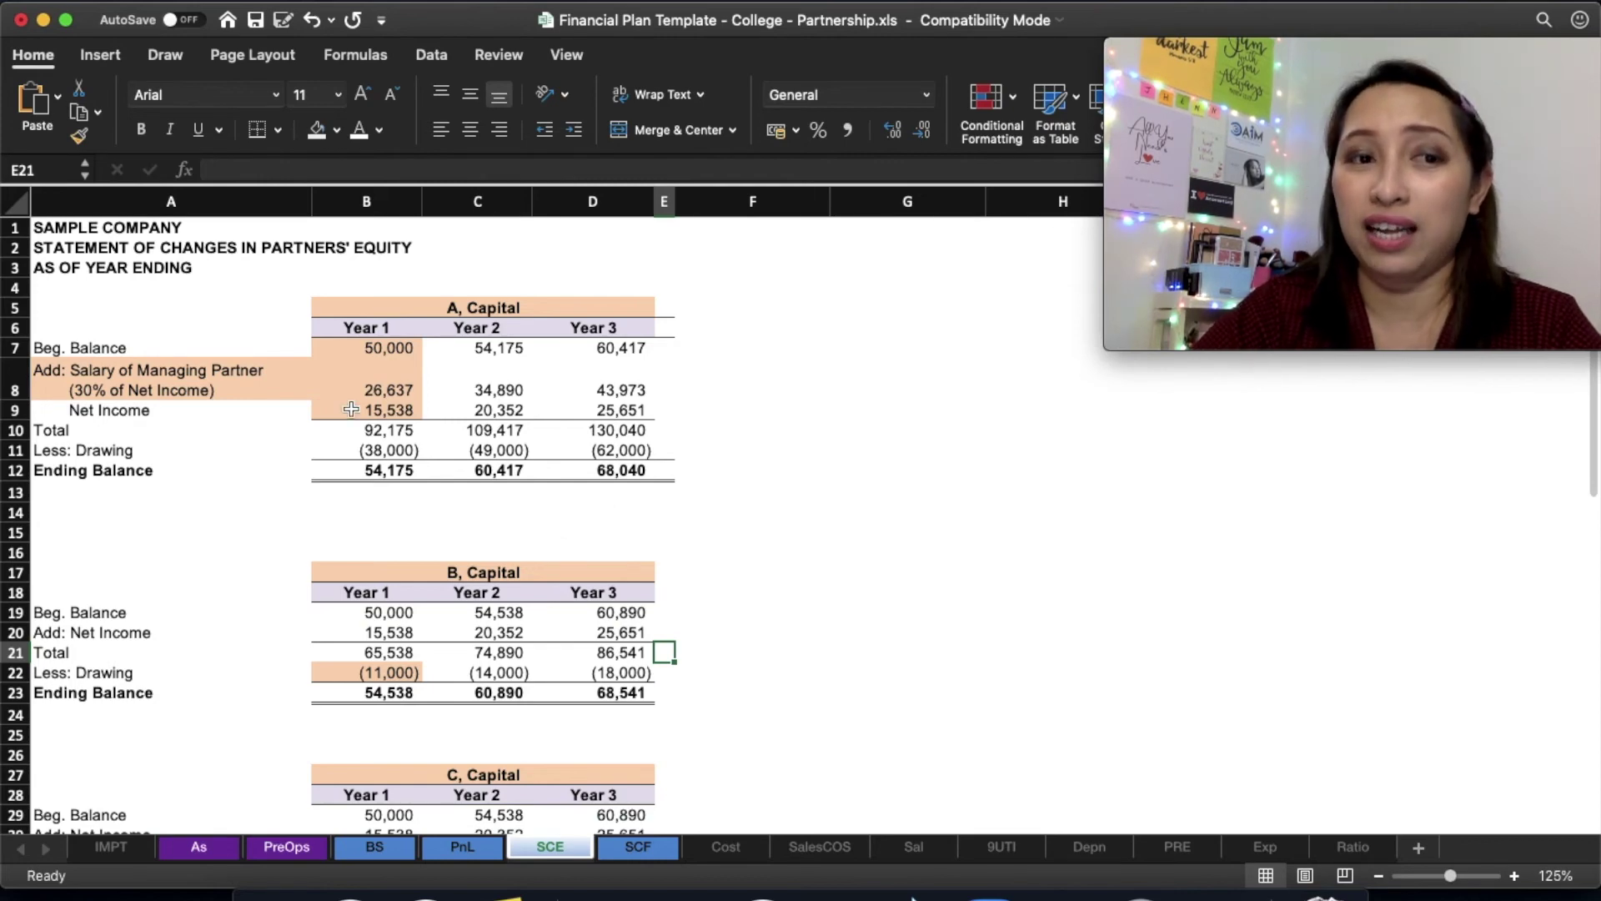
double_click(240, 385)
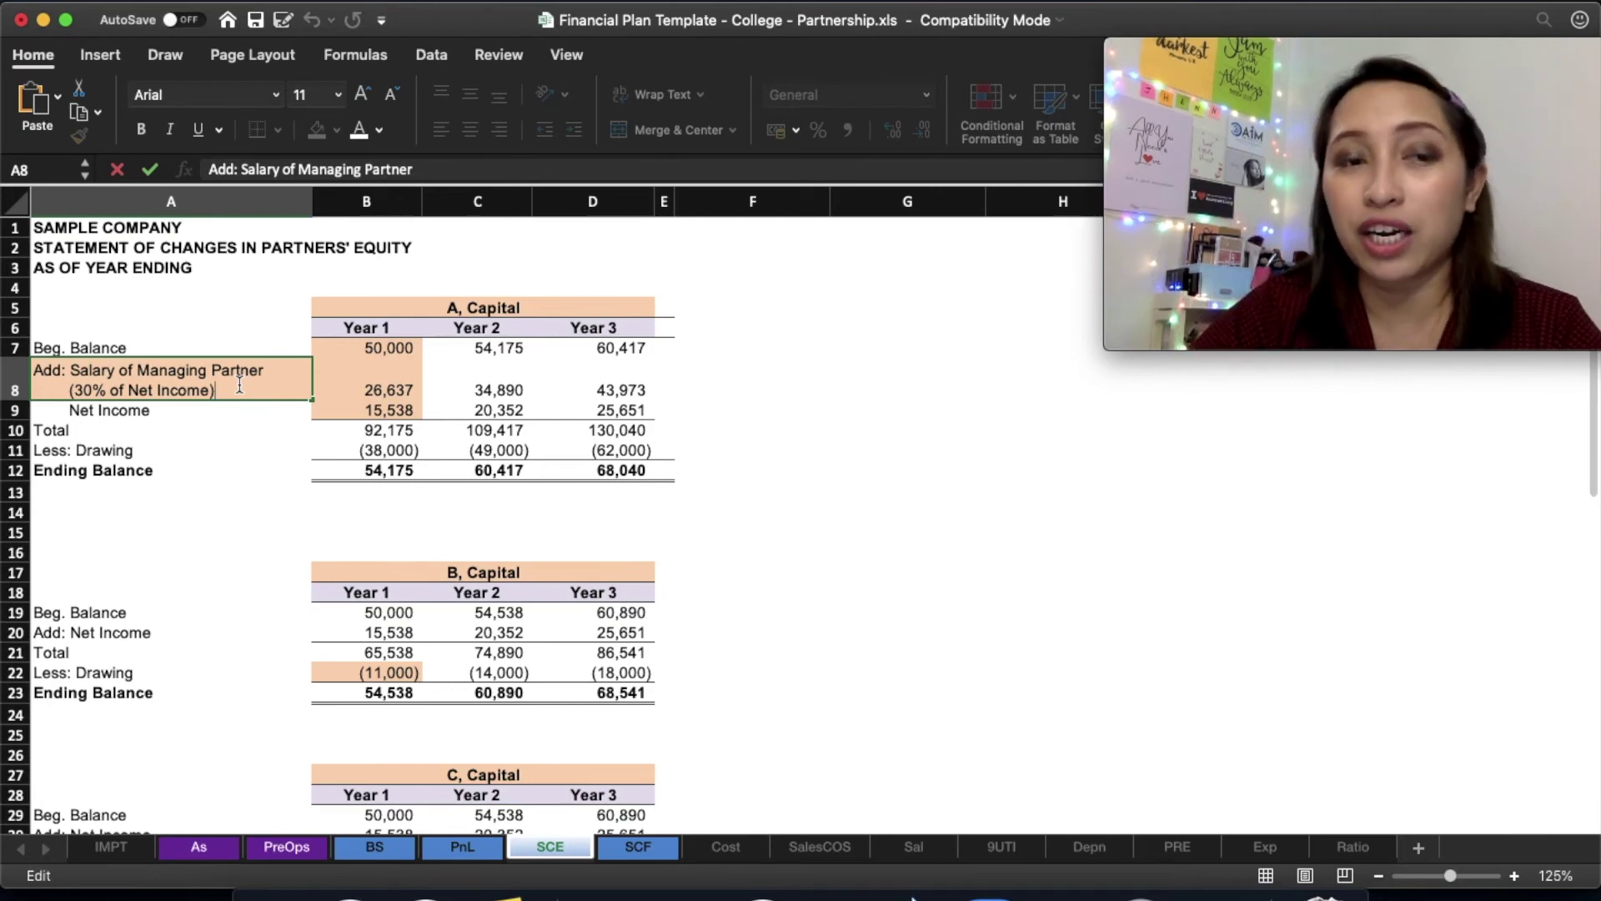
click(377, 350)
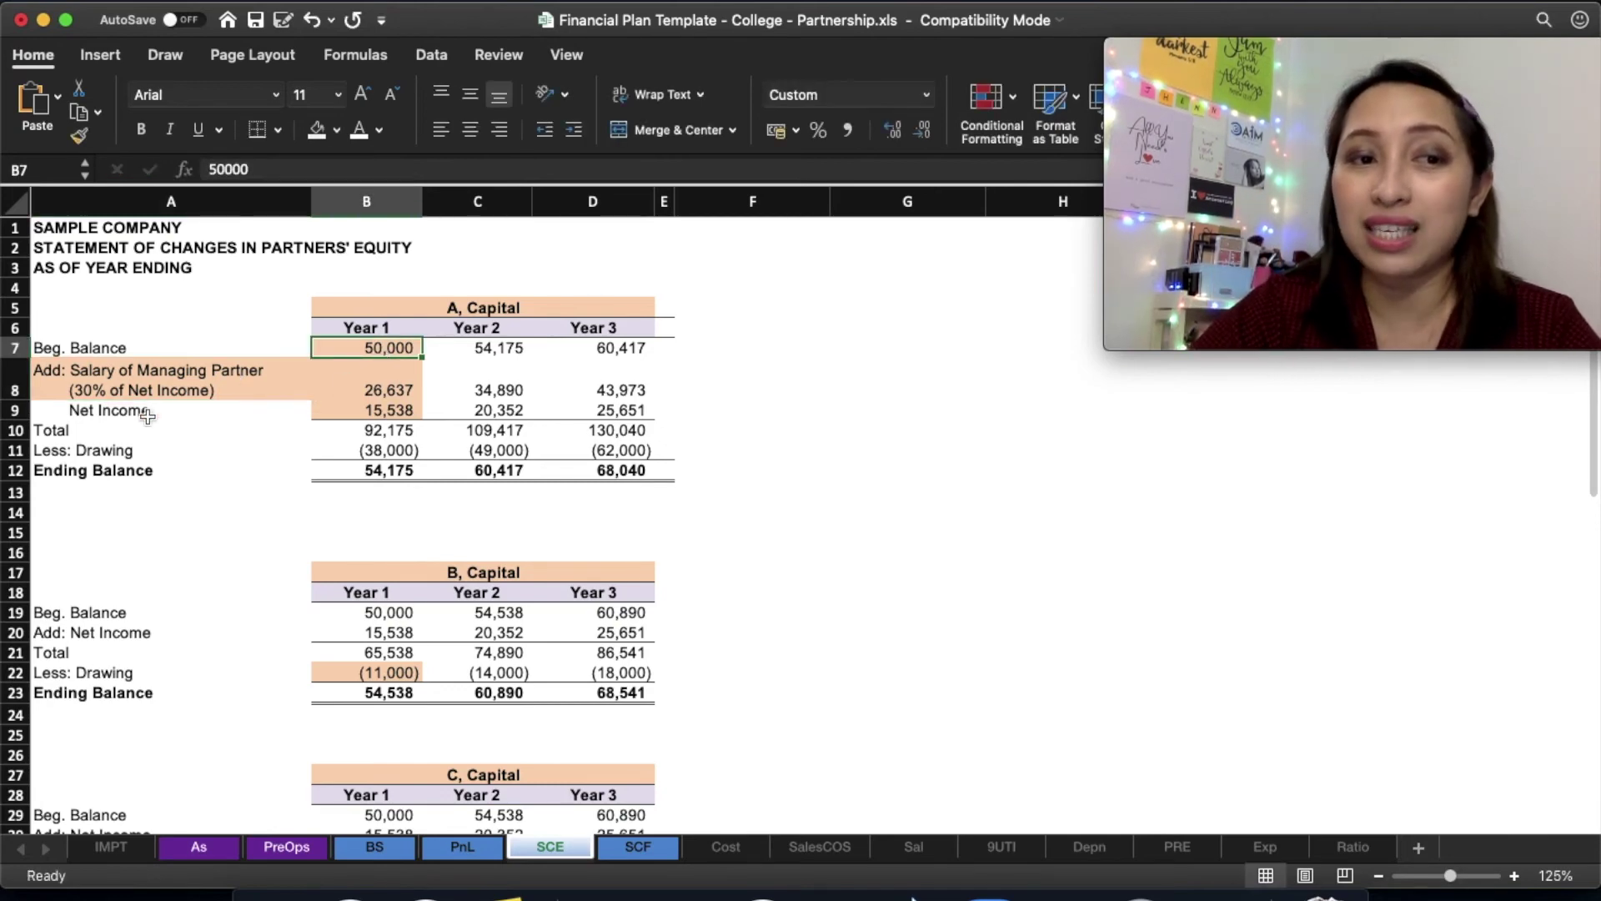
click(94, 388)
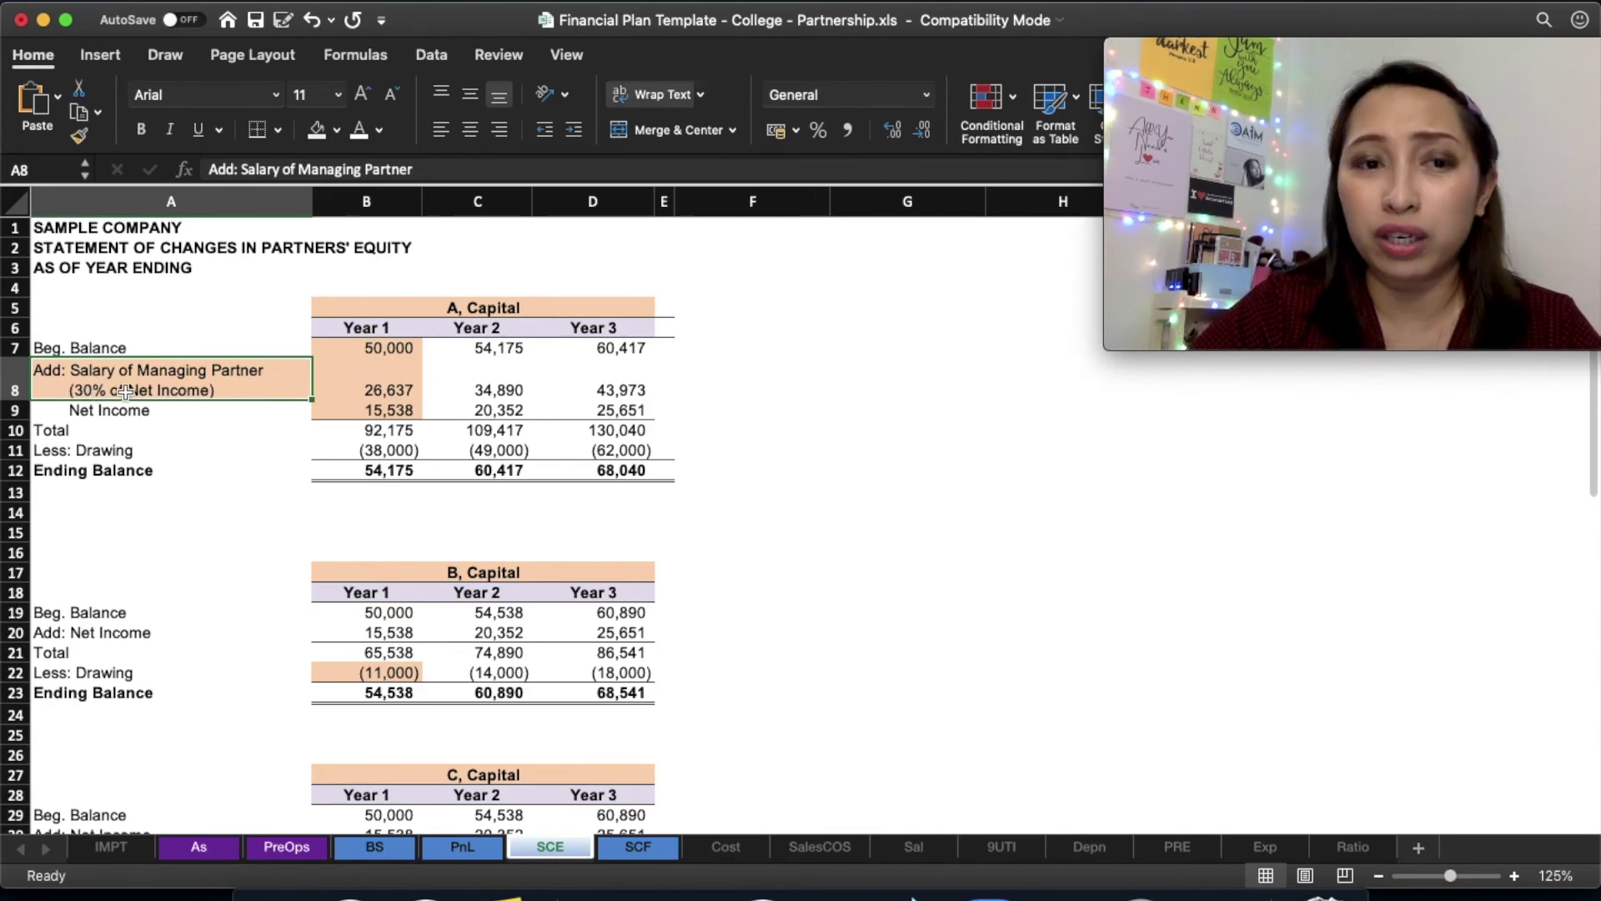
click(371, 388)
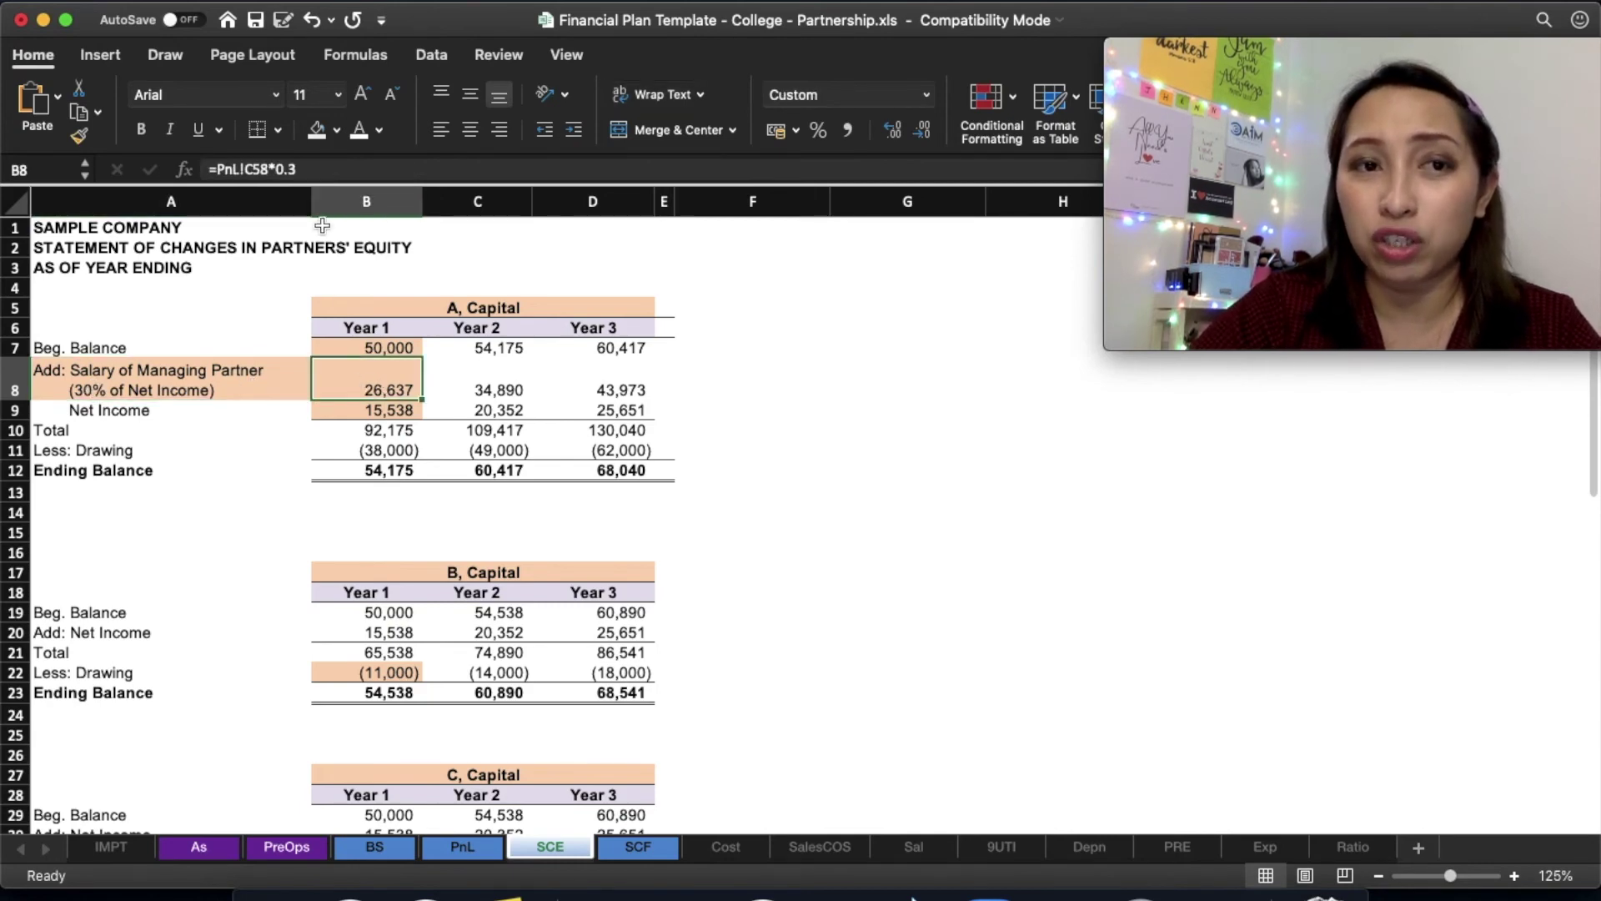
- Change the salary label and B8 formula rate from 30% to 40% of net income
double_click(74, 390)
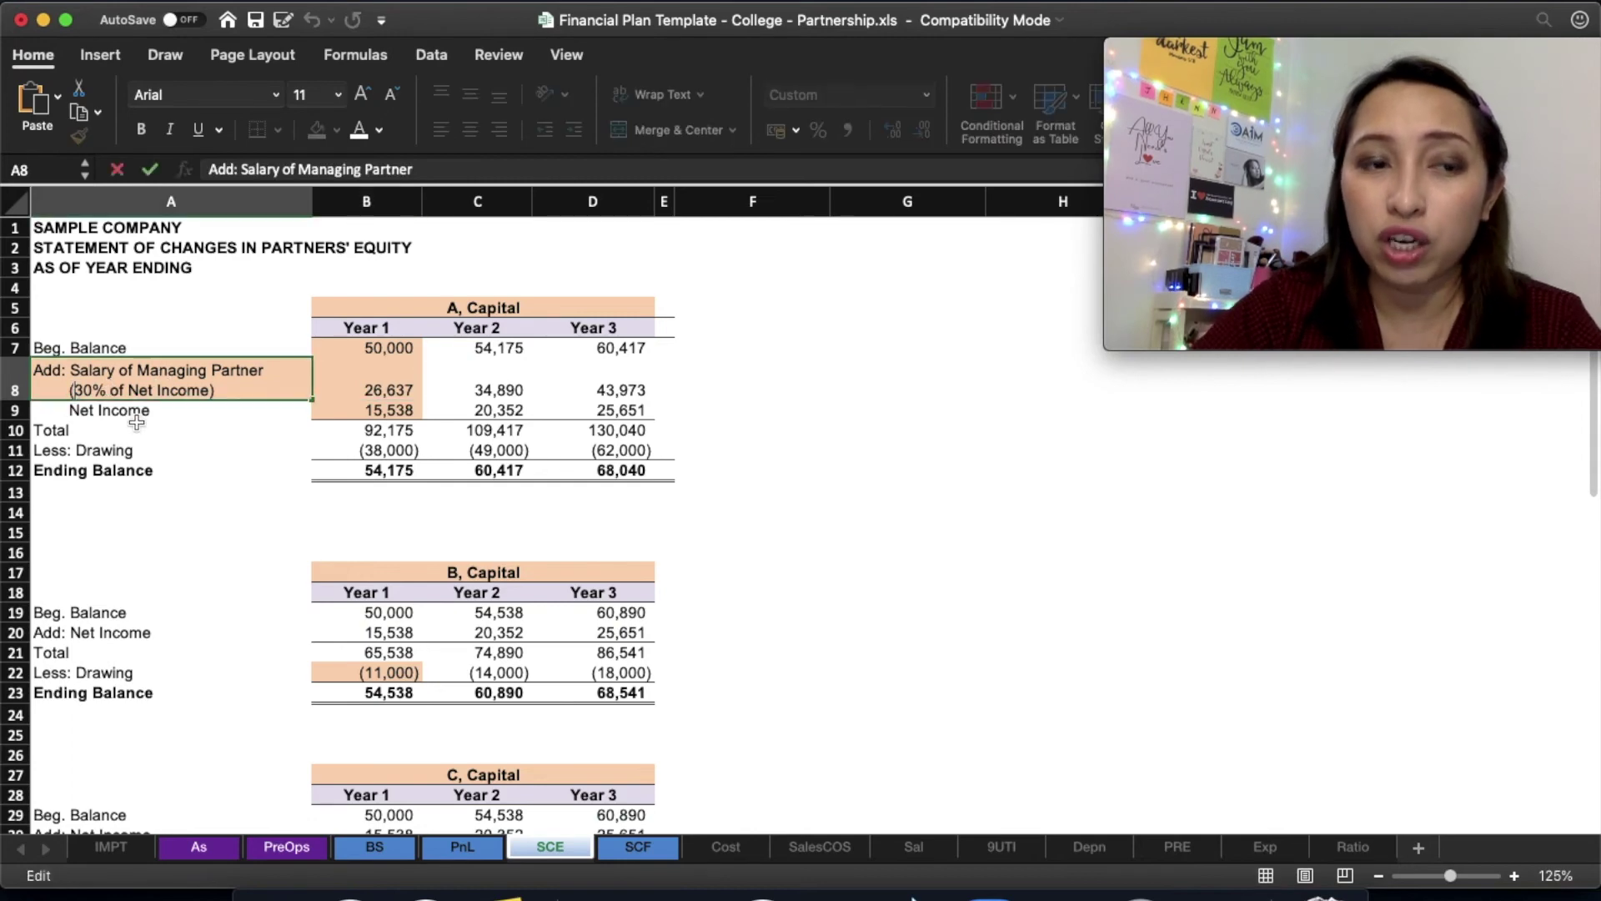
key(Delete)
text(4)
click(366, 388)
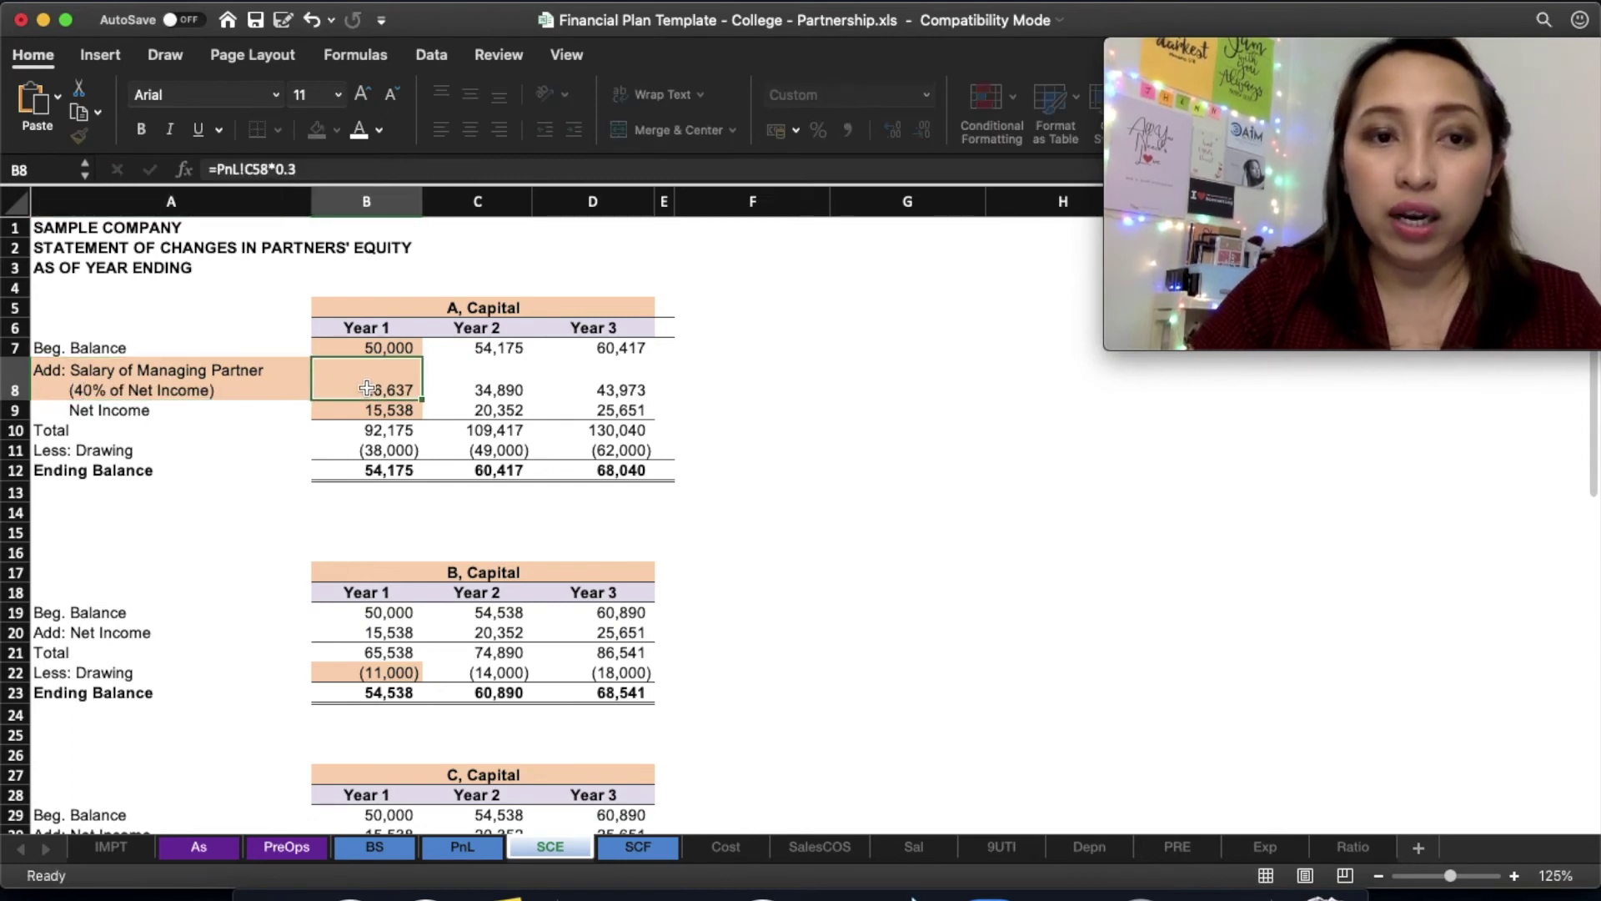
click(372, 168)
key(BackSpace)
text(4)
key(Return)
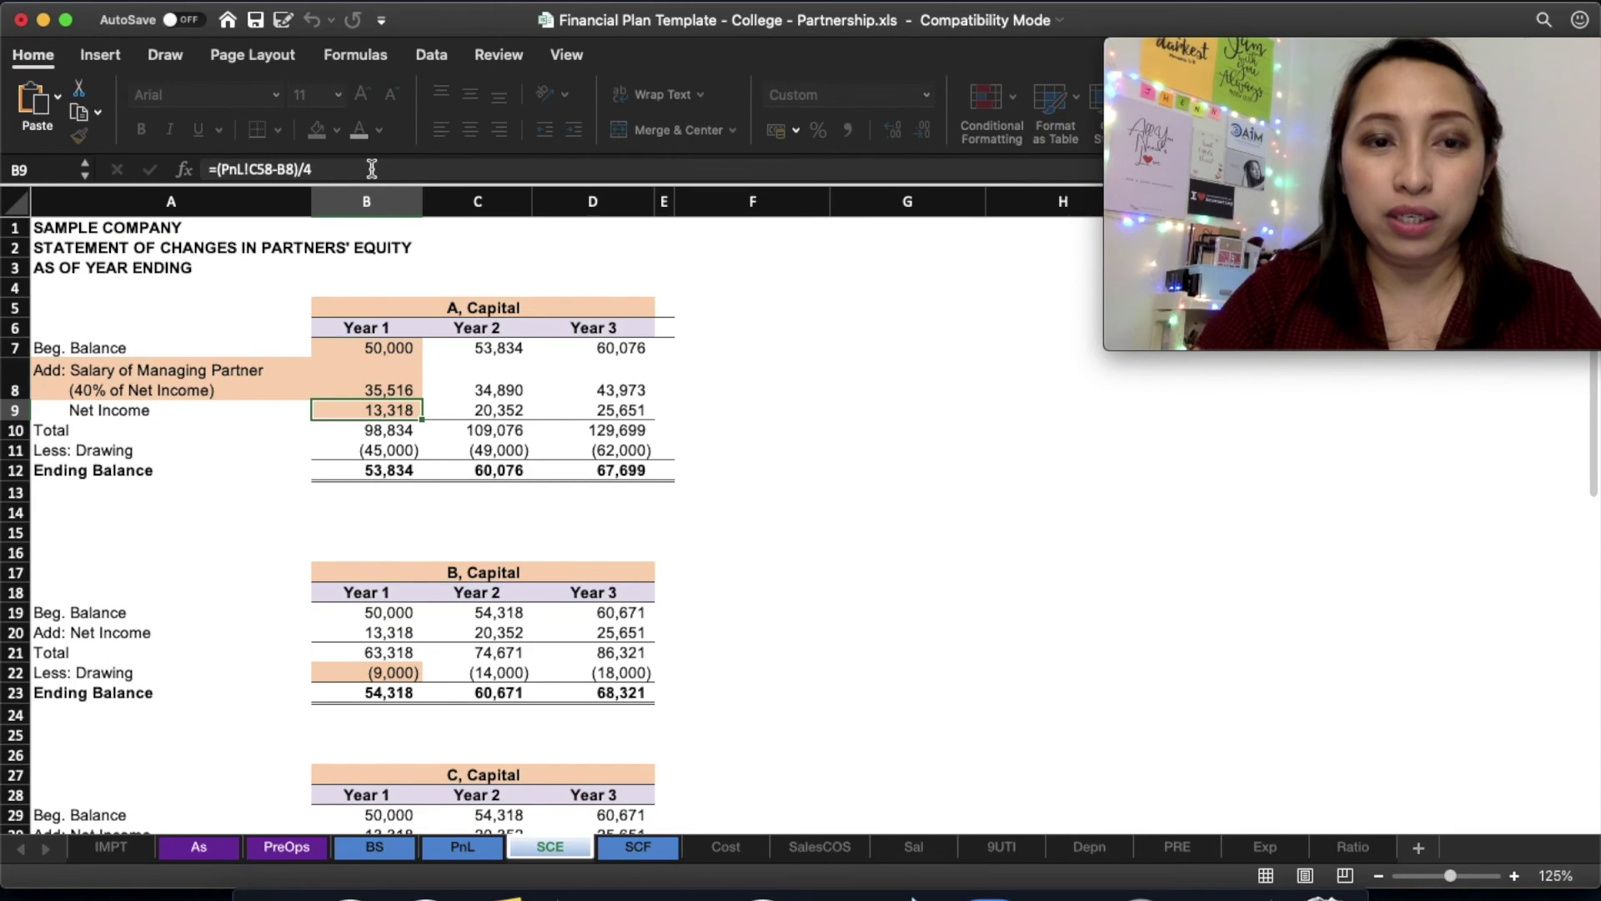
- Remove the orange fill from partner B's Year 1 drawing in B22
scroll(546, 464, down, 5)
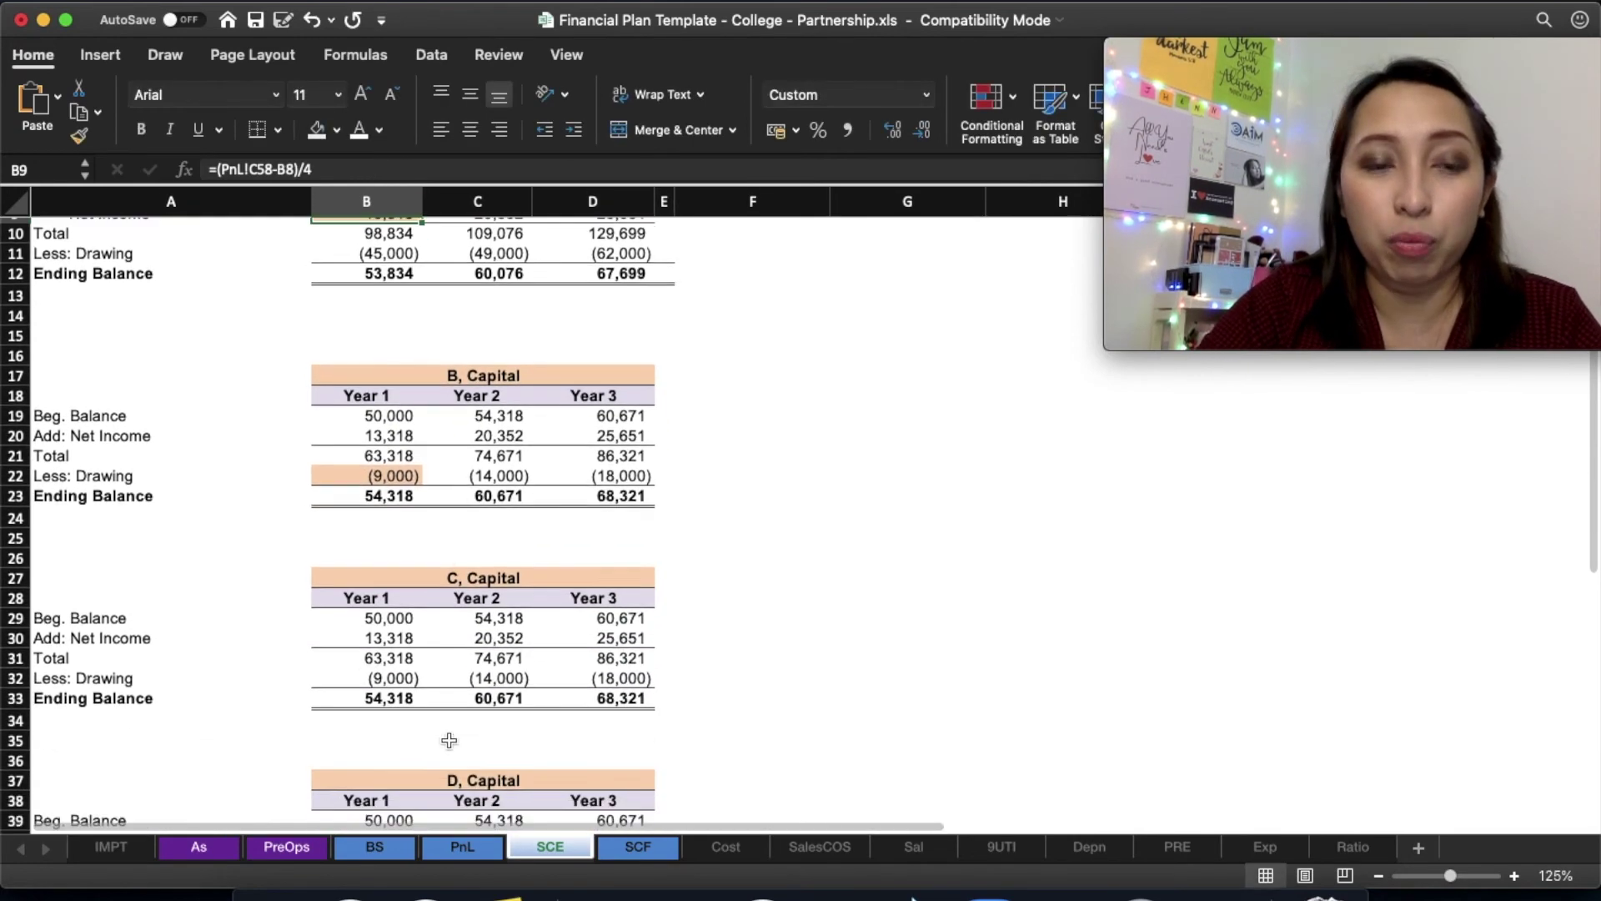
scroll(448, 740, down, 3)
scroll(449, 739, up, 8)
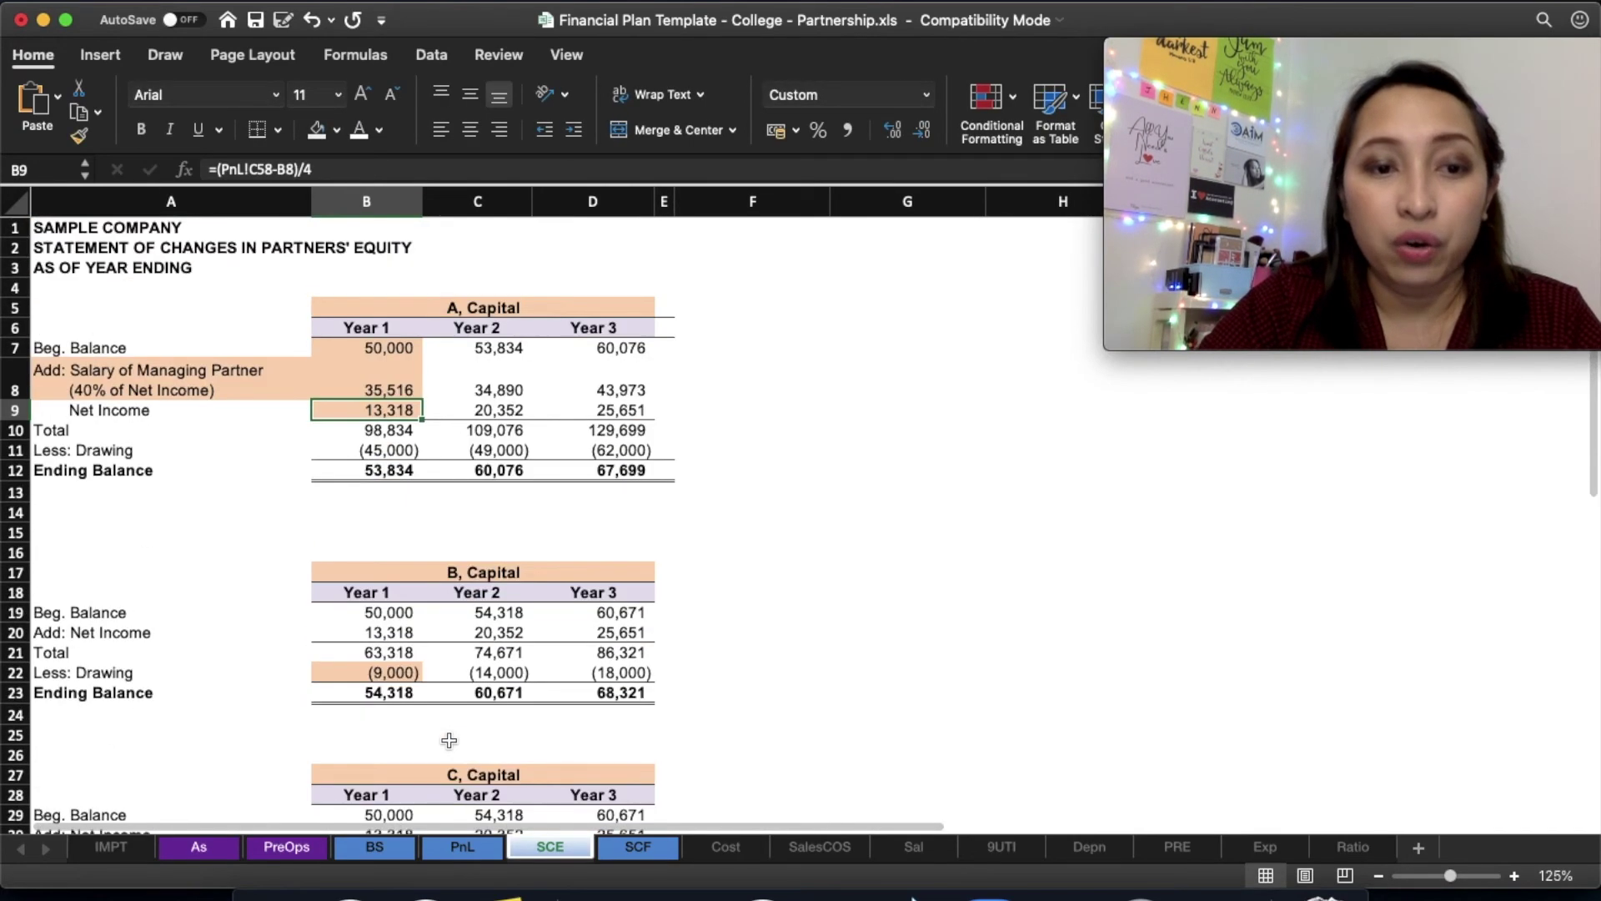
scroll(384, 700, down, 2)
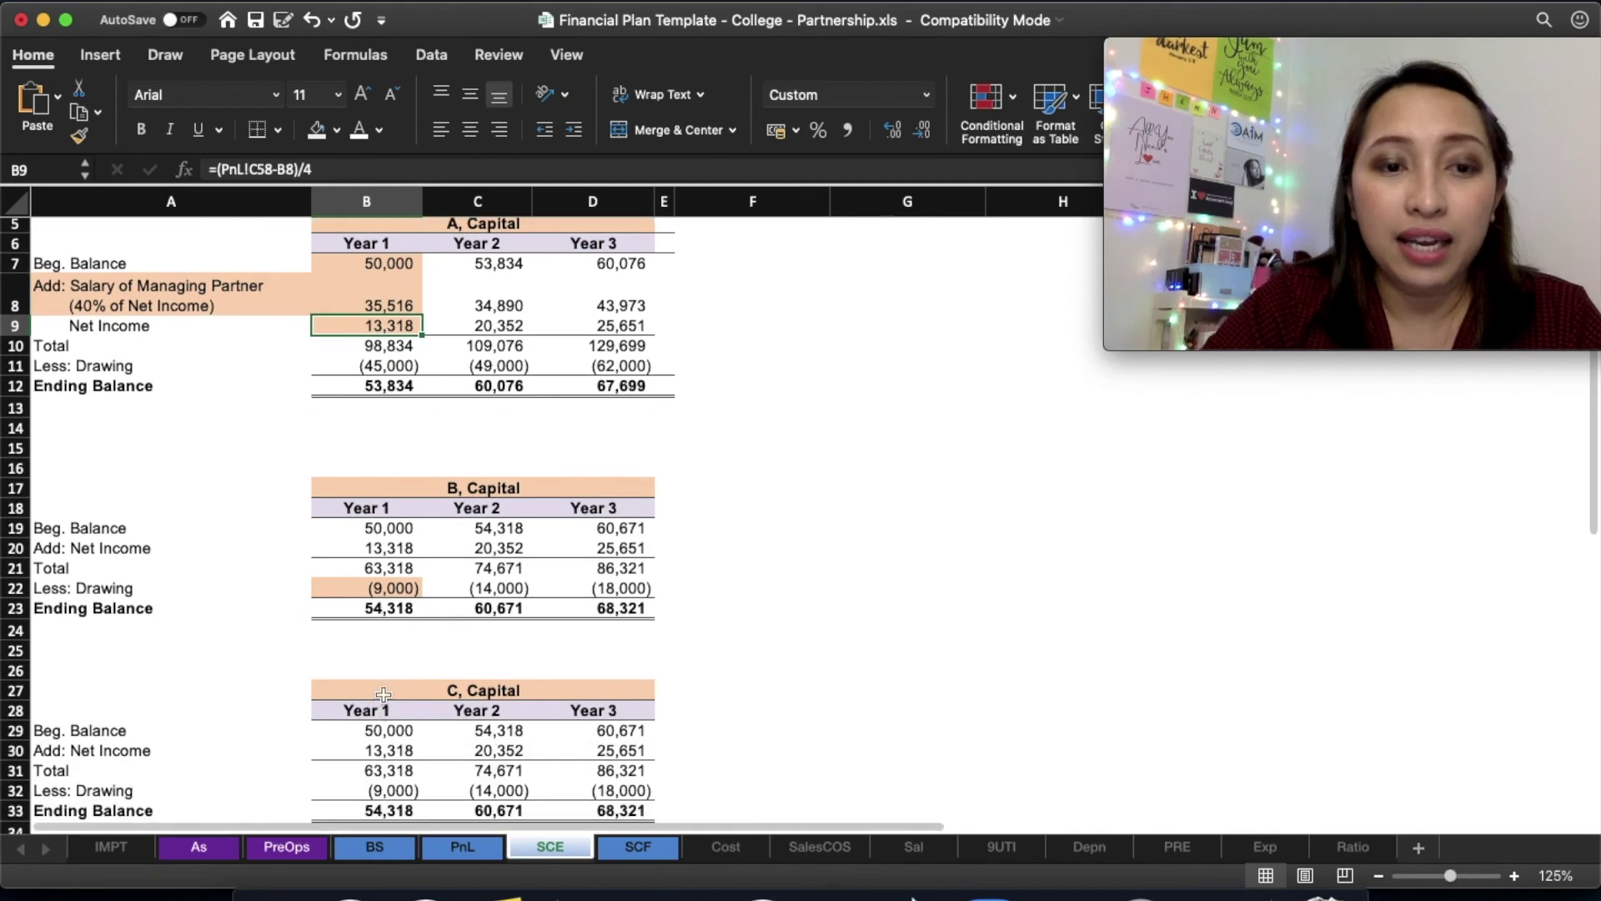
click(409, 589)
scroll(600, 554, up, 2)
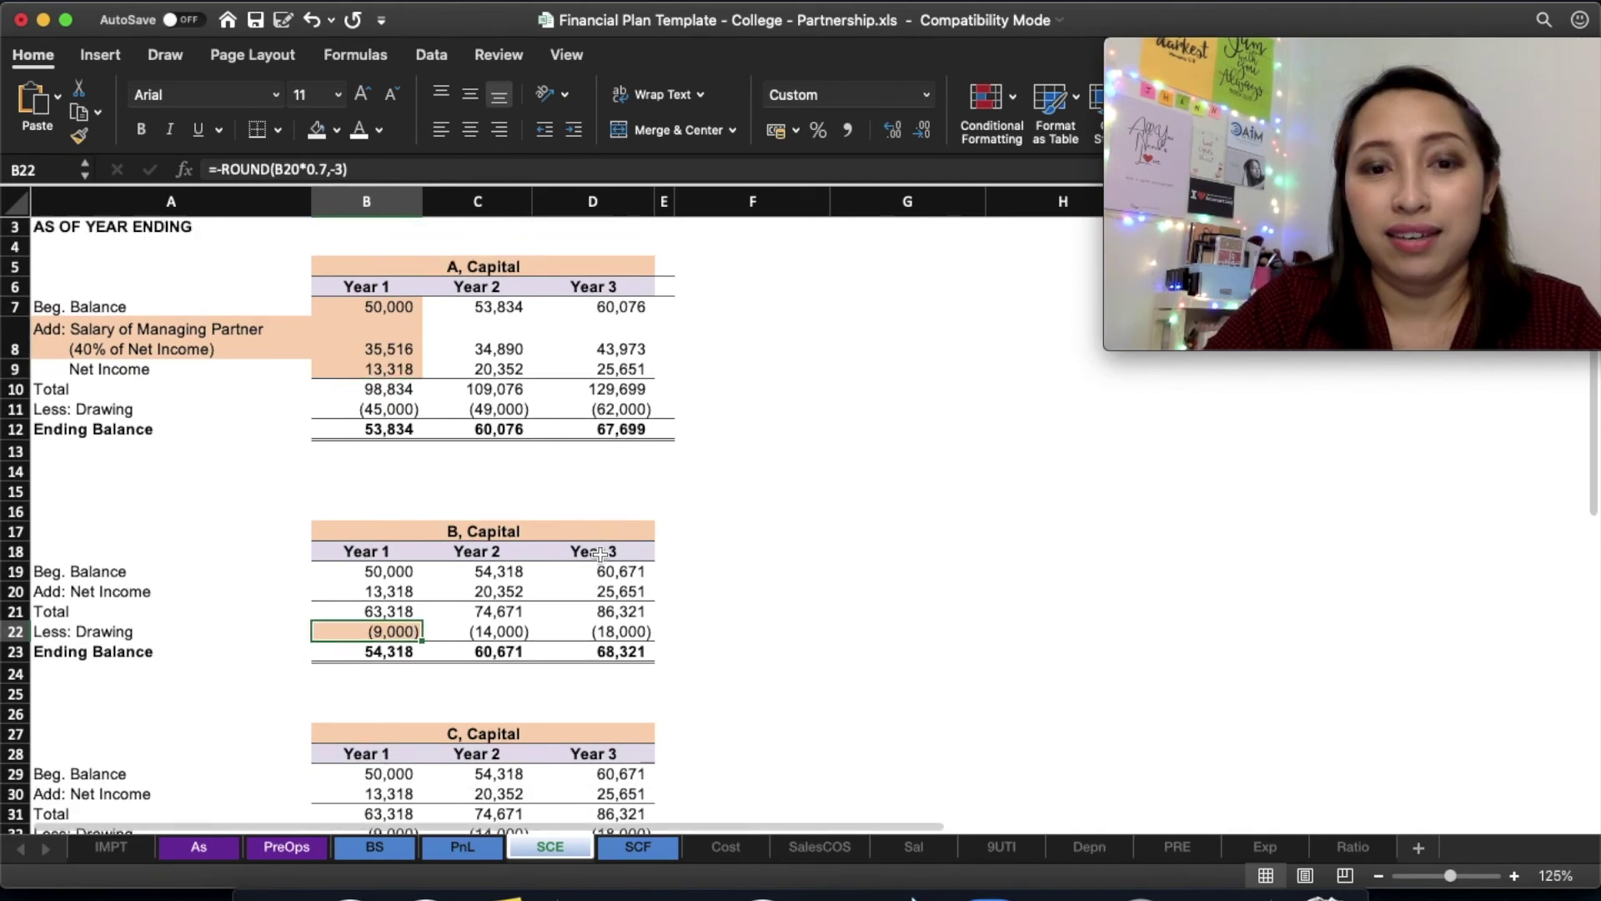
click(333, 144)
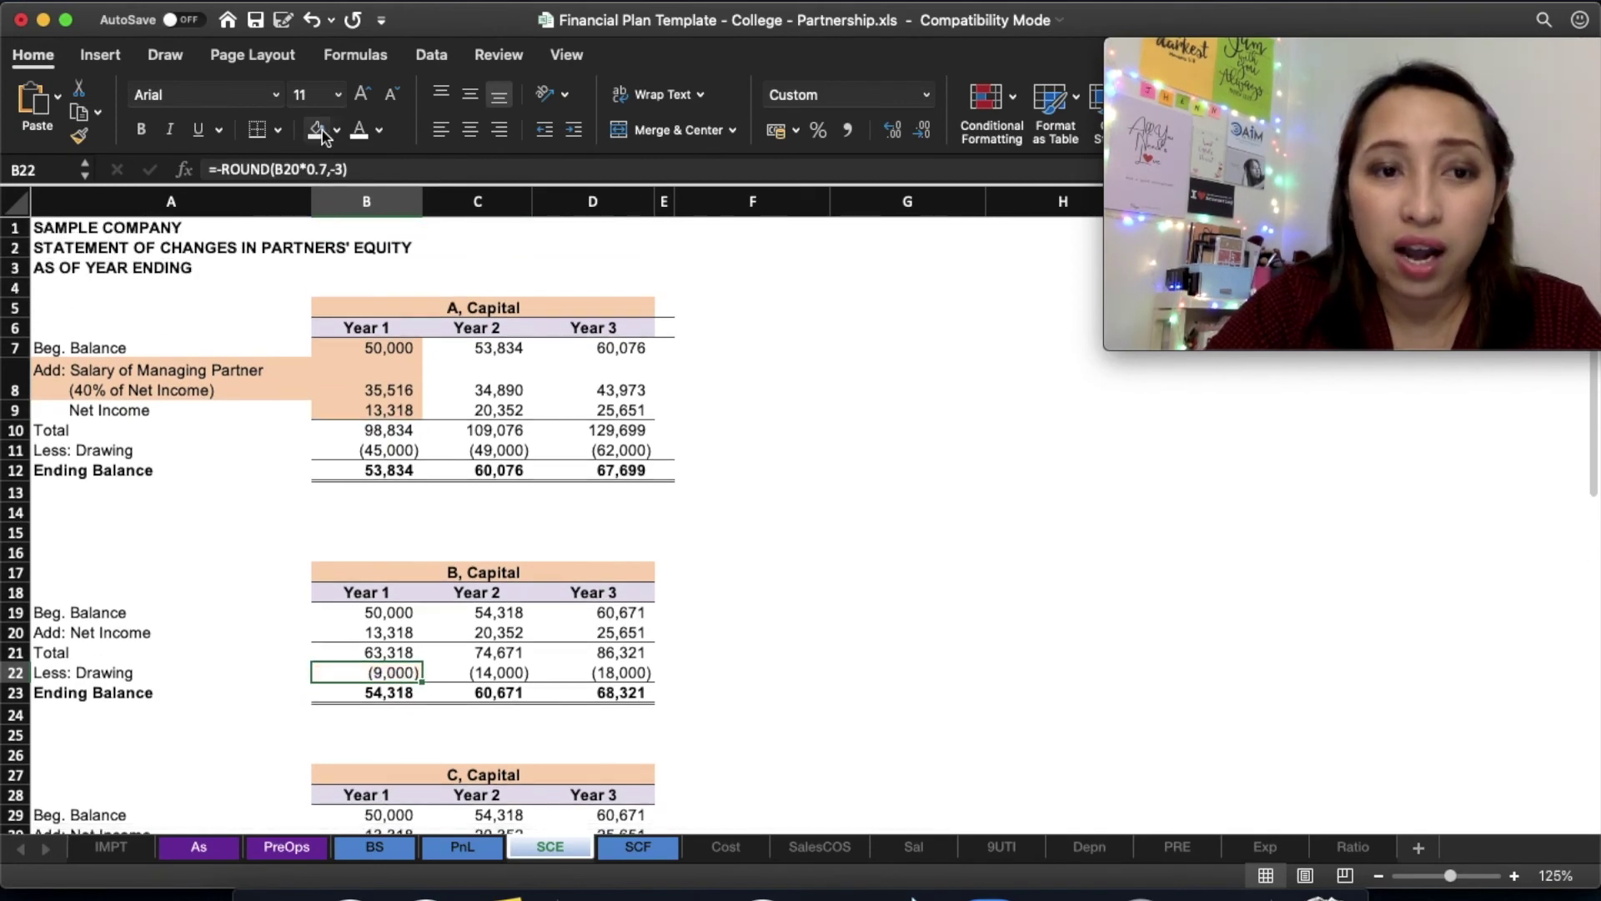
click(734, 566)
- Undo the managing-partner salary changes with Cmd+Z to restore the original entries
scroll(733, 567, down, 4)
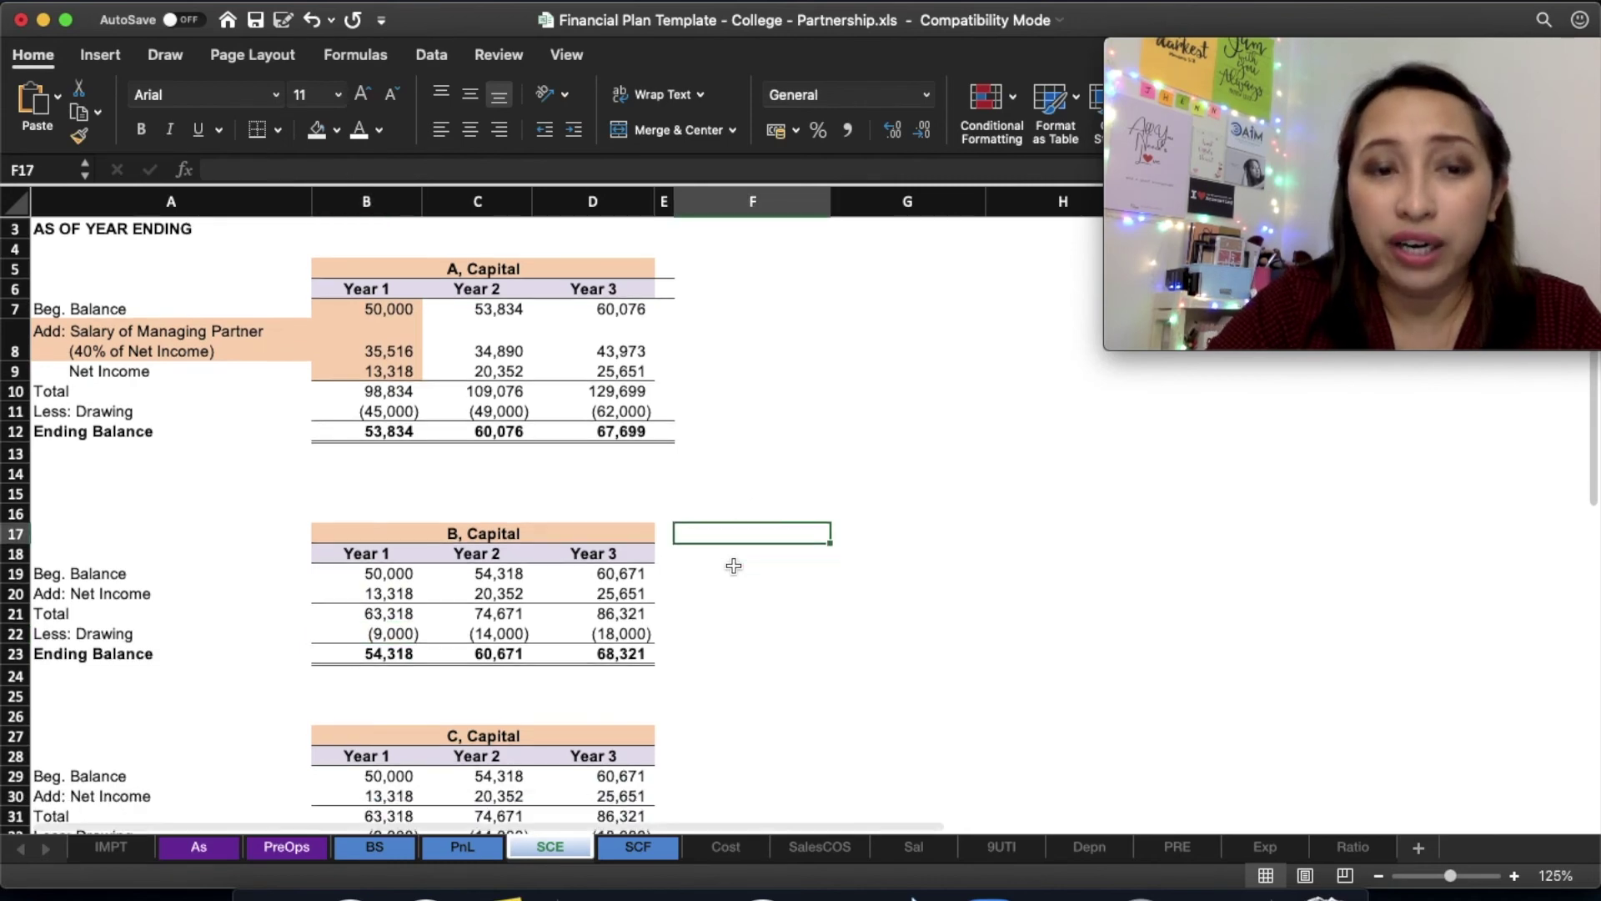
scroll(622, 365, up, 4)
click(560, 301)
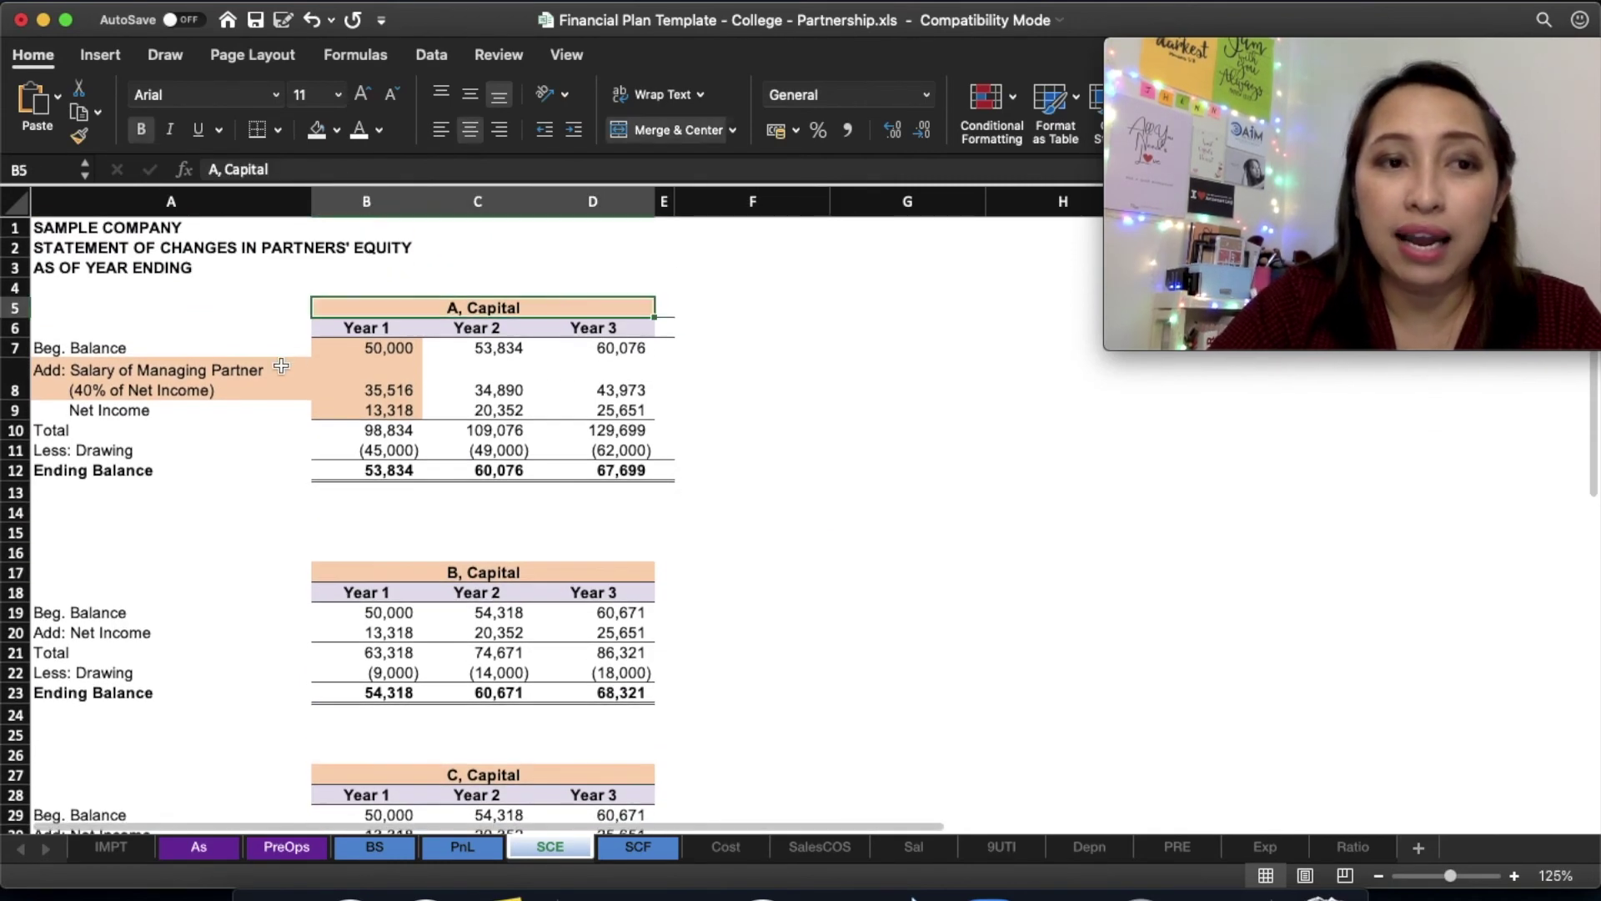
click(166, 393)
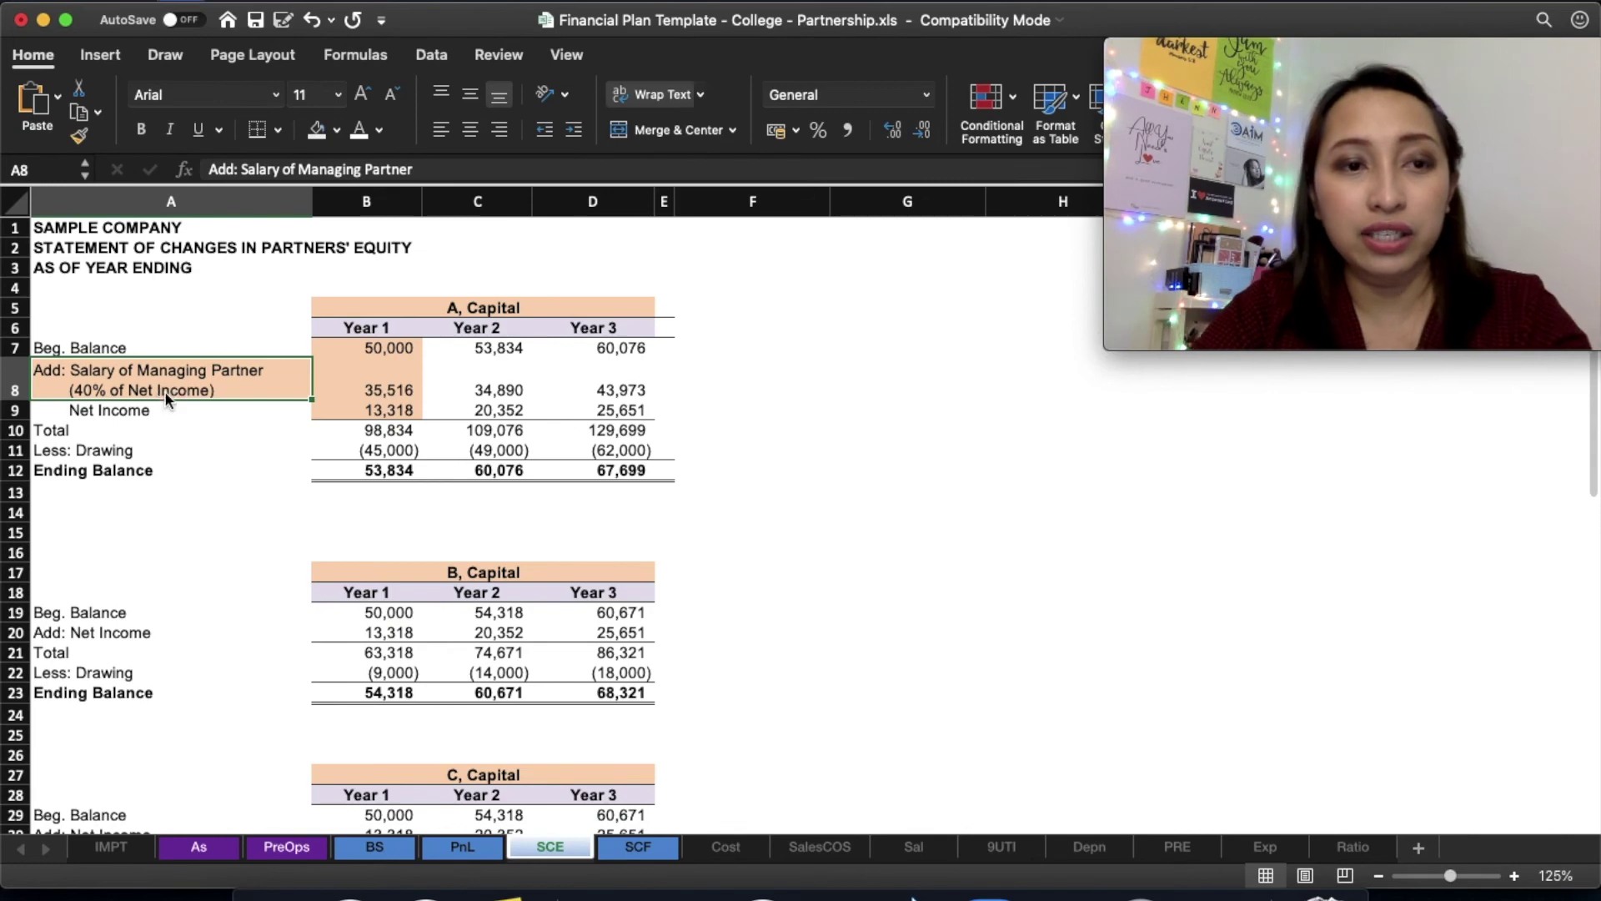
key(super+z)
key(super+z)
key(super+z)
key(super+z)
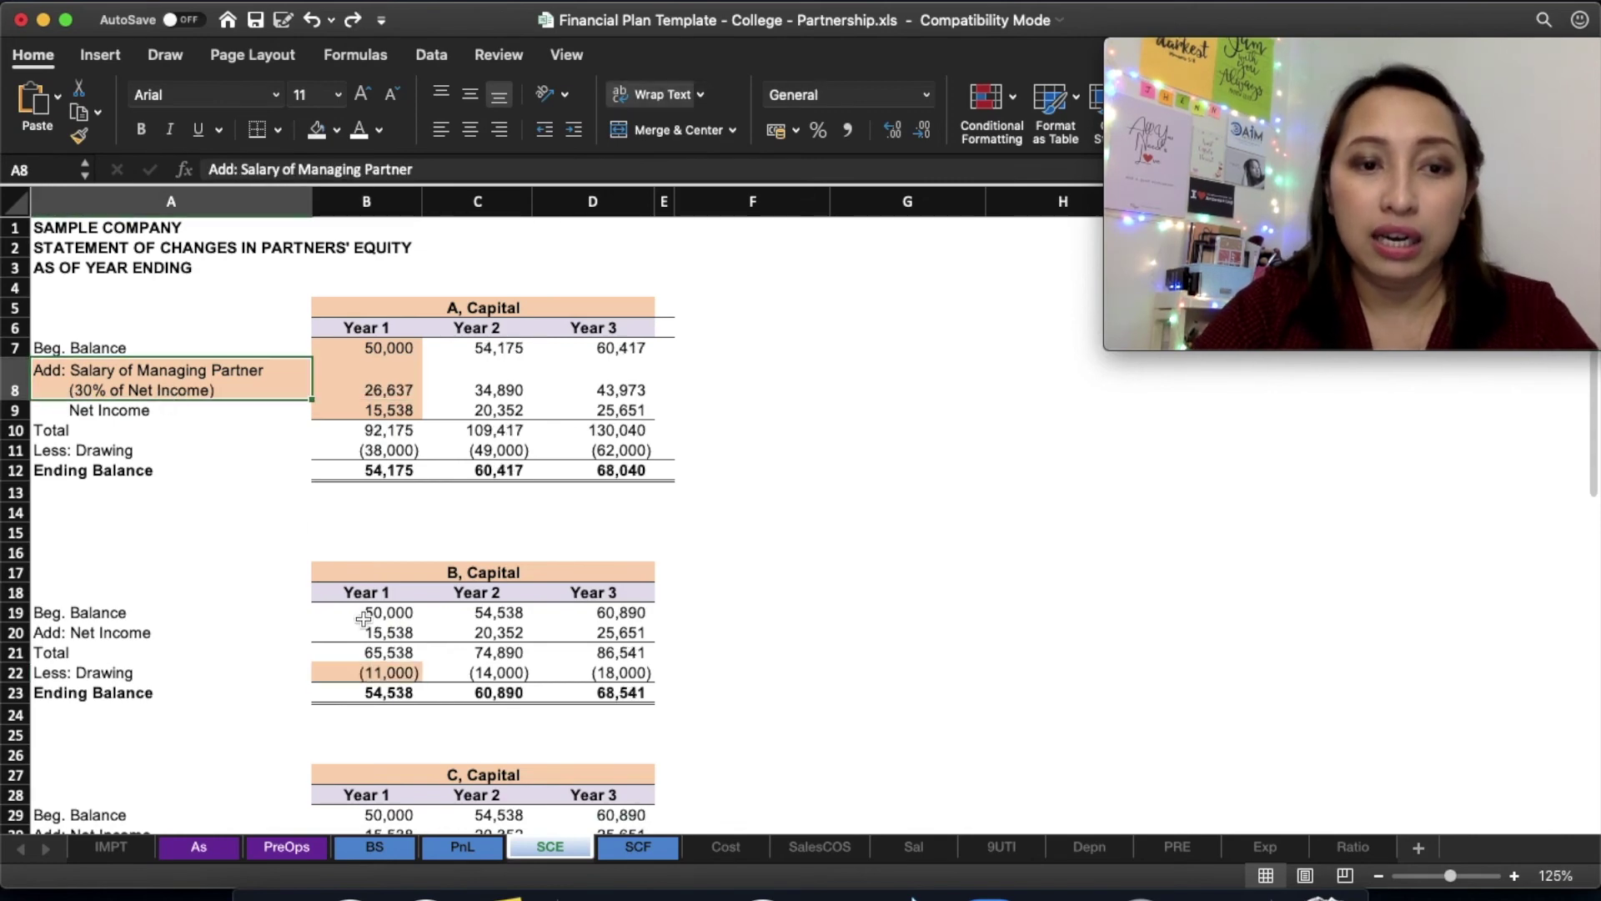
- Set B's Year 1 drawing to No Fill again and bring up the SCF statement of cash flows
click(372, 672)
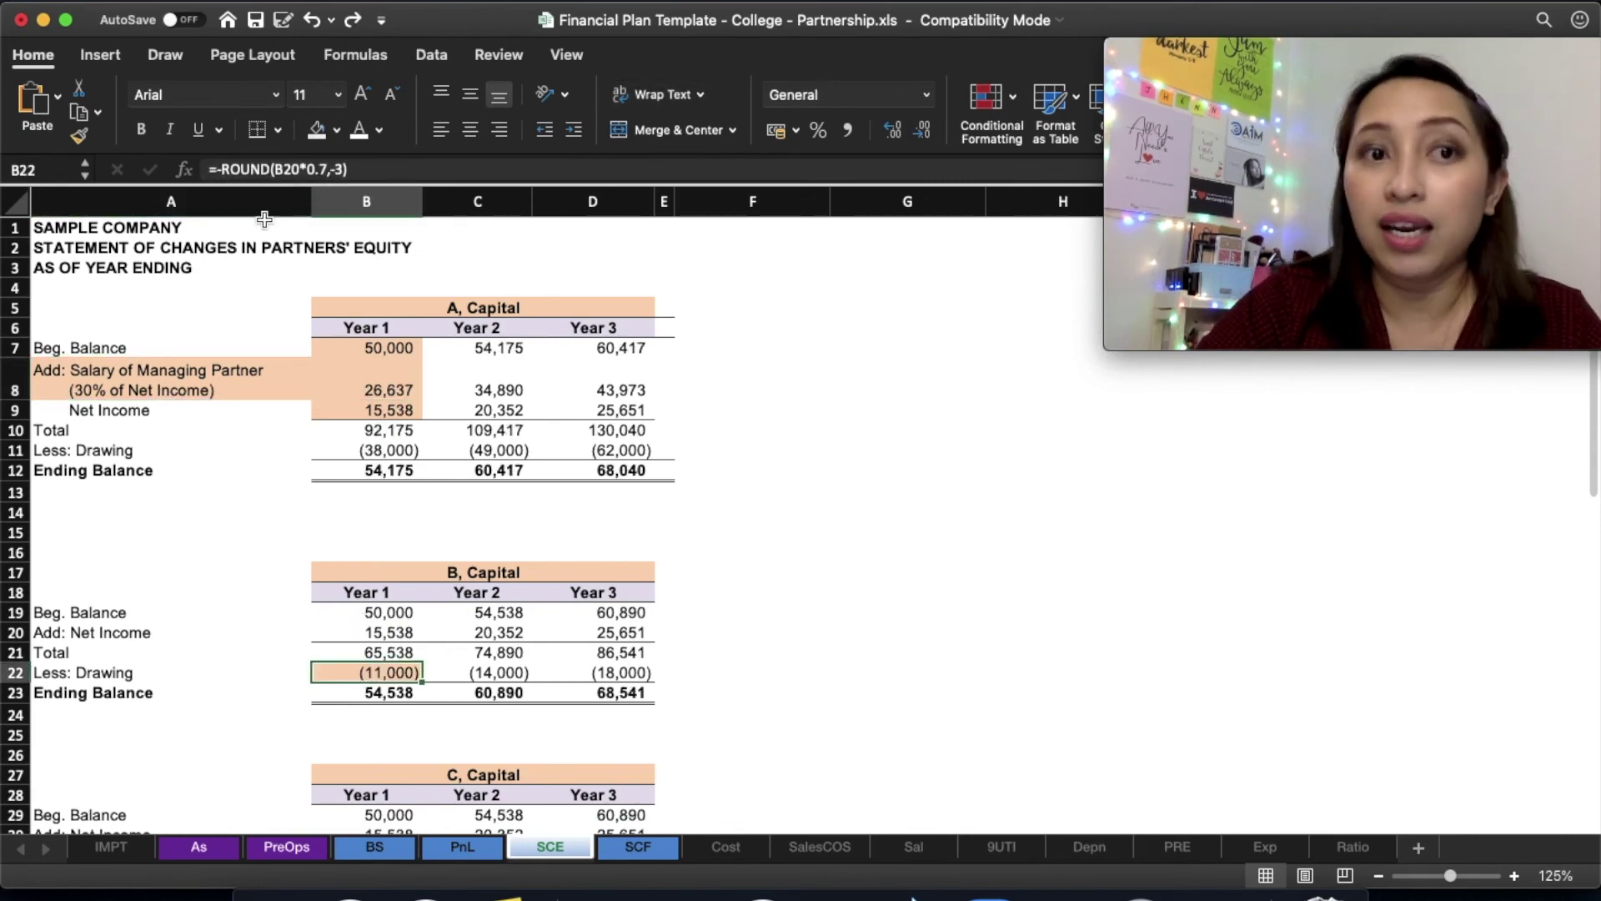
click(317, 129)
click(768, 508)
scroll(769, 508, down, 5)
scroll(768, 508, up, 5)
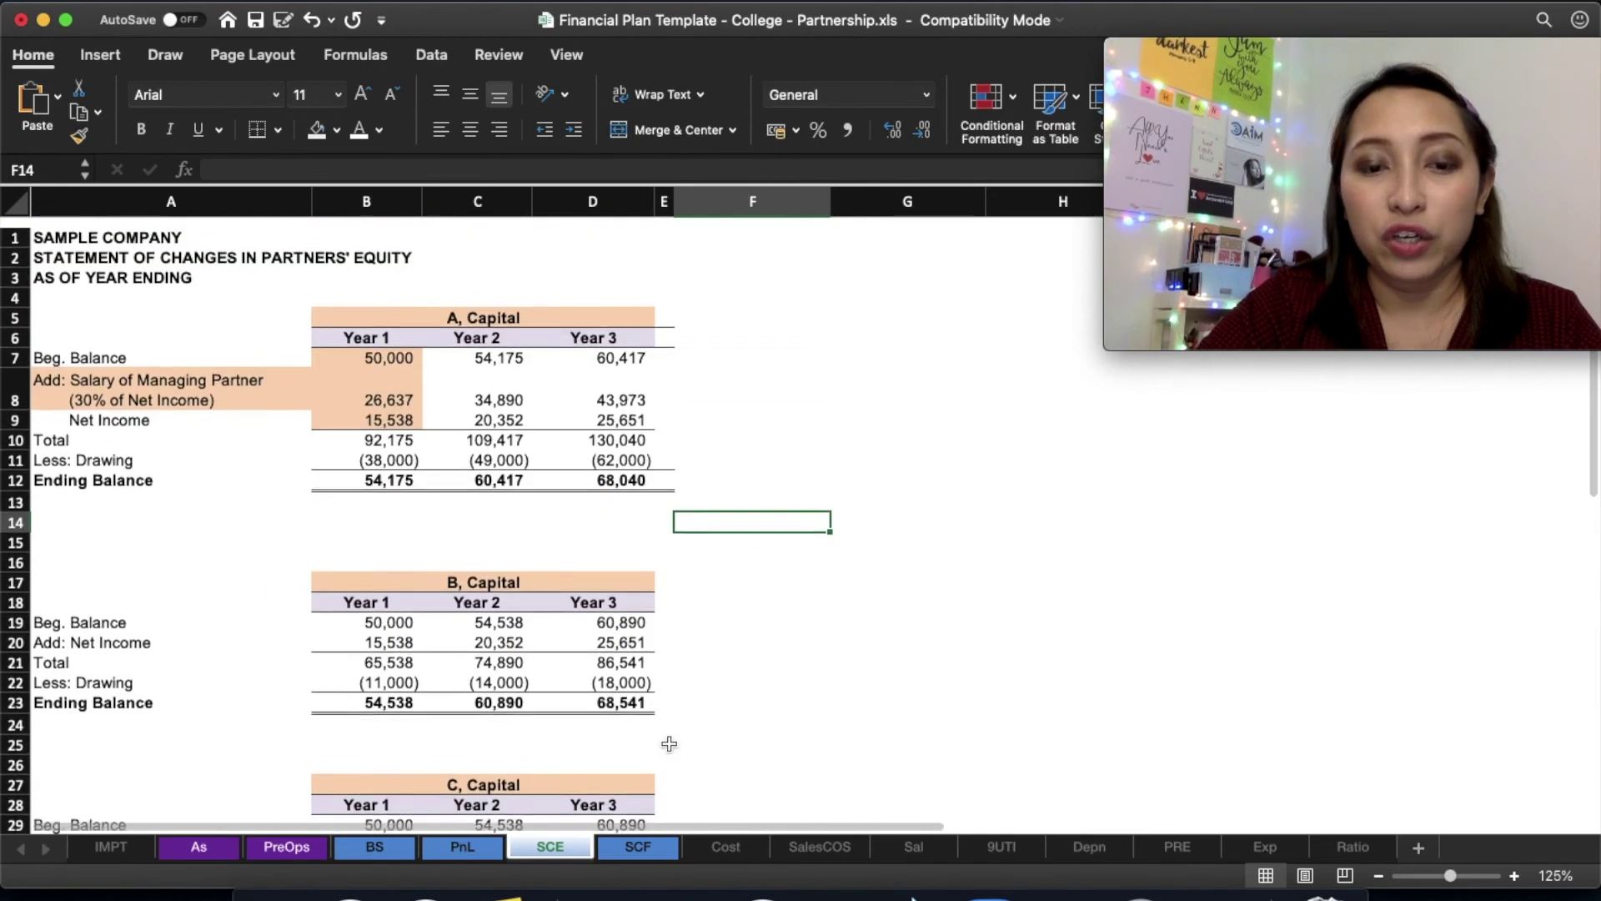
click(638, 847)
scroll(732, 612, down, 3)
- On the BS balance sheet, select the Checking row to confirm zero for all three years
scroll(732, 611, up, 5)
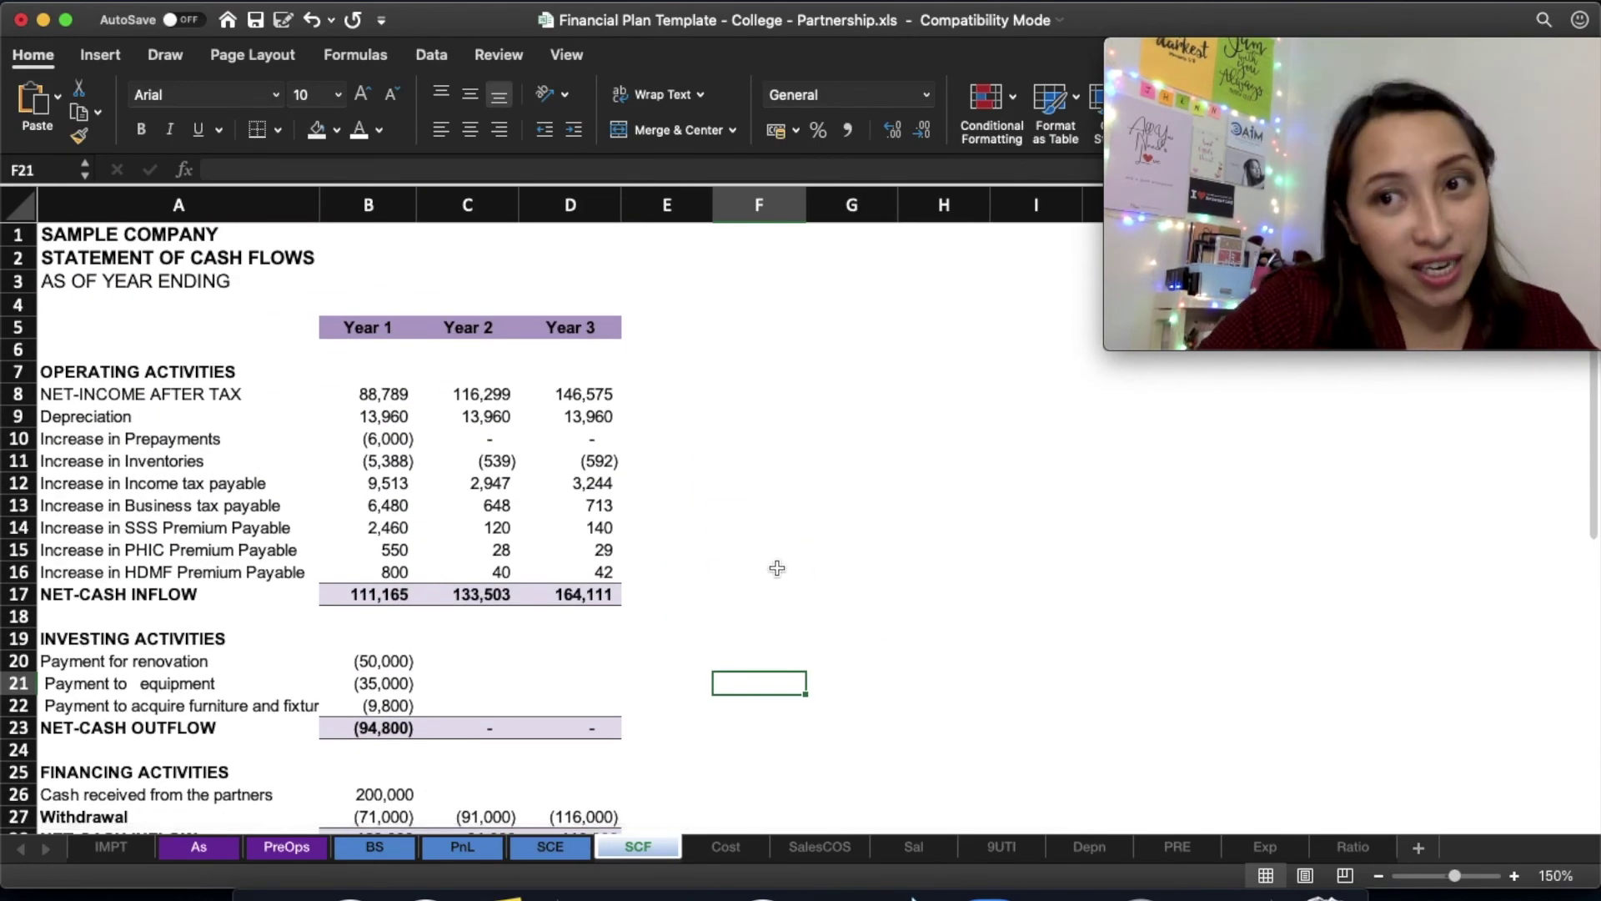
scroll(776, 568, down, 3)
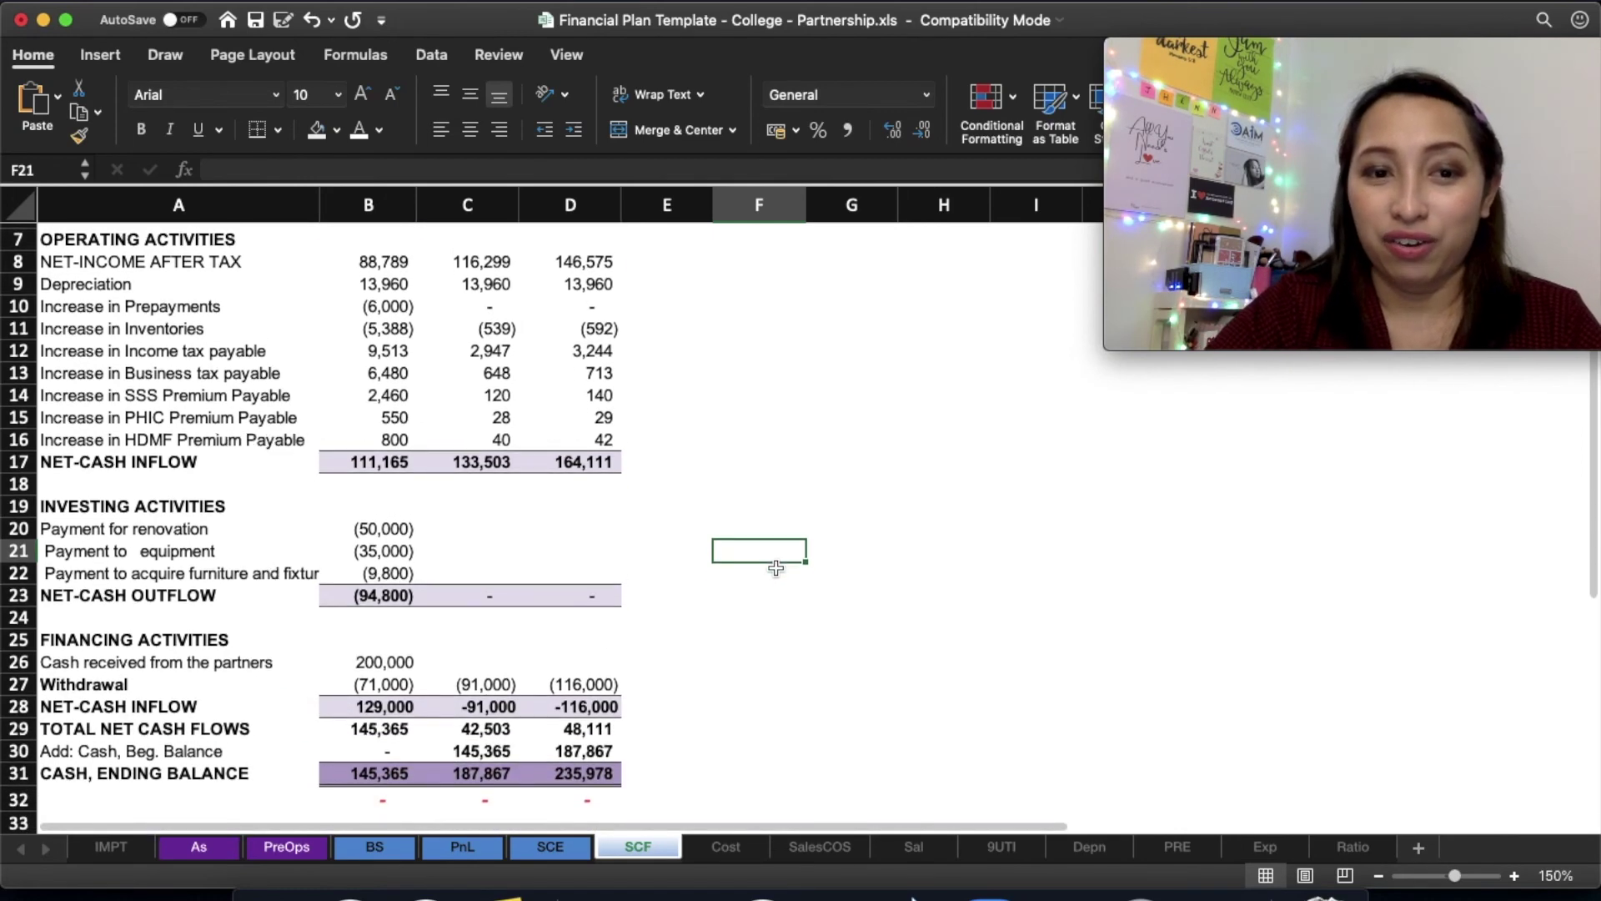
scroll(775, 567, up, 1)
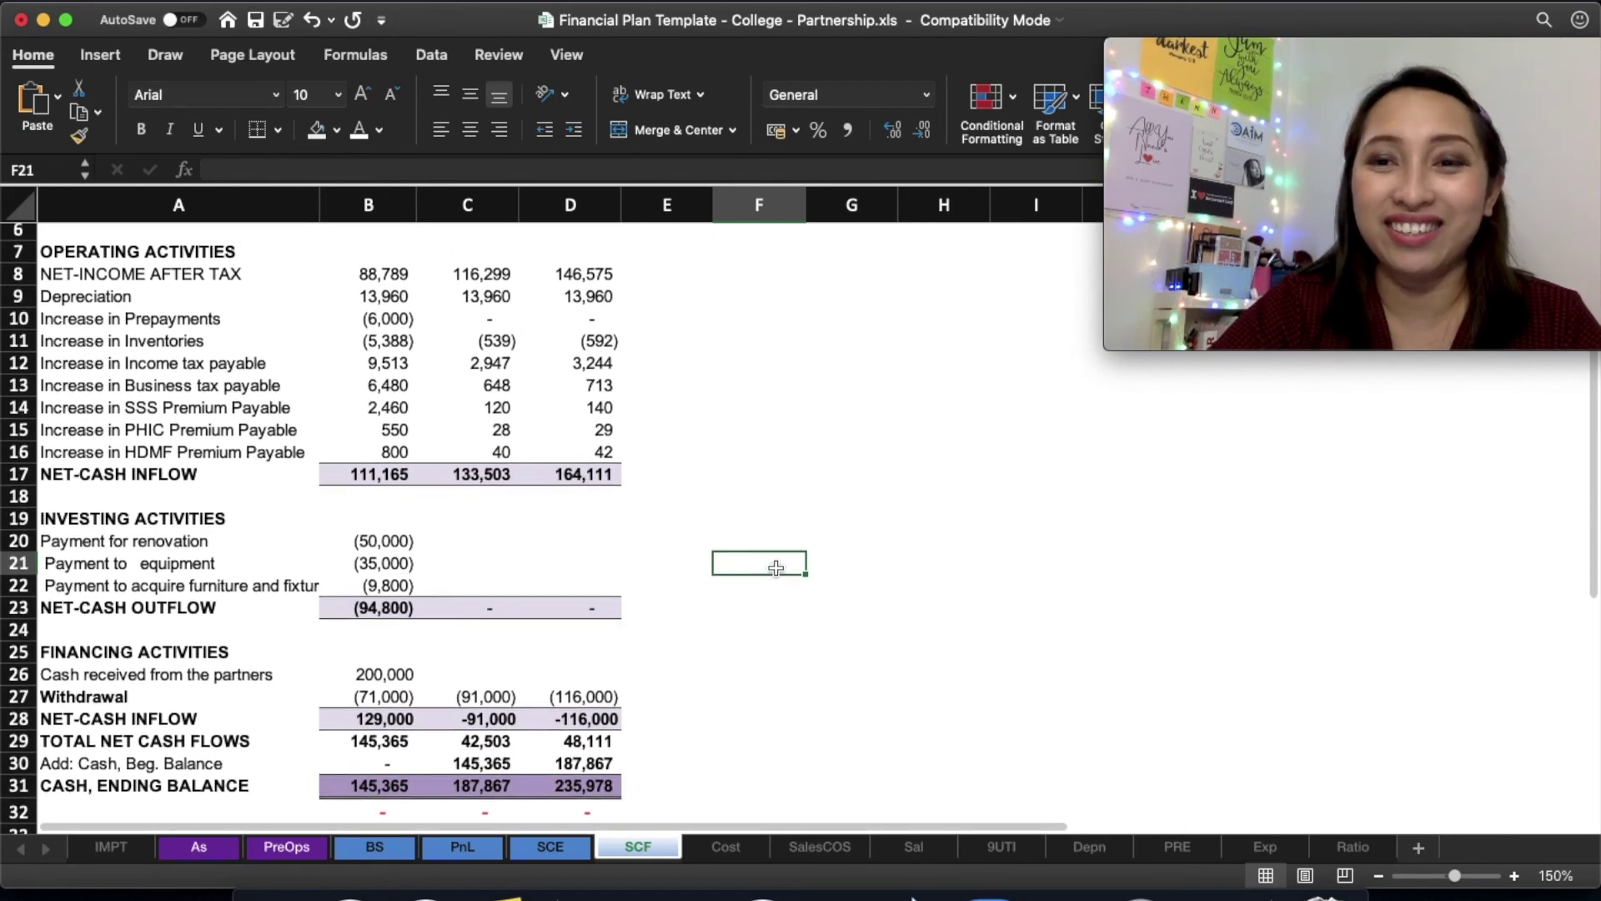
scroll(775, 568, up, 3)
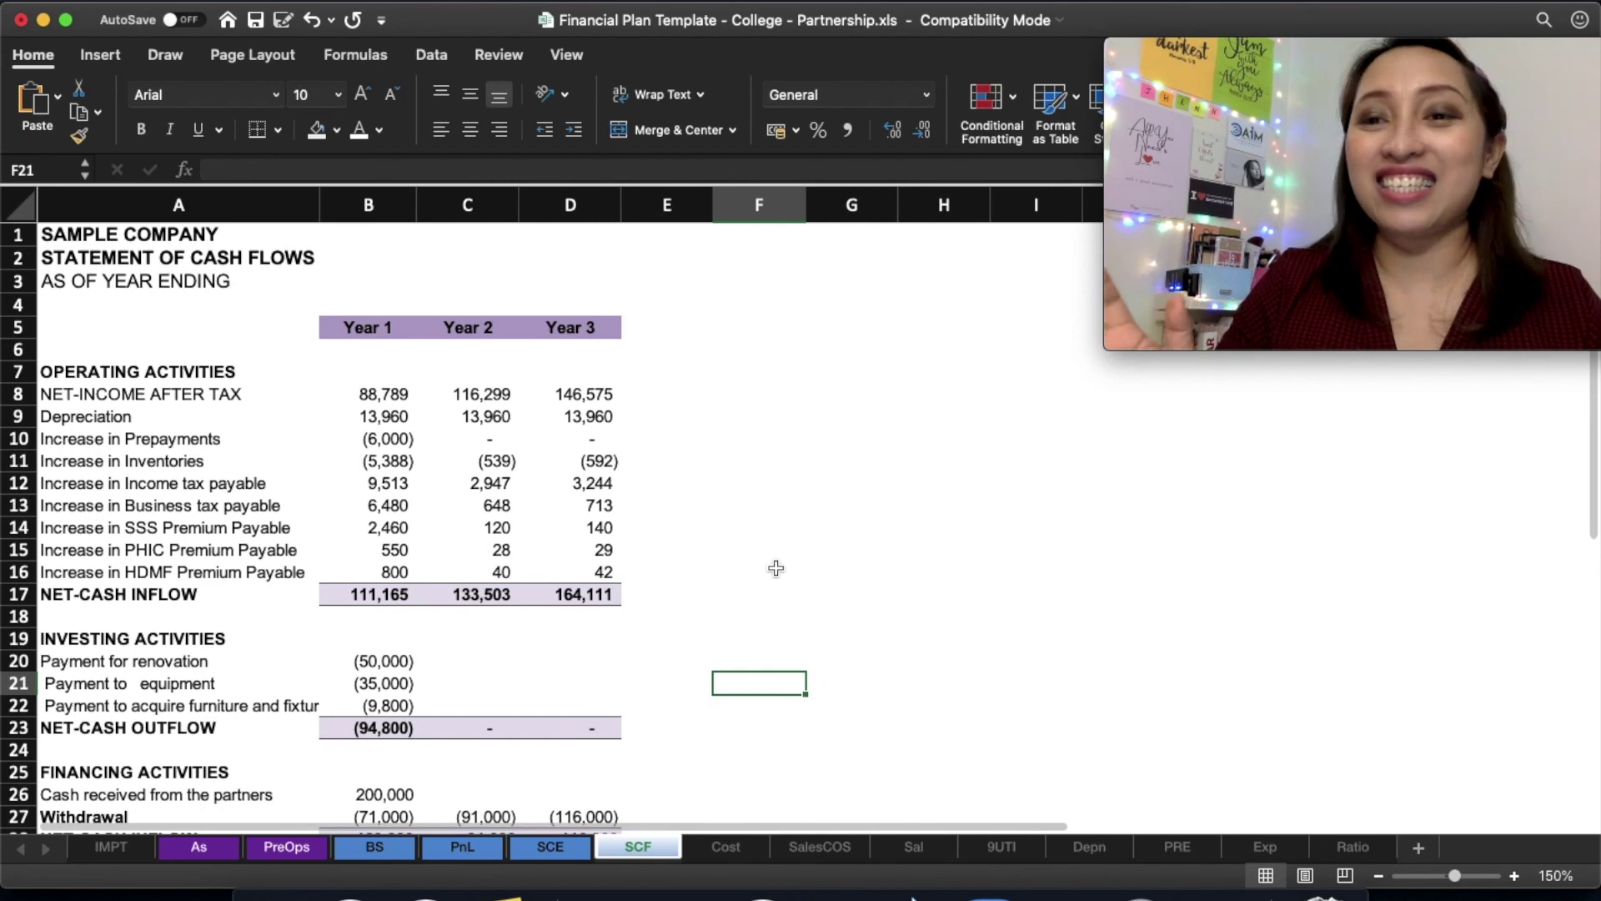
scroll(776, 568, down, 1)
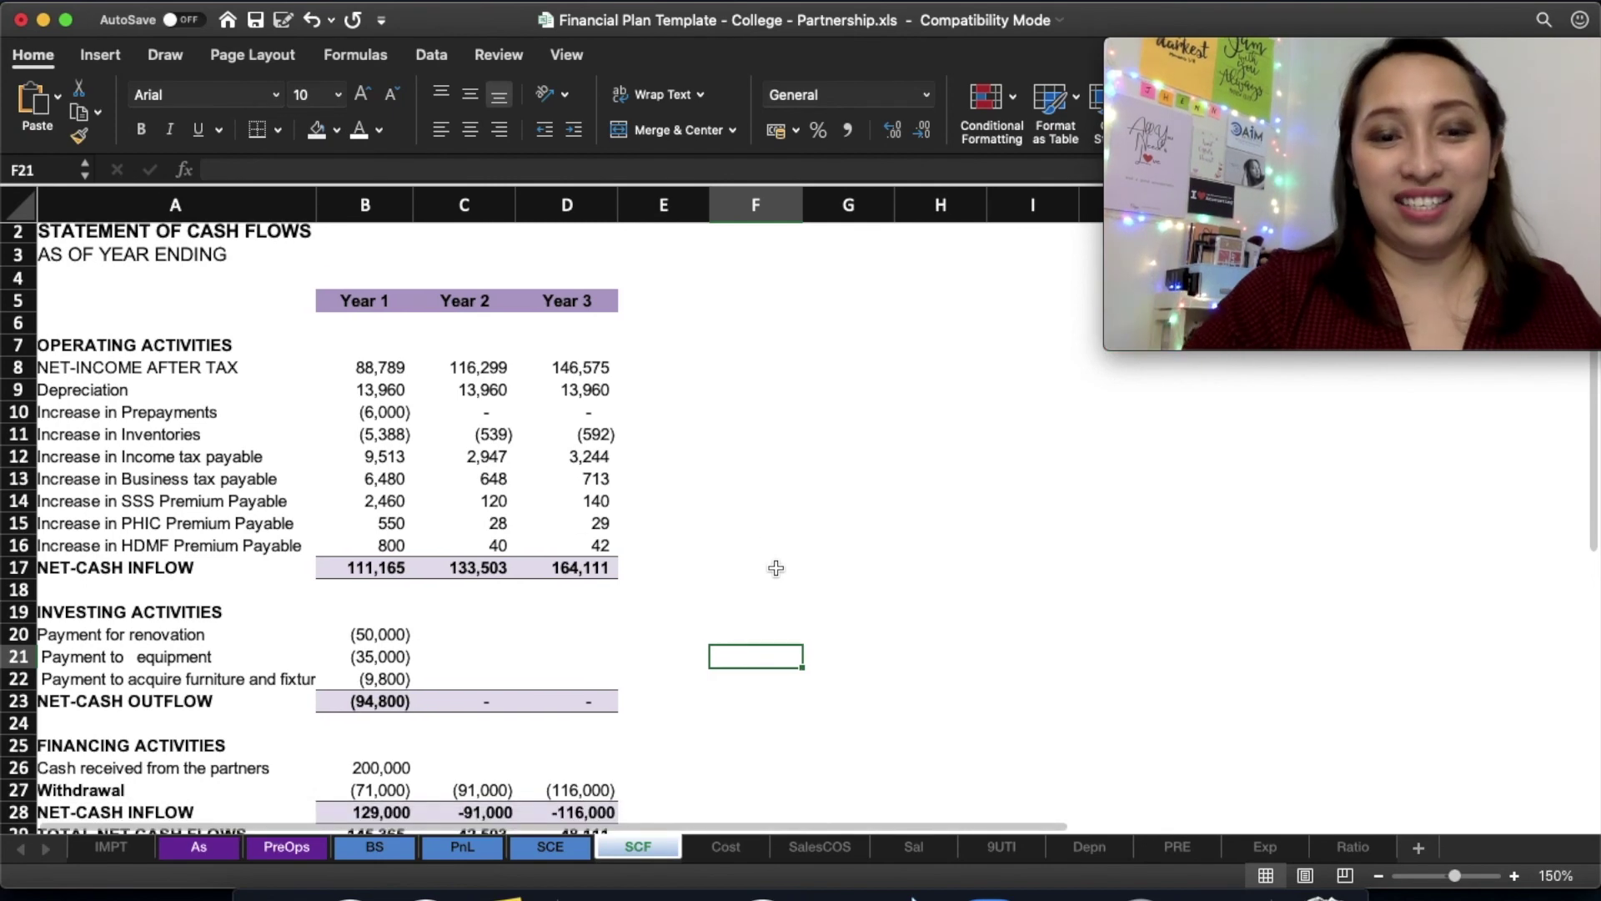
click(373, 847)
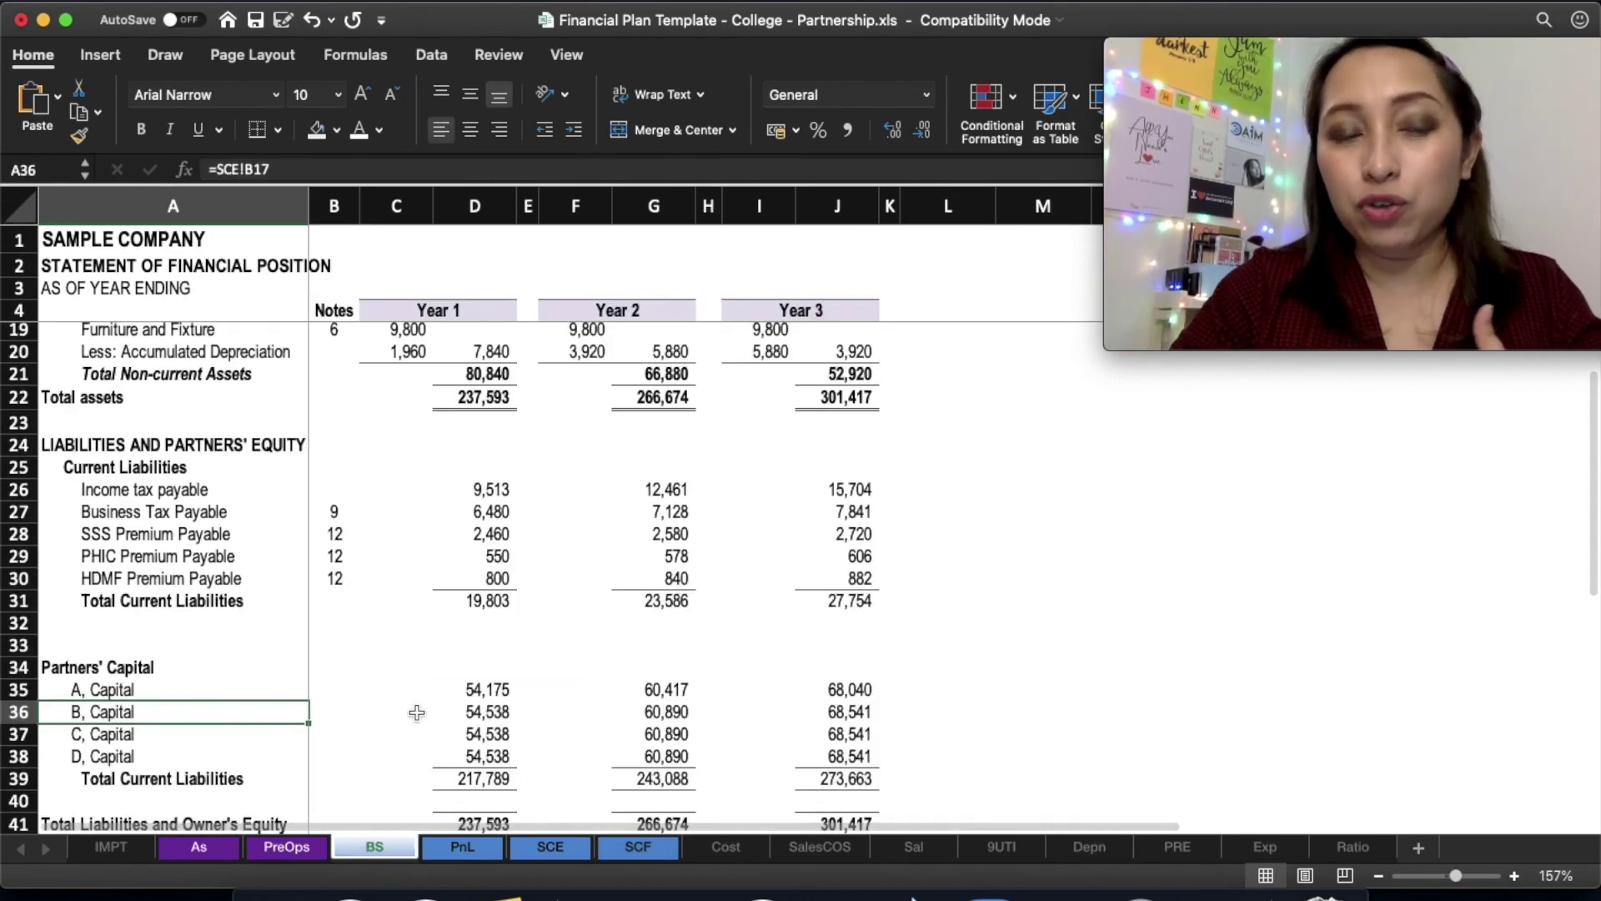
scroll(425, 675, down, 5)
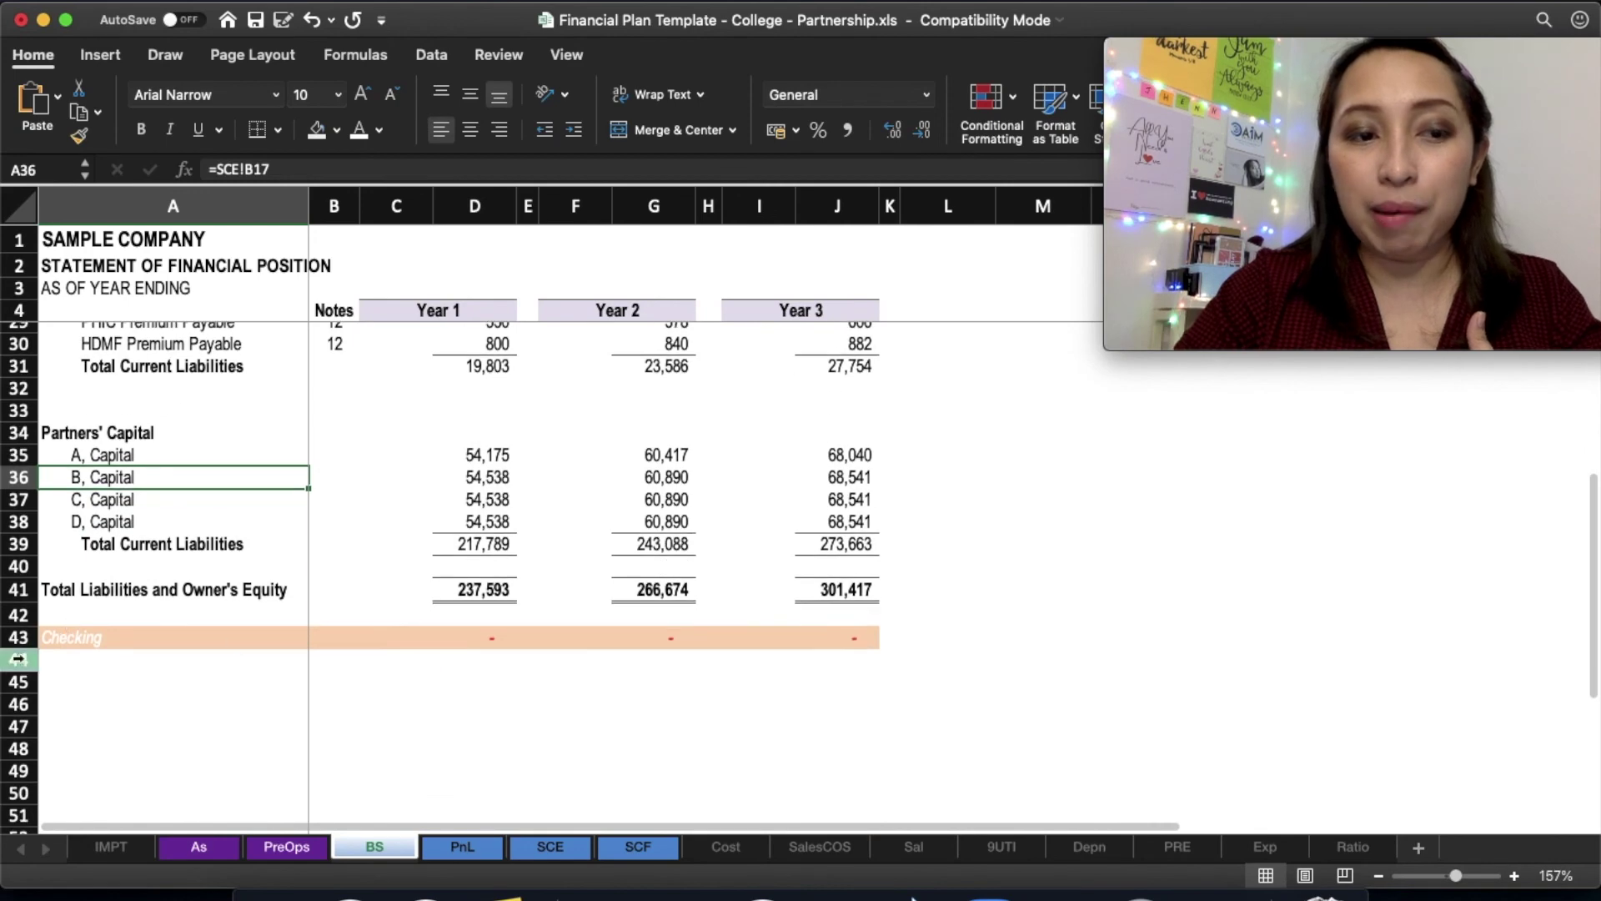
click(19, 637)
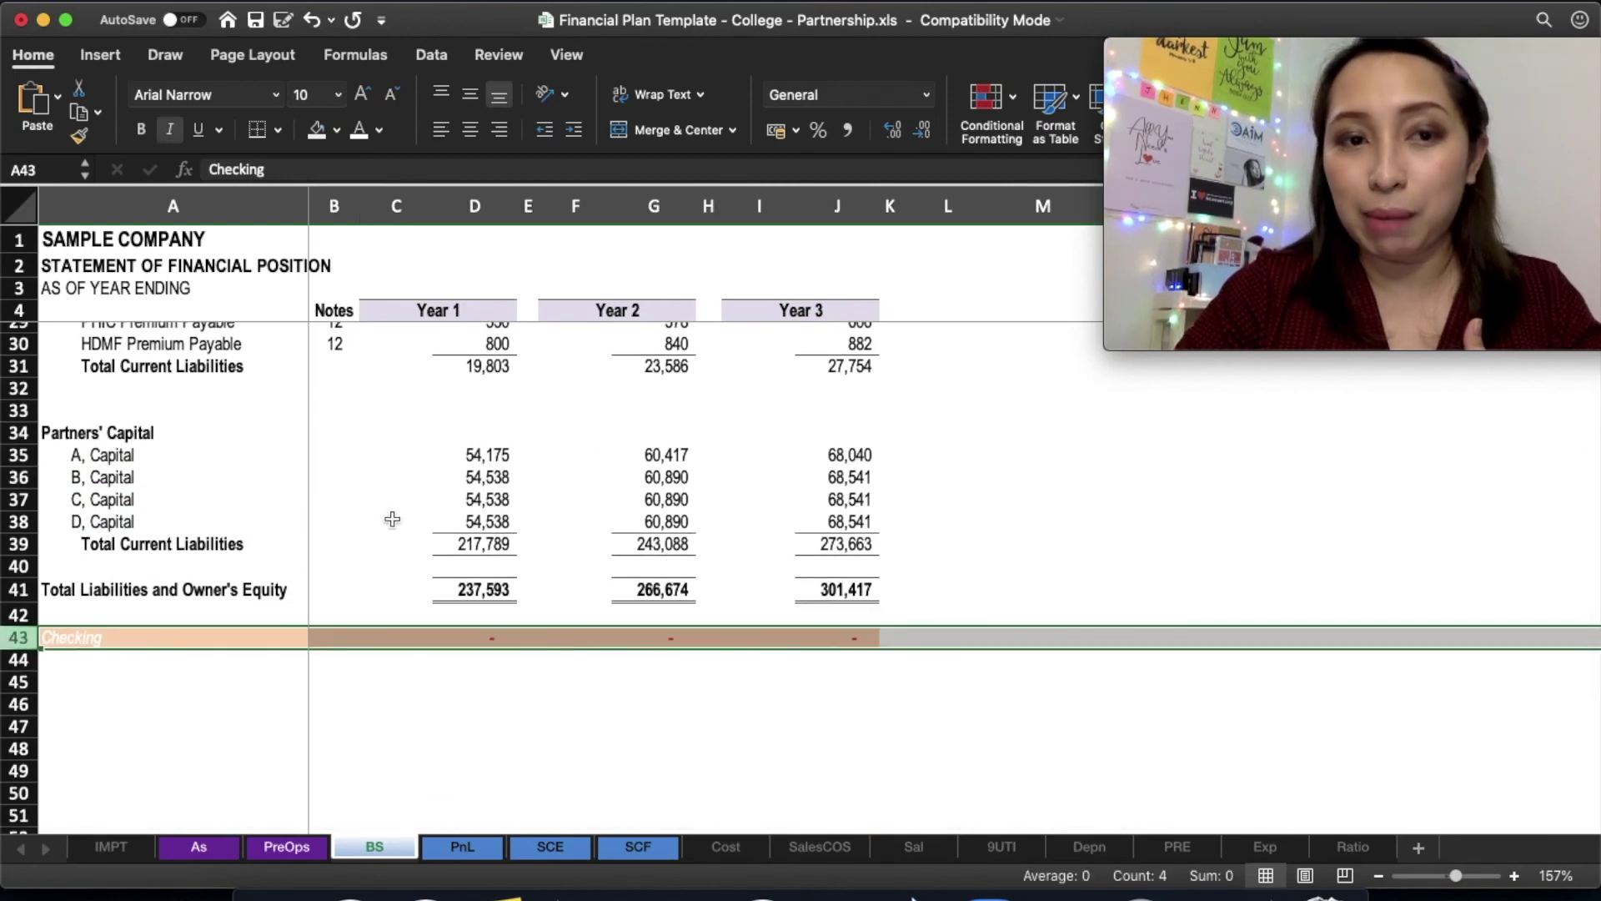
- Inspect the Inventories formulas in D8, G8 and J8 for Years 1–3
scroll(392, 521, up, 8)
click(445, 417)
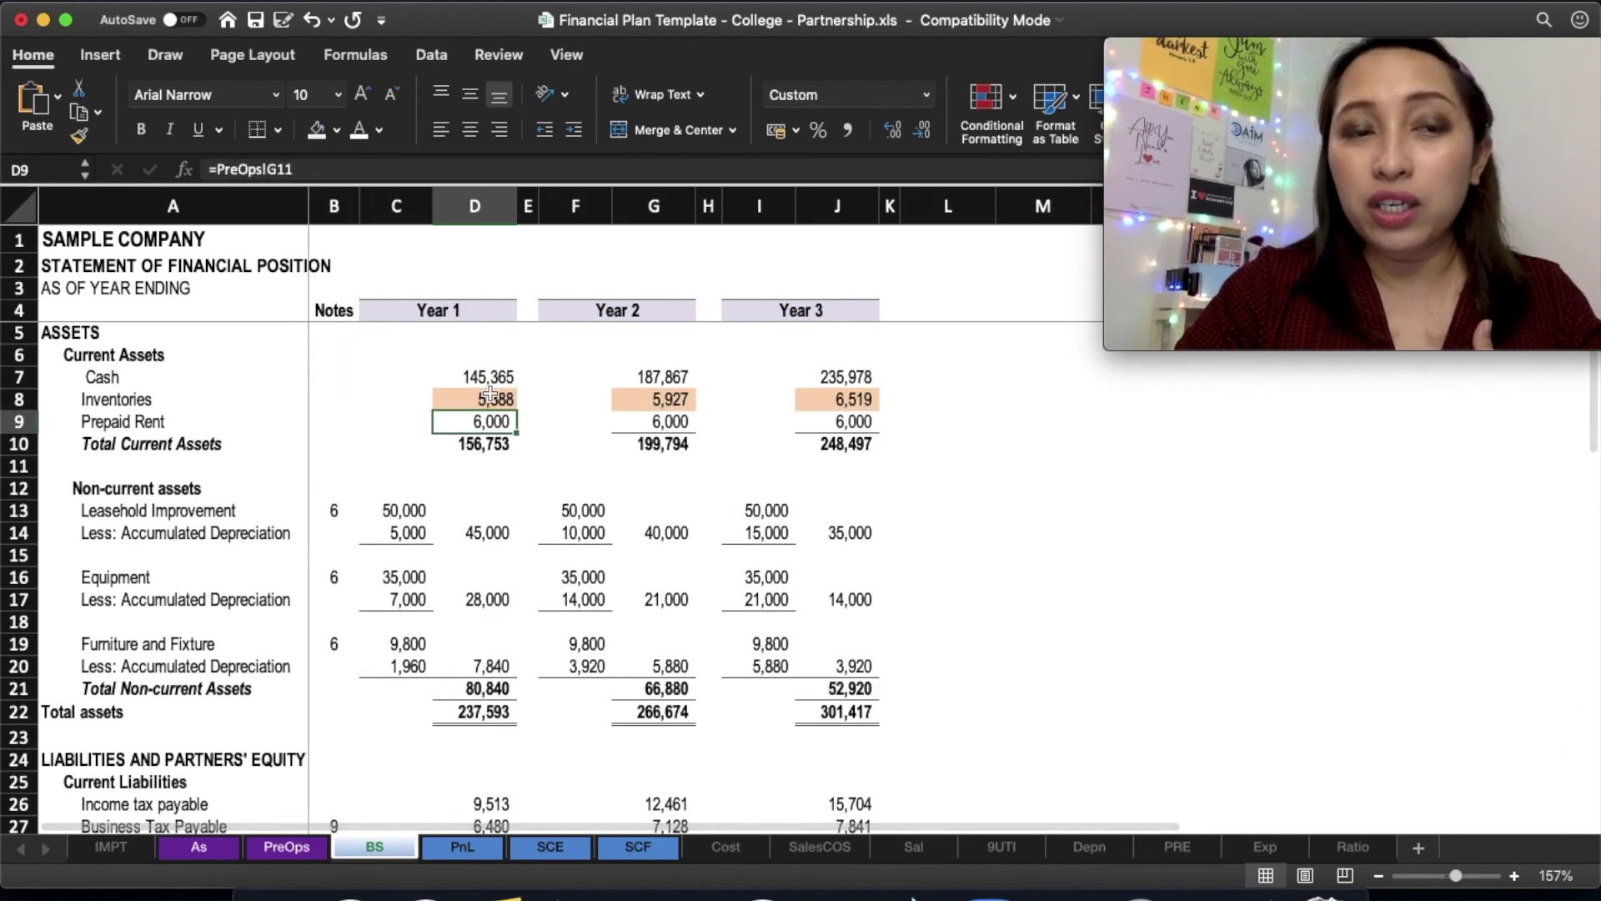
key(Up)
click(674, 398)
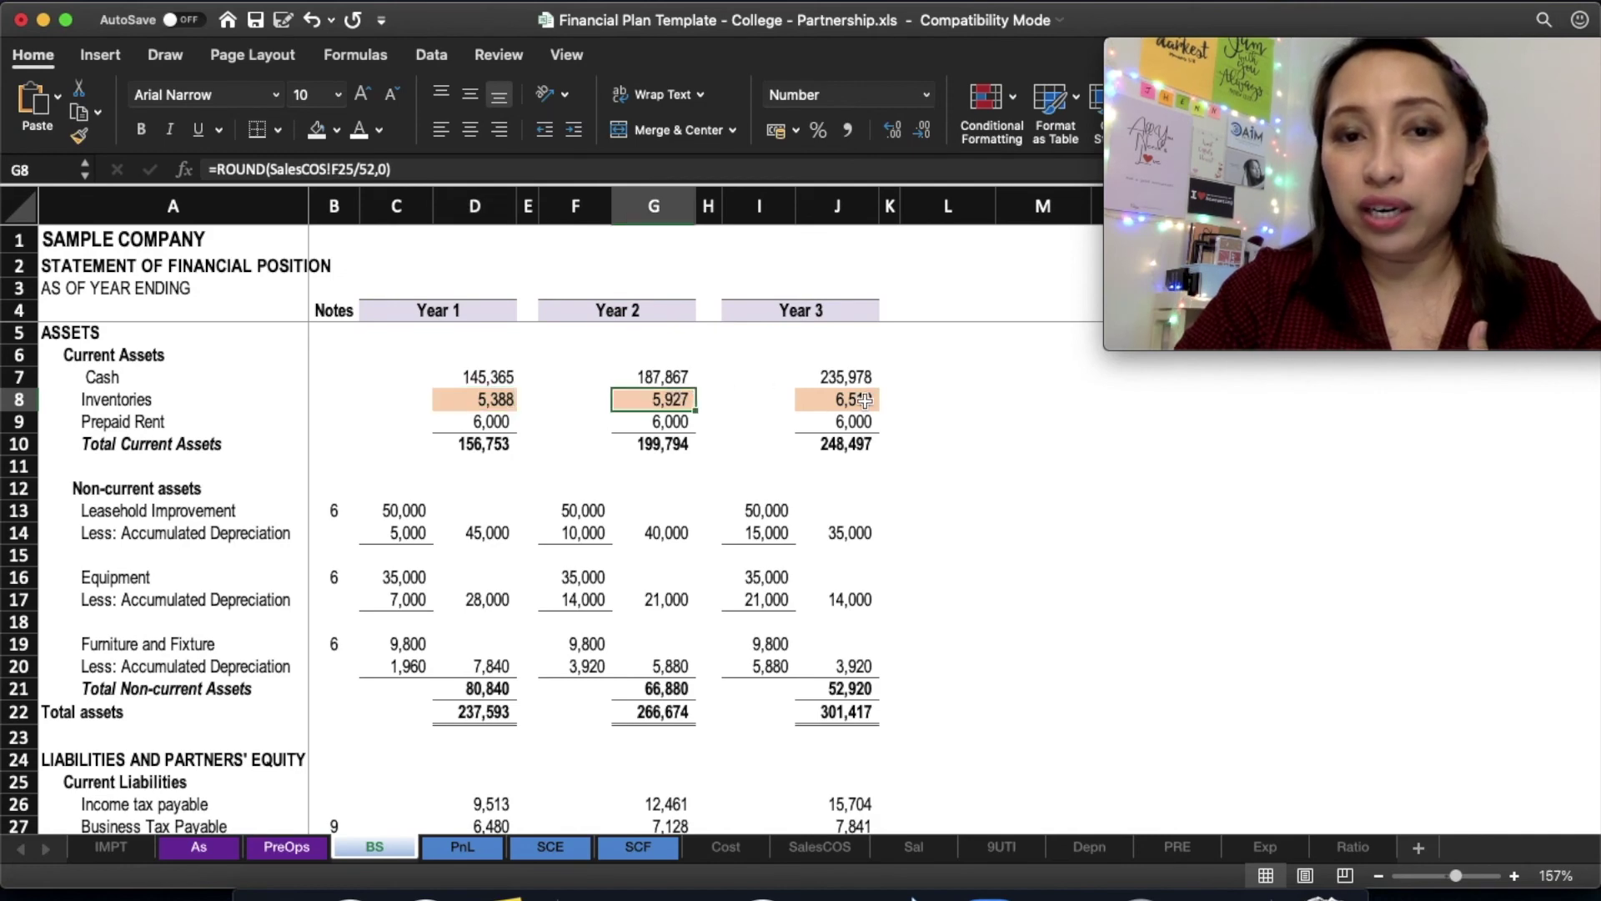
click(868, 402)
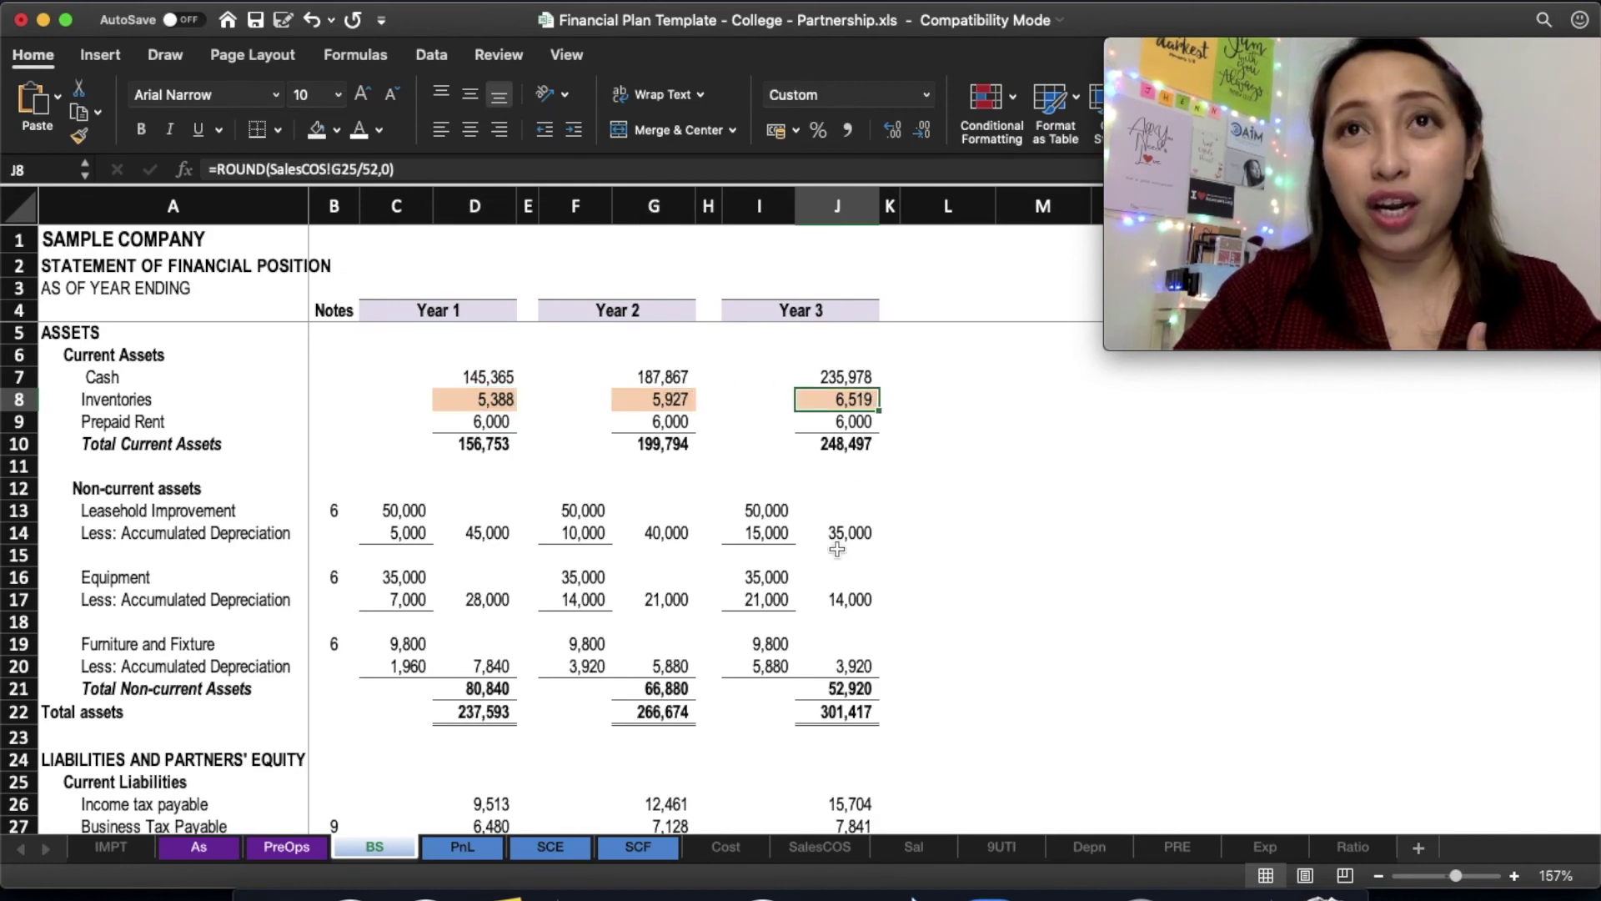
click(490, 406)
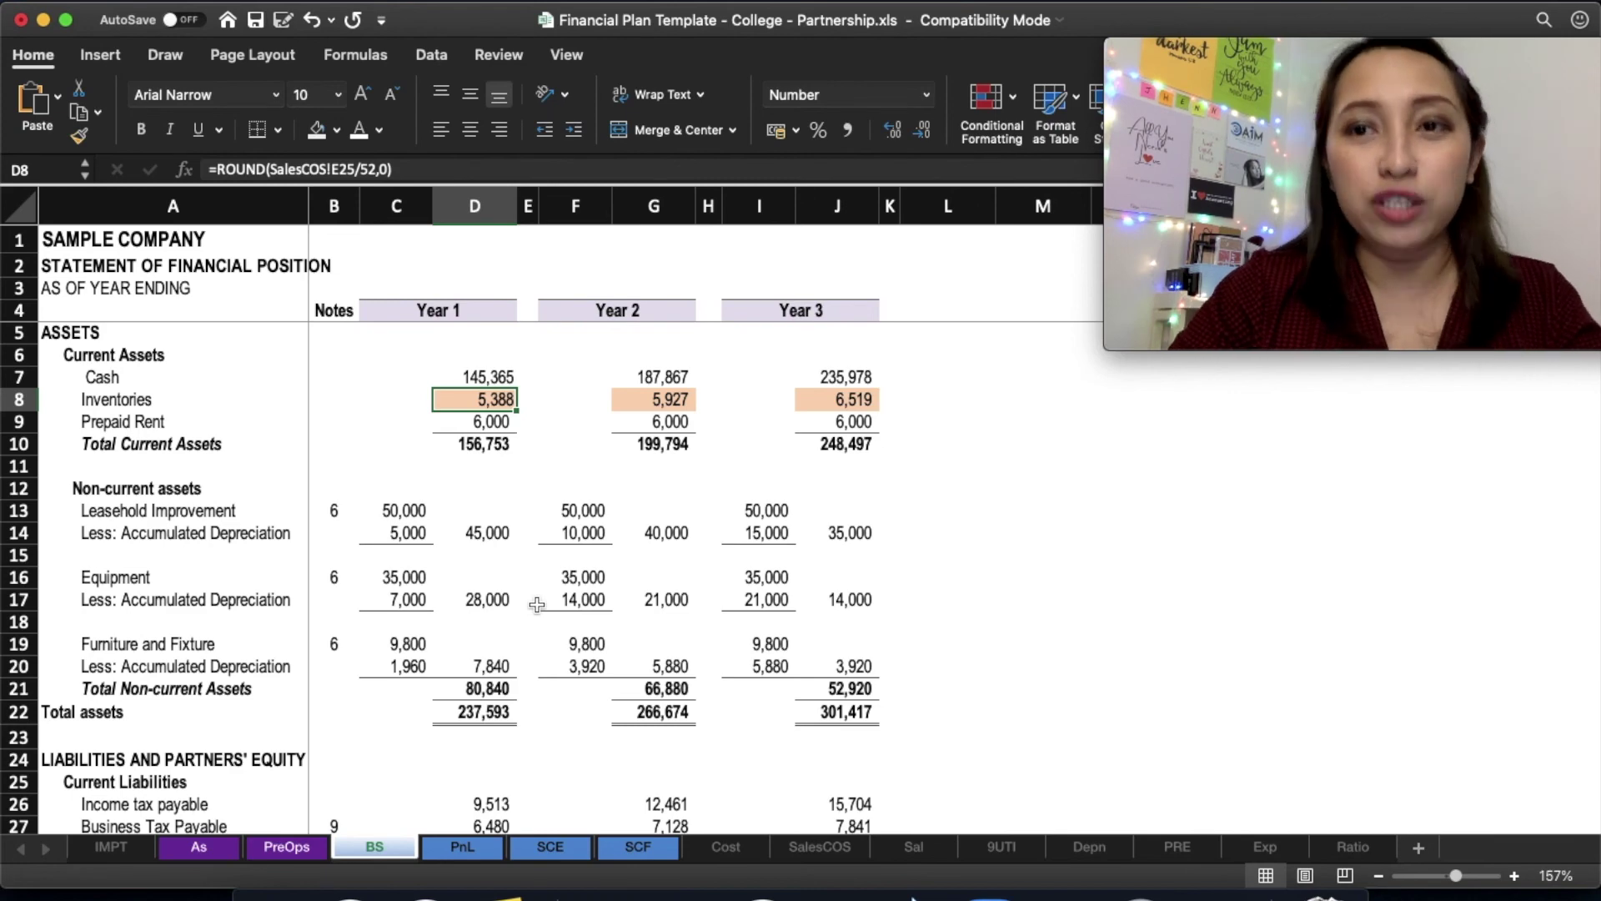
- Check Year 1 net income before tax in cell C56 of the PnL sheet
click(462, 847)
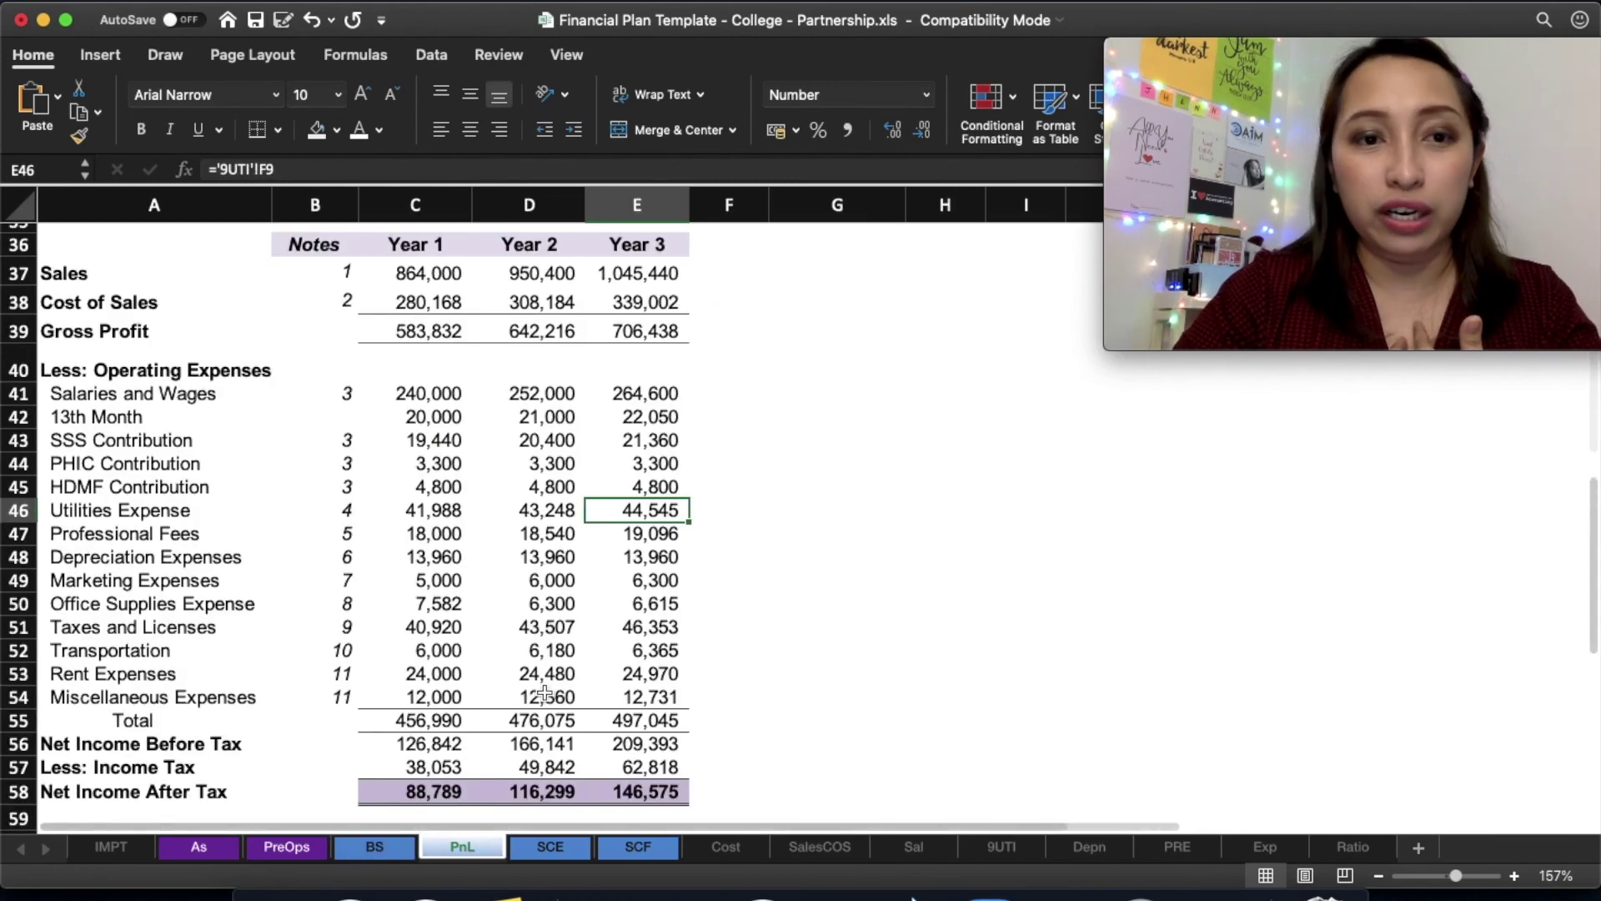
scroll(514, 697, down, 1)
scroll(514, 697, up, 3)
scroll(514, 697, down, 3)
scroll(514, 697, down, 1)
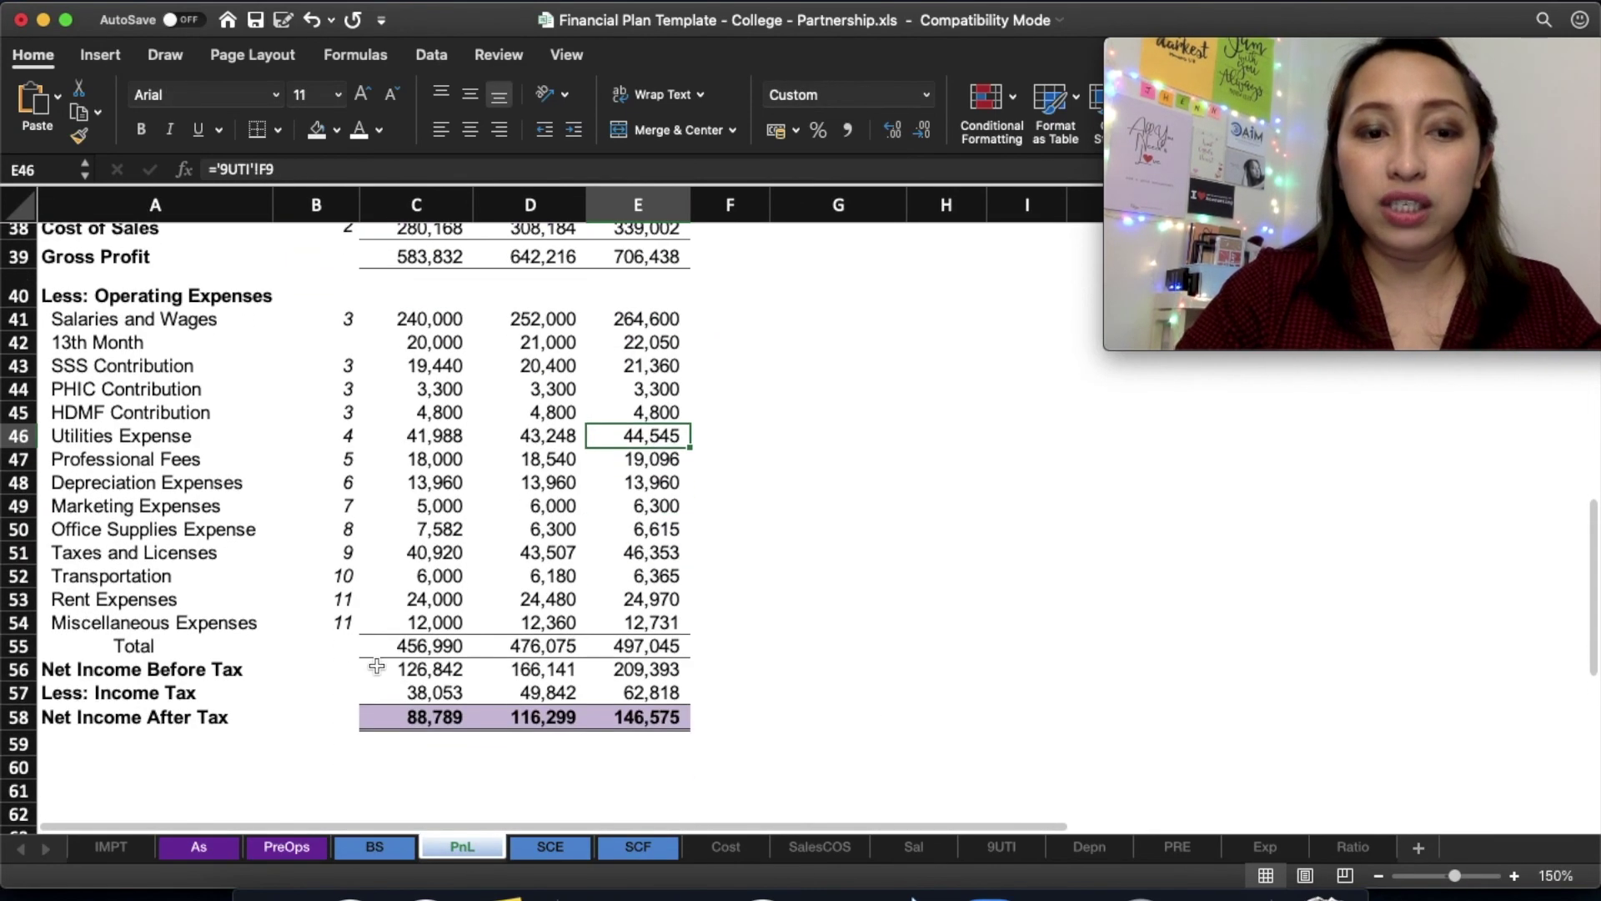
click(374, 667)
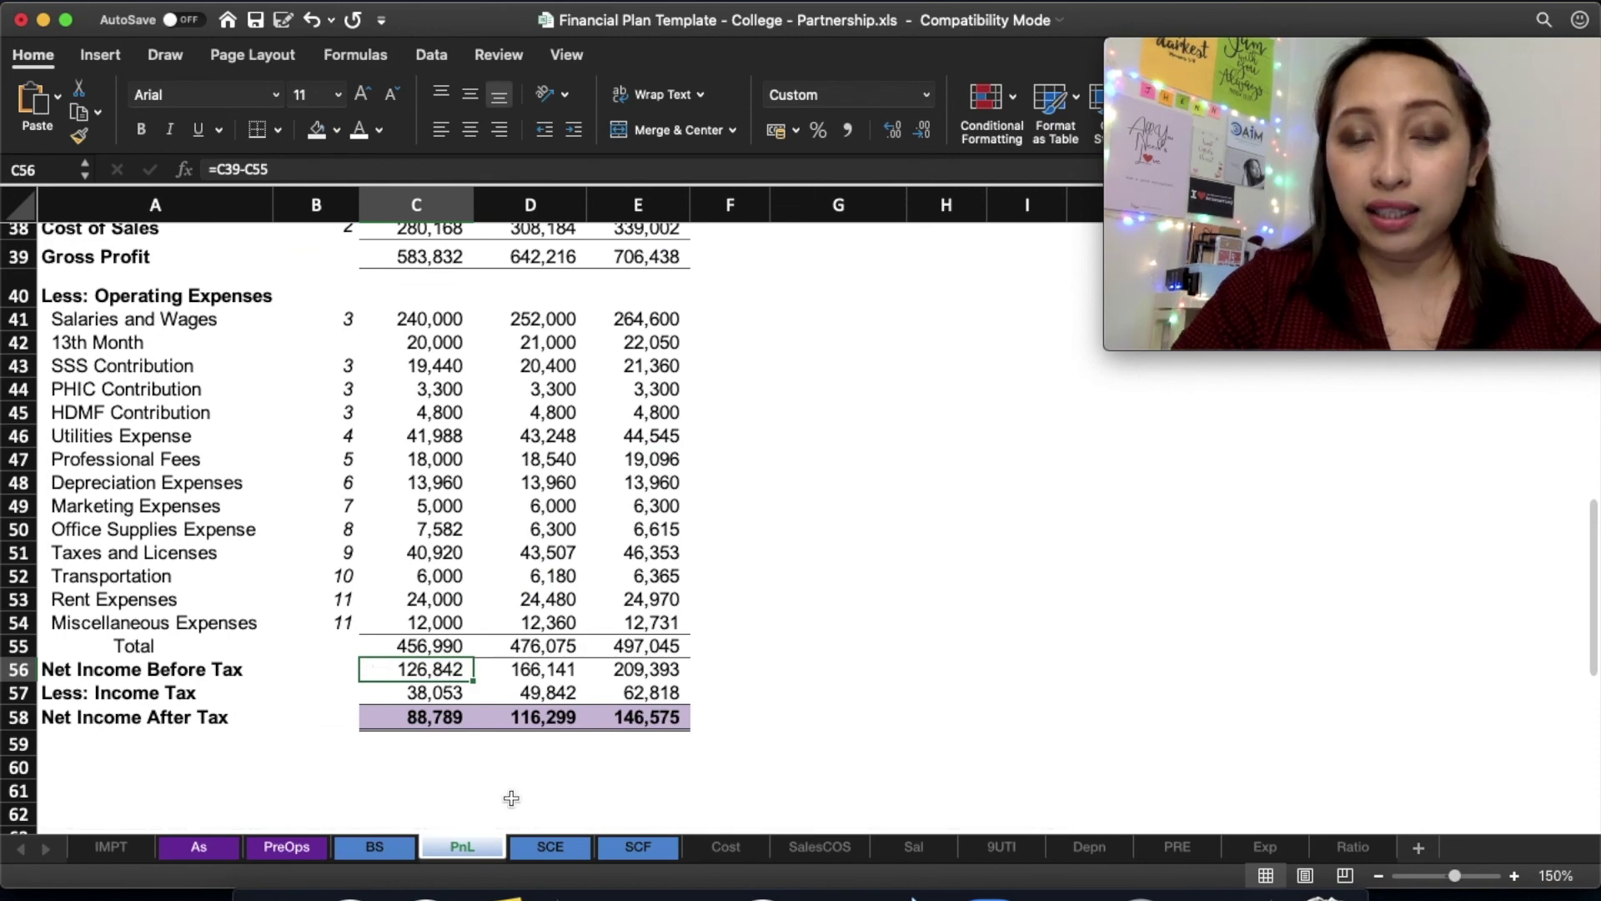
- Review SCE cells B8 salary and B7 beginning balance, then the PreOps sheet, ending on SCF
click(567, 854)
scroll(429, 356, down, 1)
click(369, 364)
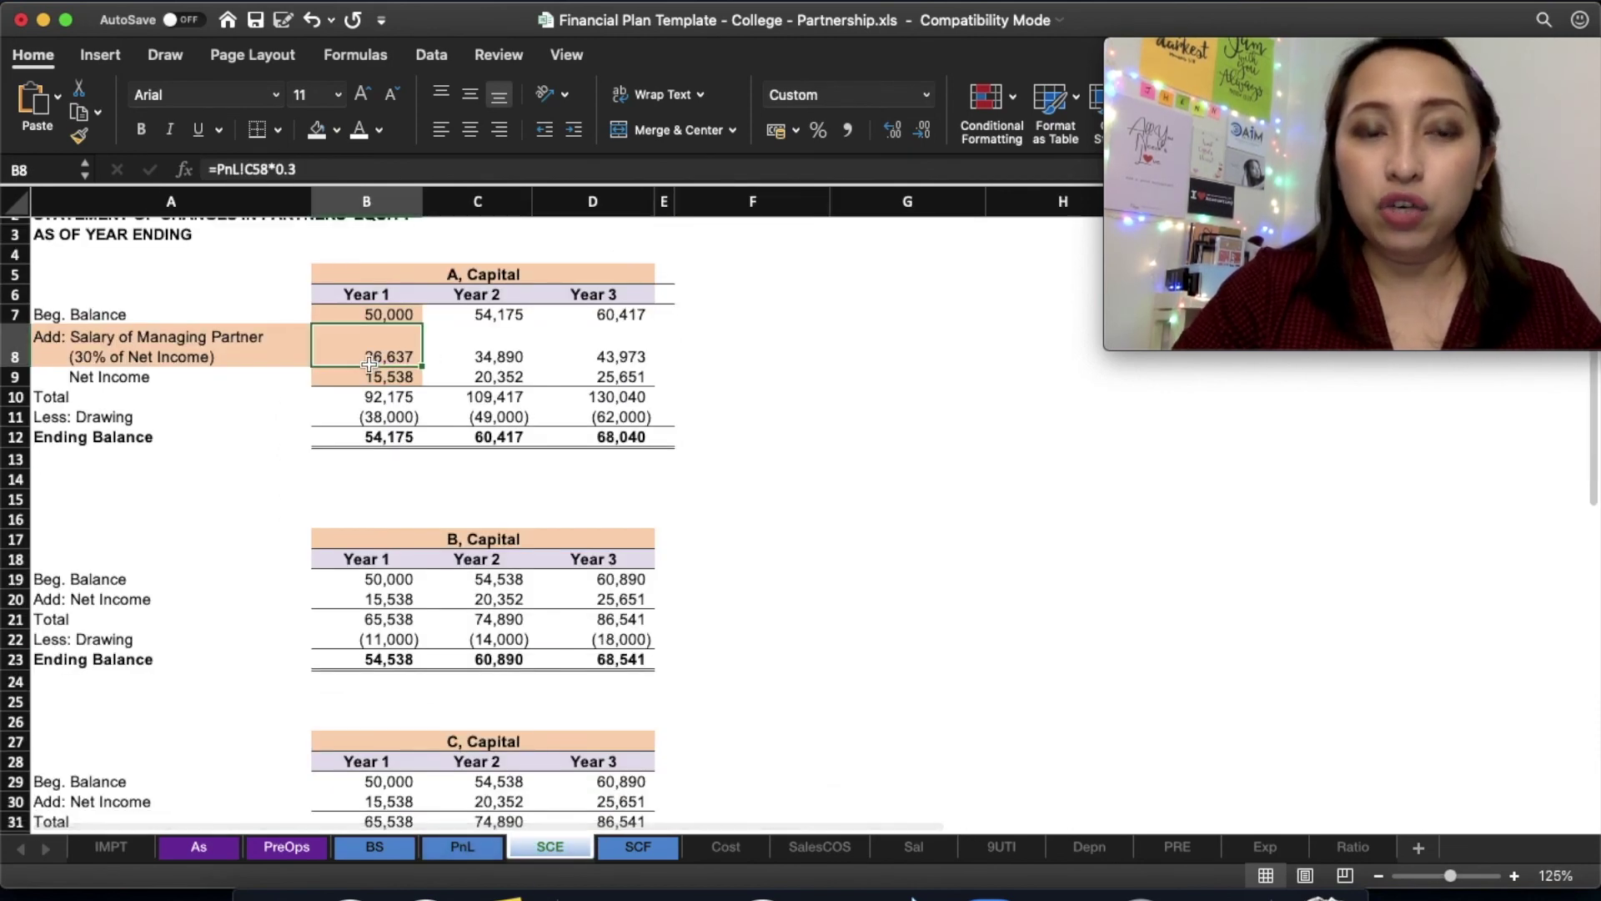
click(393, 311)
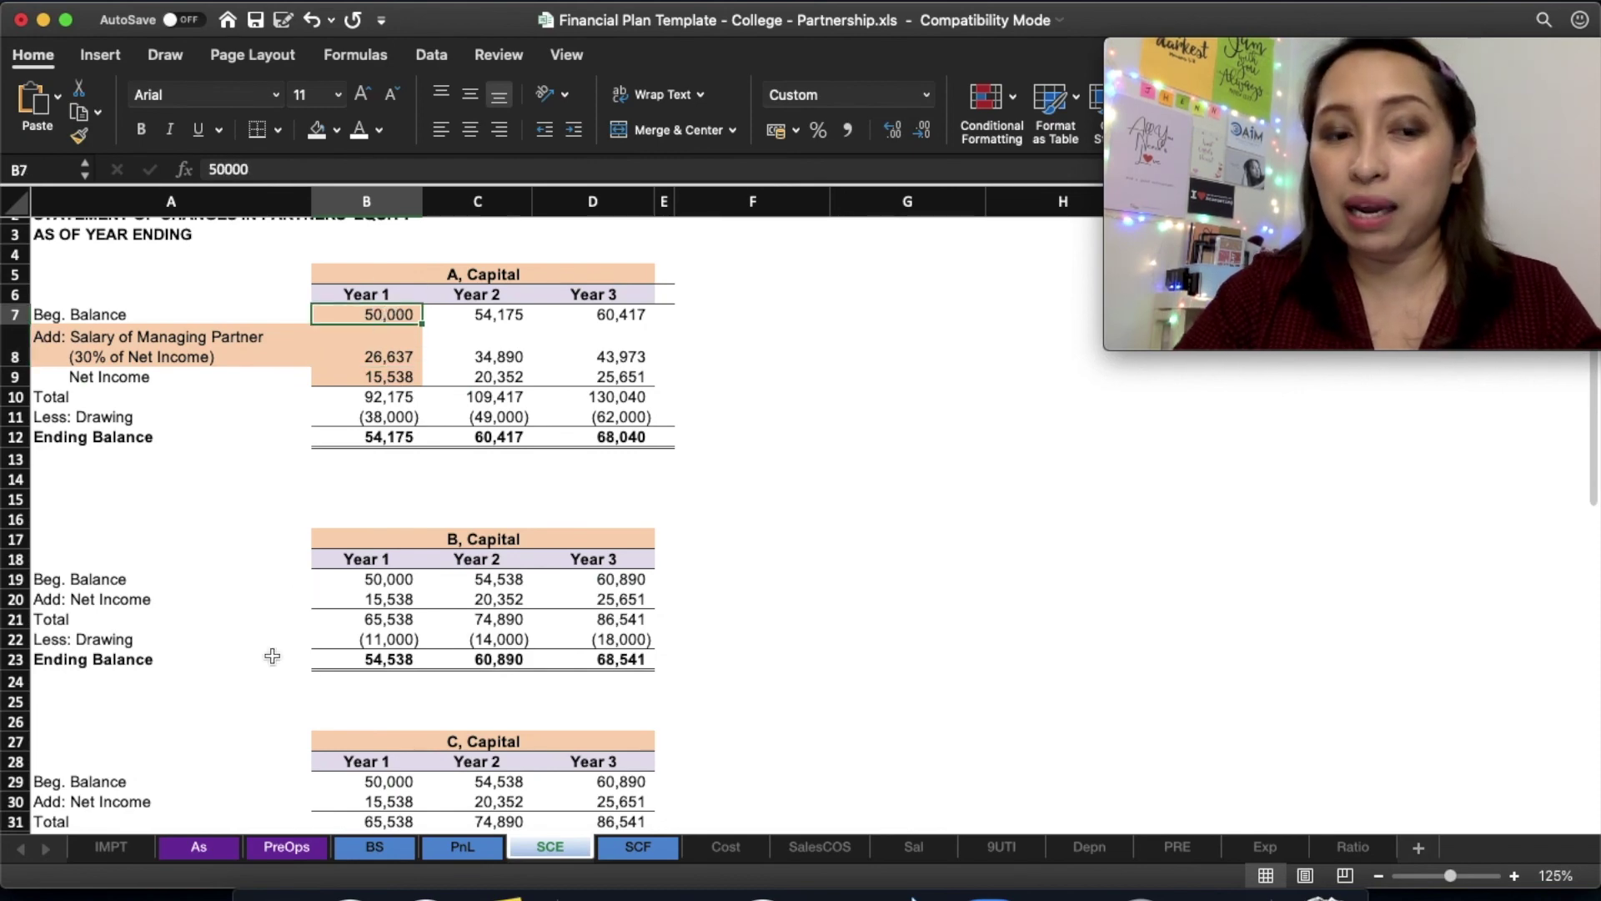
click(287, 847)
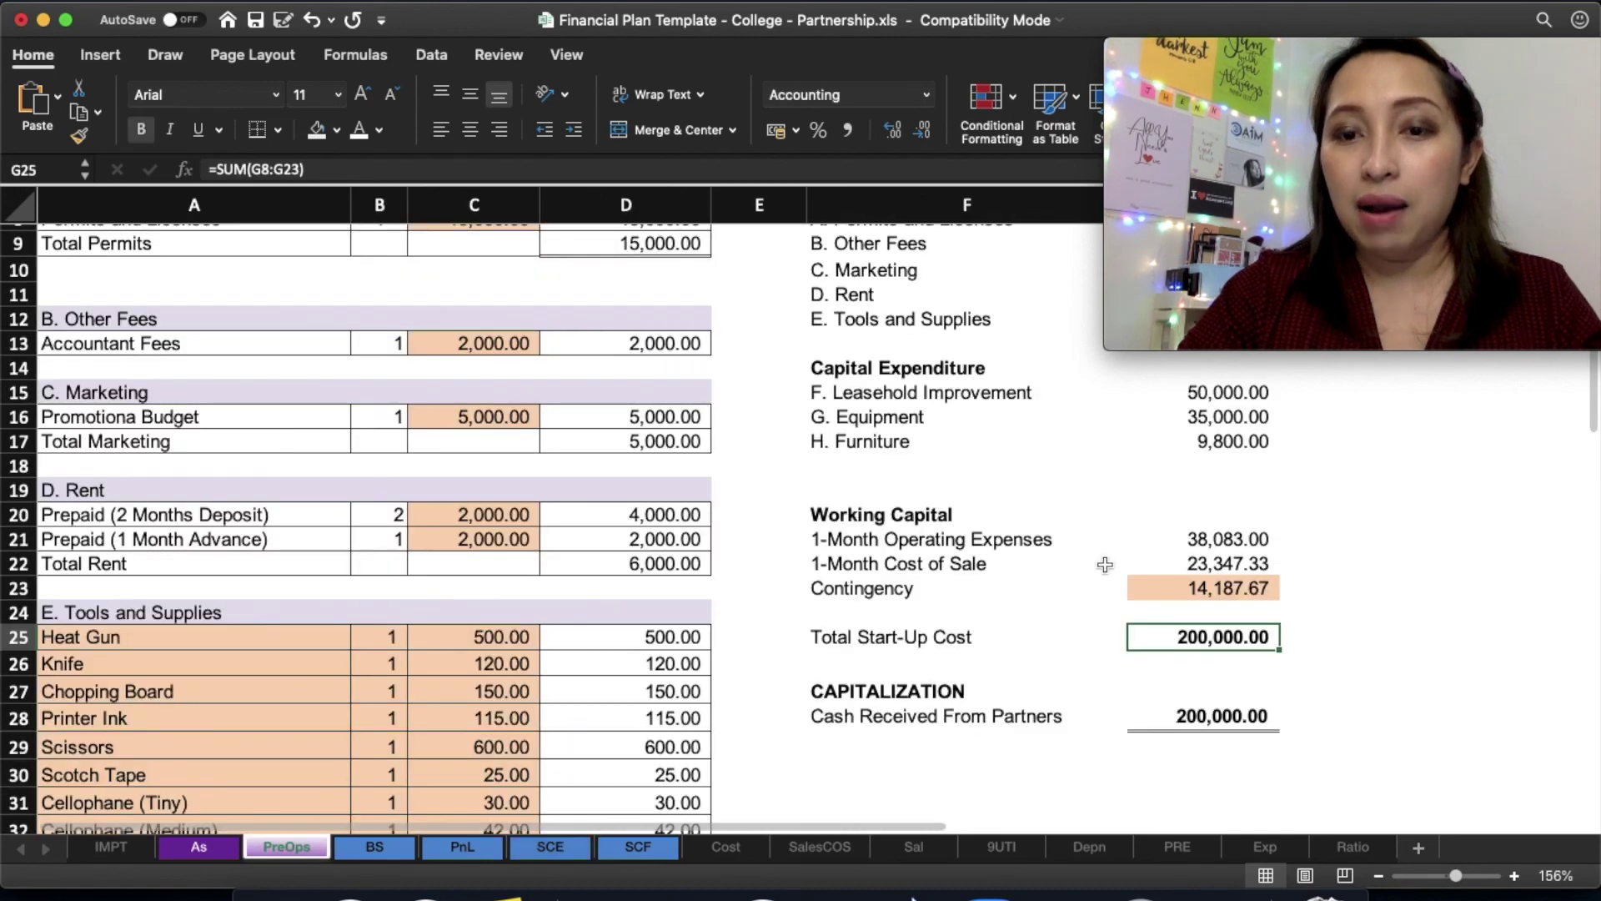
click(638, 847)
scroll(674, 612, down, 2)
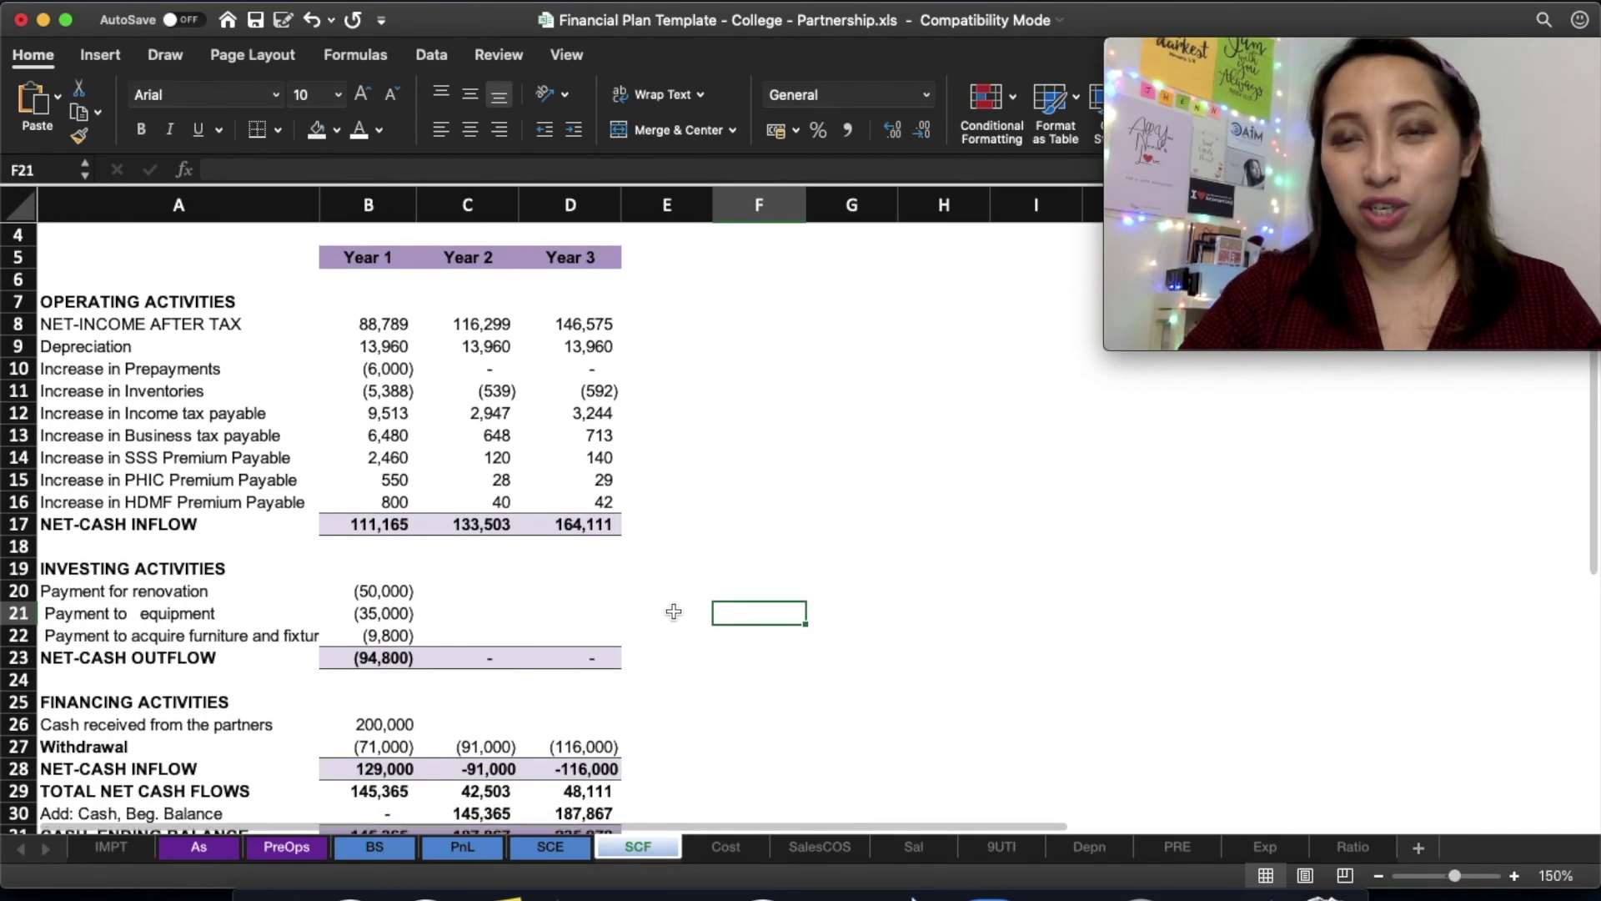
scroll(673, 612, up, 2)
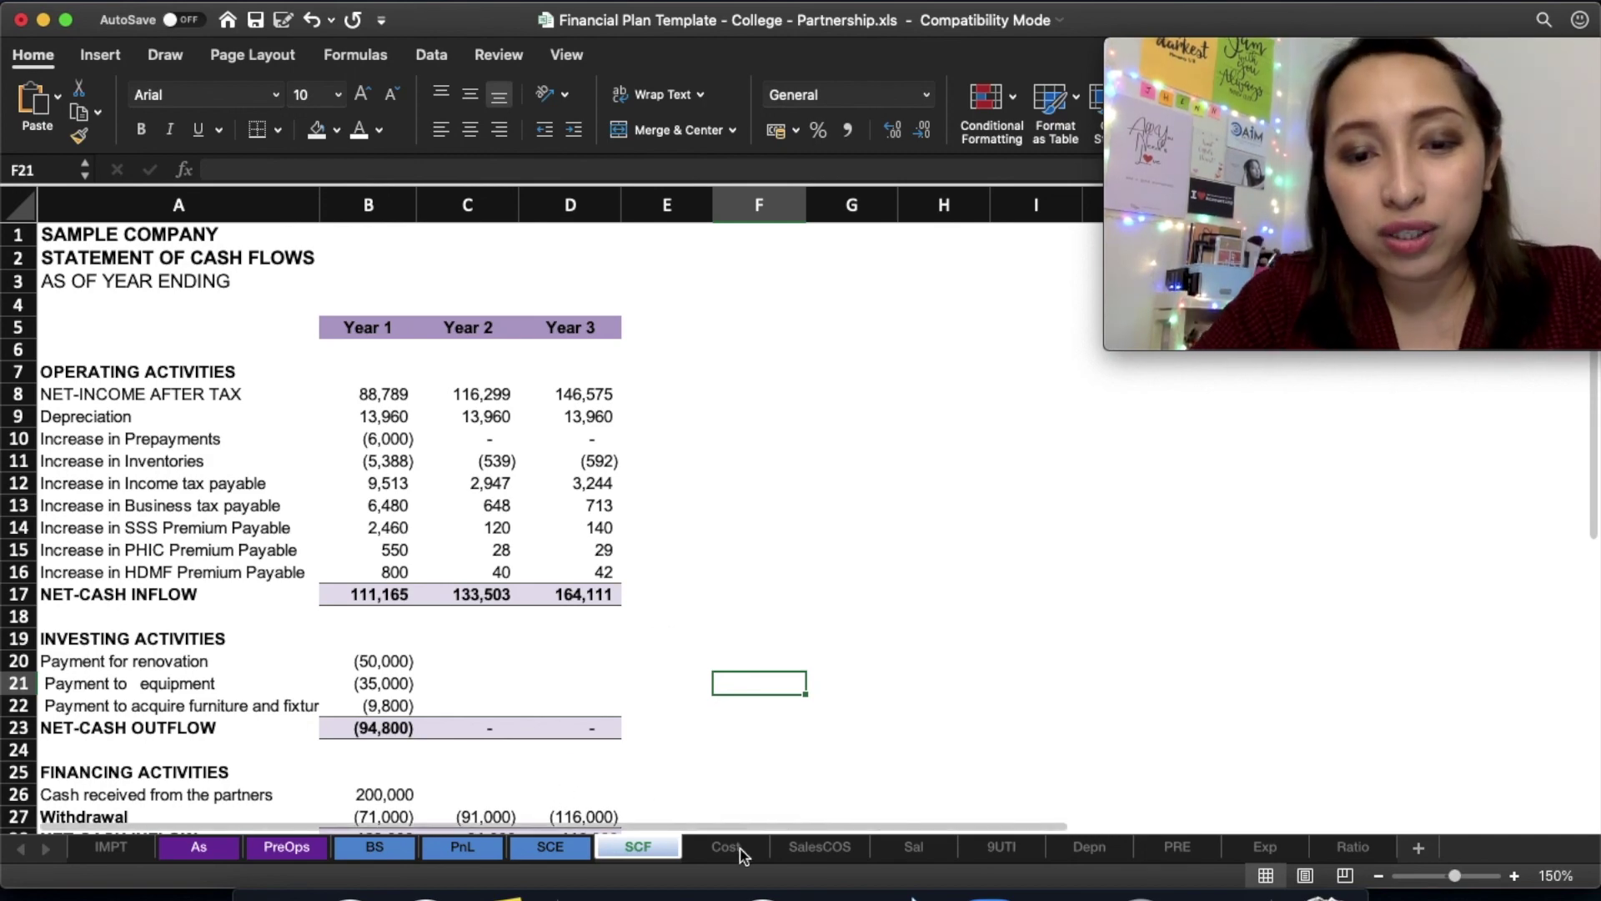
click(819, 847)
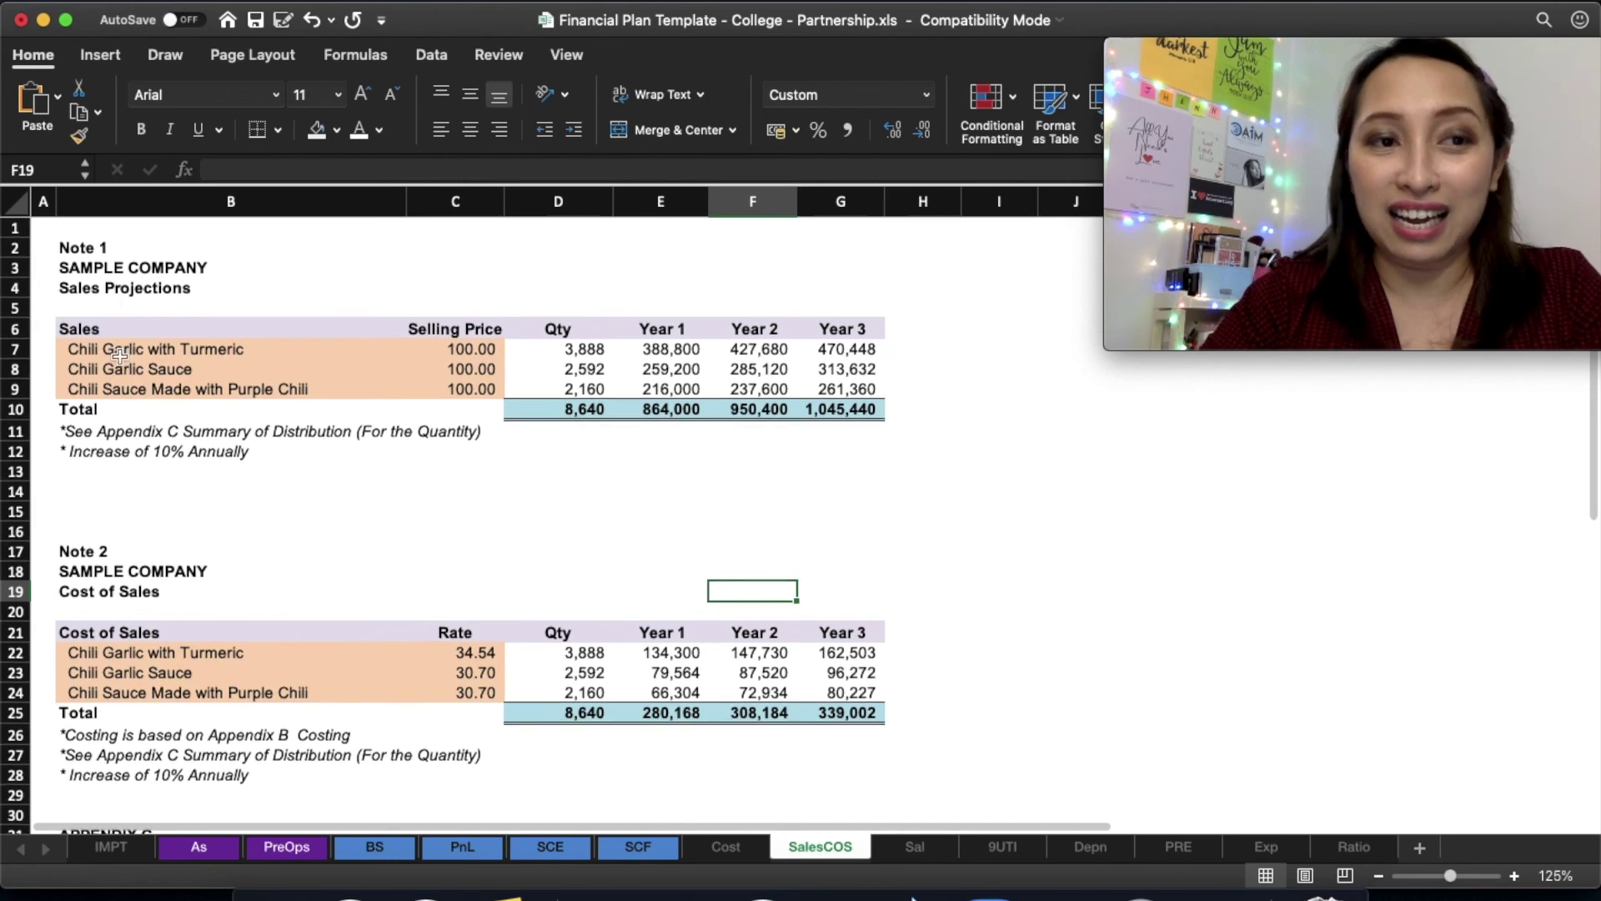
click(109, 284)
click(225, 570)
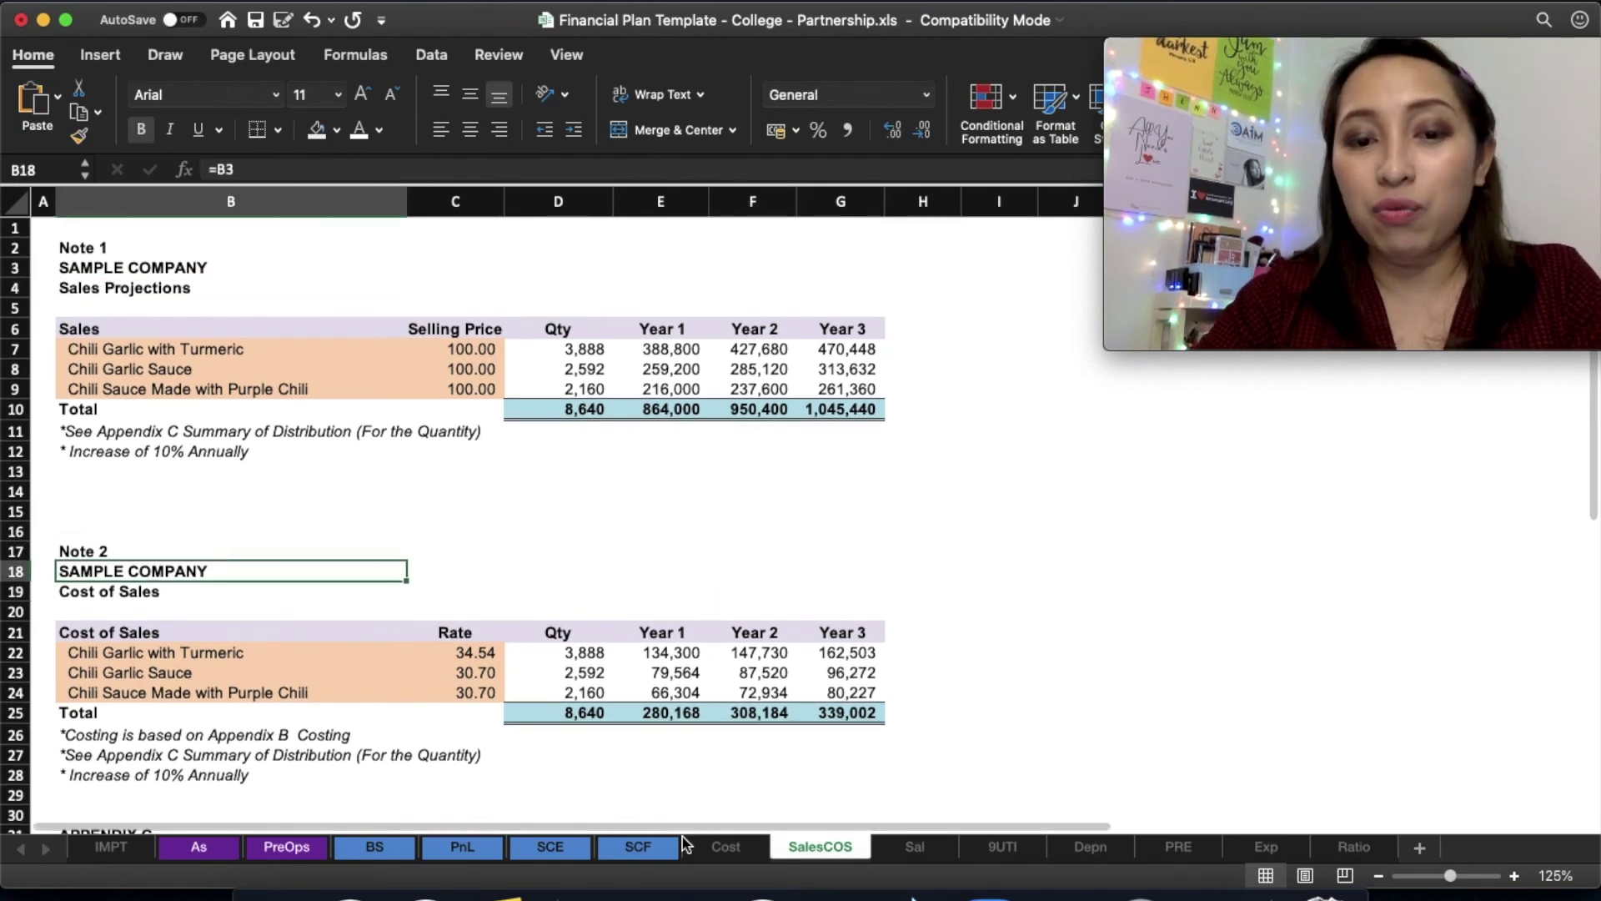
click(722, 846)
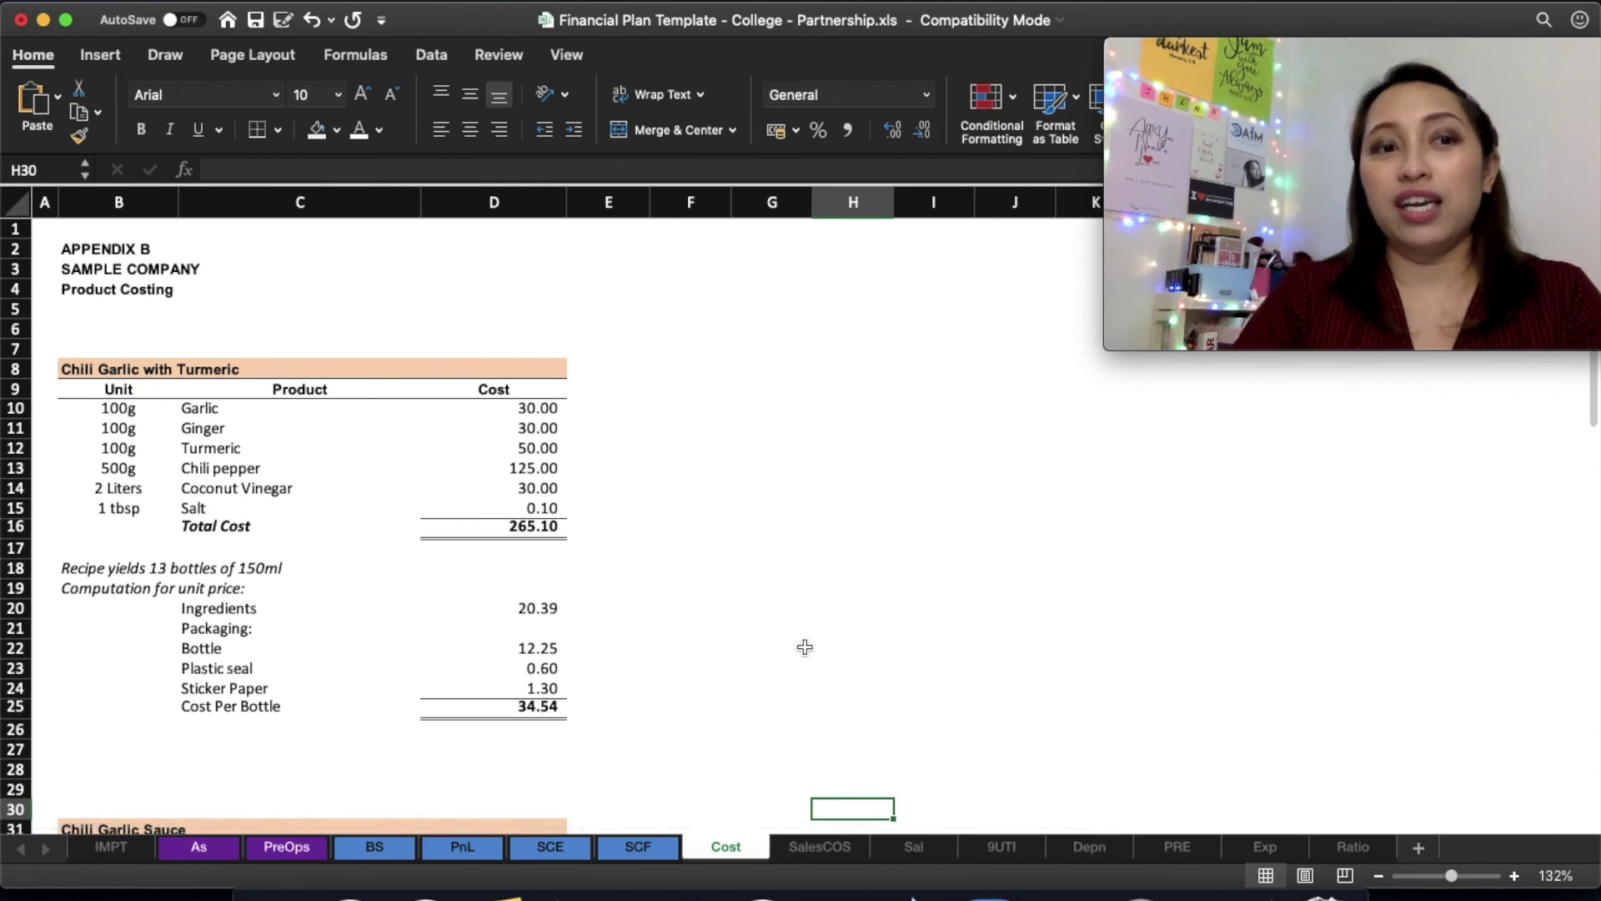
click(647, 844)
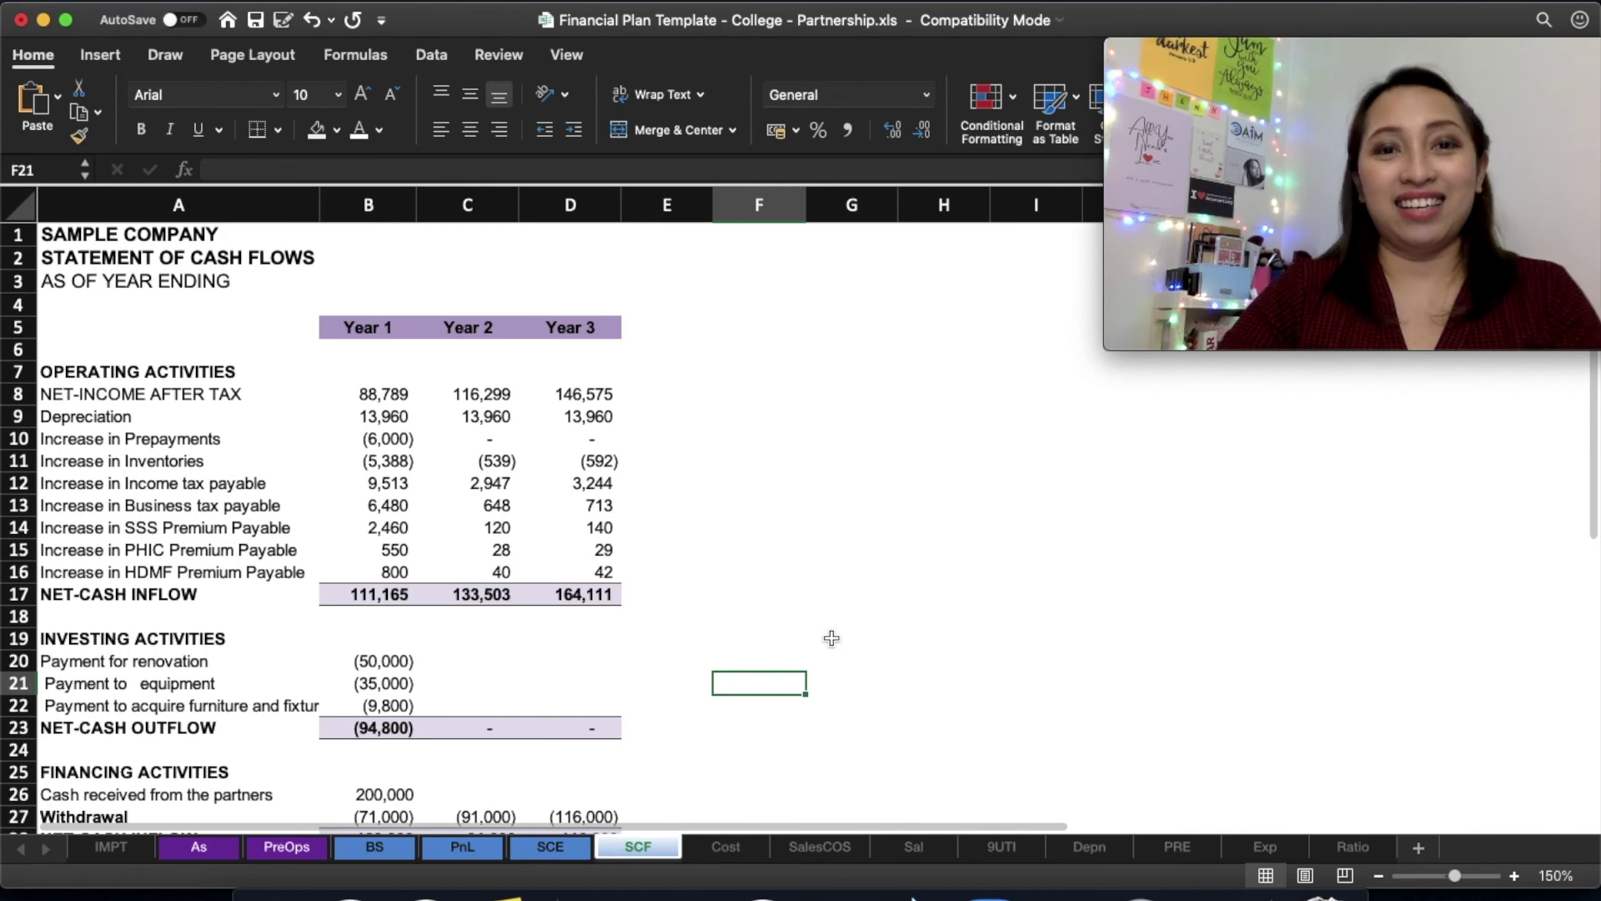